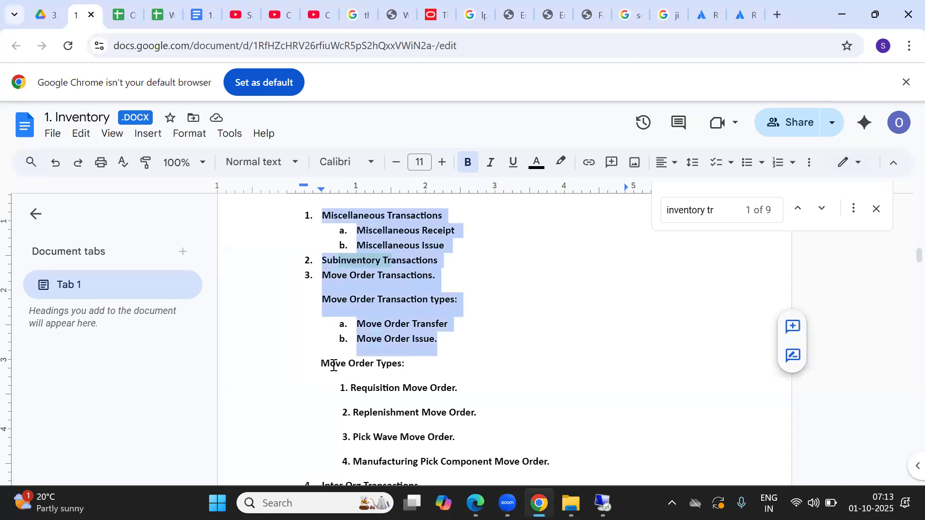
# Step: Review the Move Order Types notes, highlighting the Replenishment and Pick Wave items
pyautogui.click(324, 361)
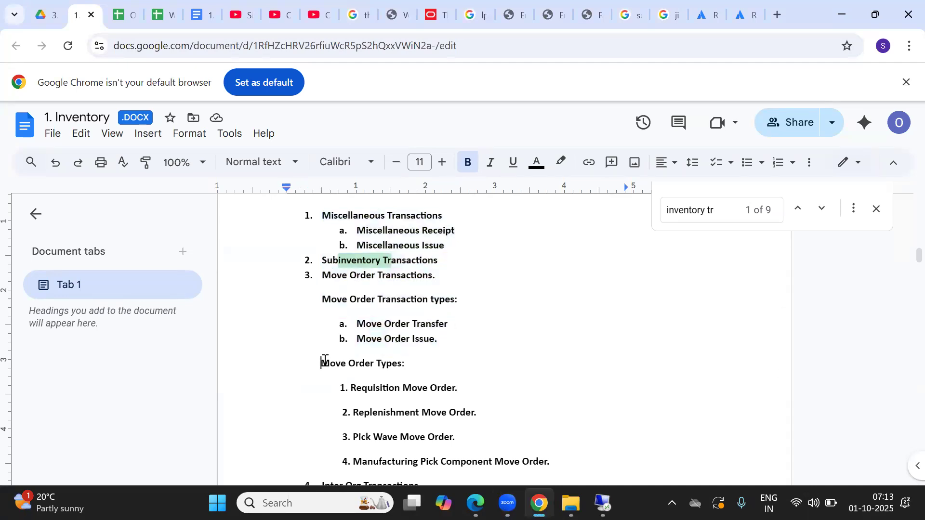
pyautogui.scroll(-2, 407, 462)
pyautogui.click(407, 462)
pyautogui.click(421, 414)
pyautogui.press('Up')
pyautogui.press('Up')
pyautogui.press('Up')
pyautogui.press('Up')
pyautogui.press('Up')
pyautogui.press('Up')
pyautogui.press('Up')
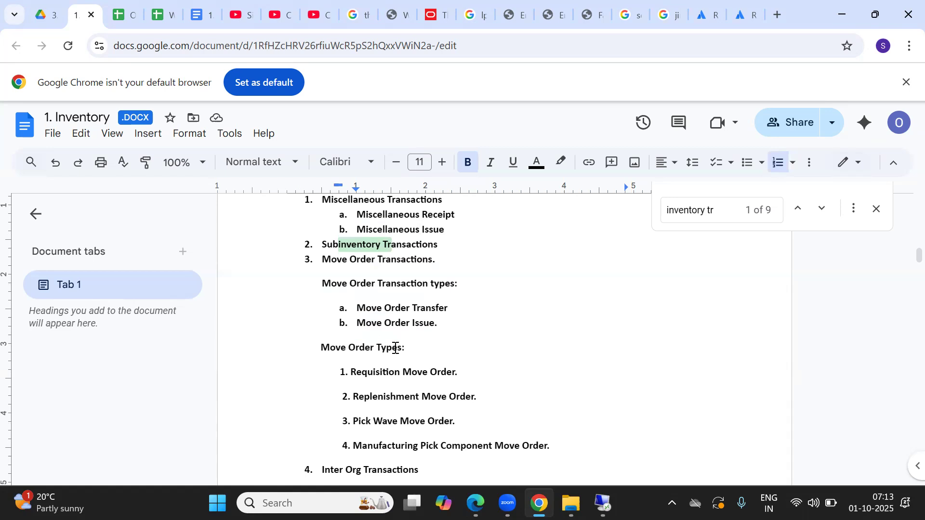
pyautogui.doubleClick(395, 348)
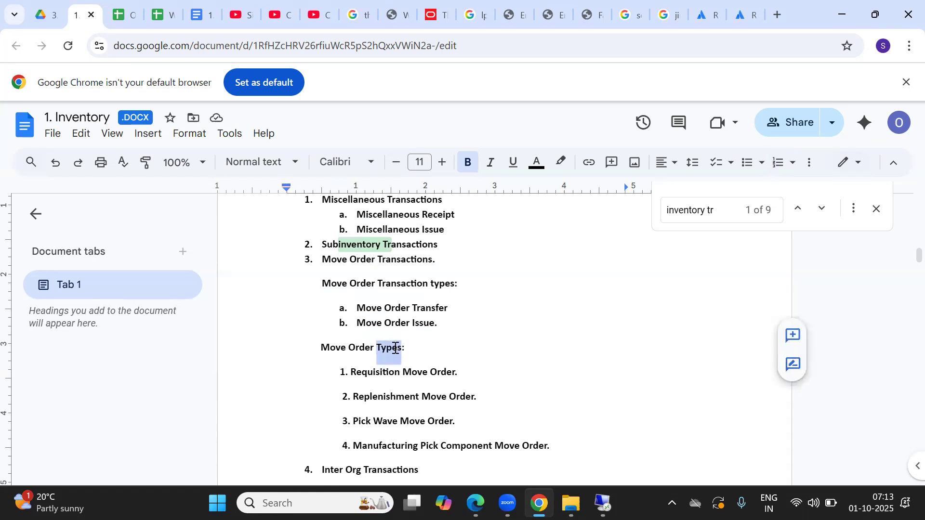
pyautogui.click(356, 372)
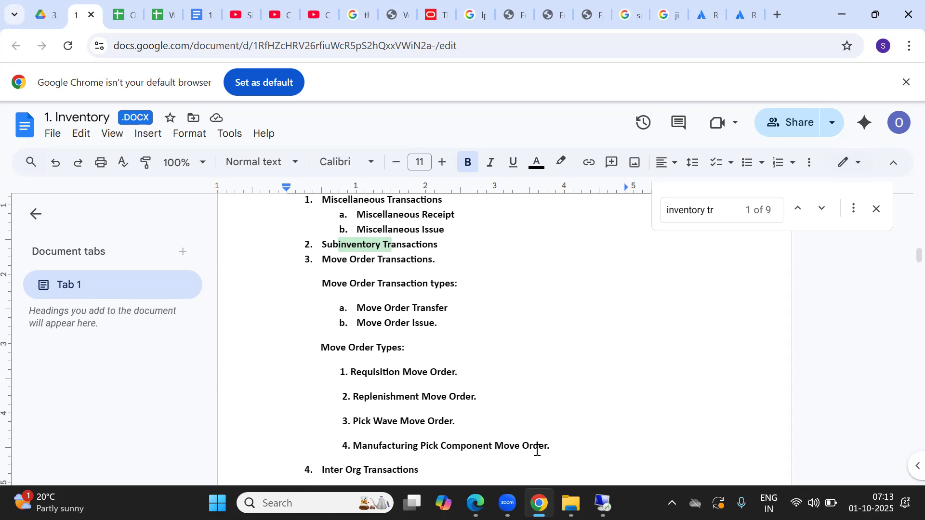
pyautogui.moveTo(353, 397); pyautogui.dragTo(560, 449)
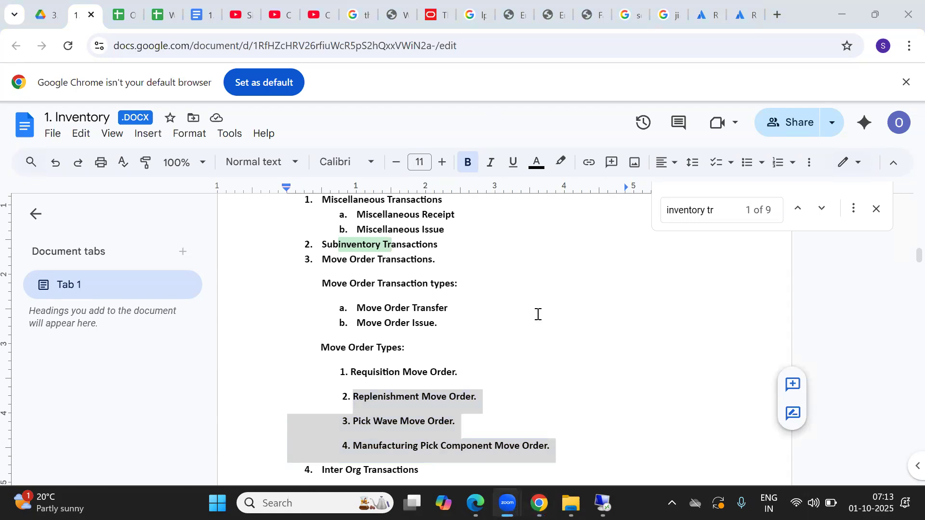
pyautogui.doubleClick(372, 398)
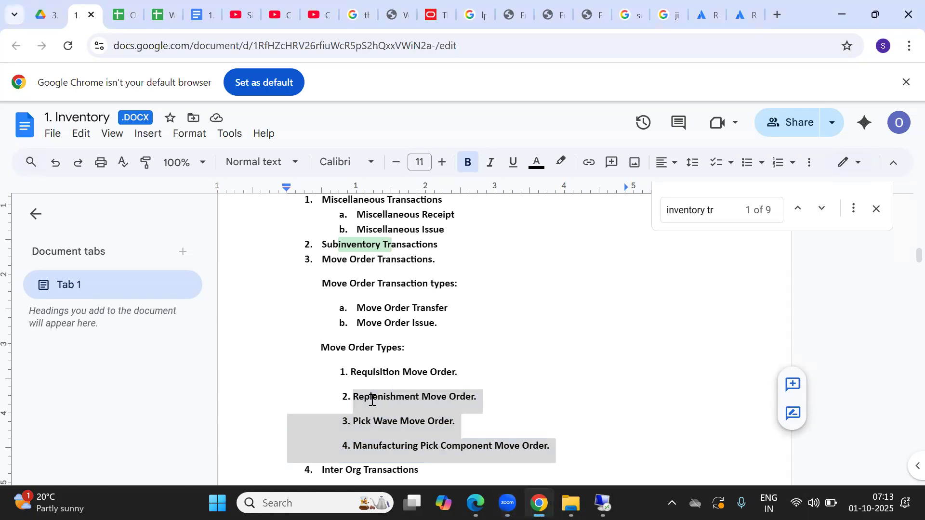
pyautogui.click(486, 397)
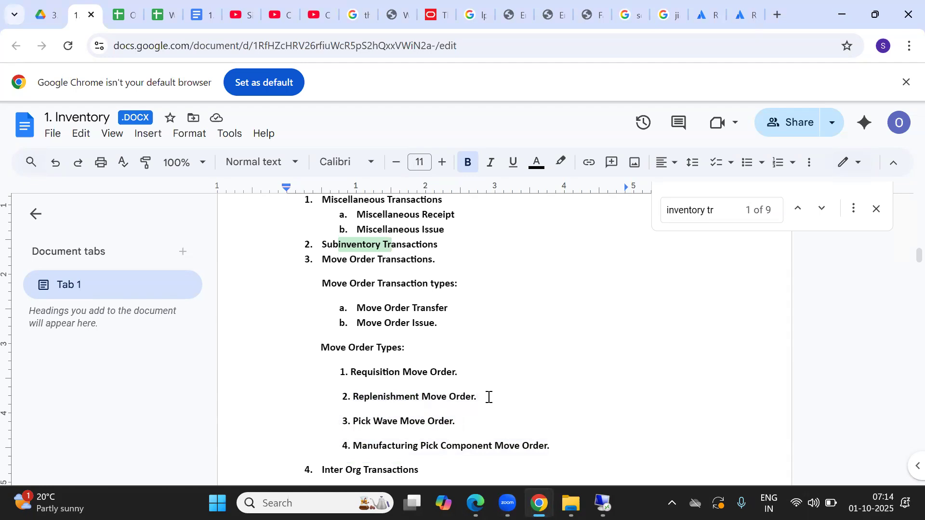
pyautogui.moveTo(488, 397); pyautogui.dragTo(340, 394)
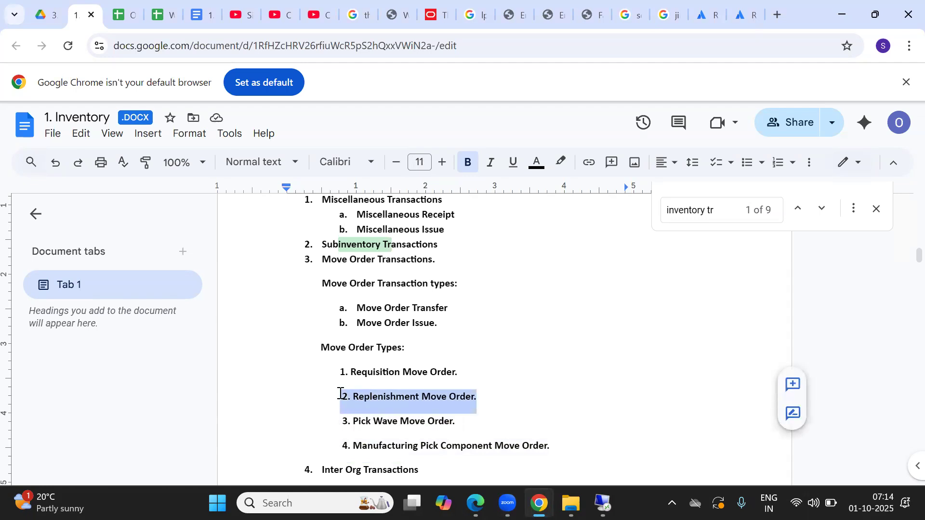
pyautogui.click(352, 424)
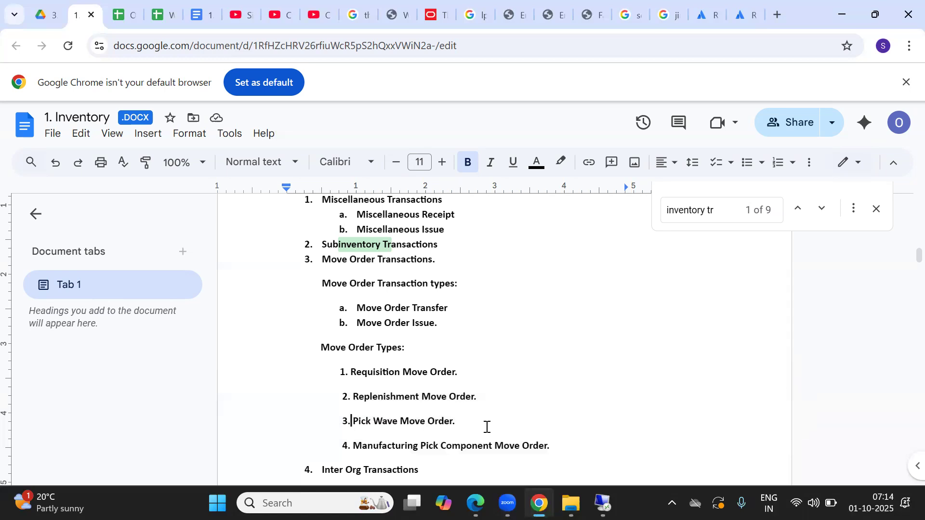
pyautogui.click(464, 421)
pyautogui.press('Left')
pyautogui.press('Left')
pyautogui.press('Left')
pyautogui.press('Left')
pyautogui.press('Left')
pyautogui.press('Left')
pyautogui.press('Left')
pyautogui.press('Left')
pyautogui.press('Left')
pyautogui.press('Right')
pyautogui.press('Right')
# Step: Glance at the Zoom meeting, then reselect Move Order types 2 through 4 in the notes
pyautogui.click(295, 121)
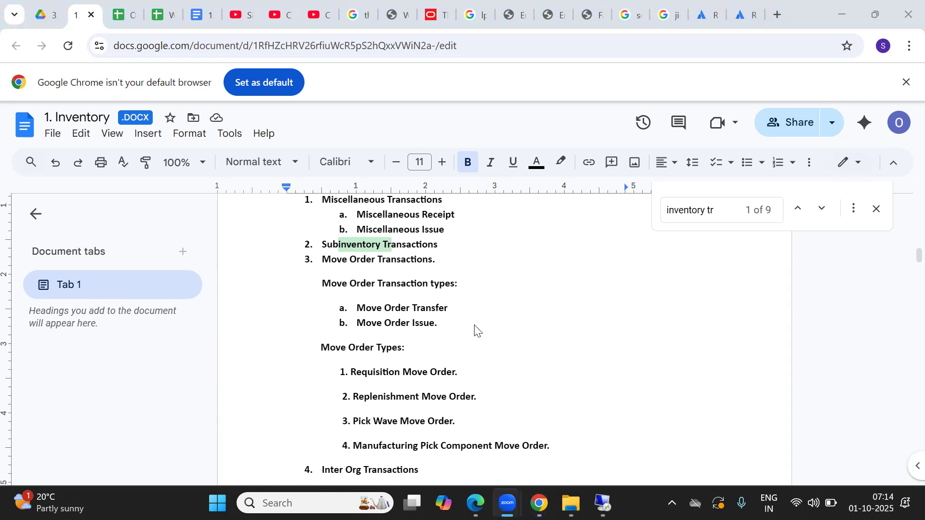
pyautogui.click(646, 393)
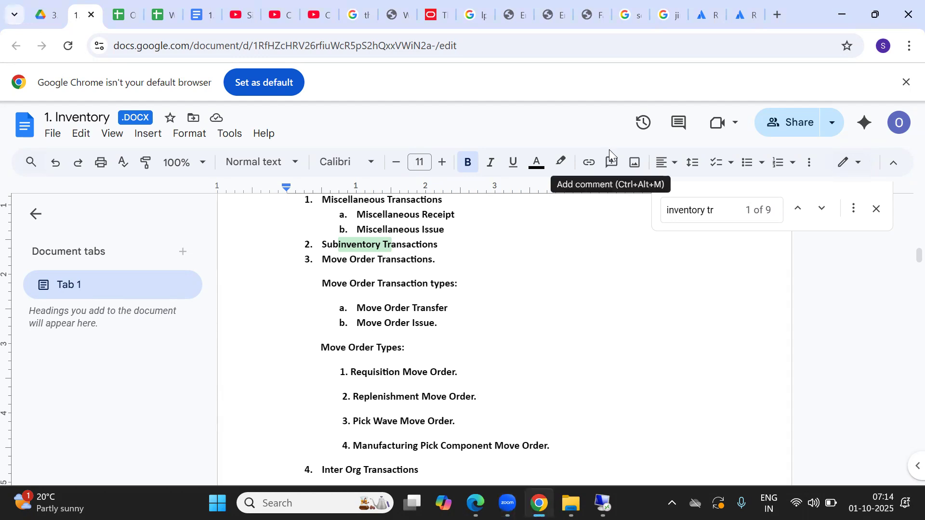
pyautogui.click(386, 413)
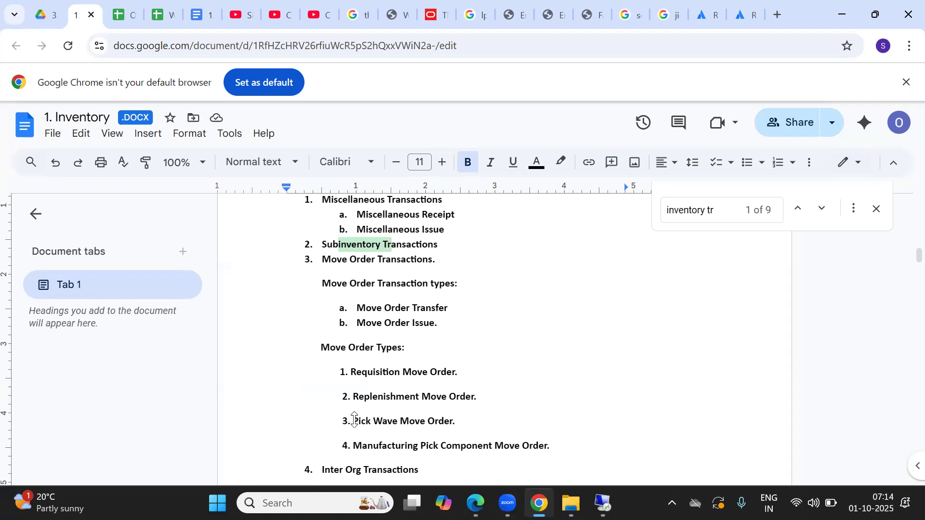
pyautogui.moveTo(354, 421); pyautogui.dragTo(444, 418)
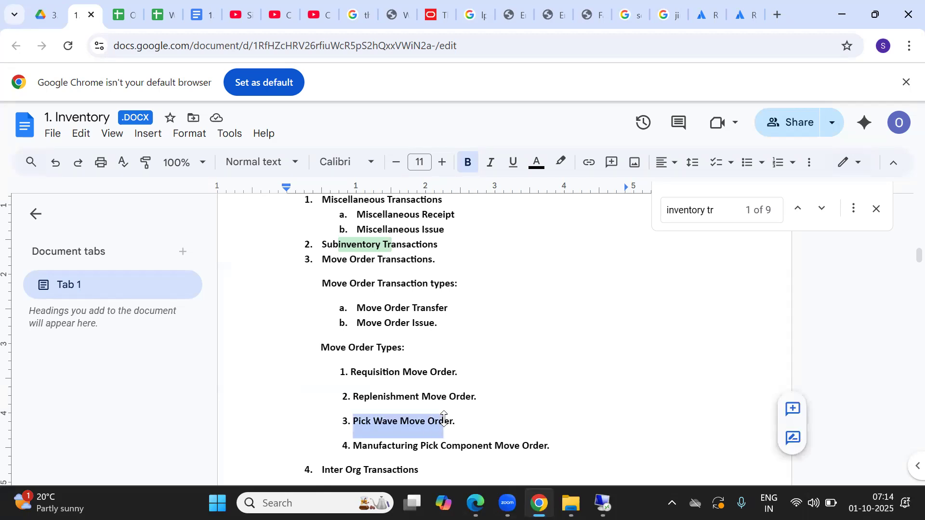
pyautogui.click(373, 440)
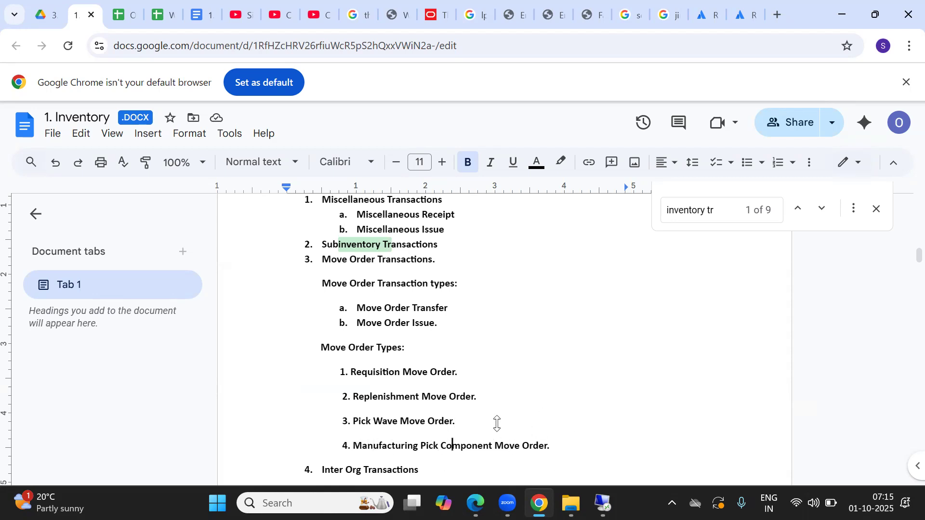
pyautogui.press('Down')
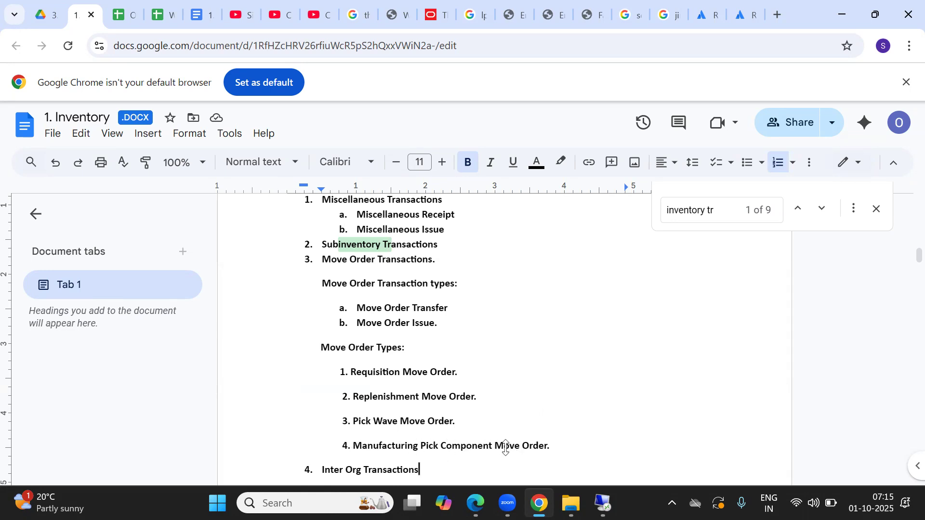
pyautogui.click(559, 447)
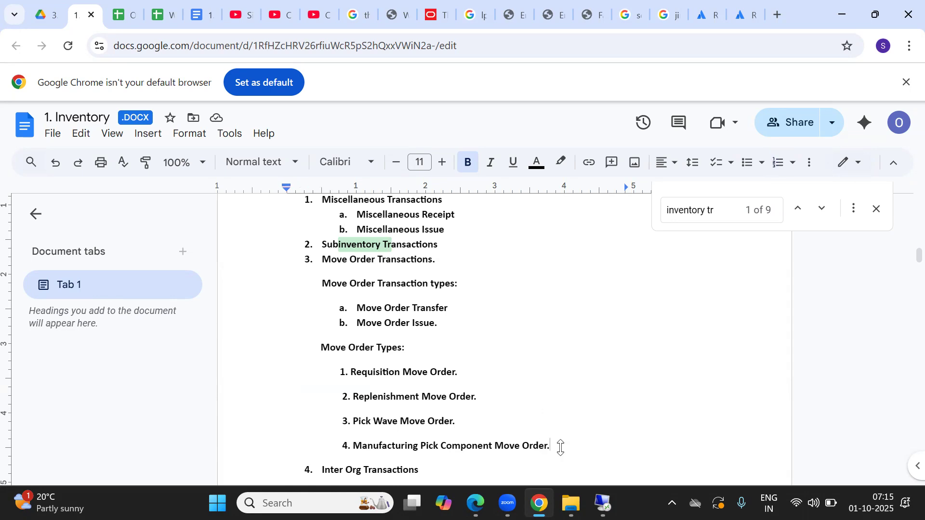
pyautogui.moveTo(560, 448); pyautogui.dragTo(285, 393)
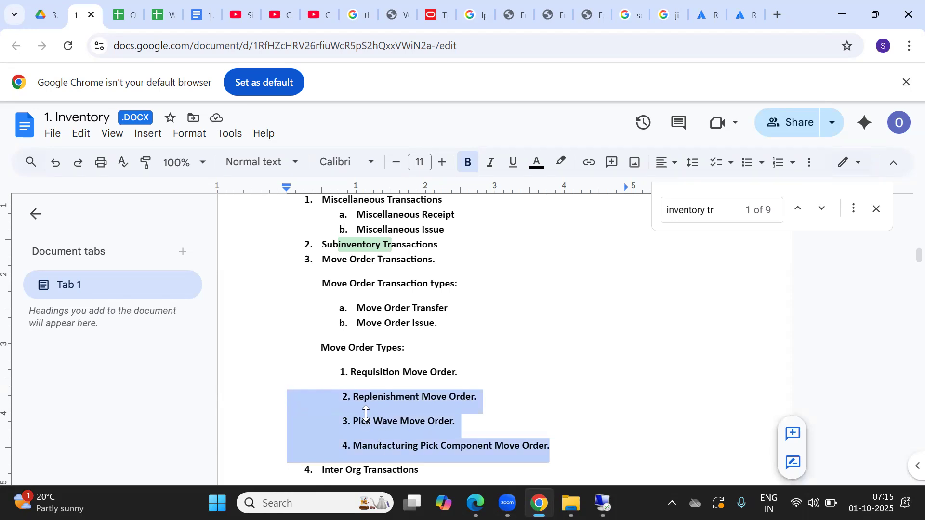
pyautogui.moveTo(461, 367); pyautogui.dragTo(303, 372)
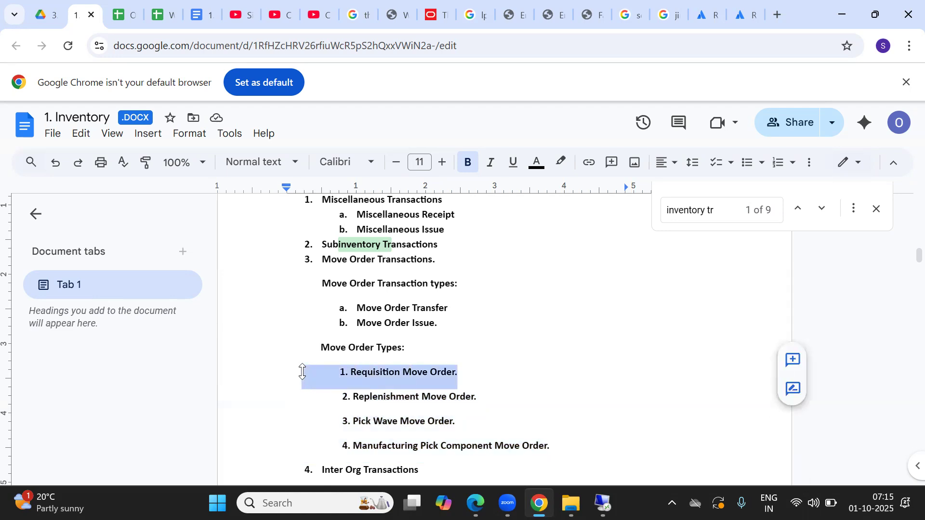
pyautogui.click(437, 385)
pyautogui.press('Down')
pyautogui.press('Down')
pyautogui.press('Down')
pyautogui.press('Down')
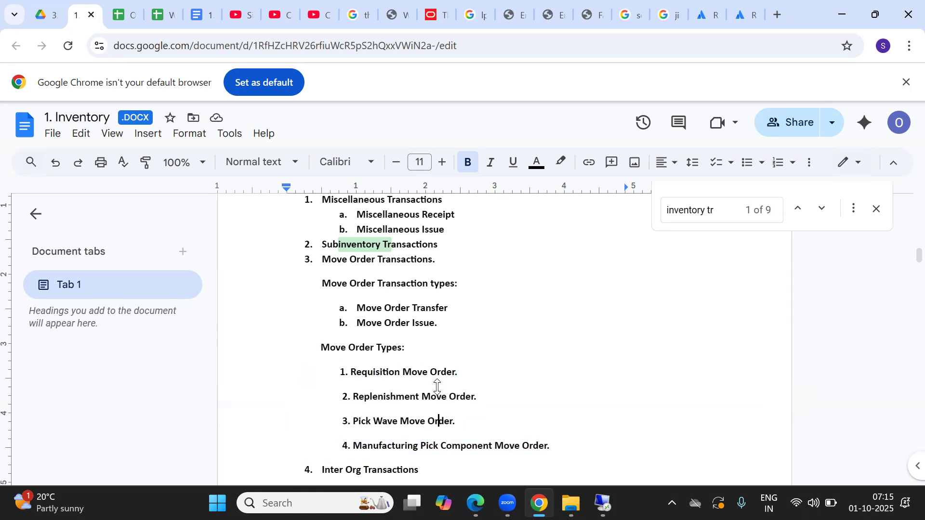
pyautogui.press('Down')
pyautogui.press('Down')
pyautogui.press('Down')
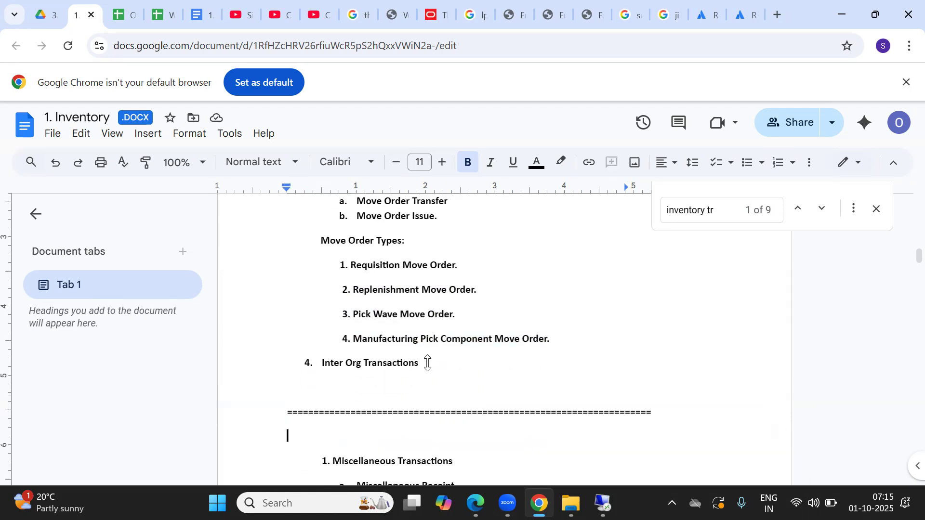
pyautogui.click(430, 363)
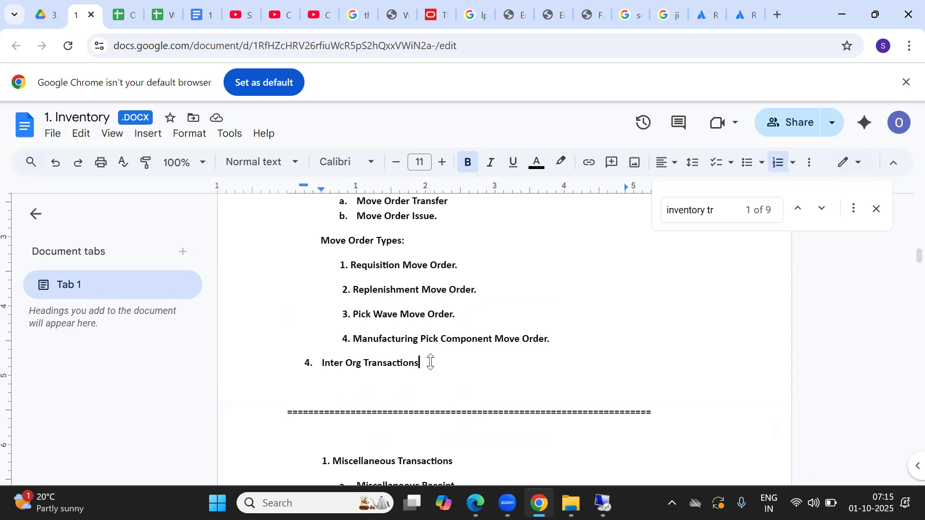
pyautogui.press('Up')
pyautogui.press('Up')
pyautogui.press('Up')
pyautogui.press('Up')
pyautogui.press('Up')
pyautogui.press('Up')
pyautogui.press('Up')
pyautogui.press('Up')
pyautogui.press('Up')
pyautogui.press('Up')
pyautogui.press('Up')
pyautogui.press('Up')
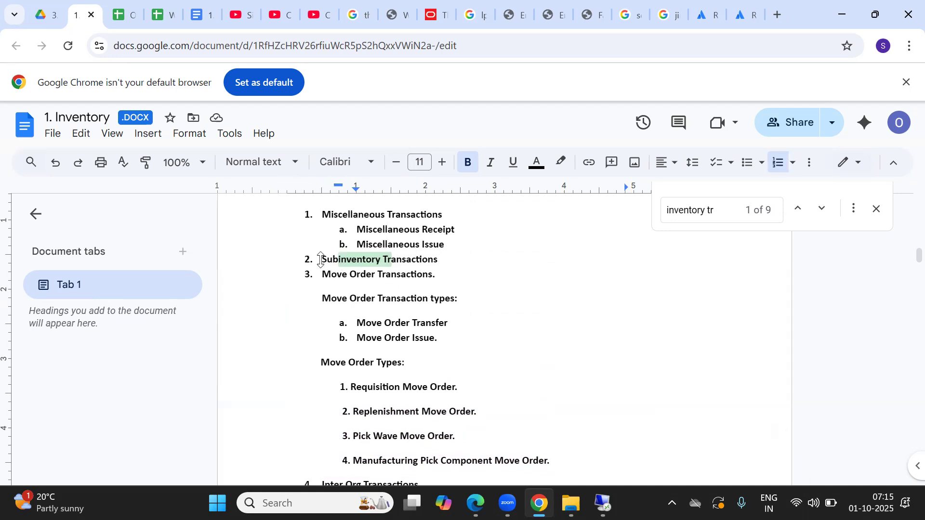
# Step: Highlight the Subinventory Transactions and Inter Org Transactions headings in the notes
pyautogui.moveTo(321, 260); pyautogui.dragTo(365, 261)
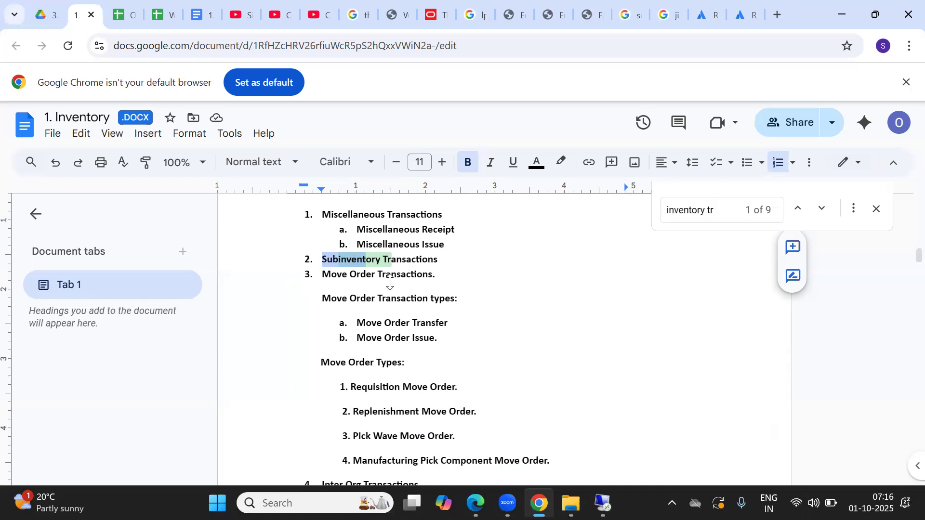
pyautogui.click(384, 387)
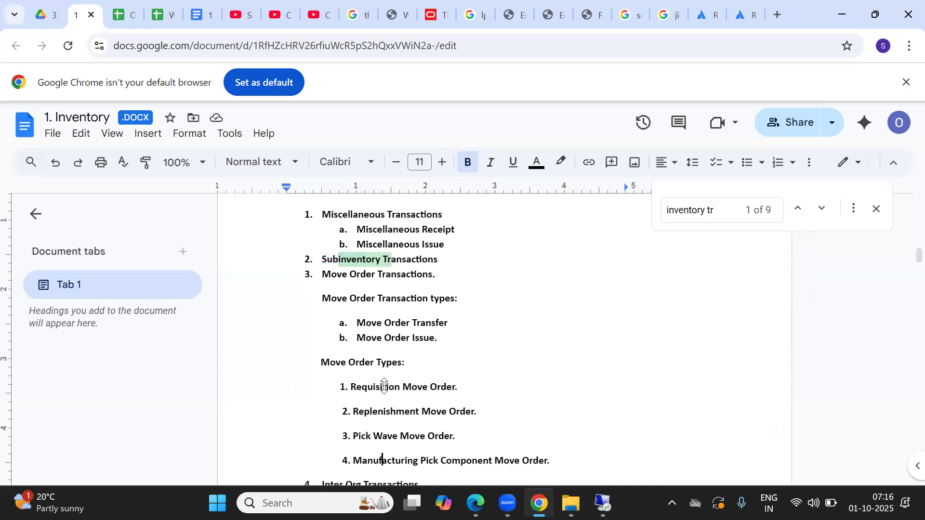
pyautogui.press('Down')
pyautogui.press('Down')
pyautogui.press('Down')
pyautogui.moveTo(320, 388); pyautogui.dragTo(365, 387)
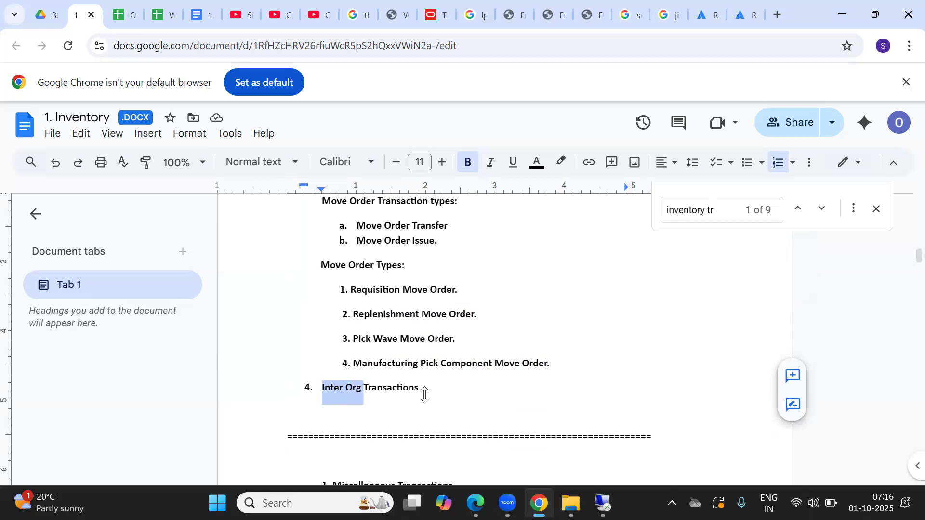
pyautogui.click(328, 390)
pyautogui.doubleClick(327, 390)
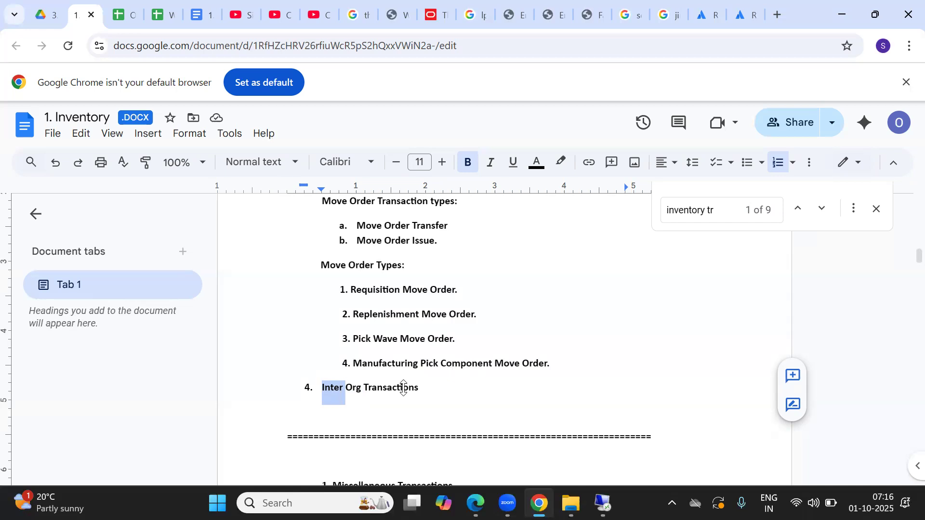
pyautogui.click(445, 363)
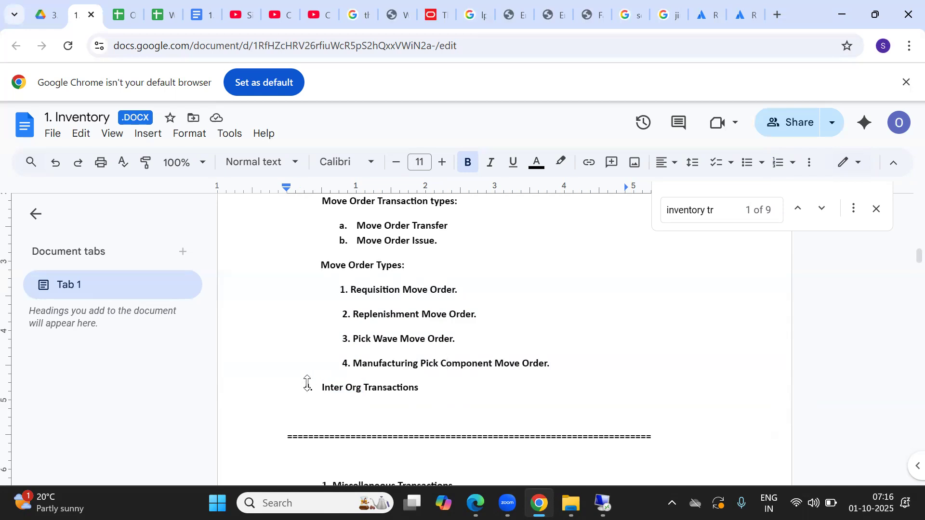
pyautogui.moveTo(320, 387); pyautogui.dragTo(420, 387)
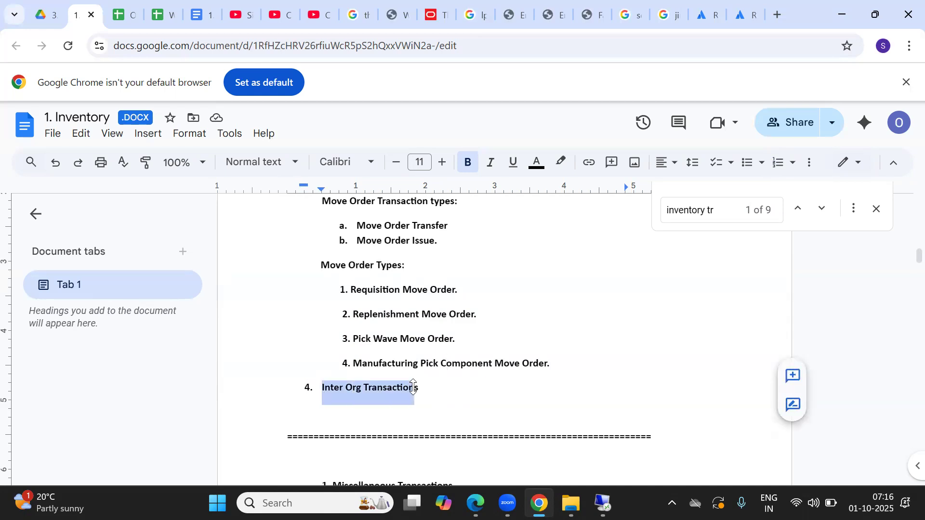
pyautogui.click(426, 388)
pyautogui.press('Left')
pyautogui.press('Left')
pyautogui.press('Left')
pyautogui.press('Left')
pyautogui.press('Left')
pyautogui.press('Left')
pyautogui.press('Left')
pyautogui.press('Left')
pyautogui.press('Left')
pyautogui.press('Left')
pyautogui.press('Left')
pyautogui.press('Left')
pyautogui.press('Left')
pyautogui.press('Left')
pyautogui.press('Left')
pyautogui.press('Left')
pyautogui.press('Left')
pyautogui.press('Left')
pyautogui.press('Left')
pyautogui.press('Left')
pyautogui.press('Left')
pyautogui.press('Left')
pyautogui.press('Left')
pyautogui.press('Left')
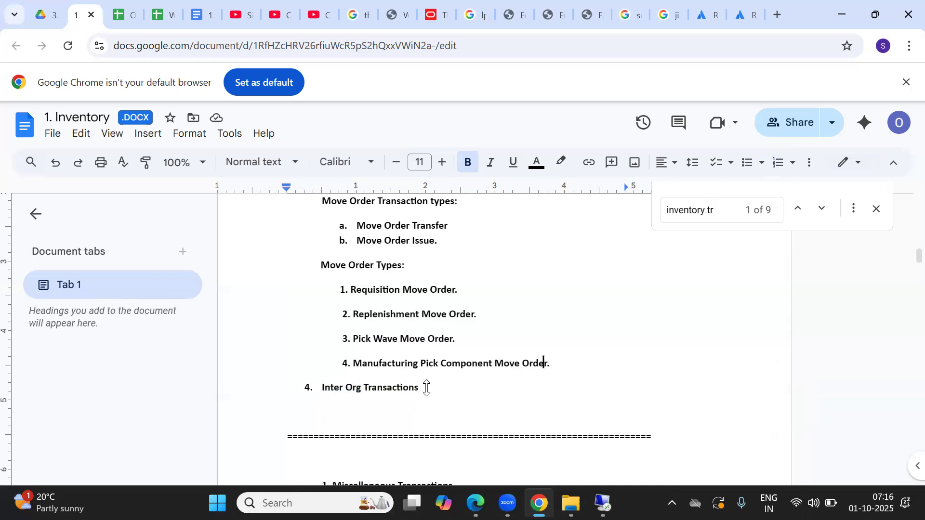
pyautogui.press('Down')
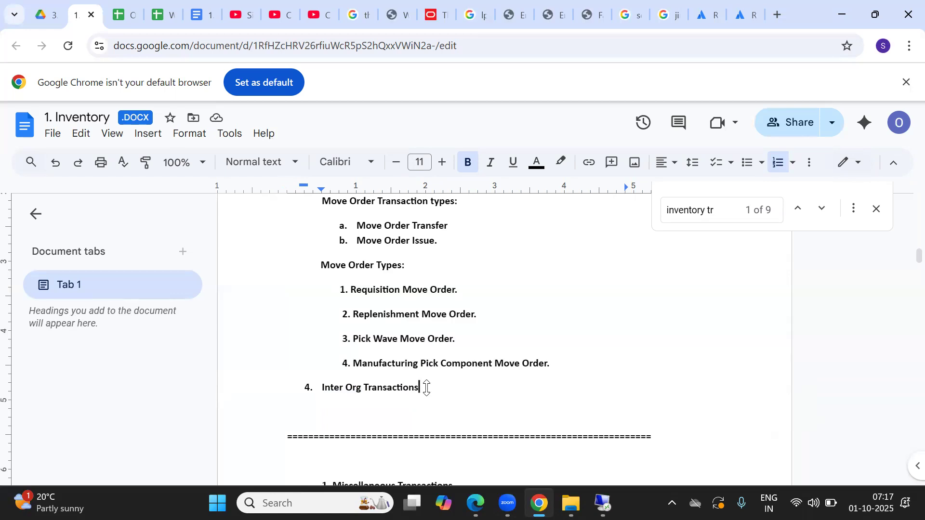
# Step: Step through the transaction list down to the Miscellaneous Receipt and Issue notes
pyautogui.press('Up')
pyautogui.press('Down')
pyautogui.press('Down')
pyautogui.press('Up')
pyautogui.press('Up')
pyautogui.press('Up')
pyautogui.press('Up')
pyautogui.press('Up')
pyautogui.press('Up')
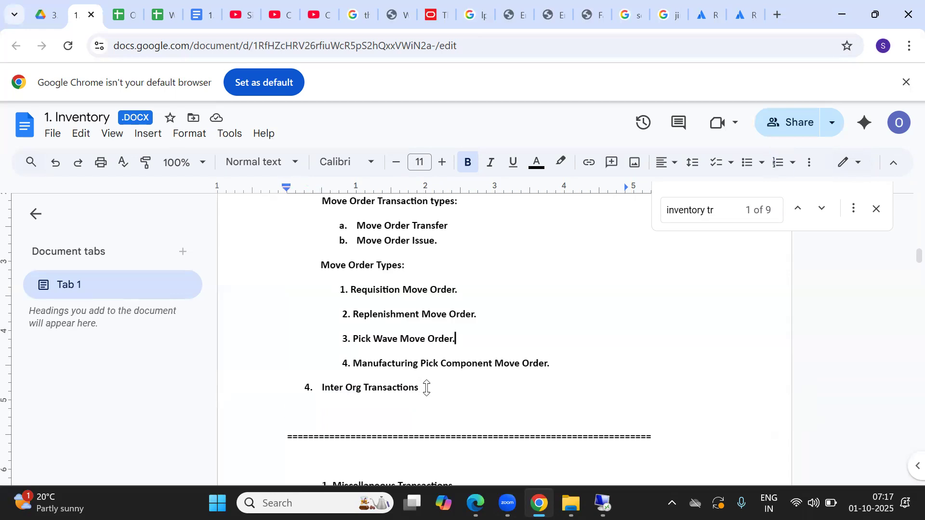
pyautogui.press('Up')
pyautogui.press('Up')
pyautogui.press('Up')
pyautogui.press('Up')
pyautogui.press('Up')
pyautogui.press('Up')
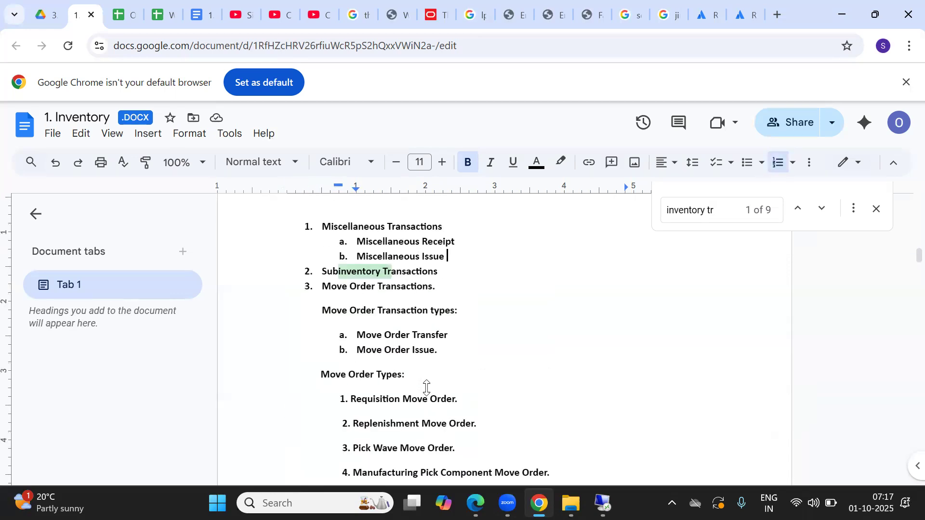
pyautogui.press('Down')
pyautogui.press('Down')
pyautogui.press('Down')
pyautogui.press('Down')
pyautogui.press('Down')
pyautogui.press('Down')
pyautogui.press('Down')
pyautogui.press('Down')
pyautogui.press('Down')
pyautogui.press('Down')
pyautogui.press('Down')
pyautogui.press('Down')
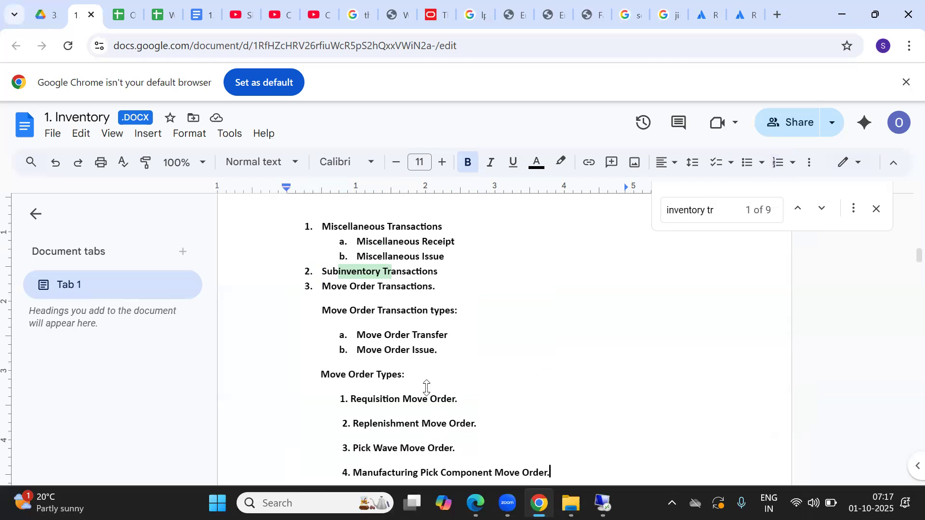
pyautogui.scroll(-1, 426, 388)
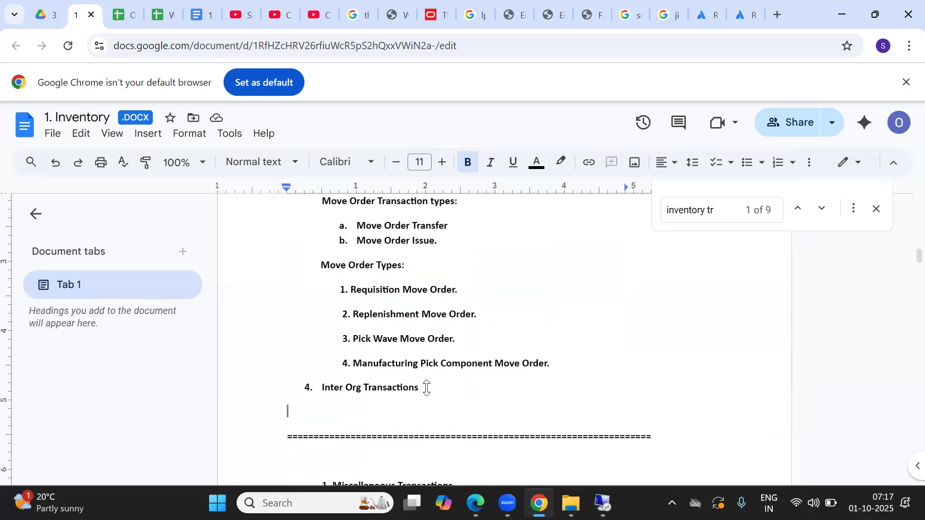
pyautogui.press('Down')
pyautogui.press('Down')
pyautogui.press('Down')
pyautogui.press('Down')
pyautogui.press('Down')
pyautogui.press('Down')
pyautogui.press('Down')
pyautogui.press('Down')
pyautogui.press('Down')
pyautogui.press('Down')
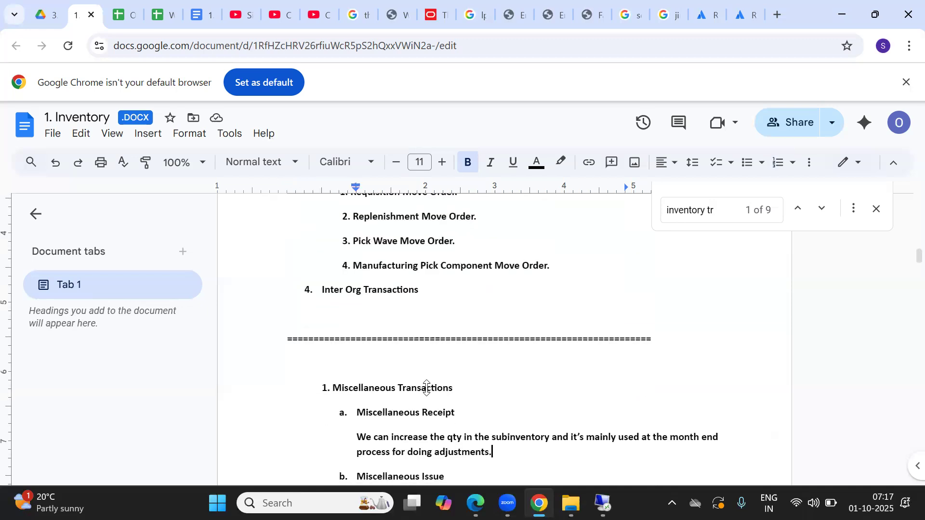
pyautogui.press('Down')
pyautogui.press('Down')
pyautogui.press('Down')
pyautogui.press('Down')
pyautogui.press('Down')
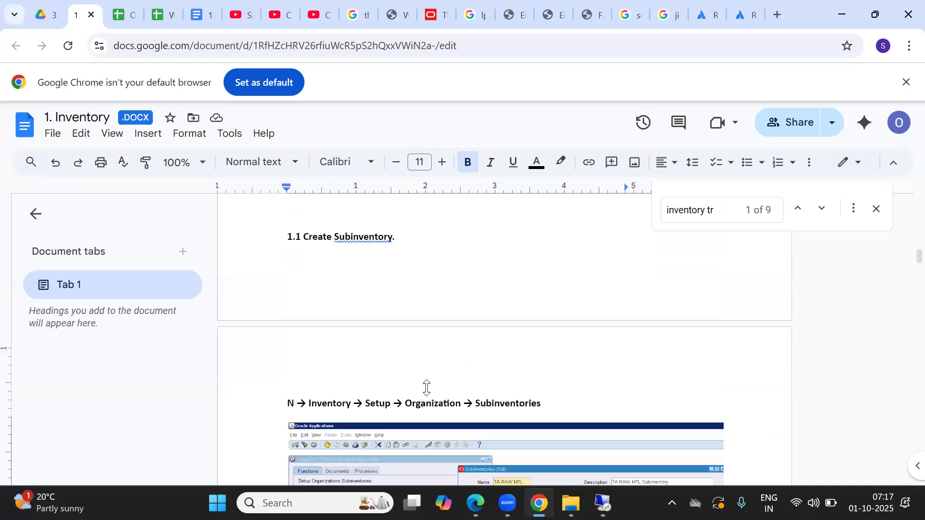
pyautogui.press('Up')
pyautogui.press('Up')
pyautogui.press('Up')
pyautogui.press('Up')
pyautogui.press('Up')
pyautogui.press('Up')
pyautogui.press('Up')
pyautogui.press('Up')
pyautogui.press('Up')
pyautogui.press('Up')
pyautogui.press('Up')
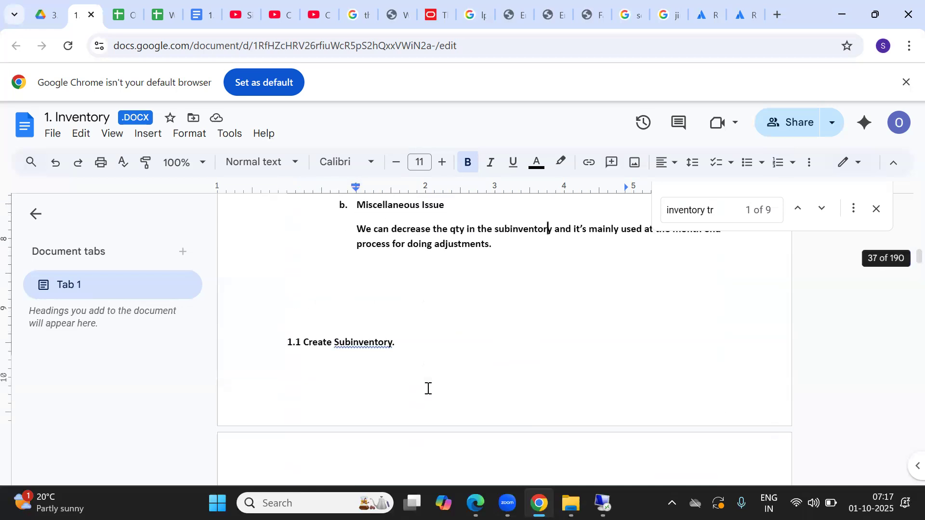
pyautogui.press('Up')
pyautogui.press('Up')
pyautogui.press('Up')
pyautogui.press('Up')
pyautogui.press('Up')
pyautogui.press('Up')
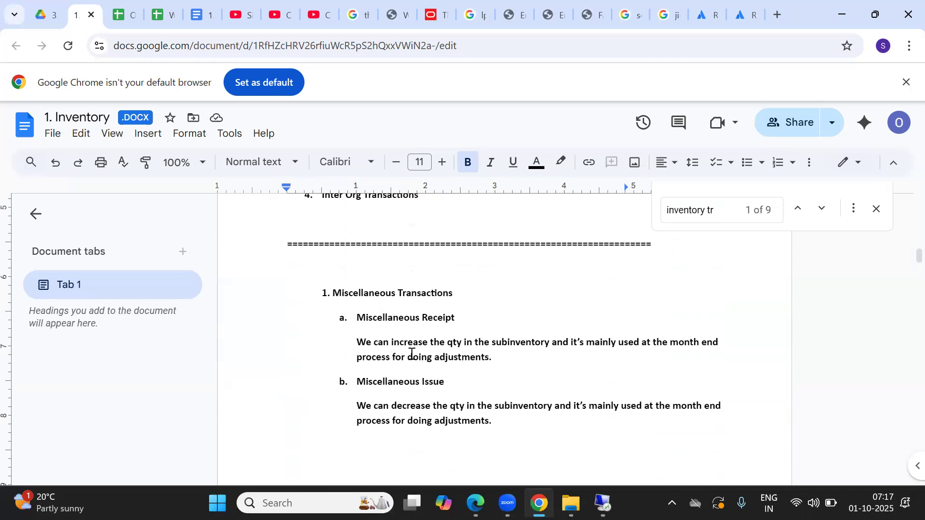
# Step: Read the Miscellaneous Receipt and Issue items, picking out the word Receipt
pyautogui.click(512, 416)
pyautogui.press('Down')
pyautogui.press('Down')
pyautogui.press('Down')
pyautogui.press('Down')
pyautogui.press('Down')
pyautogui.press('Down')
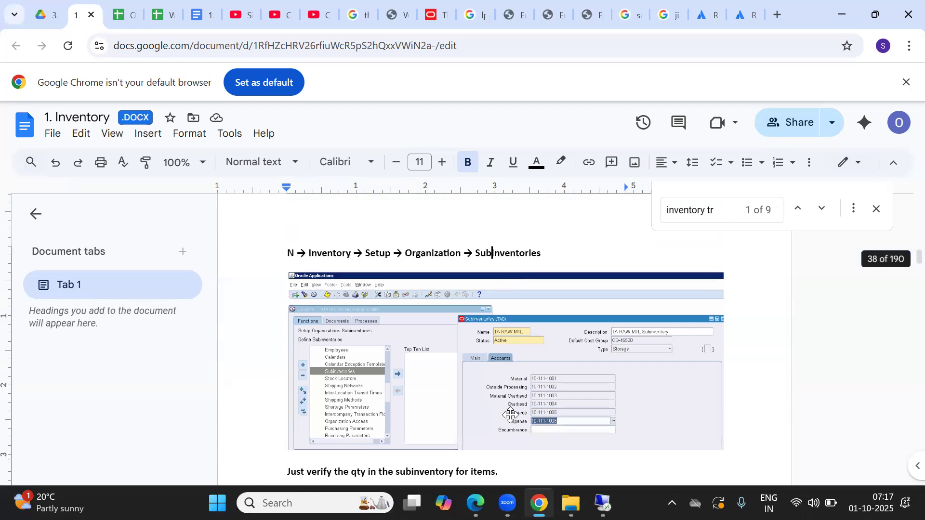
pyautogui.press('Up')
pyautogui.press('Up')
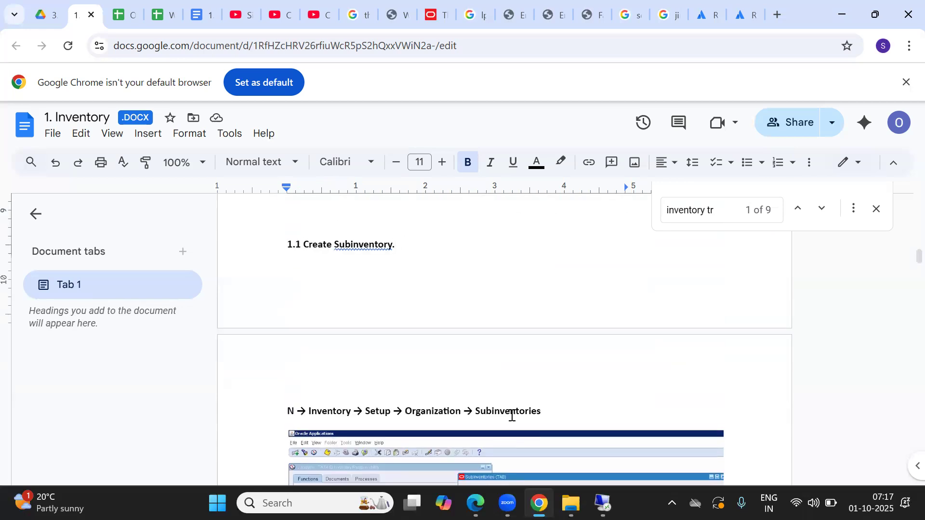
pyautogui.press('Up')
pyautogui.press('Up')
pyautogui.press('Up')
pyautogui.press('Up')
pyautogui.press('Up')
pyautogui.press('Up')
pyautogui.press('Up')
pyautogui.press('Up')
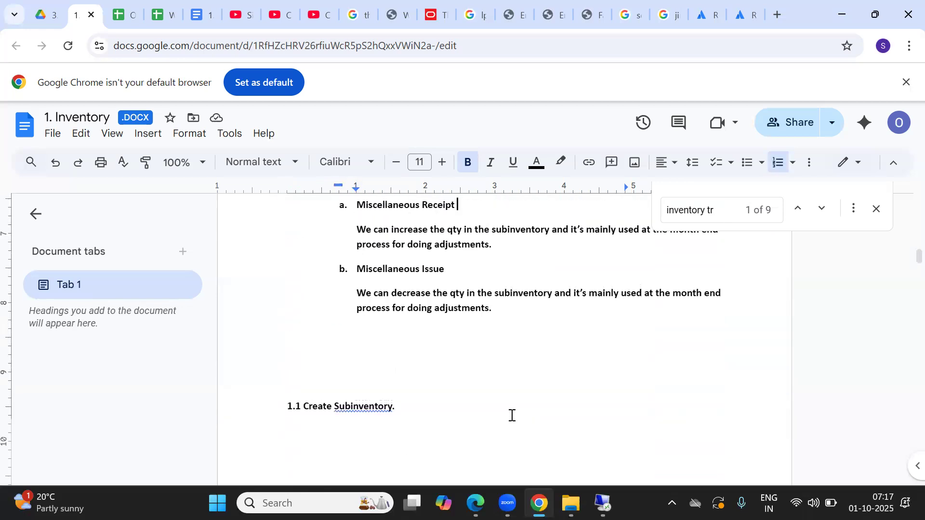
pyautogui.press('Up')
pyautogui.press('Up')
pyautogui.press('Up')
pyautogui.press('Up')
pyautogui.press('Up')
pyautogui.press('Up')
pyautogui.press('Up')
pyautogui.press('Up')
pyautogui.press('Up')
pyautogui.press('Up')
pyautogui.press('Up')
pyautogui.press('Up')
pyautogui.press('Up')
pyautogui.press('Up')
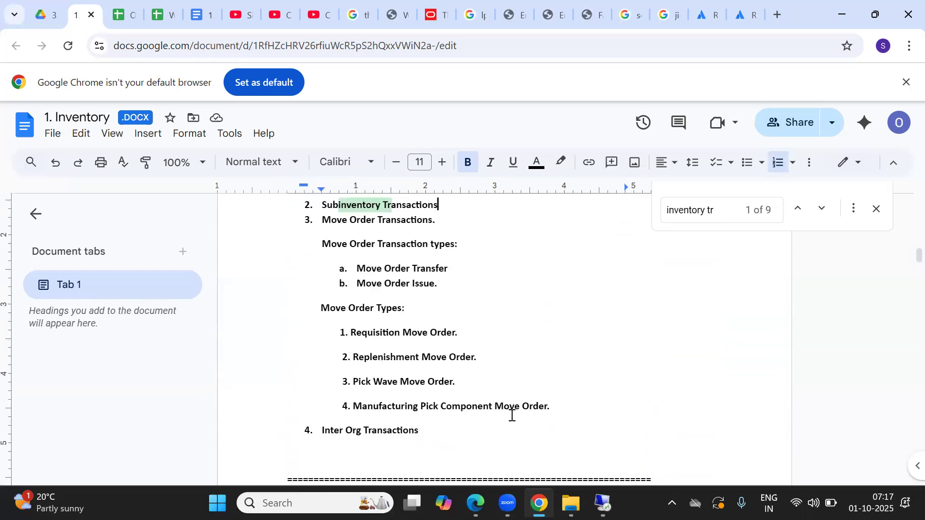
pyautogui.press('Up')
pyautogui.press('Up')
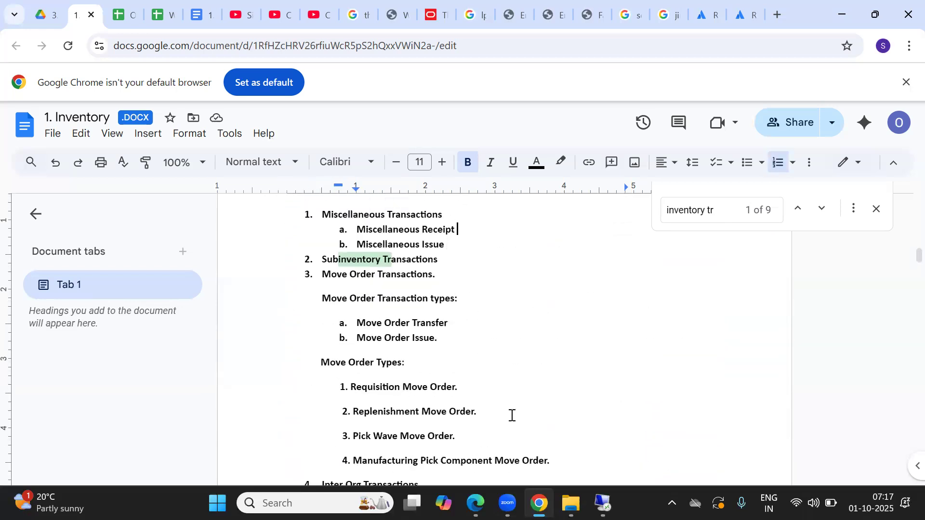
pyautogui.doubleClick(428, 231)
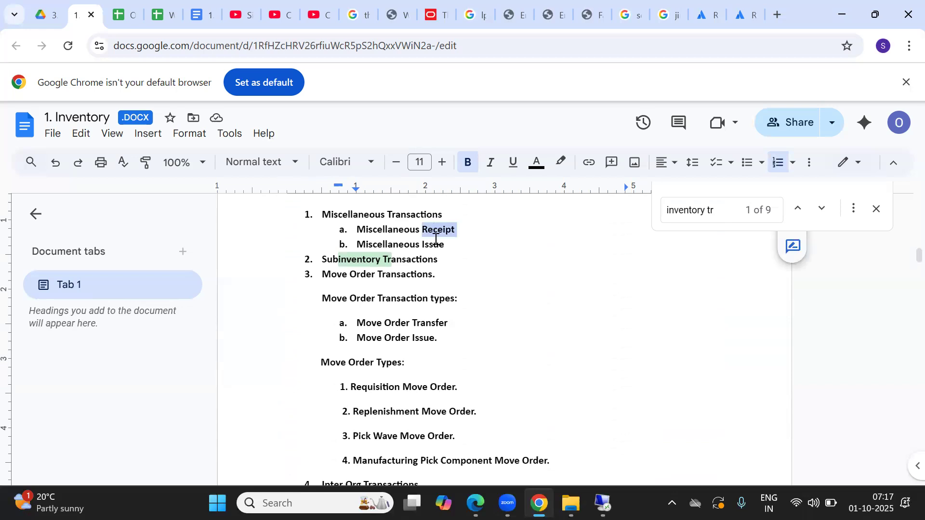
pyautogui.click(435, 245)
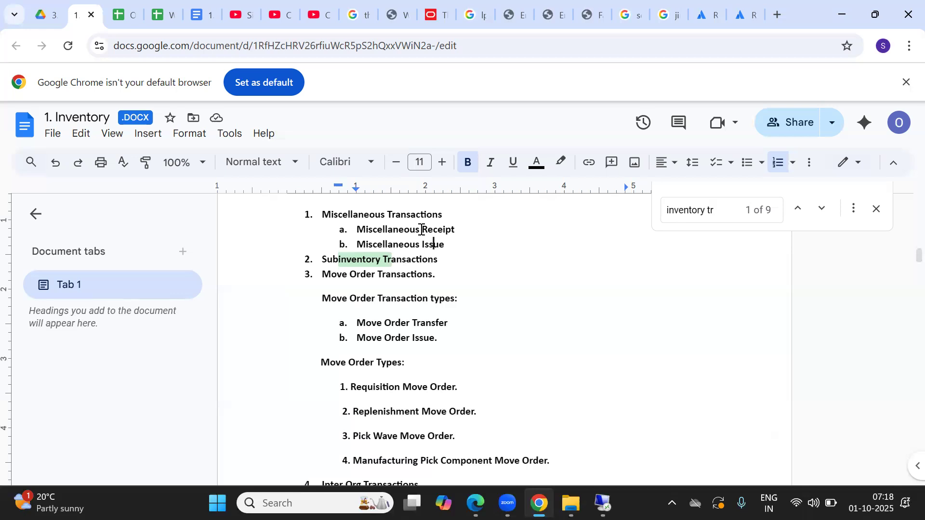
# Step: Close the Find panel and bring up the Windows window switcher
pyautogui.click(876, 209)
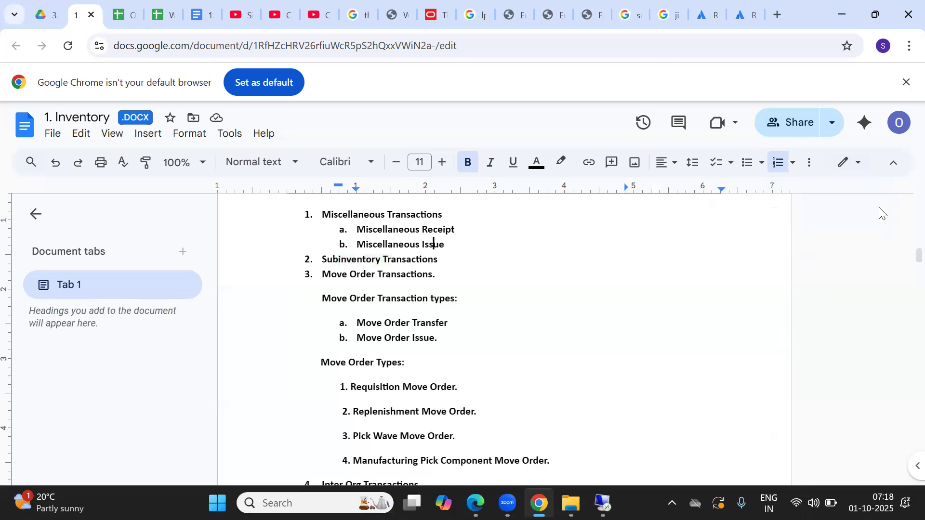
pyautogui.click(466, 246)
pyautogui.hotkey('alt', 'Tab')
pyautogui.hotkey('alt', 'Tab')
pyautogui.hotkey('alt', 'Tab')
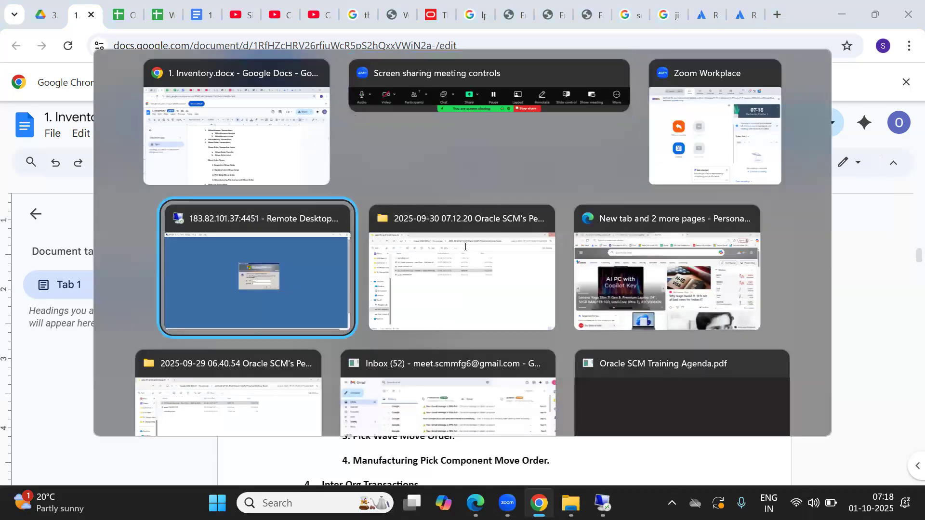
# Step: Unlock the remote Windows Server session with the account password
pyautogui.write('********')
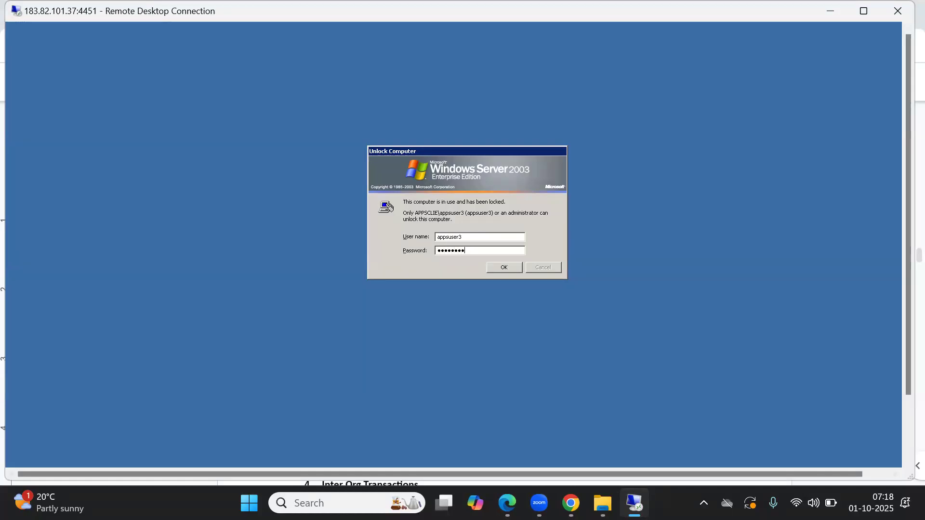
pyautogui.press('BackSpace')
pyautogui.press('BackSpace')
pyautogui.press('BackSpace')
pyautogui.press('BackSpace')
pyautogui.press('BackSpace')
pyautogui.press('BackSpace')
pyautogui.press('BackSpace')
pyautogui.press('BackSpace')
pyautogui.write('*****')
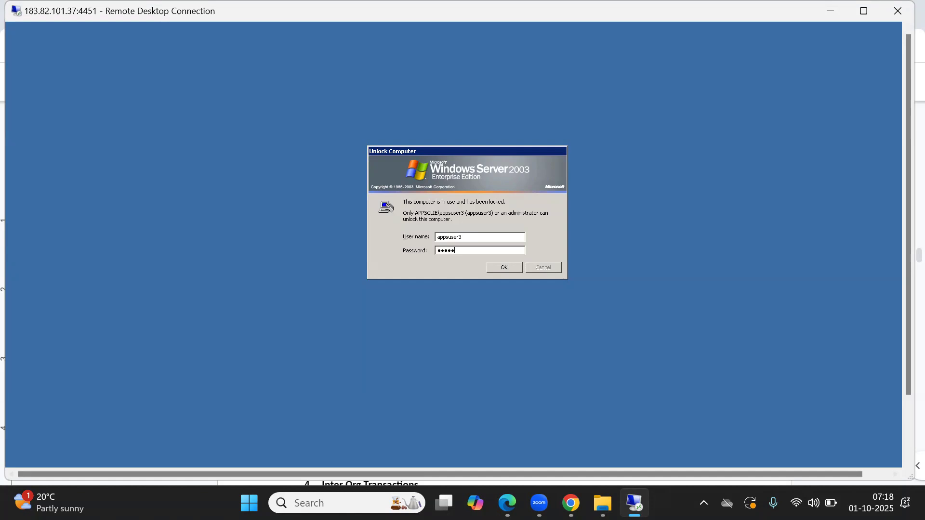
pyautogui.press('Return')
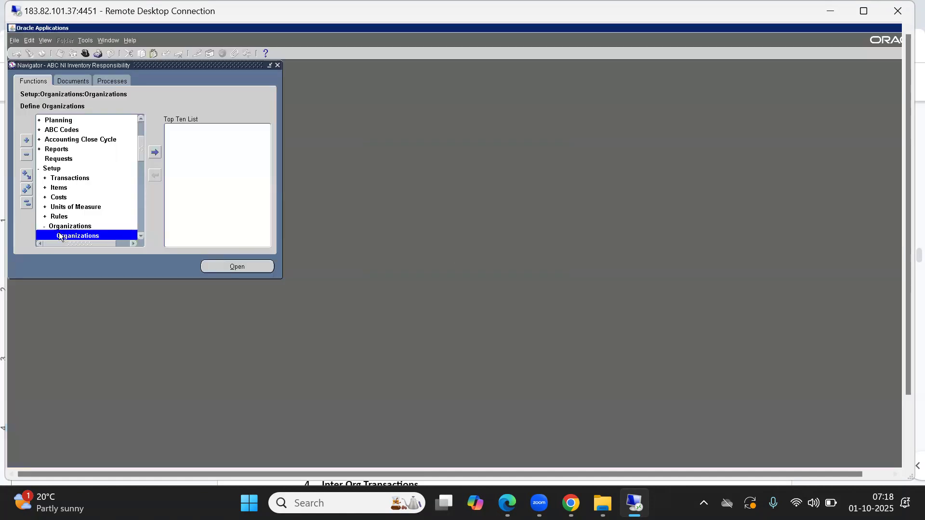
# Step: Collapse the Navigator tree and log back in to the expired session with the password
pyautogui.click(27, 204)
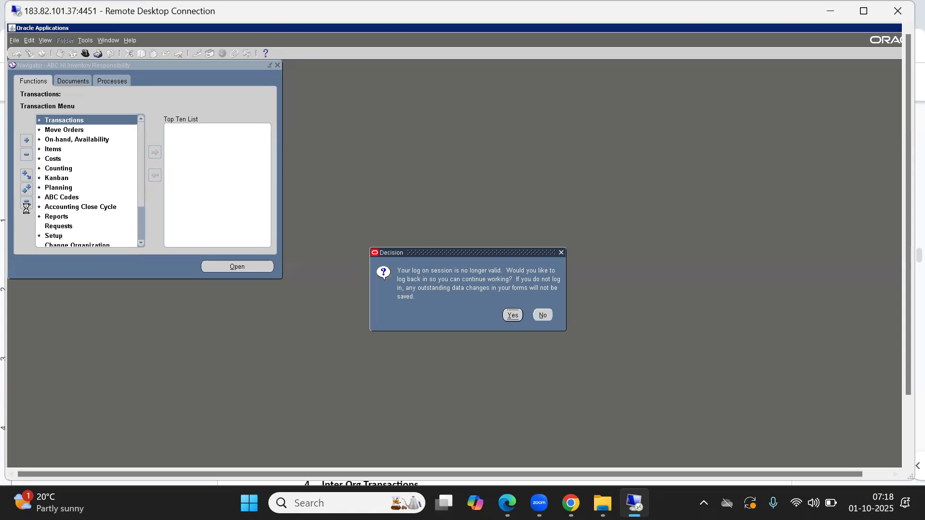
pyautogui.press('Return')
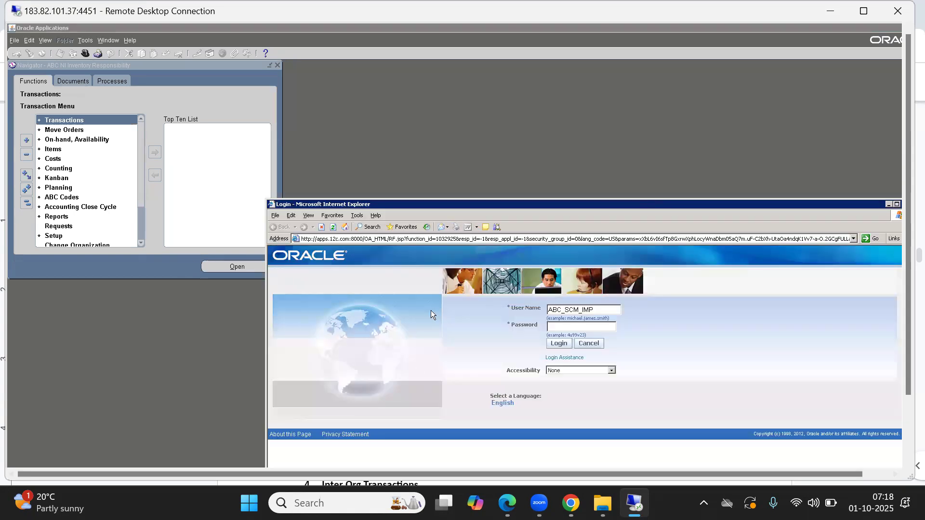
pyautogui.click(557, 325)
pyautogui.write('*******')
pyautogui.press('Tab')
pyautogui.press('Return')
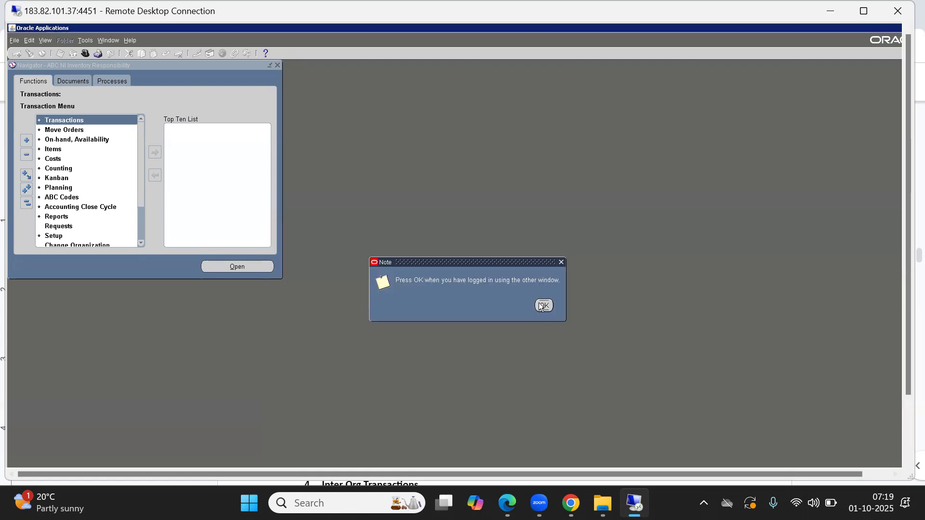
pyautogui.click(542, 307)
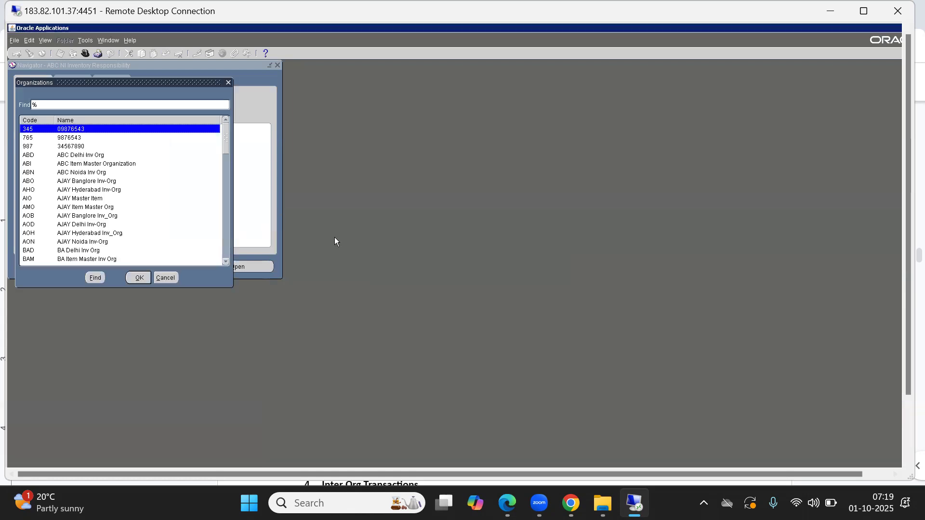
# Step: Switch to ABC SI Inventory Responsibility and set ABB as the working organization
pyautogui.click(165, 282)
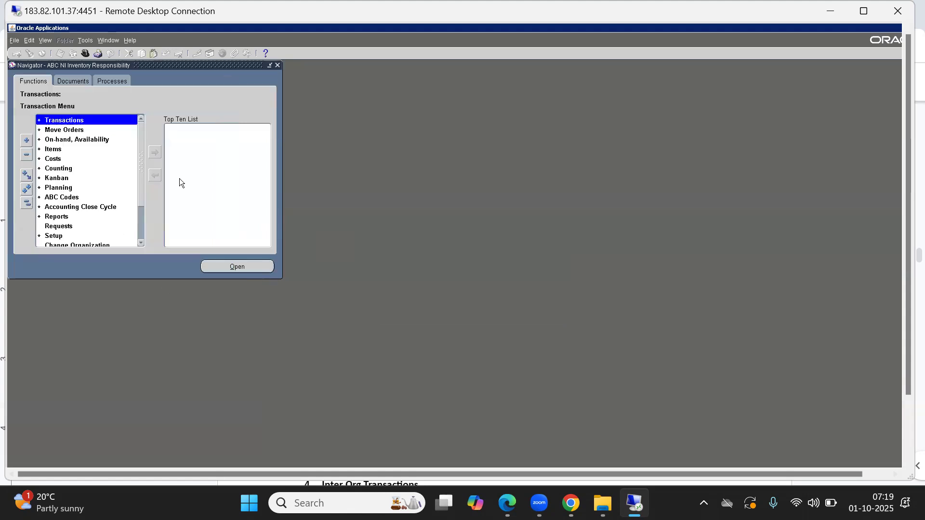
pyautogui.moveTo(139, 188); pyautogui.dragTo(141, 218)
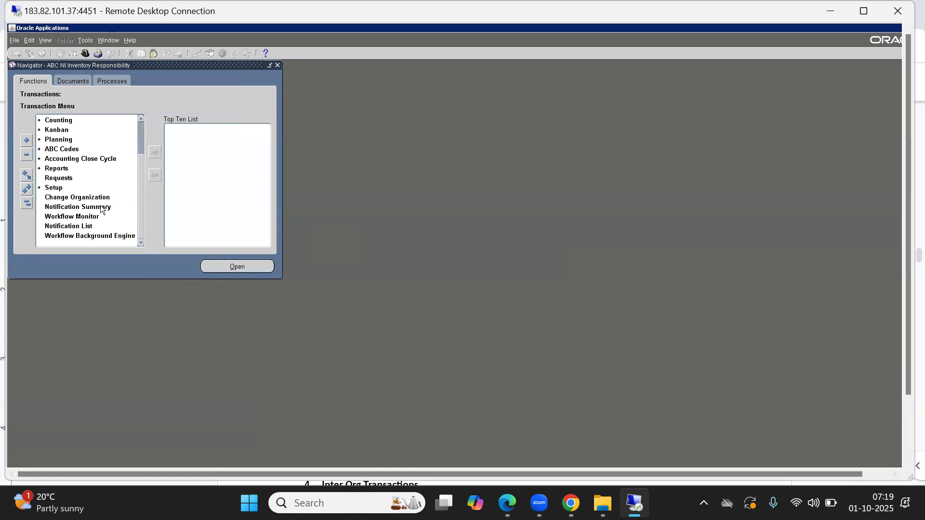
pyautogui.doubleClick(68, 198)
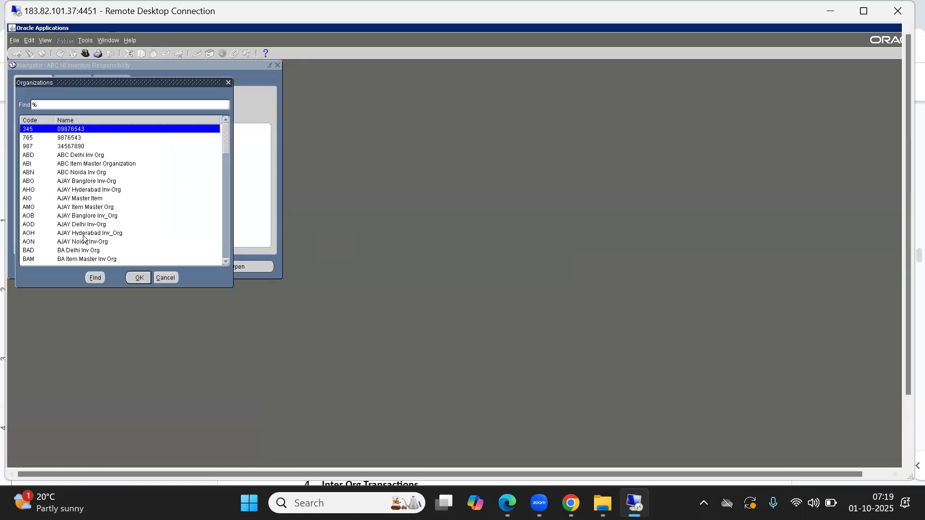
pyautogui.click(164, 279)
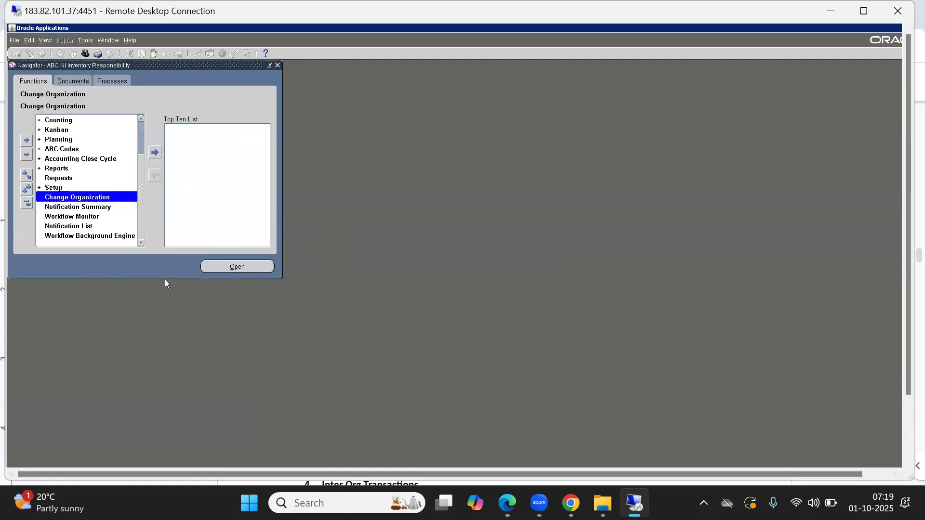
pyautogui.click(85, 53)
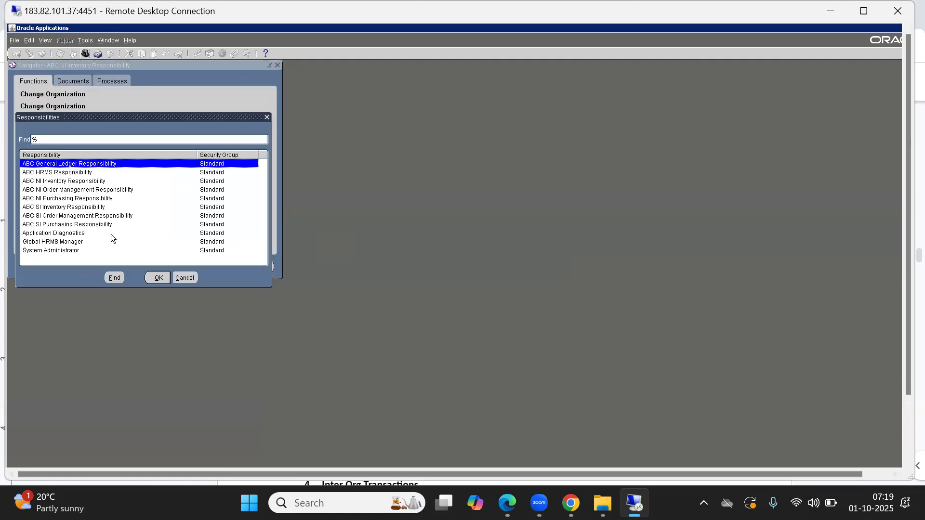
pyautogui.doubleClick(48, 208)
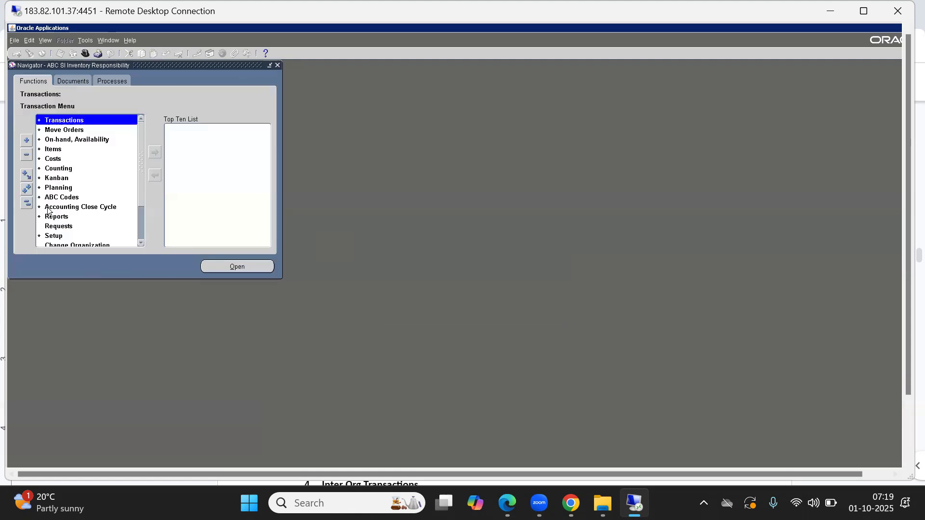
pyautogui.click(77, 246)
pyautogui.doubleClick(77, 245)
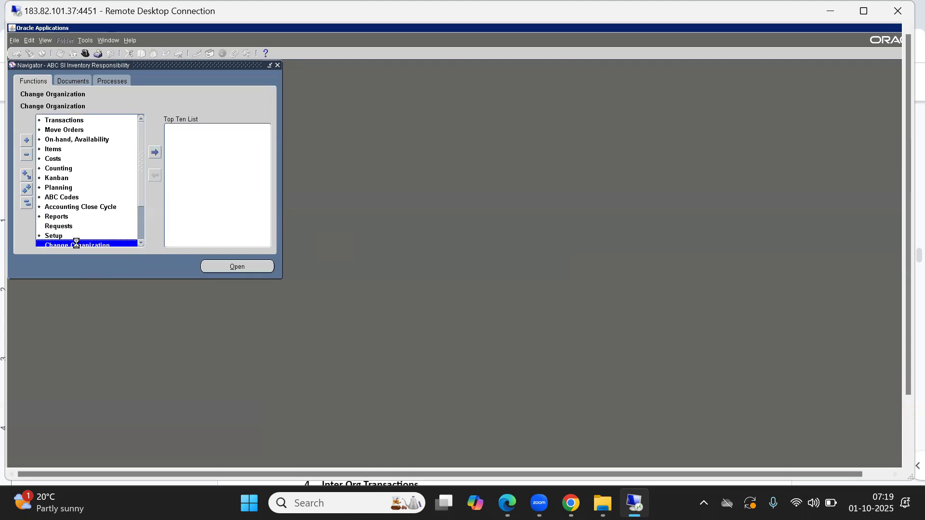
pyautogui.press('Return')
# Step: Collapse the Navigator and go to Setup > Organizations > Subinventories
pyautogui.click(26, 203)
pyautogui.click(40, 187)
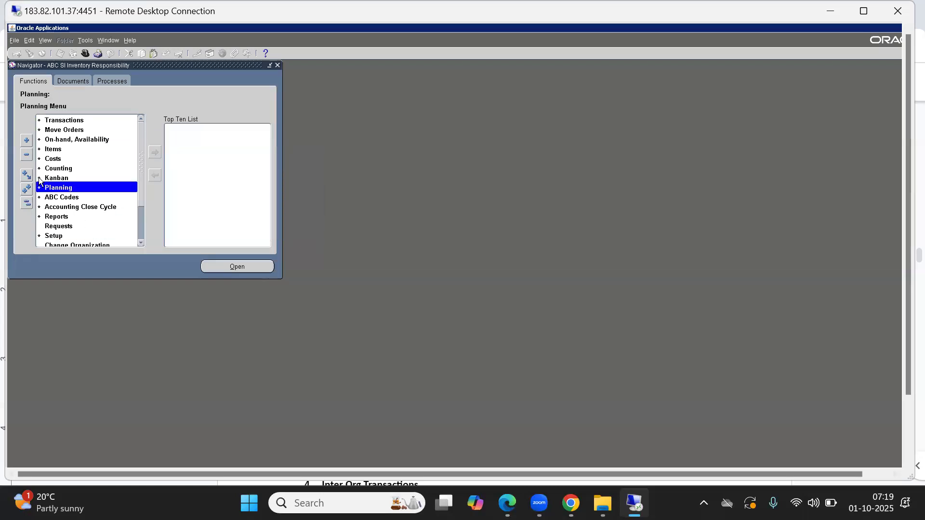
pyautogui.click(25, 205)
pyautogui.click(21, 204)
pyautogui.press('Down')
pyautogui.press('s')
pyautogui.press('o')
pyautogui.press('s')
pyautogui.press('s')
pyautogui.press('Up')
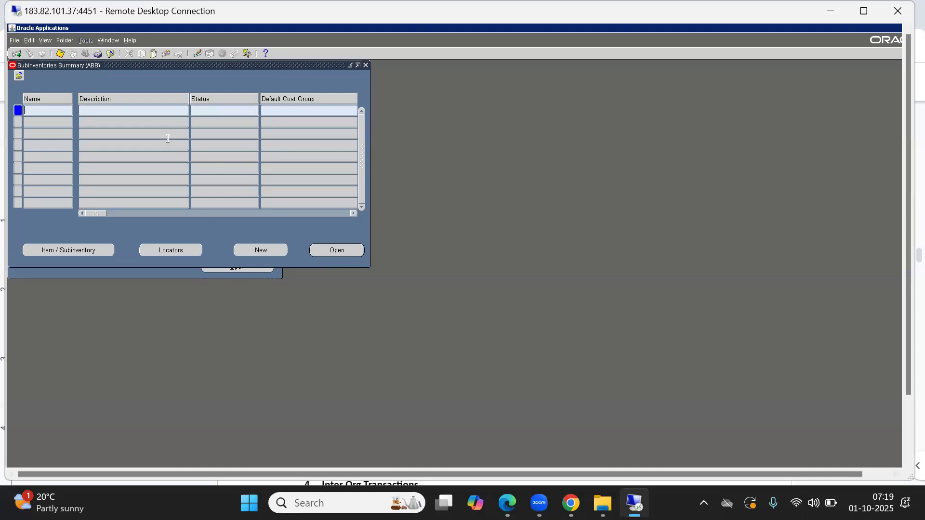
# Step: Open the Subinventories Summary for ABB and start a new subinventory record
pyautogui.moveTo(133, 67); pyautogui.dragTo(248, 158)
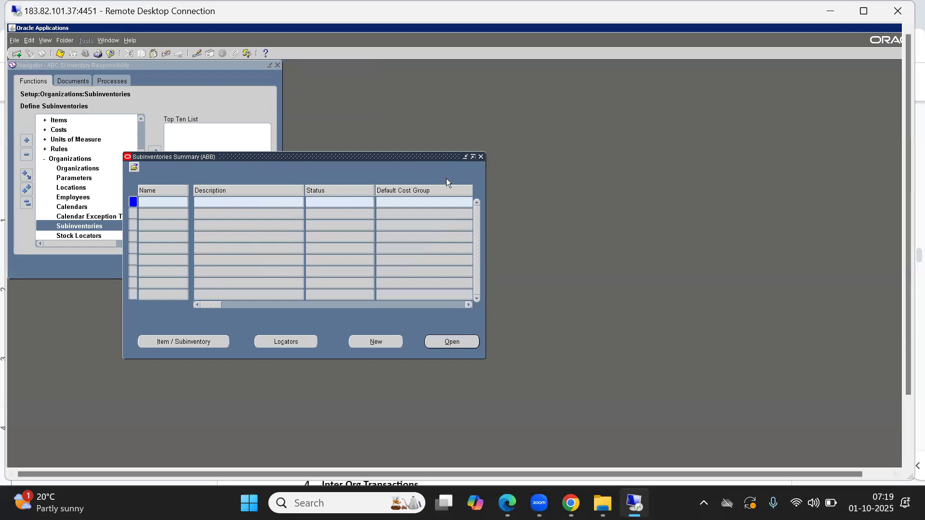
pyautogui.press('F4')
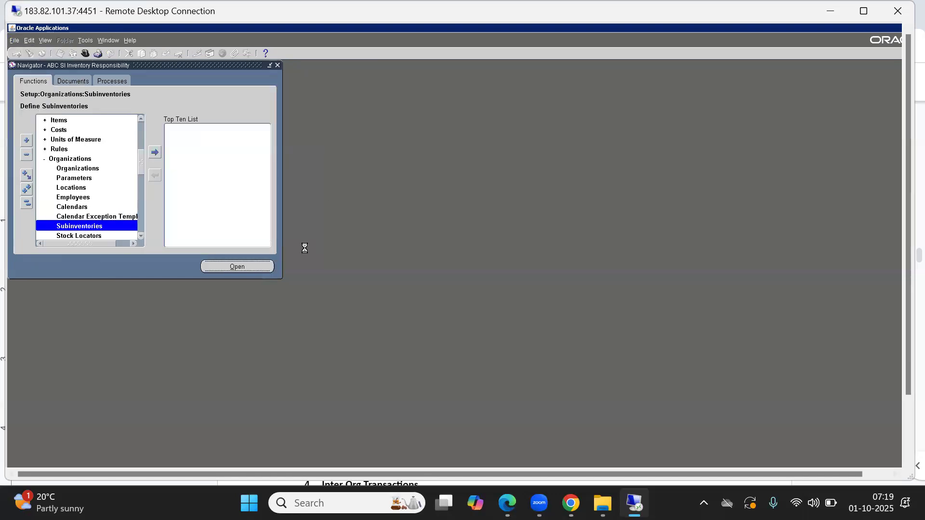
pyautogui.click(264, 268)
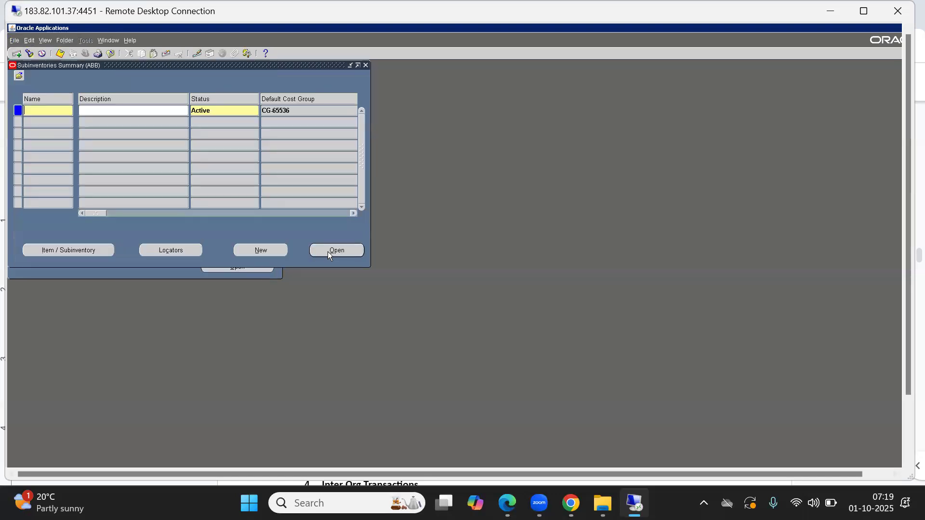
pyautogui.click(262, 250)
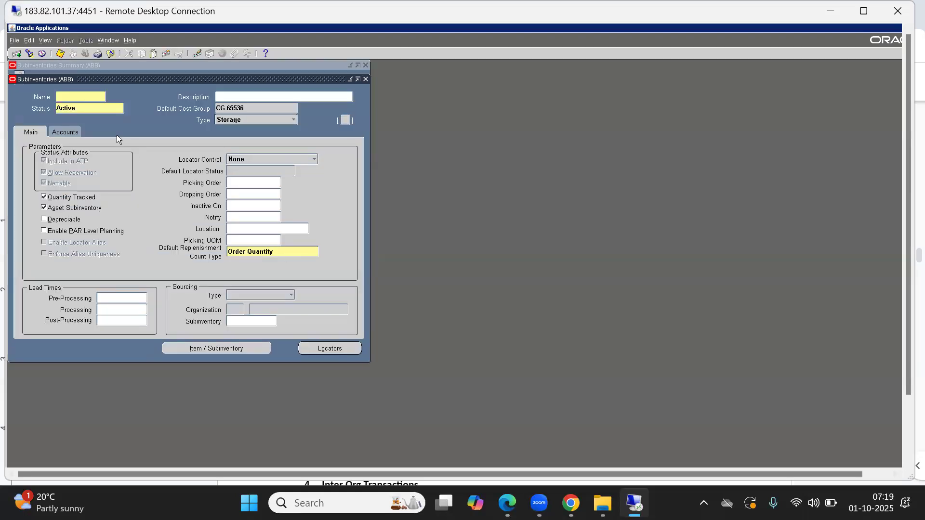
# Step: Enter subinventory name AB Storage with description ABB Storage
pyautogui.write('ABB Store')
pyautogui.press('BackSpace')
pyautogui.write('ag')
pyautogui.press('Left')
pyautogui.press('Left')
pyautogui.press('Left')
pyautogui.press('BackSpace')
pyautogui.press('Right')
pyautogui.press('Right')
pyautogui.press('Right')
pyautogui.press('Right')
pyautogui.press('Right')
pyautogui.press('Right')
pyautogui.press('Right')
pyautogui.write('eABC')
pyautogui.press('BackSpace')
pyautogui.write('B')
pyautogui.write('s')
pyautogui.press('BackSpace')
pyautogui.write('Storage')
# Step: Keep Active status, review the Accounts tab, close both subinventory windows and collapse the Navigator
pyautogui.press('Tab')
pyautogui.click(142, 130)
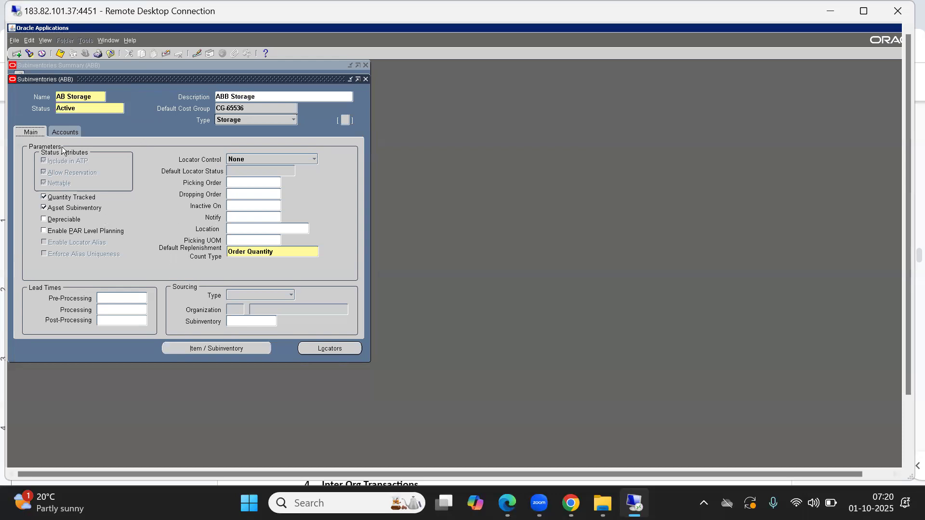
pyautogui.click(63, 130)
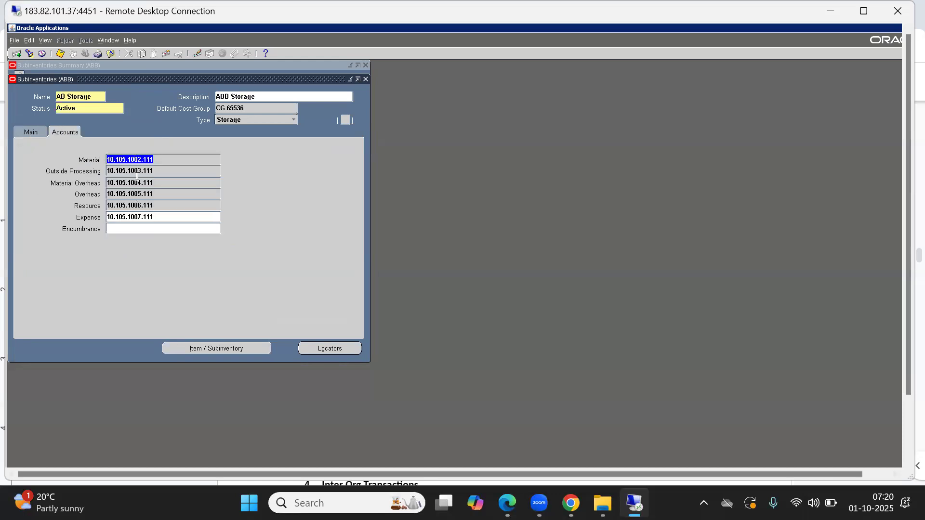
pyautogui.click(29, 134)
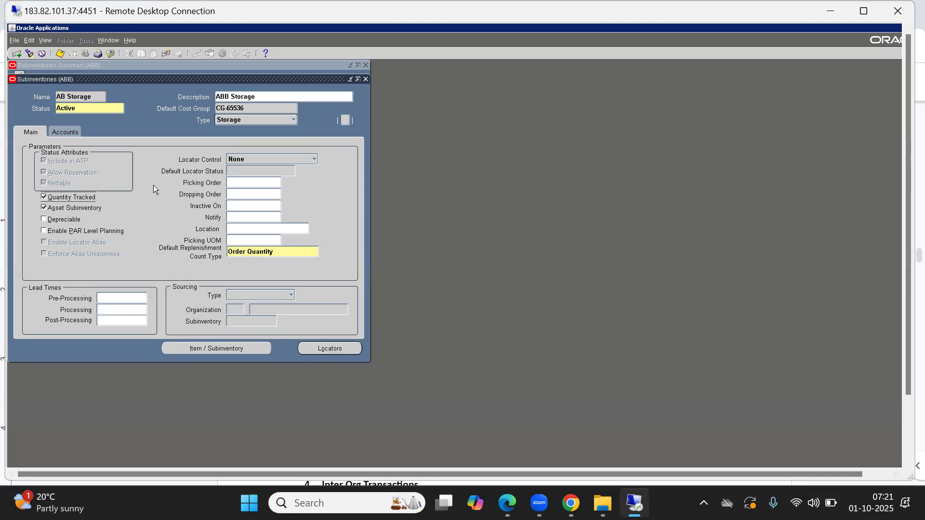
pyautogui.click(365, 79)
pyautogui.moveTo(276, 135); pyautogui.dragTo(280, 136)
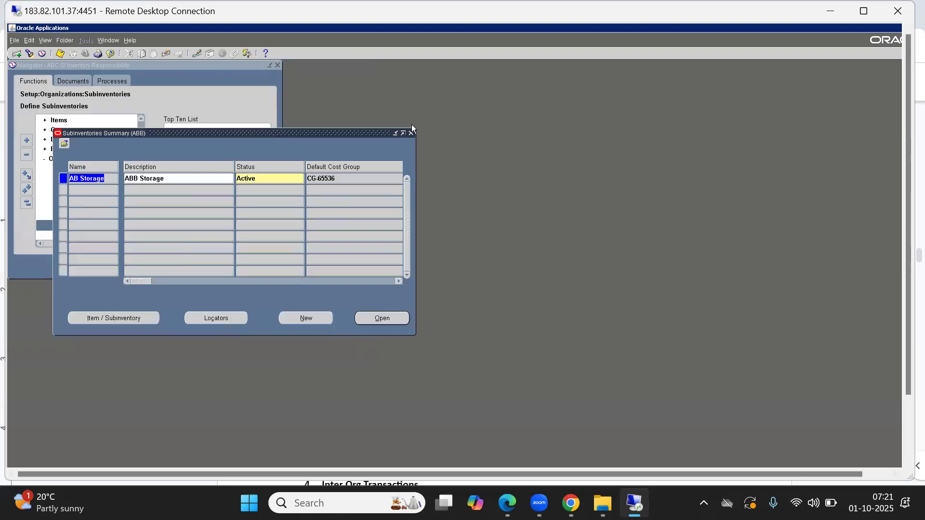
pyautogui.click(409, 128)
pyautogui.click(28, 203)
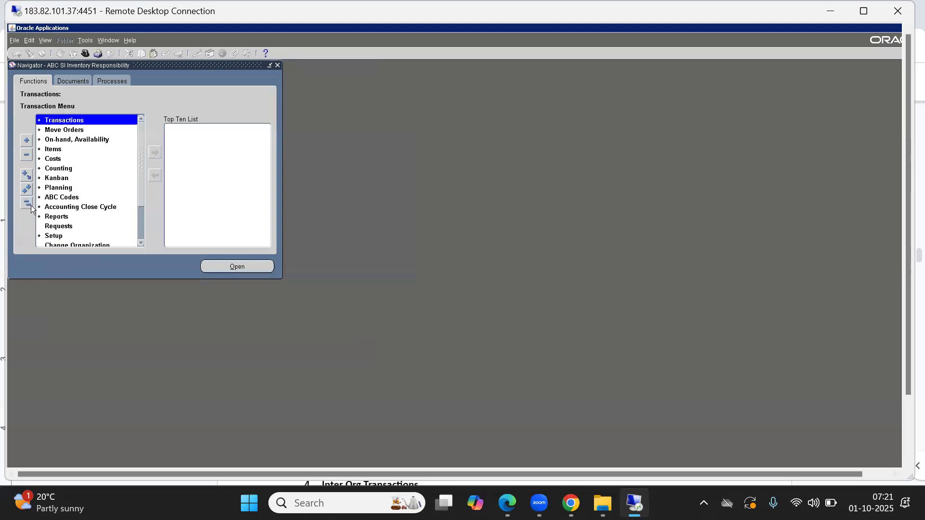
pyautogui.click(80, 208)
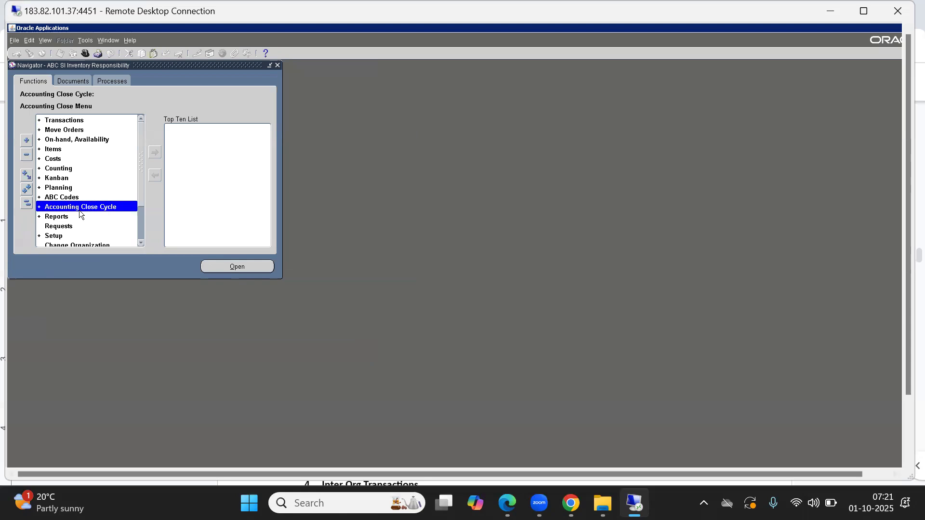
pyautogui.click(52, 121)
pyautogui.doubleClick(51, 121)
pyautogui.press('Down')
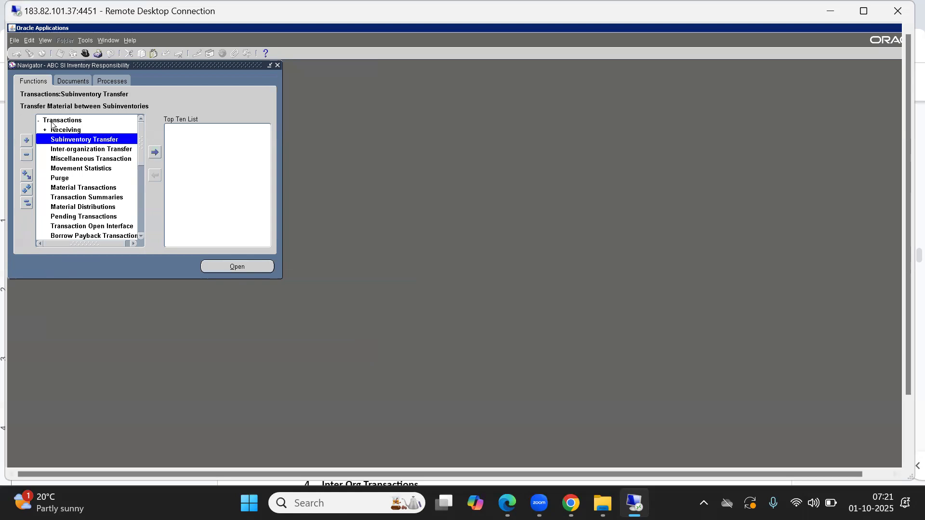
pyautogui.press('Down')
pyautogui.press('Down')
pyautogui.press('Return')
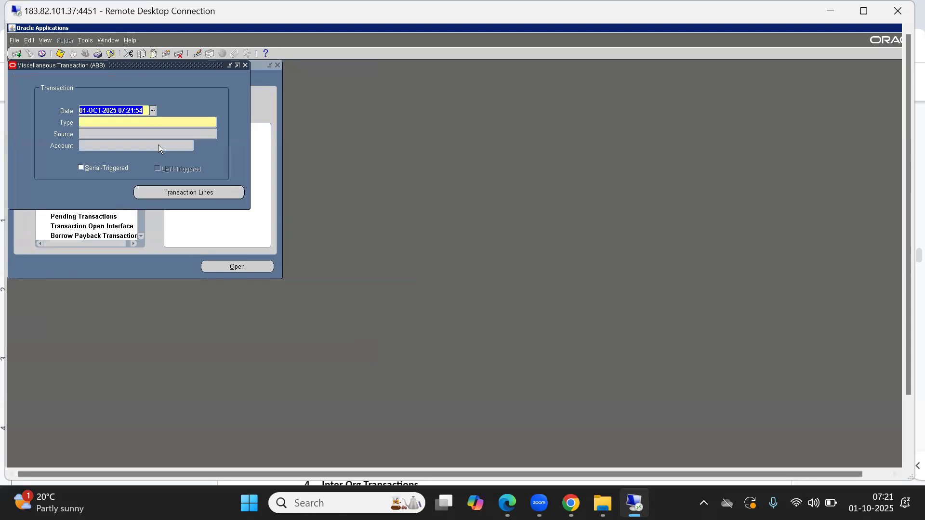
pyautogui.press('Tab')
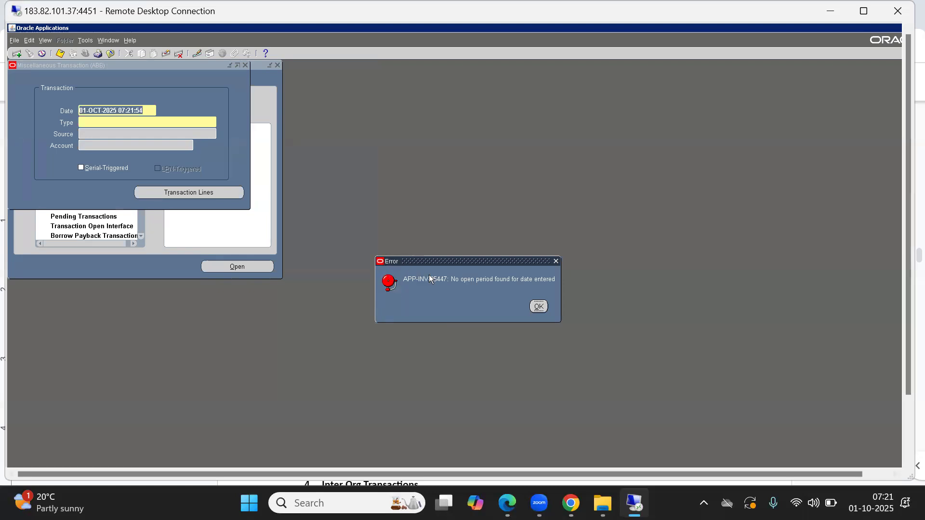
pyautogui.click(540, 305)
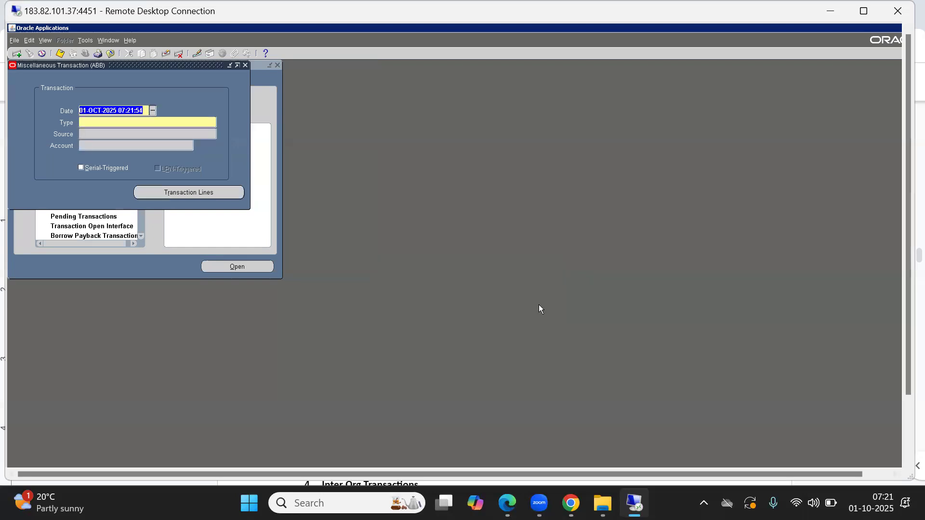
pyautogui.click(539, 307)
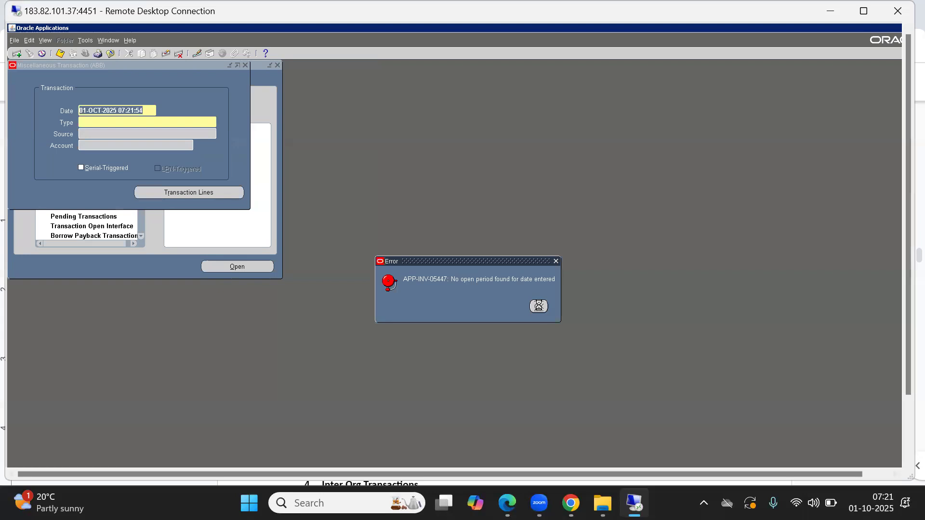
pyautogui.click(246, 67)
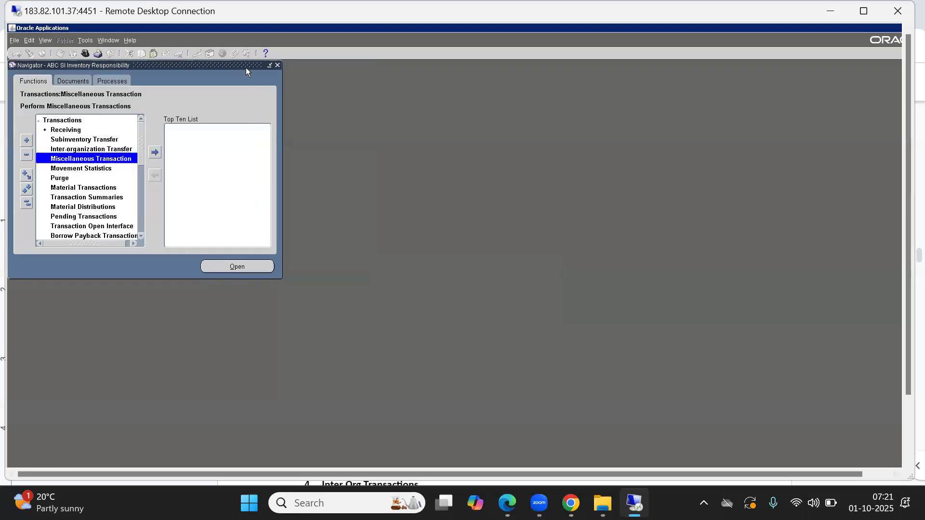
pyautogui.click(26, 204)
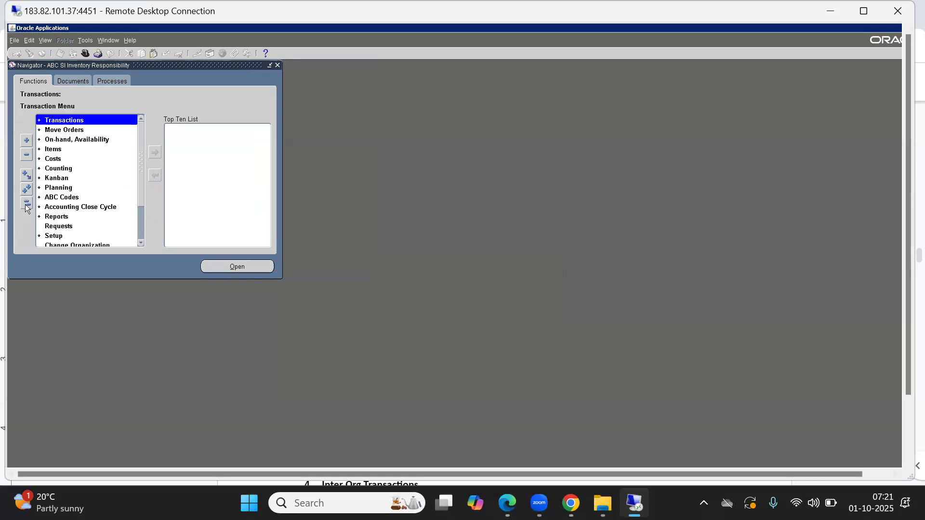
# Step: Open Inventory Accounting Periods for ABB and open SEP-25 as the first period
pyautogui.click(95, 207)
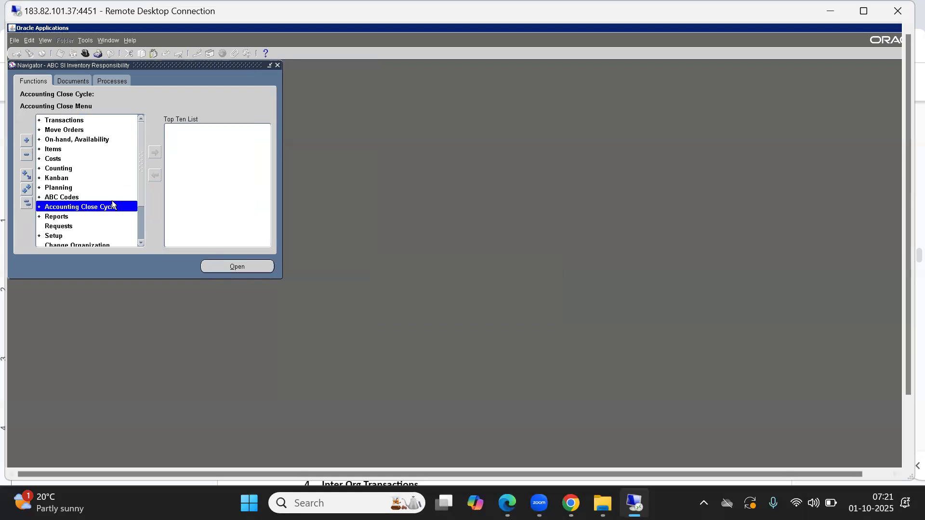
pyautogui.doubleClick(94, 207)
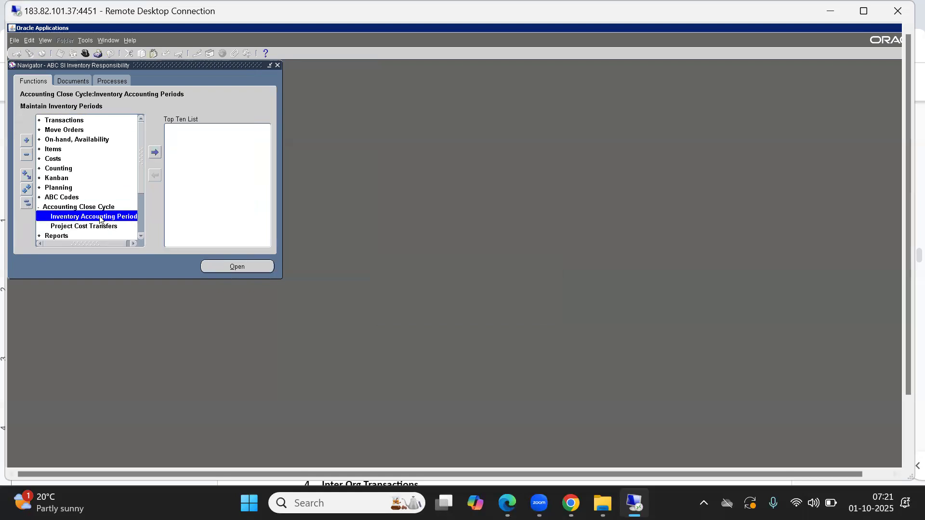
pyautogui.doubleClick(103, 217)
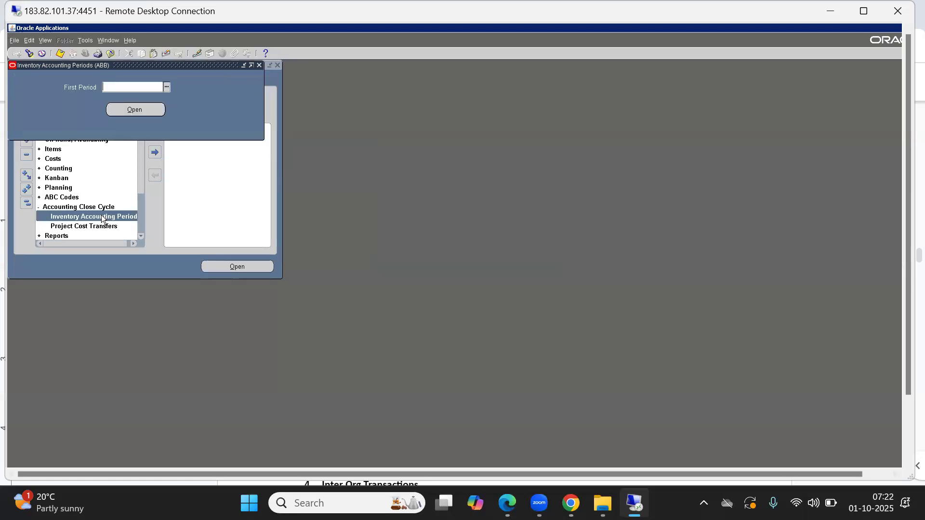
pyautogui.moveTo(119, 67); pyautogui.dragTo(360, 148)
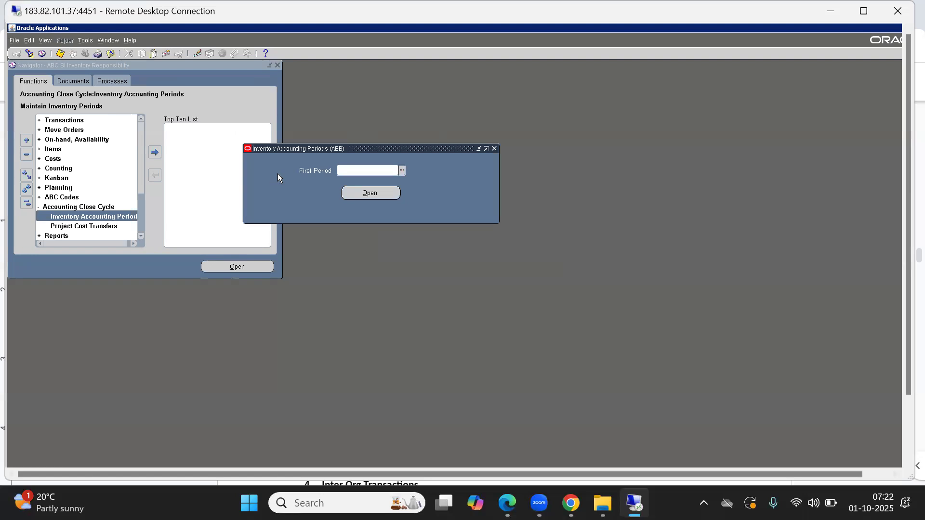
pyautogui.hotkey('ctrl', 'l')
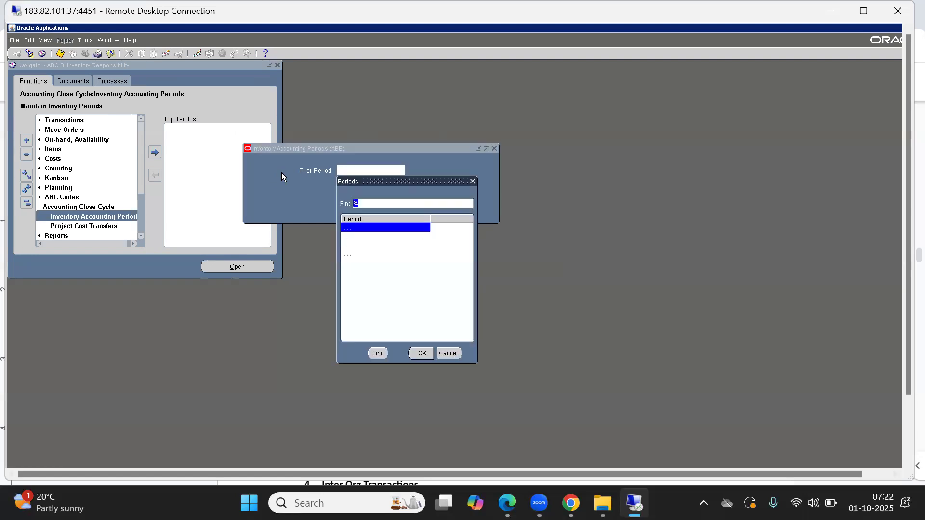
pyautogui.press('Return')
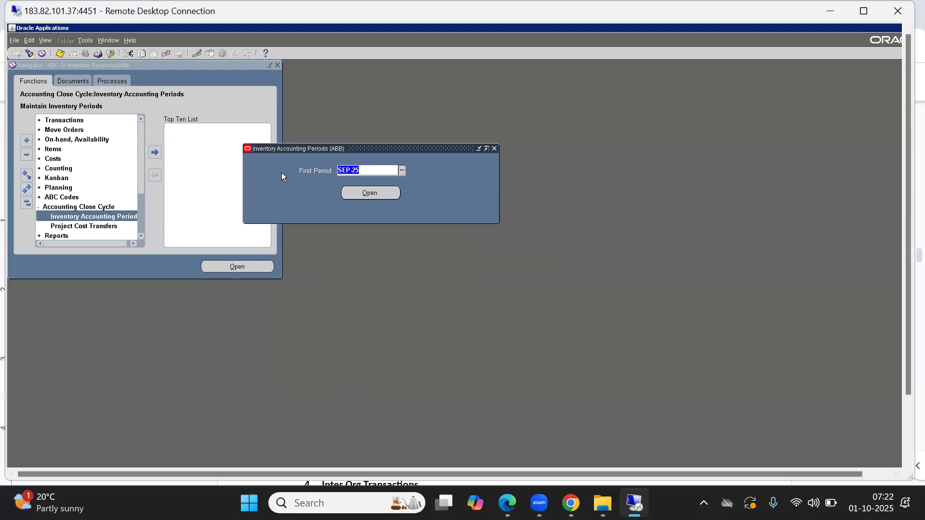
pyautogui.click(366, 196)
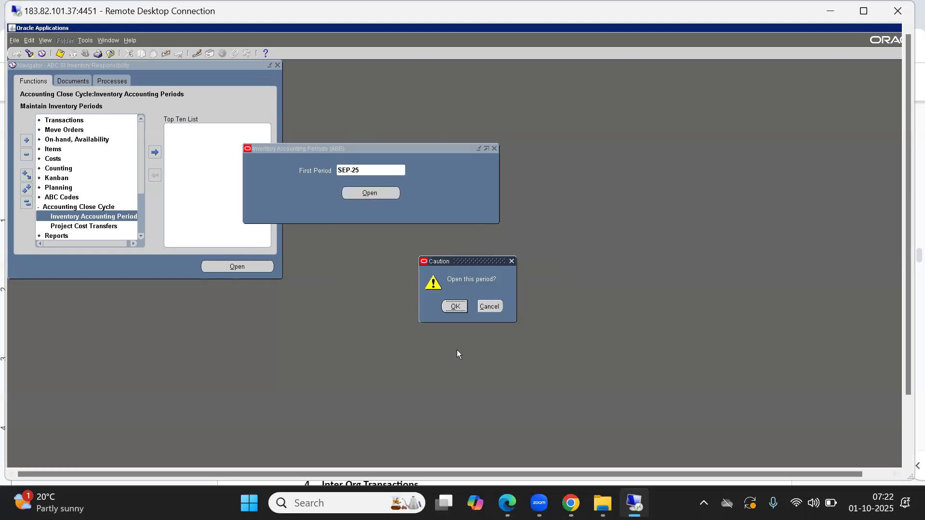
pyautogui.click(457, 311)
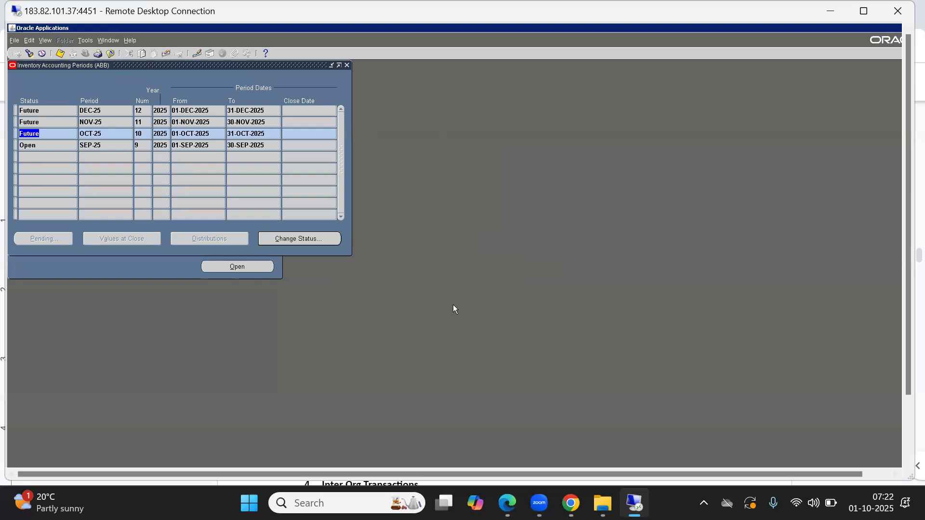
pyautogui.click(44, 144)
pyautogui.click(53, 135)
pyautogui.click(100, 123)
pyautogui.click(98, 111)
pyautogui.click(101, 135)
pyautogui.click(101, 146)
pyautogui.click(102, 135)
pyautogui.moveTo(83, 133)
pyautogui.mouseDown()
pyautogui.moveTo(111, 132)
pyautogui.moveTo(70, 135)
pyautogui.mouseUp()
pyautogui.click(110, 132)
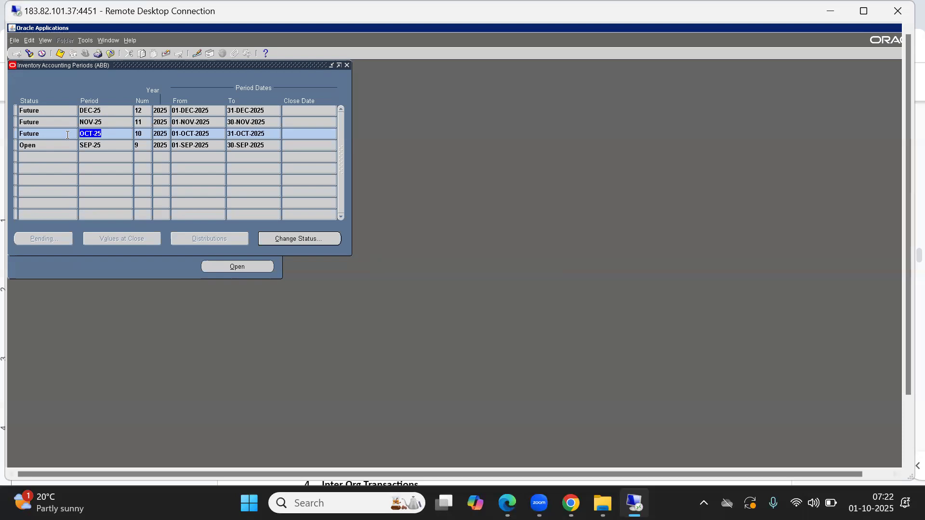
pyautogui.doubleClick(49, 136)
pyautogui.moveTo(128, 67); pyautogui.dragTo(339, 144)
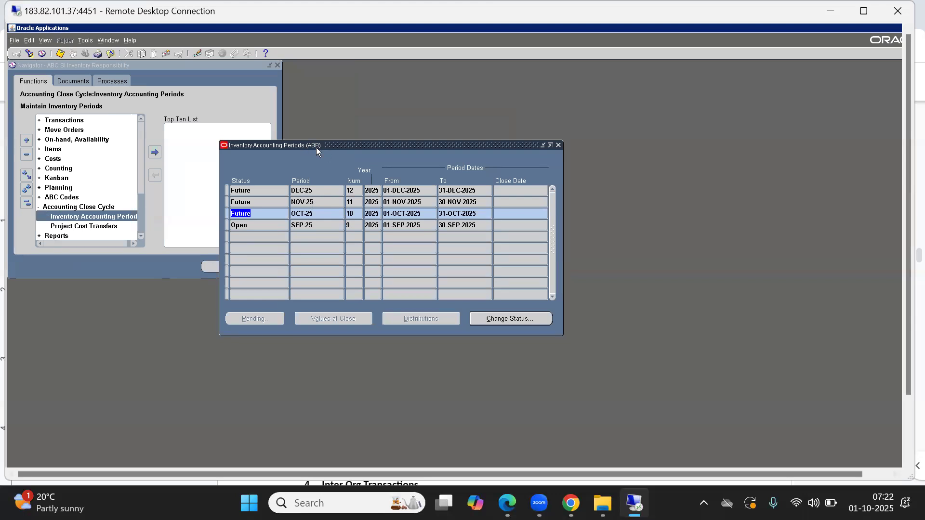
pyautogui.click(318, 213)
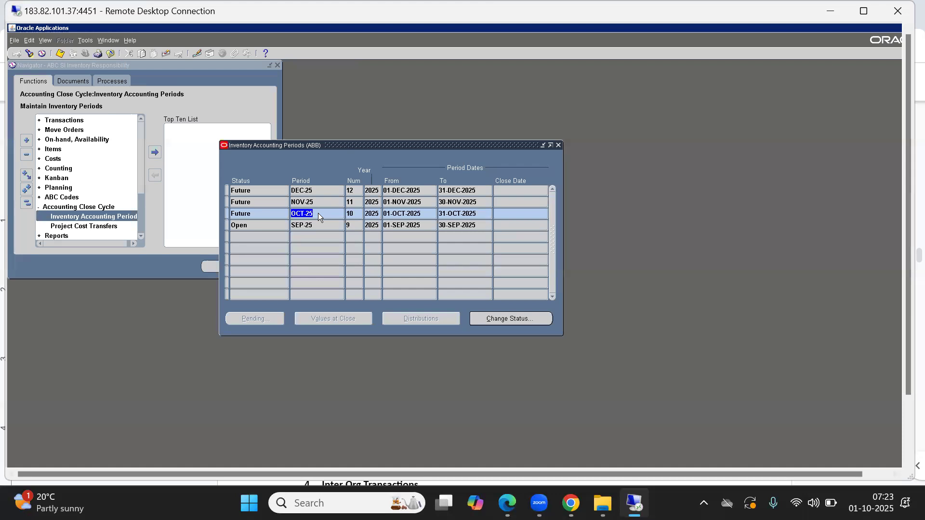
# Step: Close the accounting periods window and navigate to Setup > Organizations > Parameters
pyautogui.click(558, 145)
pyautogui.click(24, 206)
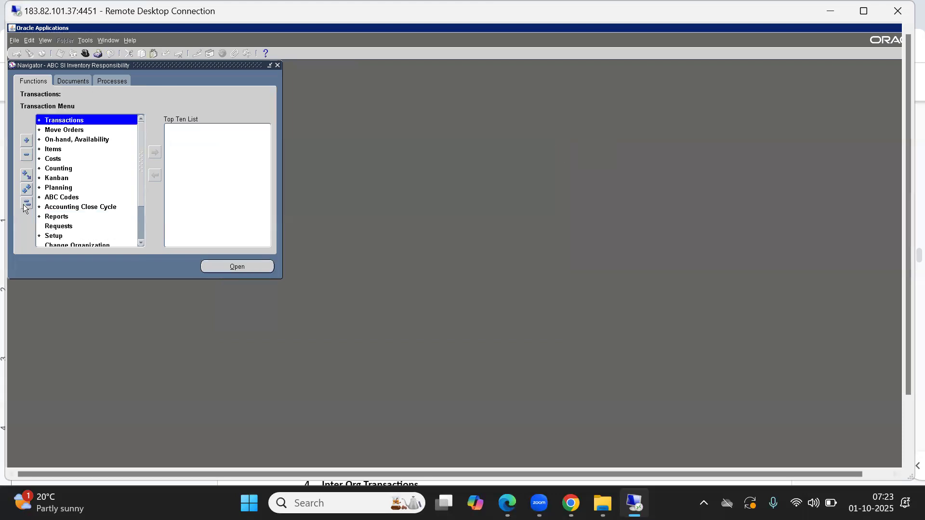
pyautogui.press('s')
pyautogui.press('o')
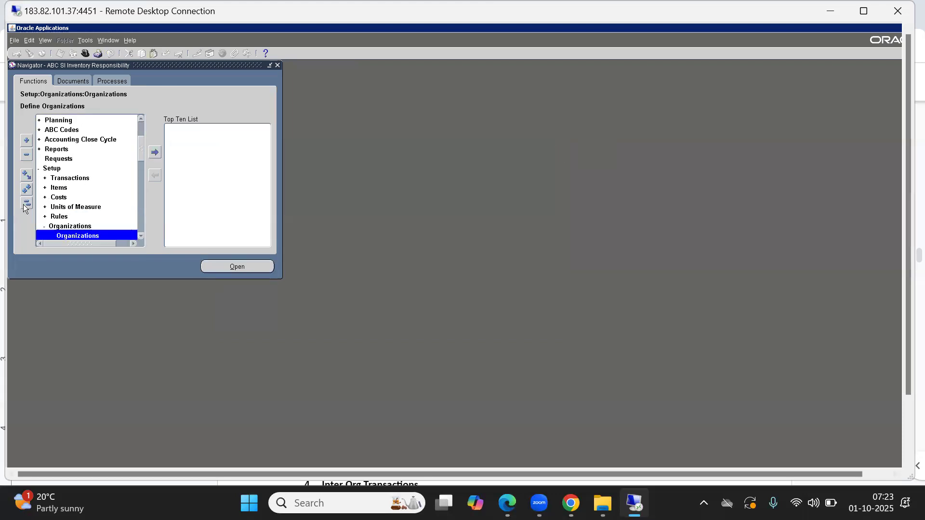
pyautogui.press('Down')
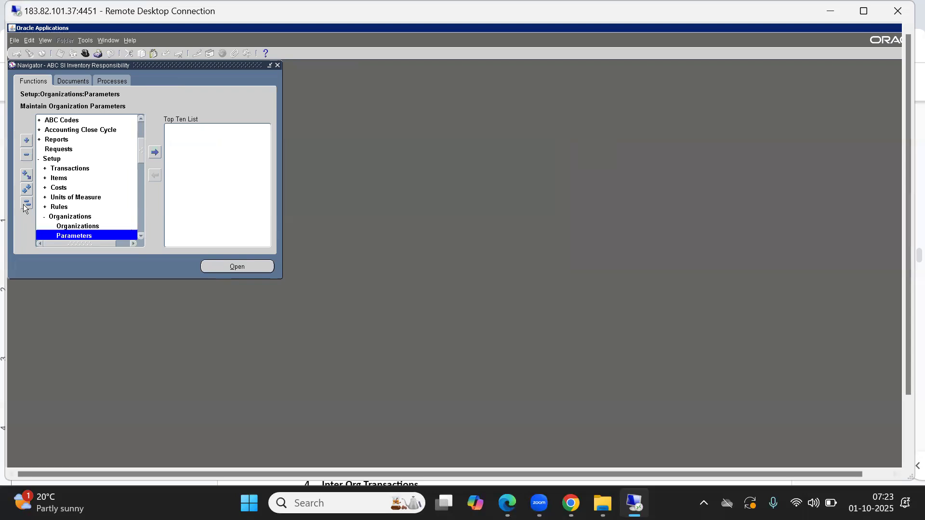
pyautogui.press('Up')
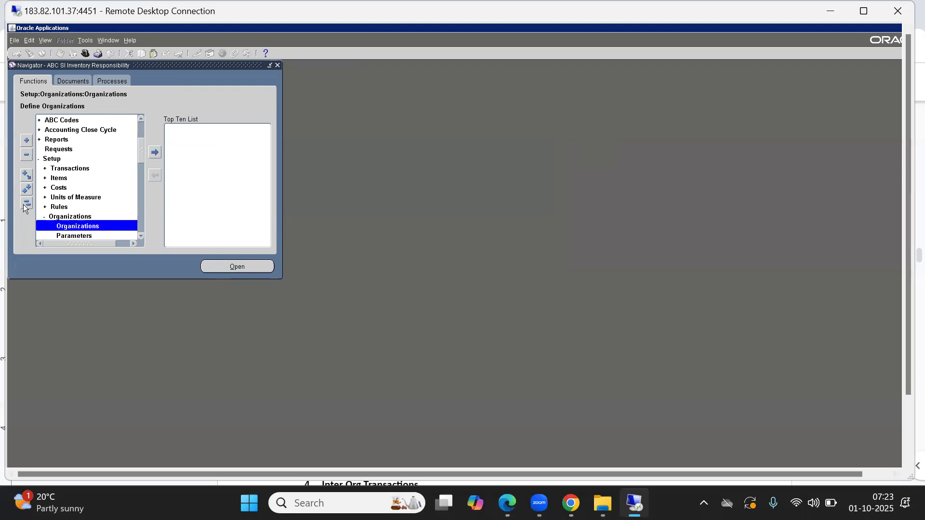
pyautogui.press('Down')
# Step: Check ABB's Organization Parameters calendar ABC_WD_CAL, then close the form
pyautogui.press('Return')
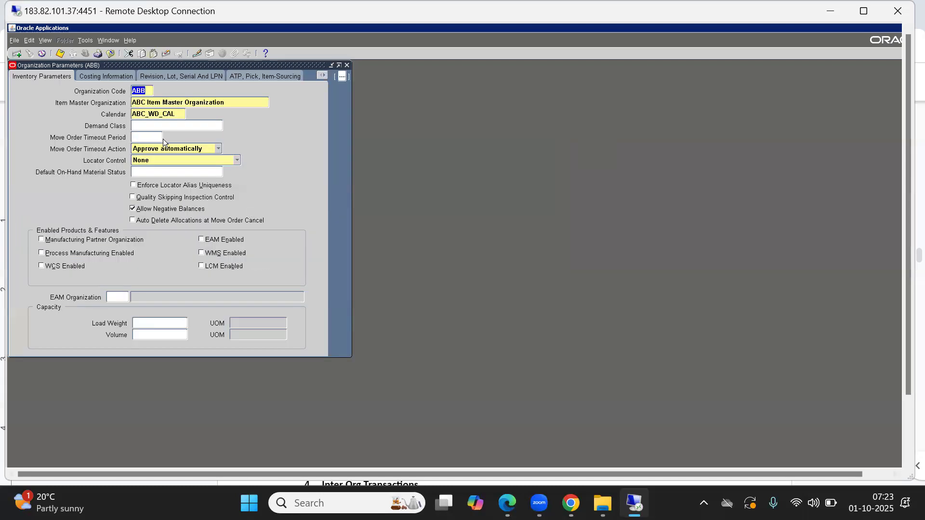
pyautogui.click(156, 113)
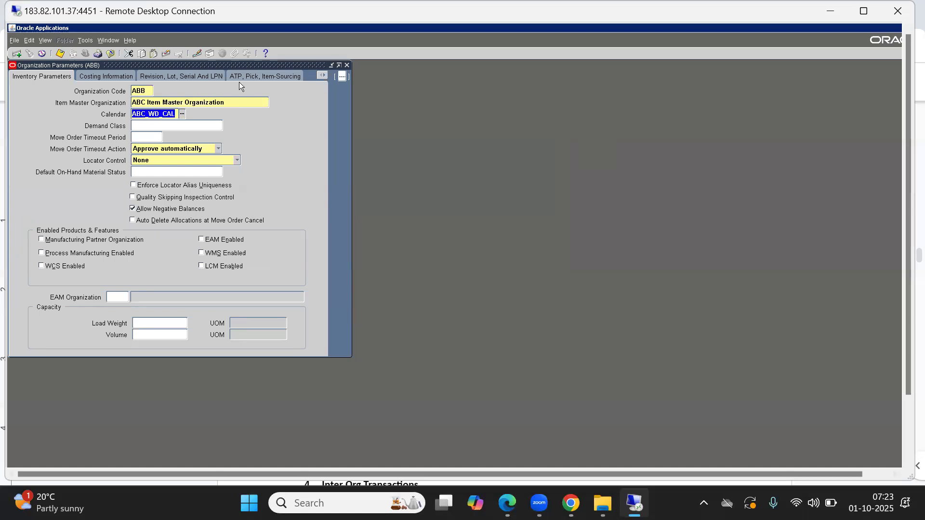
pyautogui.moveTo(252, 64); pyautogui.dragTo(314, 137)
pyautogui.click(410, 138)
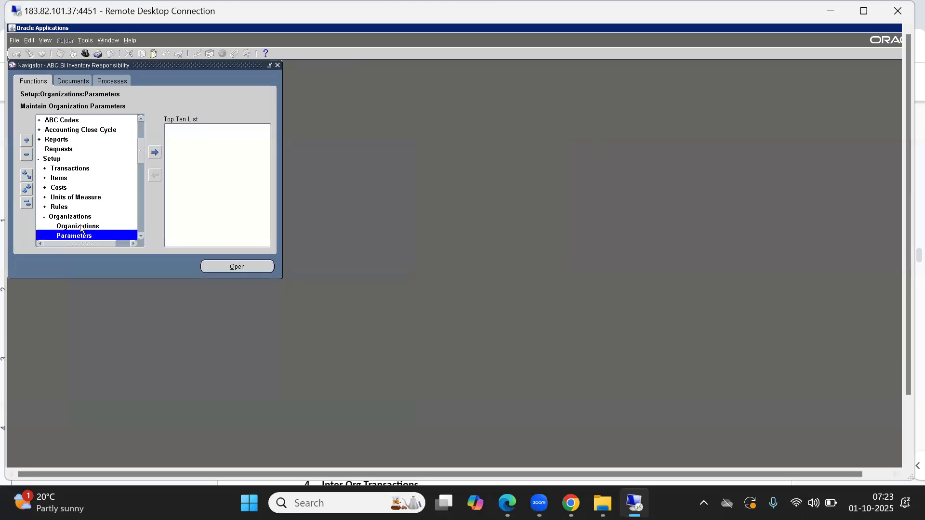
# Step: Find and load ABC Bangalore Inv Org in the Organization form
pyautogui.doubleClick(80, 229)
pyautogui.write('abb')
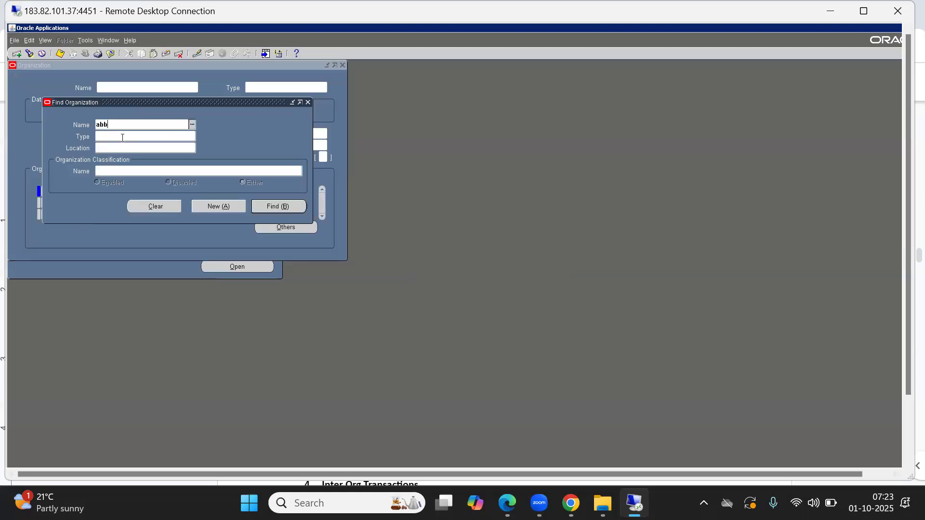
pyautogui.press('Tab')
pyautogui.press('Delete')
pyautogui.write('AB')
pyautogui.press('Tab')
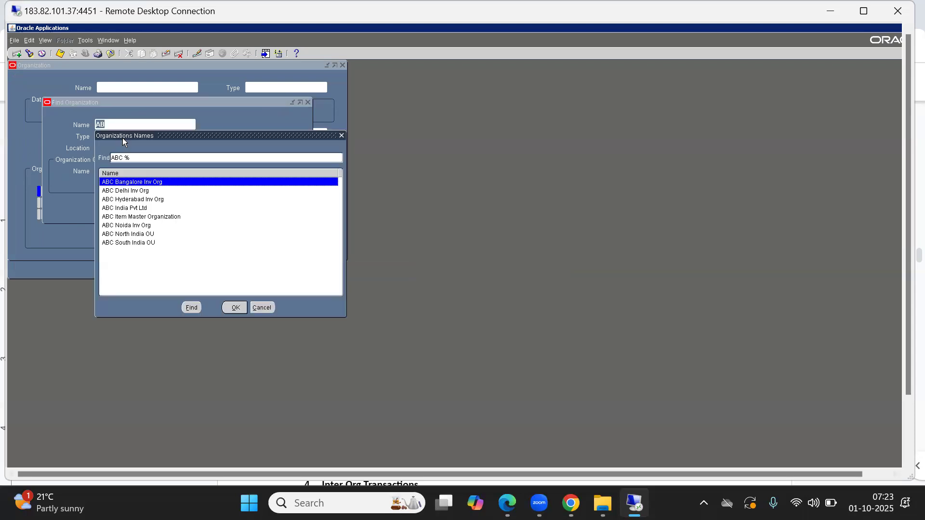
pyautogui.press('Down')
pyautogui.press('Up')
pyautogui.press('Return')
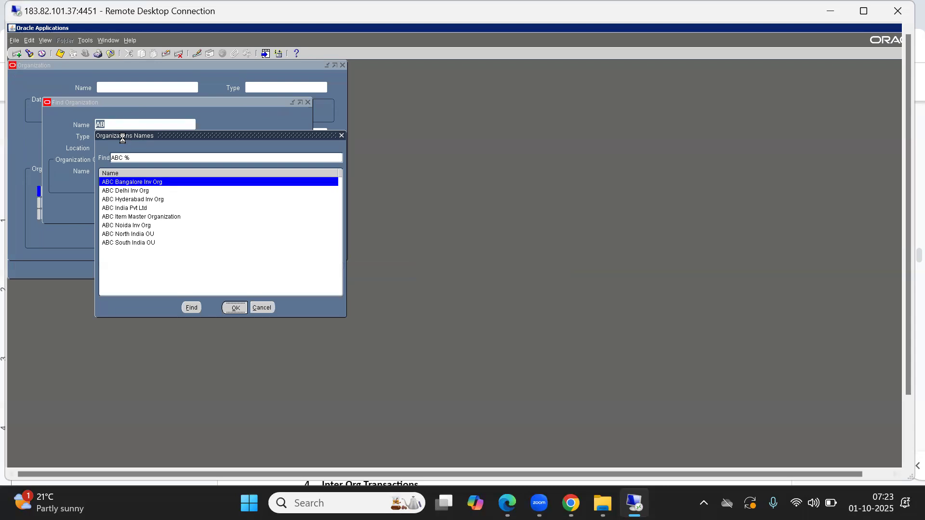
pyautogui.click(287, 207)
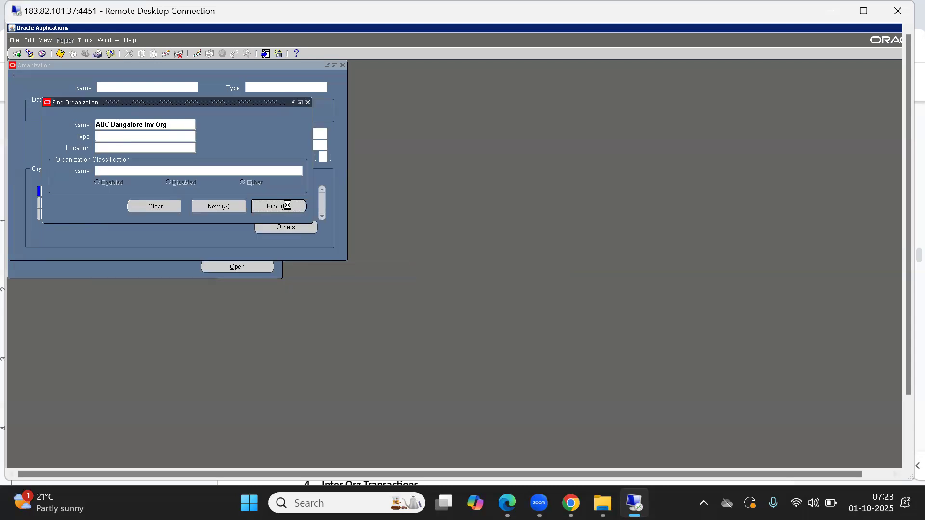
# Step: Review the organization's Accounting Information, including ledger and legal entity, then close the dialogs
pyautogui.click(286, 228)
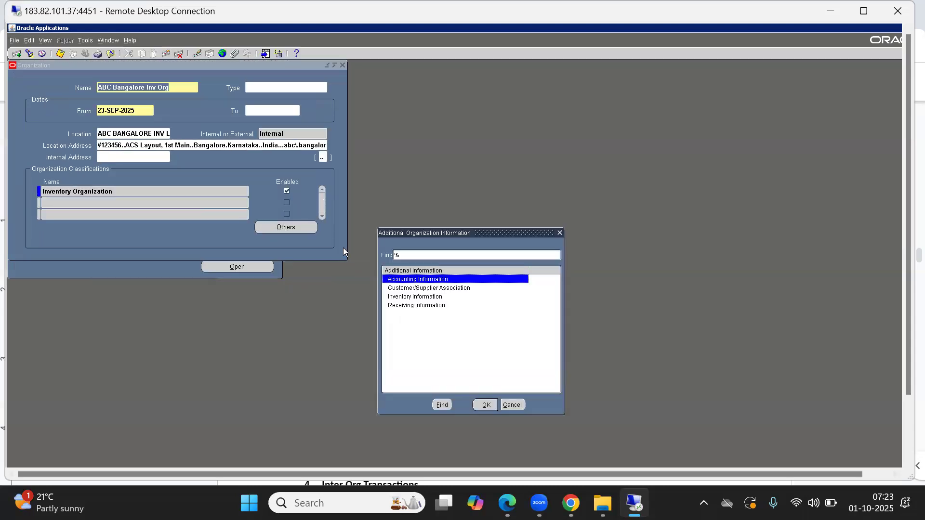
pyautogui.click(486, 405)
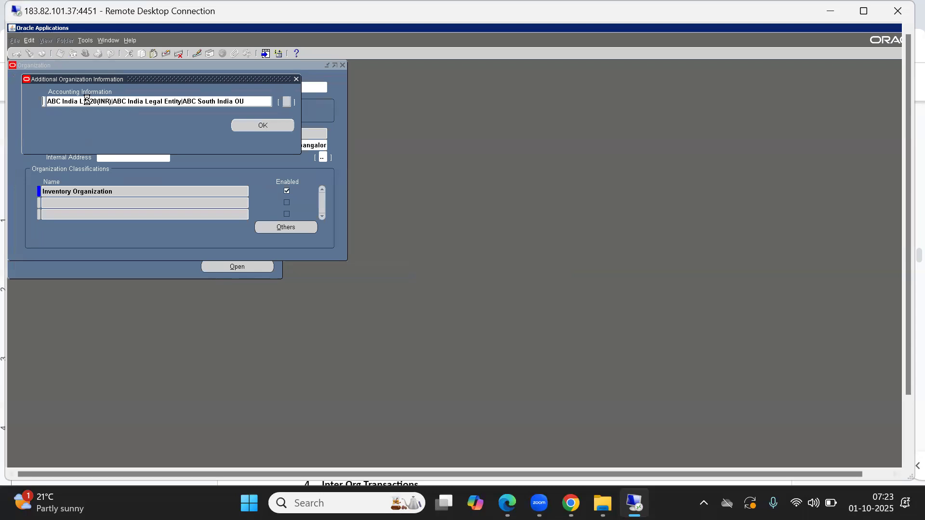
pyautogui.click(87, 100)
pyautogui.click(402, 281)
pyautogui.click(395, 266)
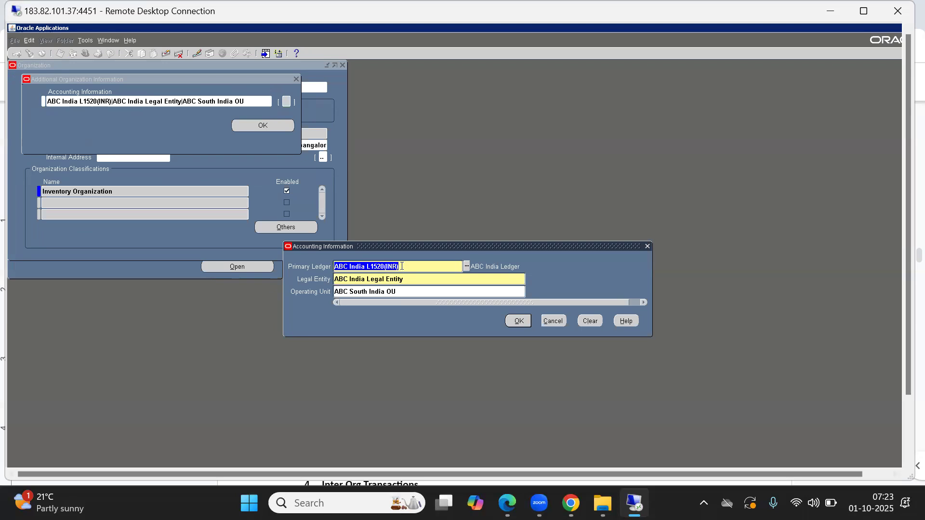
pyautogui.click(412, 282)
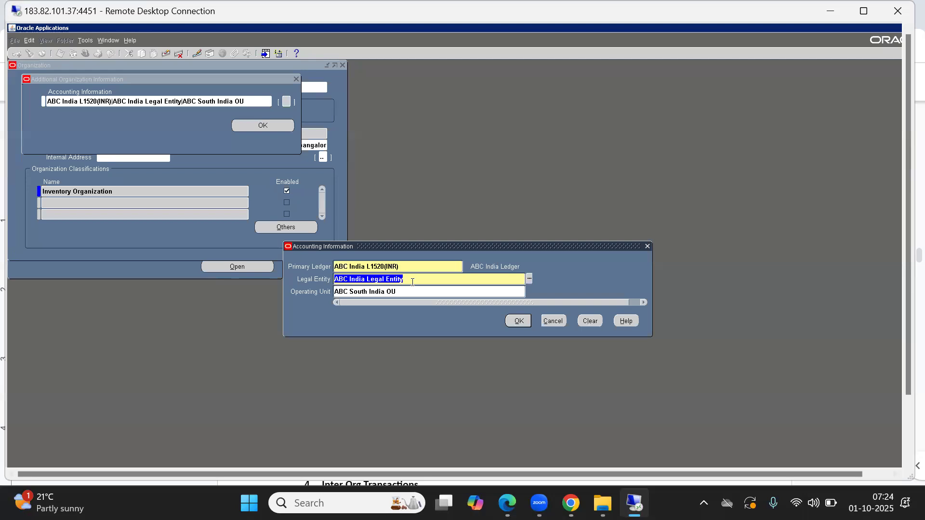
pyautogui.click(399, 269)
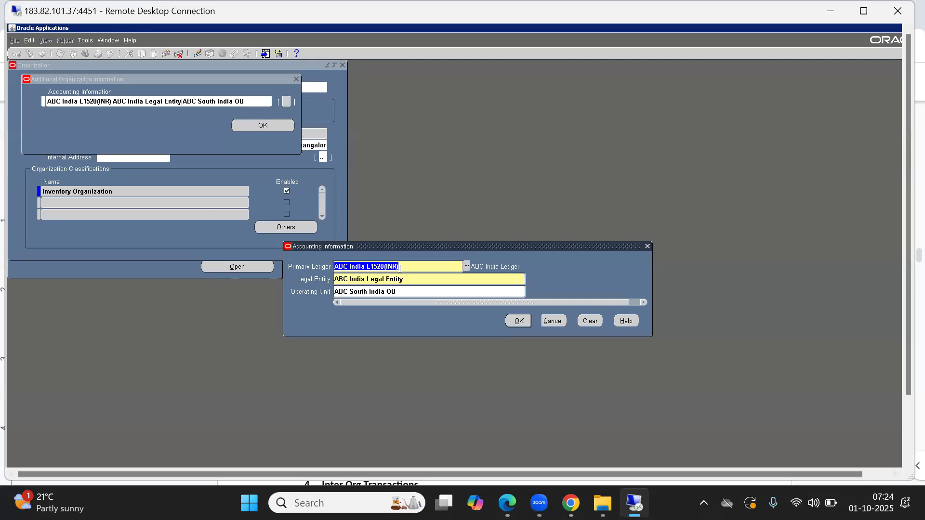
pyautogui.click(409, 267)
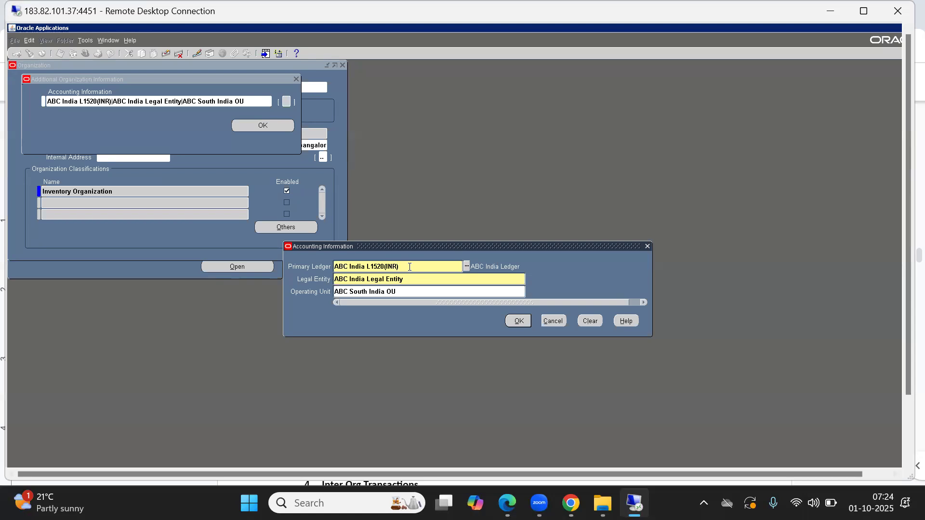
pyautogui.click(554, 321)
pyautogui.click(273, 126)
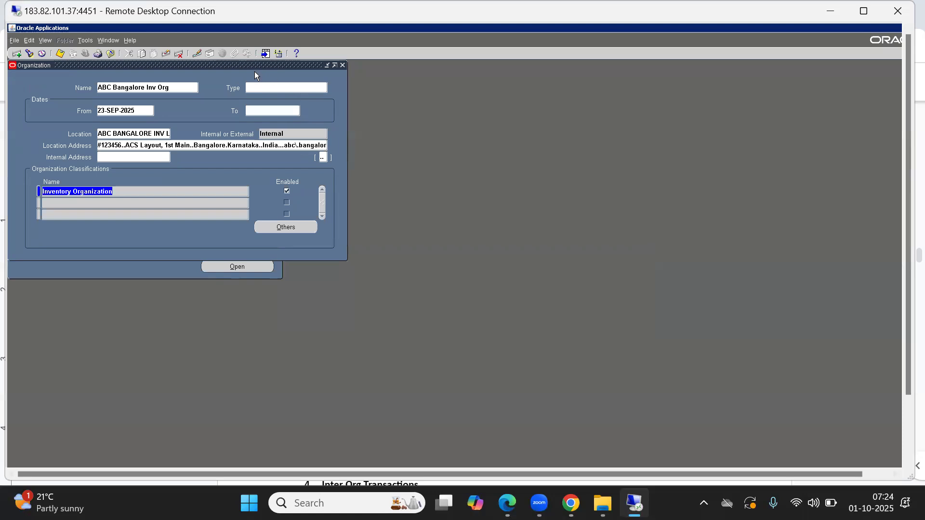
# Step: Reopen Accounting Information to show the ledger, legal entity and operating unit
pyautogui.moveTo(242, 66); pyautogui.dragTo(254, 95)
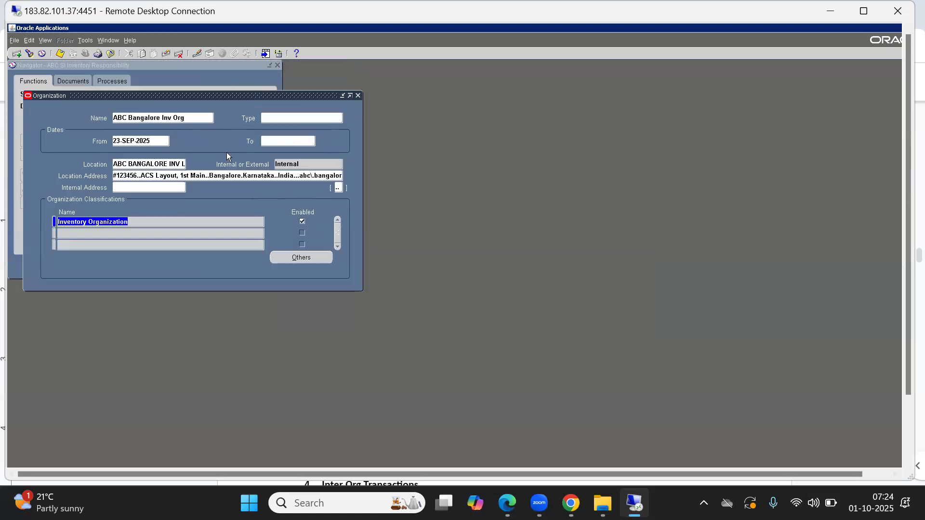
pyautogui.click(311, 260)
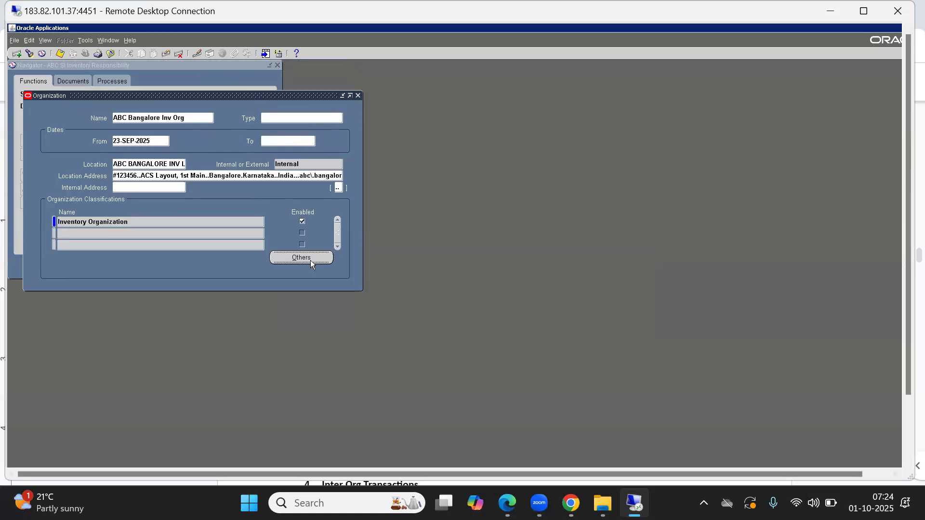
pyautogui.click(484, 405)
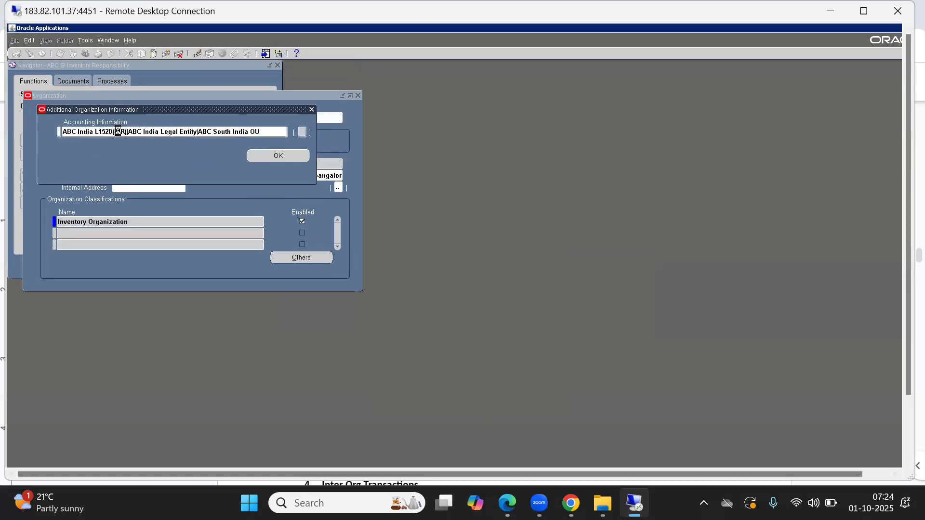
pyautogui.click(121, 131)
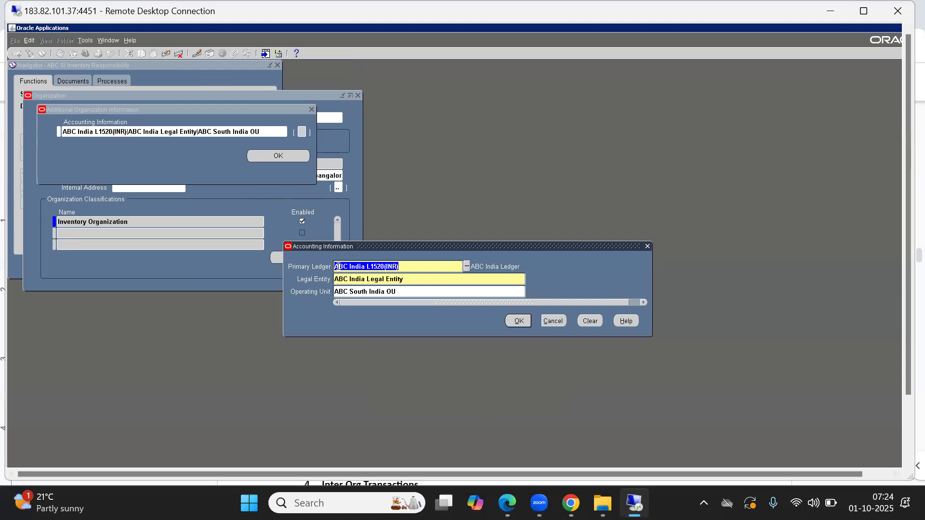
# Step: Highlight the 1520 number and INR currency in the Primary Ledger ABC India L1520(INR)
pyautogui.click(384, 267)
pyautogui.moveTo(385, 266); pyautogui.dragTo(370, 266)
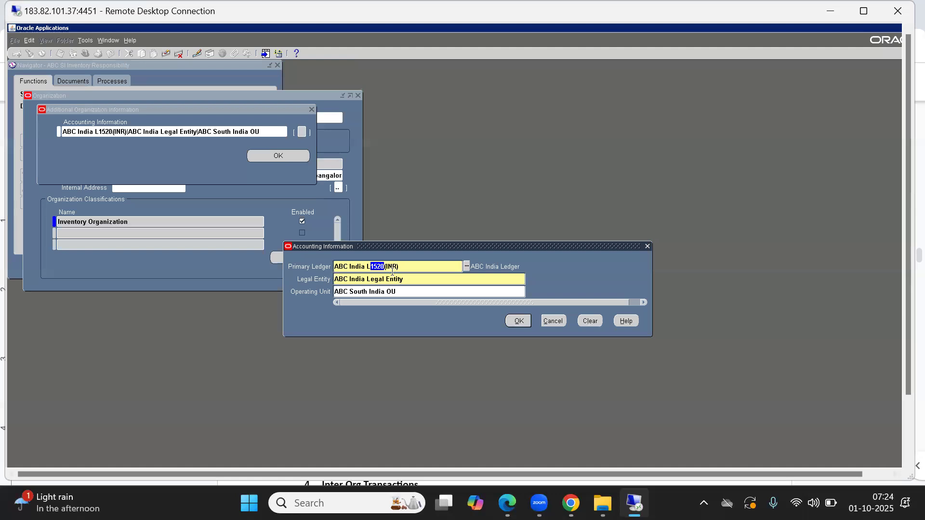
pyautogui.click(389, 266)
pyautogui.doubleClick(389, 266)
pyautogui.click(905, 418)
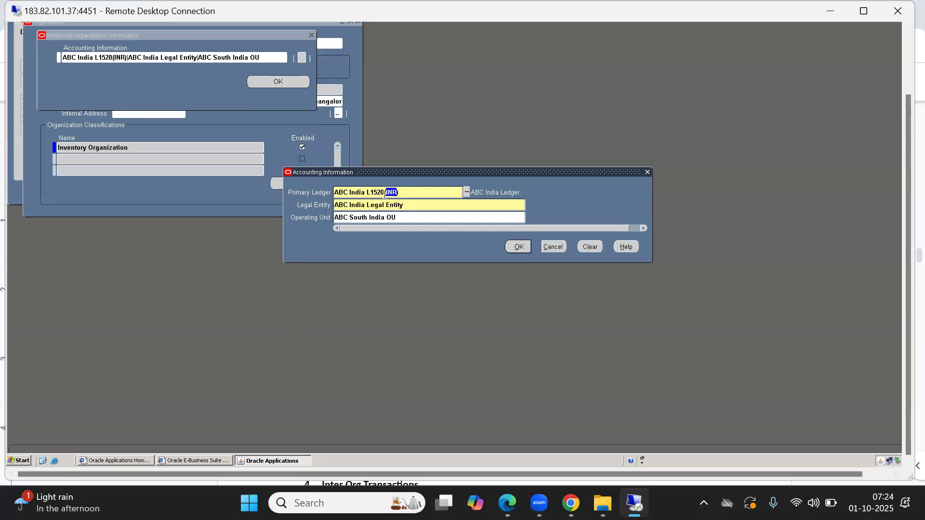
pyautogui.click(404, 193)
pyautogui.moveTo(405, 192); pyautogui.dragTo(366, 192)
# Step: Launch SQL Developer on the remote machine, dismiss the tip, and start a new database connection
pyautogui.click(19, 461)
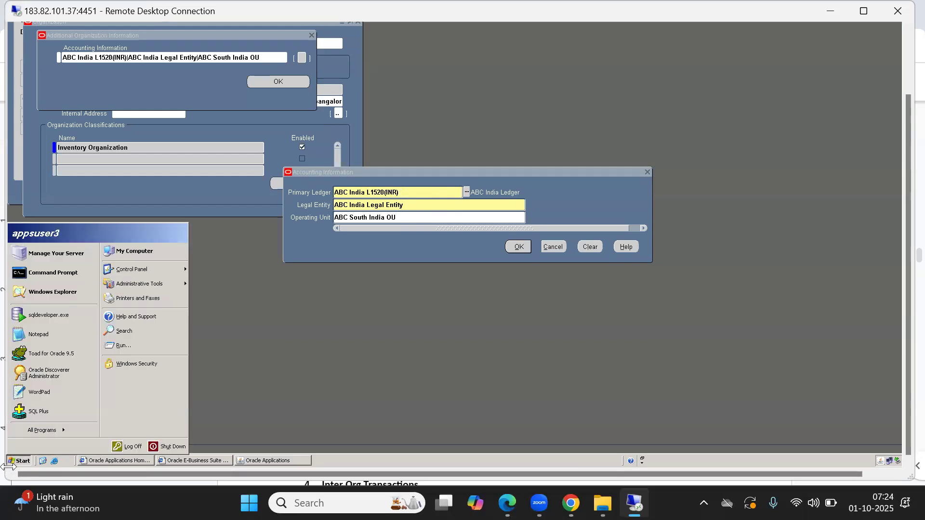
pyautogui.click(32, 316)
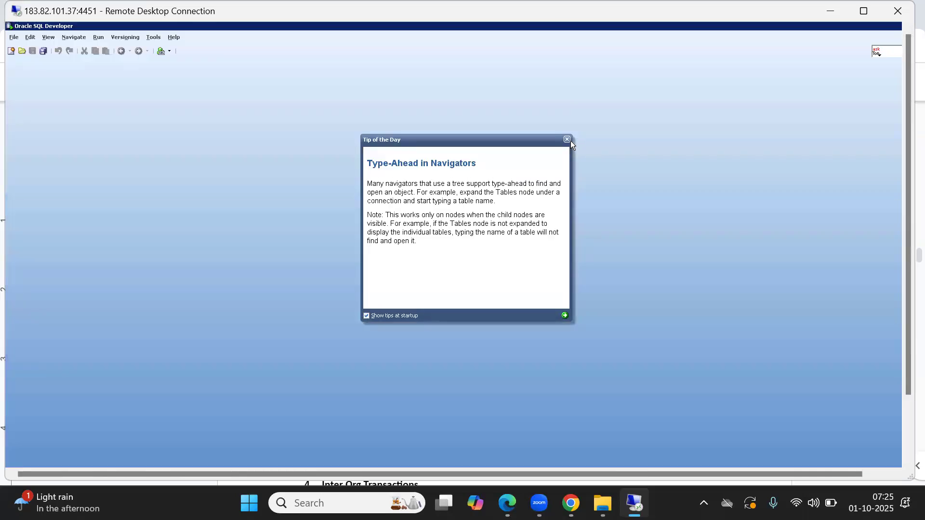
pyautogui.click(568, 140)
pyautogui.click(14, 37)
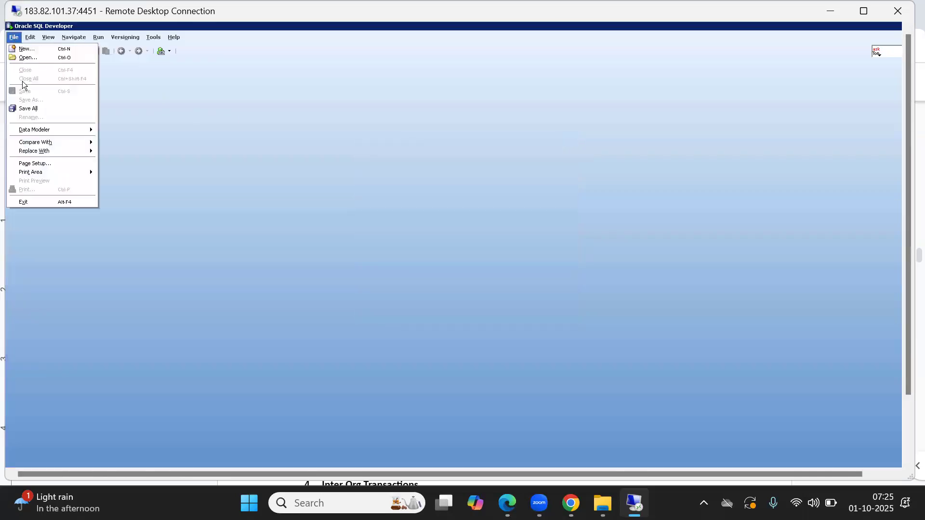
pyautogui.click(152, 111)
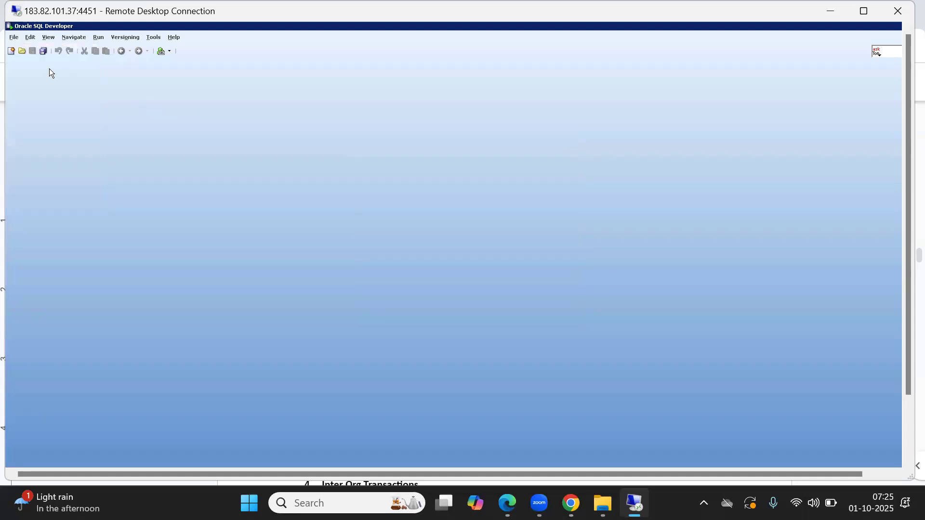
pyautogui.click(11, 51)
# Step: Connect with the saved apps connection and run SELECT * FROM GL_LEDGERS
pyautogui.click(475, 261)
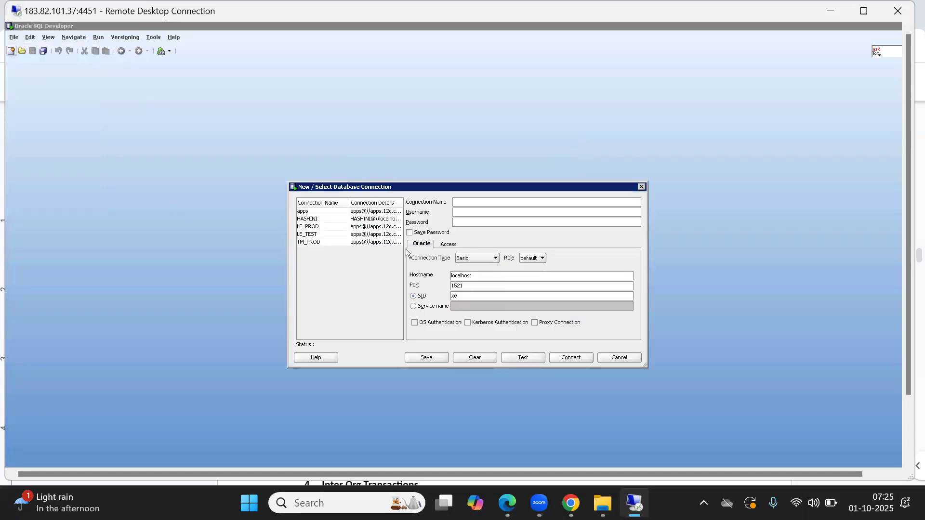
pyautogui.click(308, 212)
pyautogui.click(583, 362)
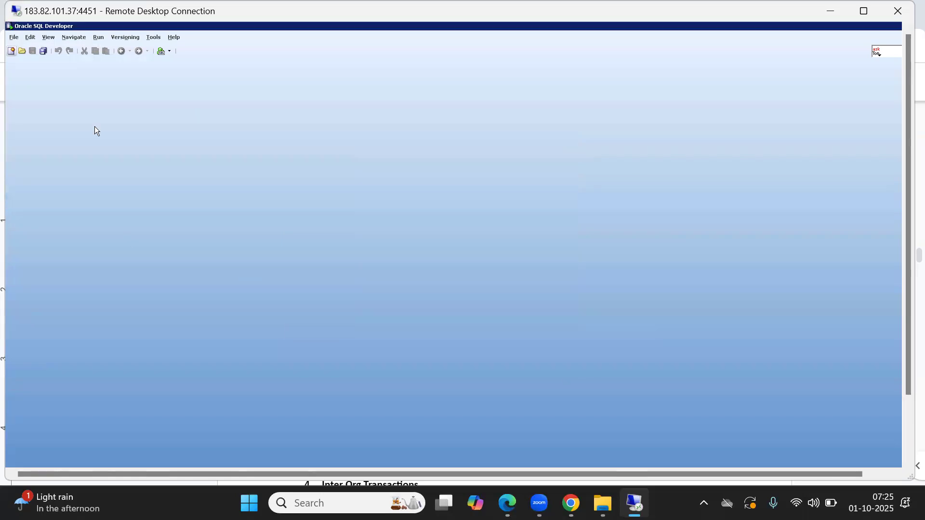
pyautogui.write('SELECT * FROM GL_LE')
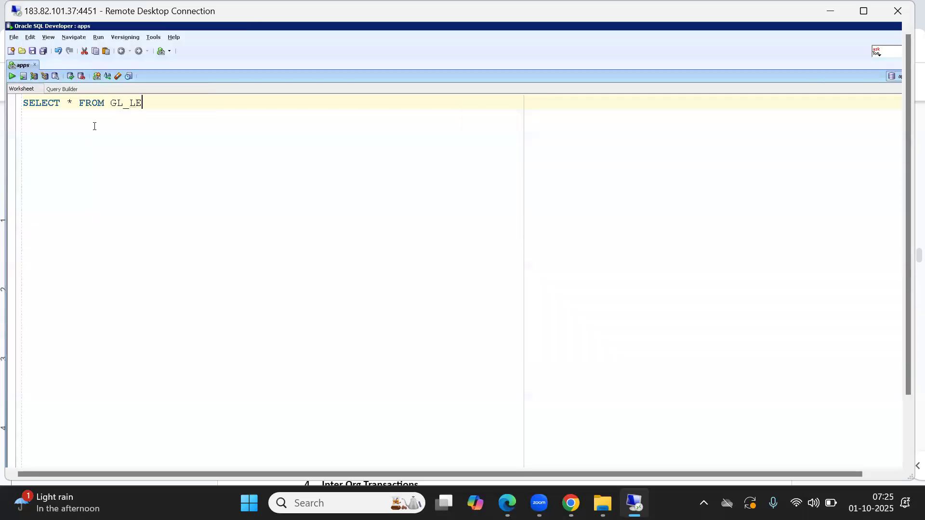
pyautogui.write('DGER')
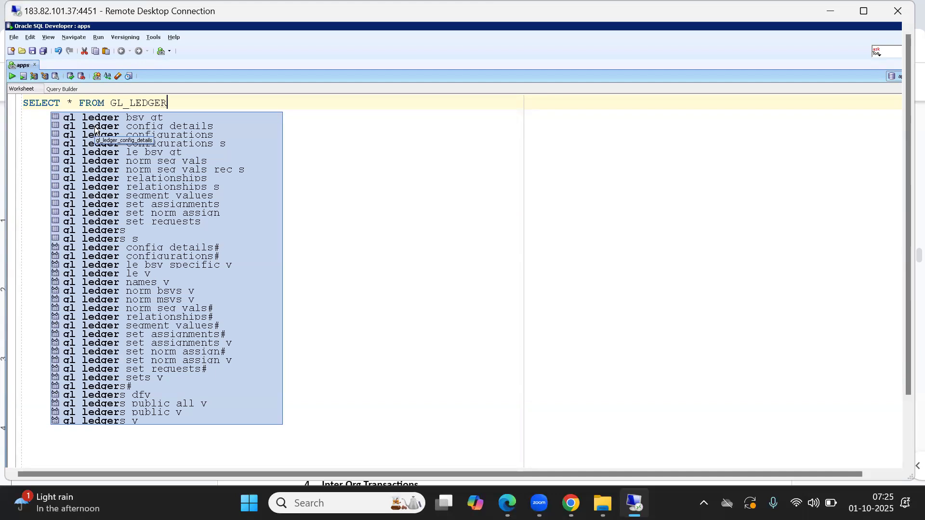
pyautogui.write('S;')
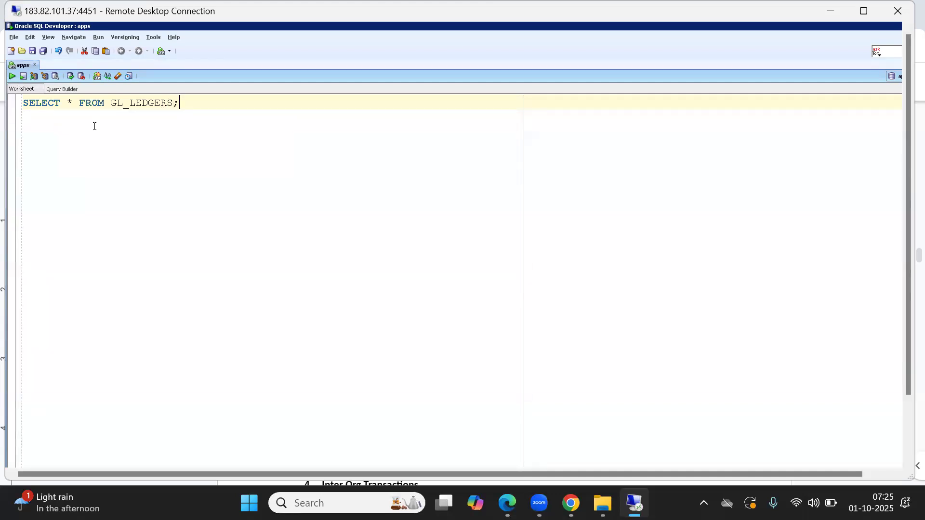
pyautogui.hotkey('ctrl', 'Return')
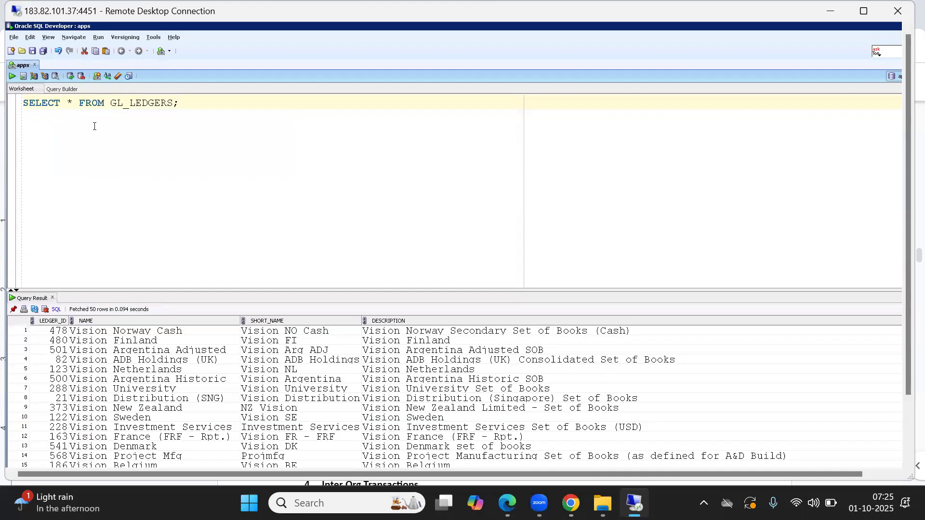
# Step: Add WHERE NAME LIKE 'ABC%' to the query and rerun it
pyautogui.press('Left')
pyautogui.write('WHERE NA')
pyautogui.write('ME LIKE ')
pyautogui.write("'a")
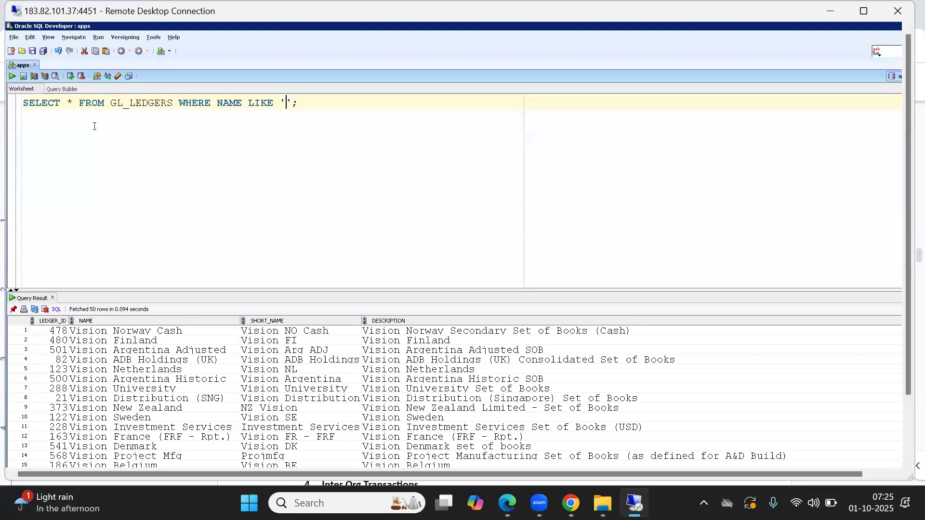
pyautogui.press('BackSpace')
pyautogui.write('ABC%')
pyautogui.hotkey('ctrl', 'Return')
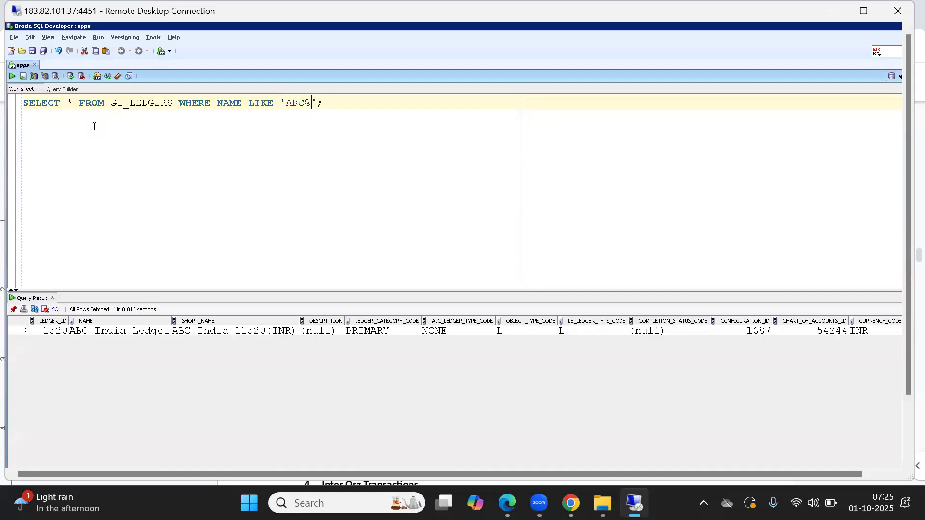
# Step: Enlarge the results grid, inspect ledger 1520's ID, name and short name, and maximize the remote session
pyautogui.click(120, 331)
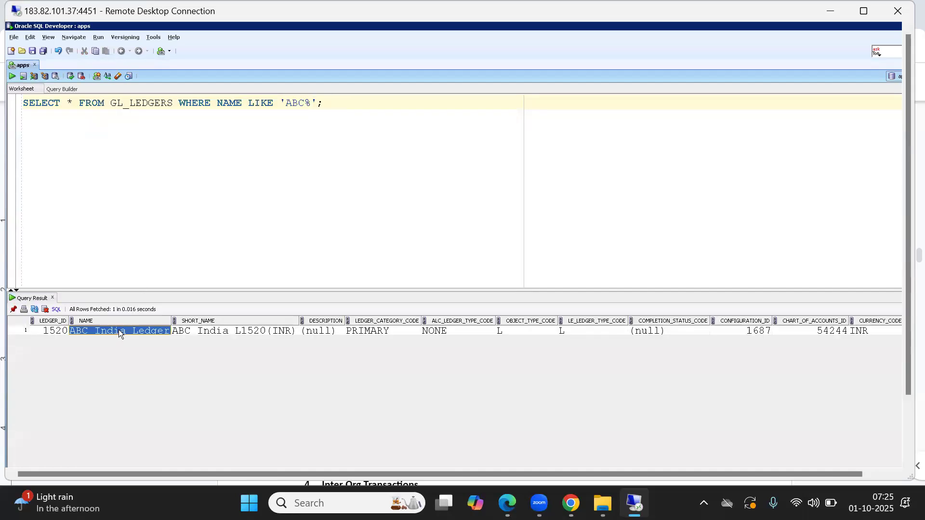
pyautogui.moveTo(176, 290); pyautogui.dragTo(191, 146)
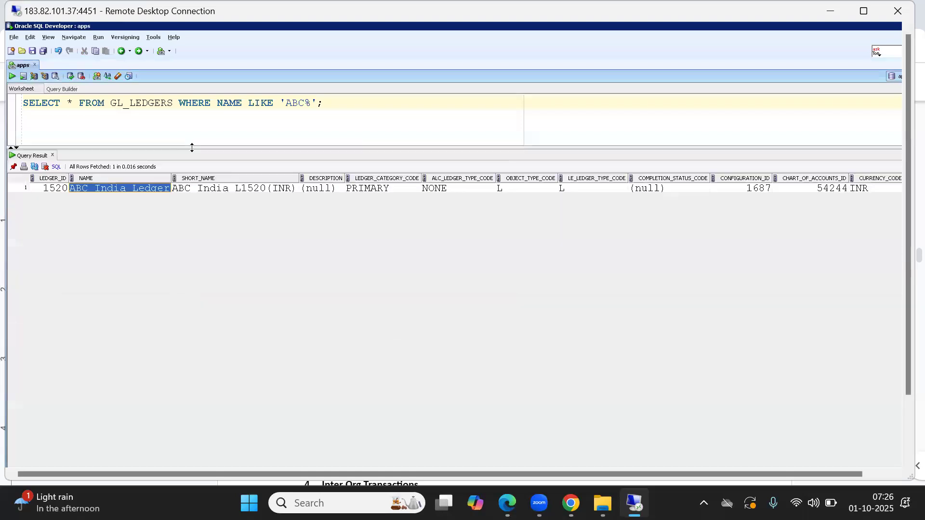
pyautogui.click(51, 182)
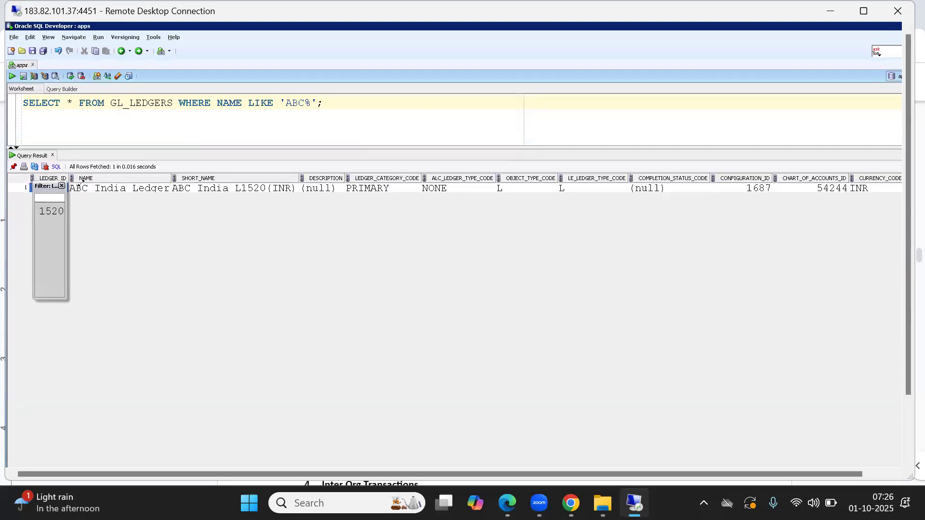
pyautogui.click(101, 188)
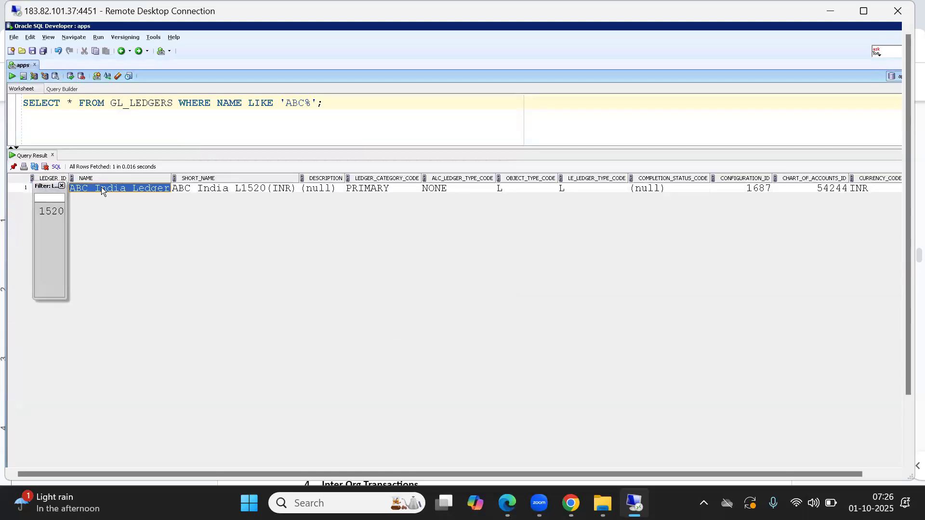
pyautogui.click(193, 192)
pyautogui.click(63, 185)
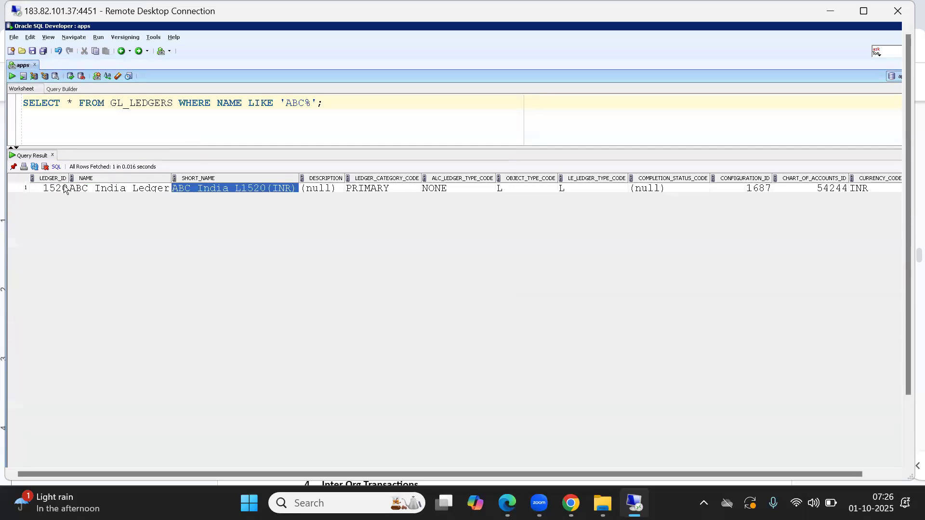
pyautogui.click(46, 190)
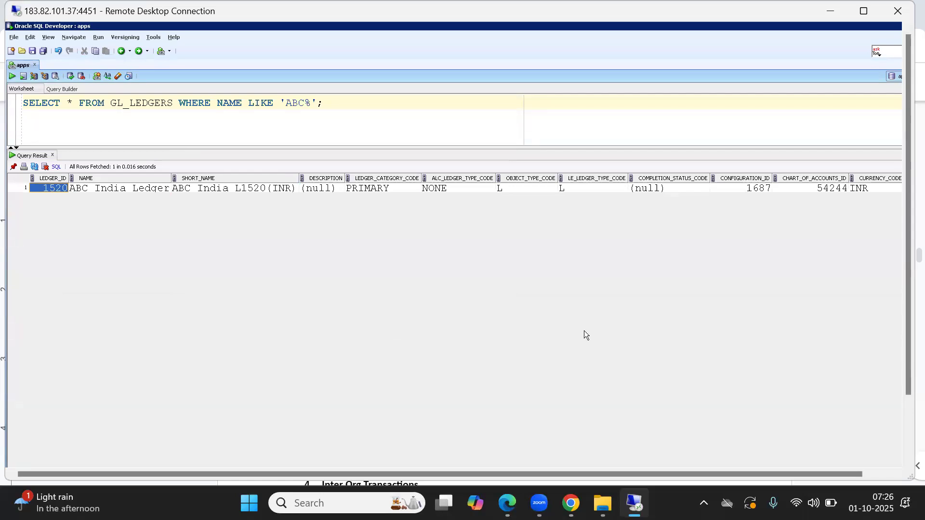
pyautogui.click(864, 15)
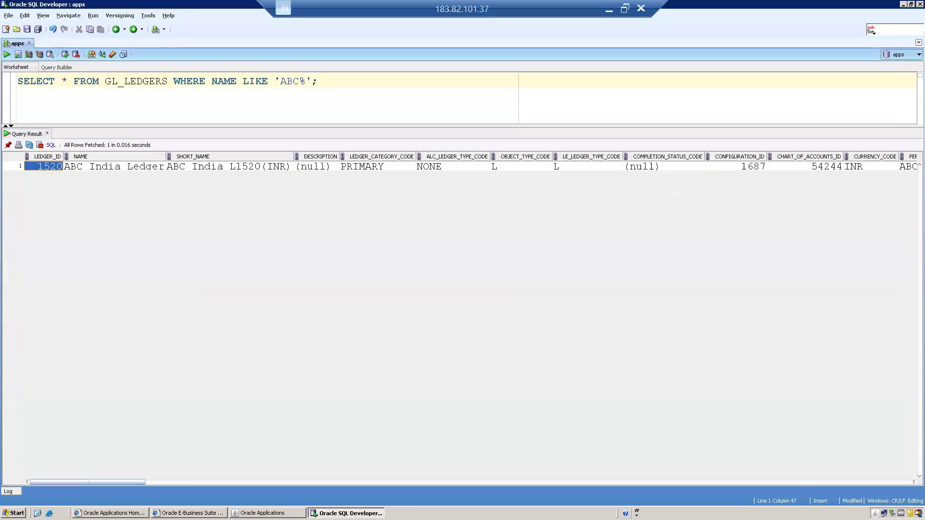
# Step: Highlight 1520 in the EBS Primary Ledger value ABC India L1520(INR)
pyautogui.click(267, 513)
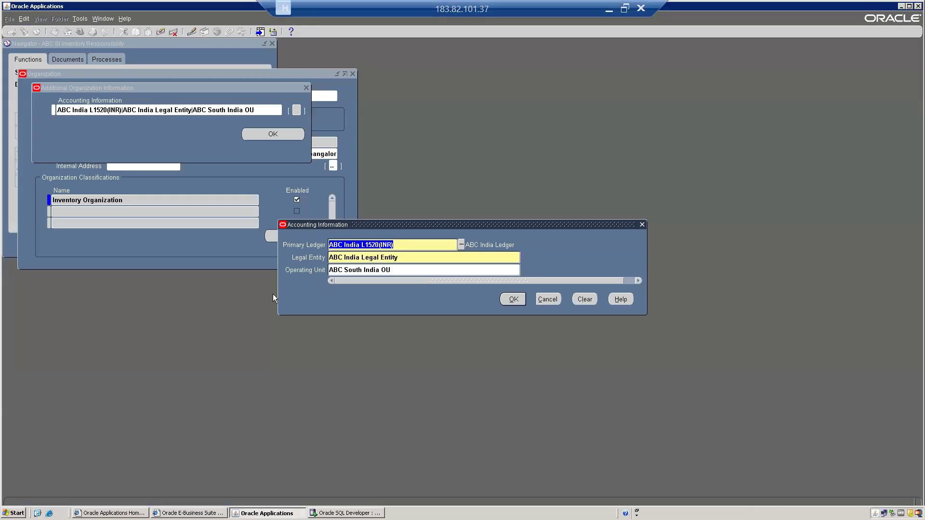
pyautogui.click(373, 245)
pyautogui.moveTo(366, 245); pyautogui.dragTo(359, 244)
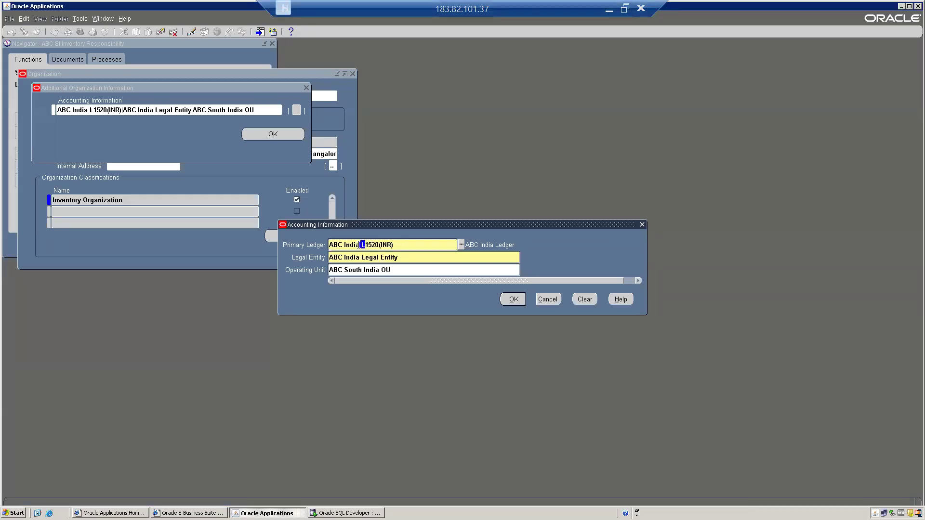
pyautogui.click(366, 244)
pyautogui.moveTo(373, 245); pyautogui.dragTo(380, 245)
# Step: Match the short name ABC India L1520(INR) and INR in the query results, then cancel Accounting Information
pyautogui.click(346, 513)
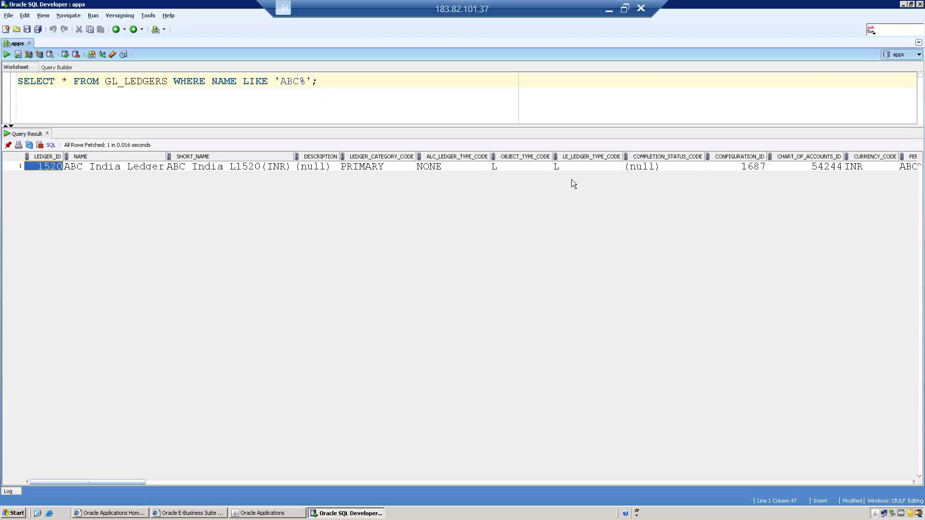
pyautogui.click(867, 170)
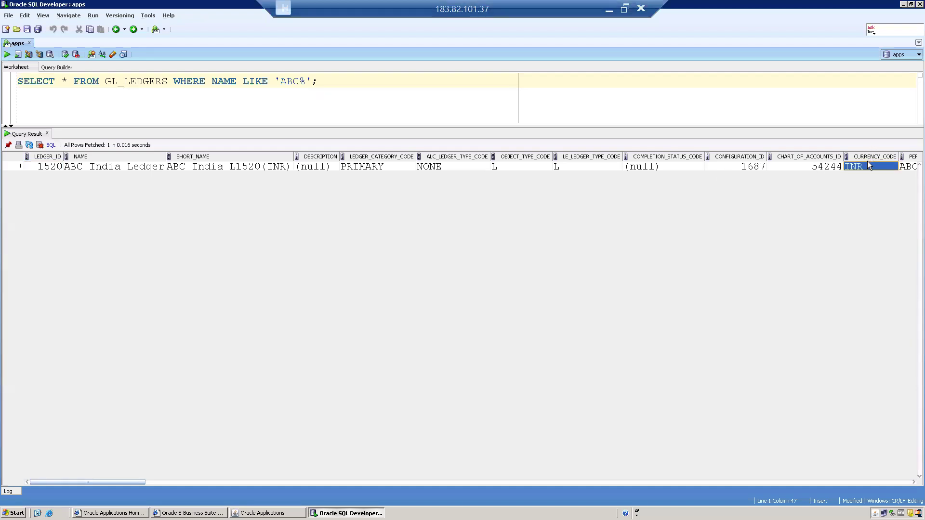
pyautogui.click(190, 168)
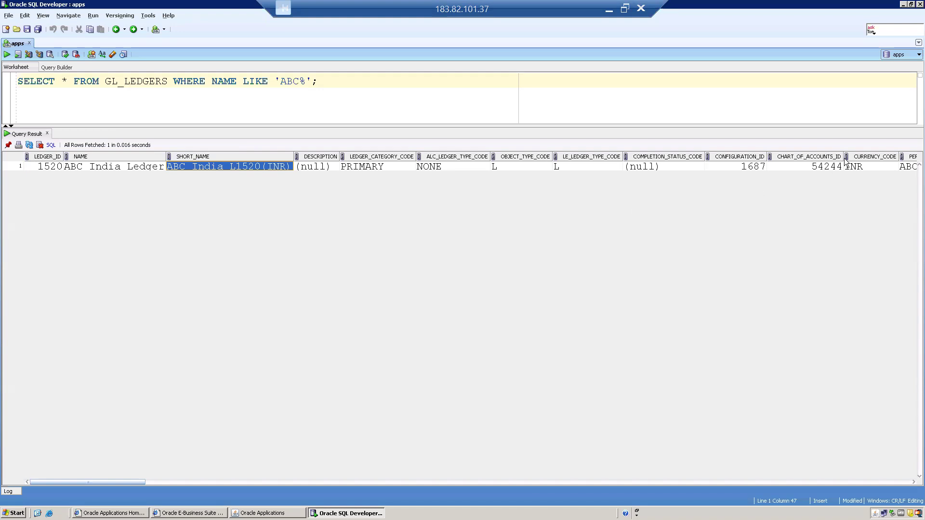
pyautogui.click(874, 167)
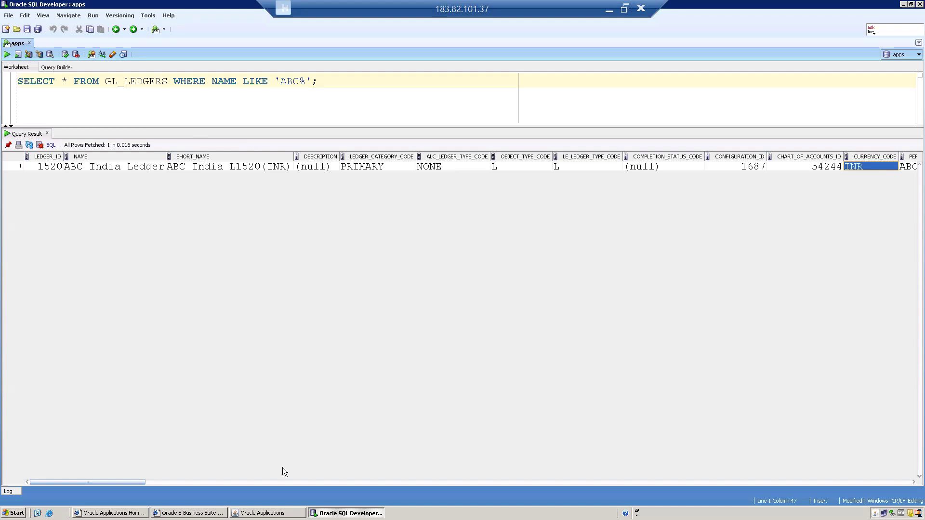
pyautogui.click(262, 513)
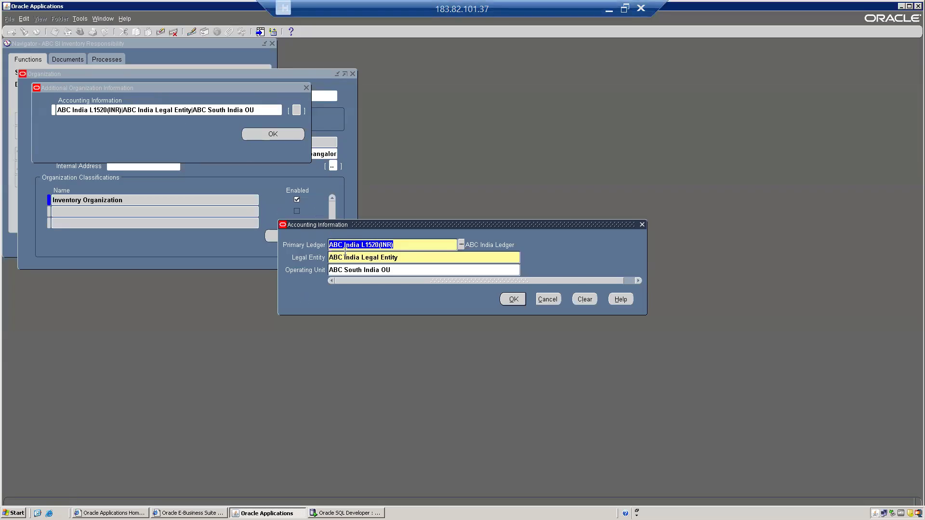
pyautogui.click(407, 246)
pyautogui.click(544, 303)
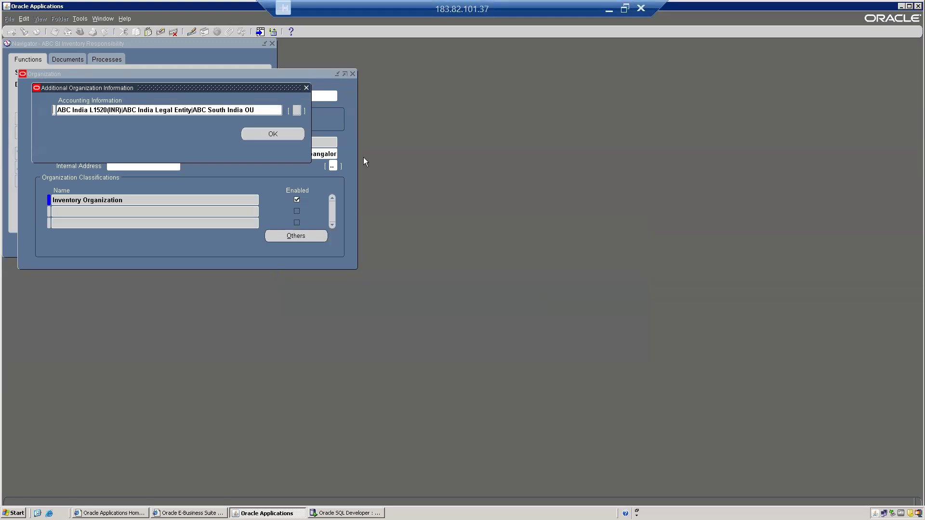
# Step: Close the organization forms and switch to ABC General Ledger Responsibility
pyautogui.click(306, 88)
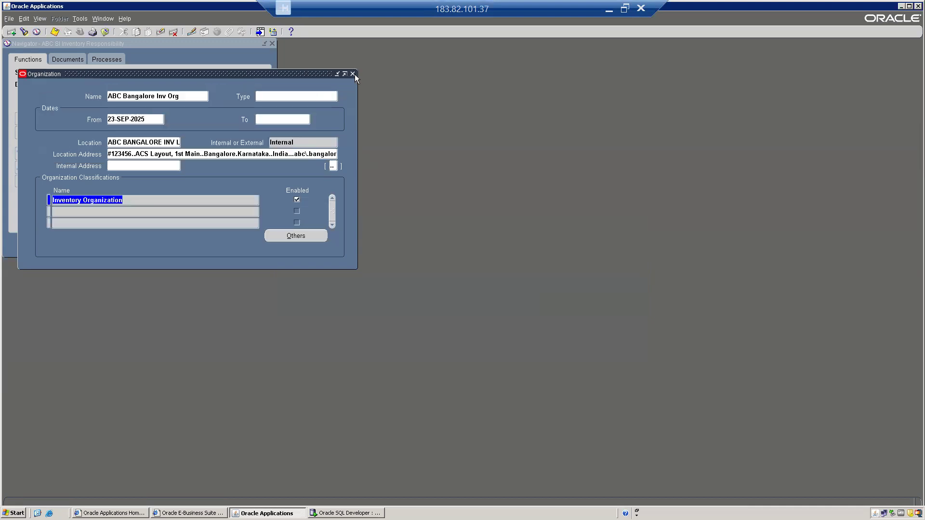
pyautogui.click(353, 74)
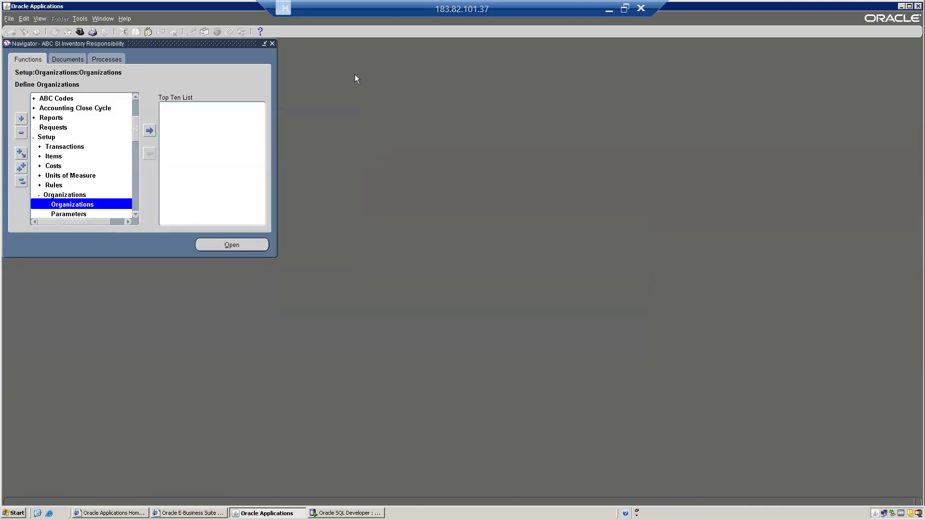
pyautogui.click(21, 181)
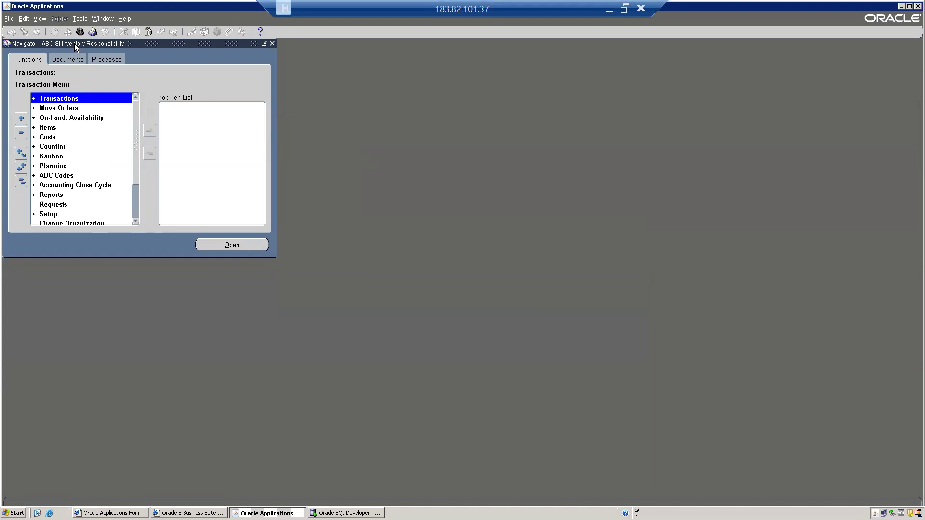
pyautogui.click(80, 33)
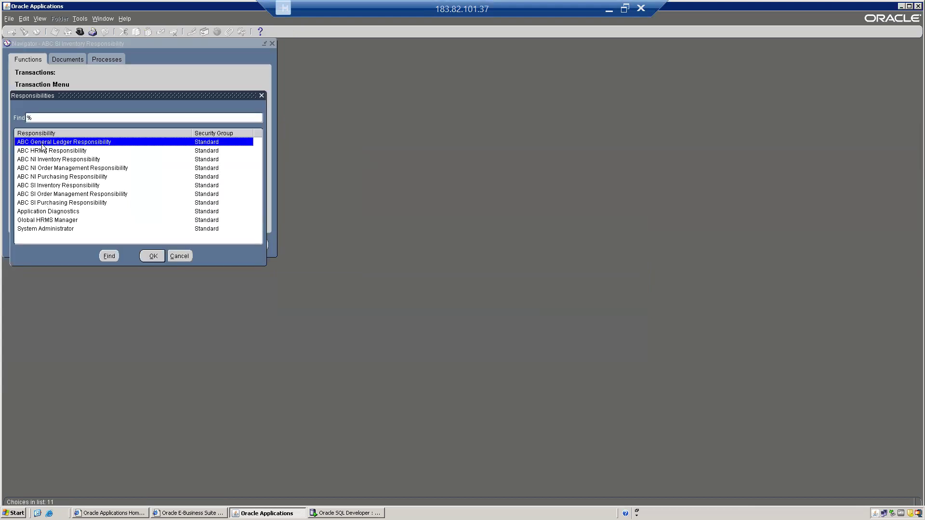
pyautogui.click(153, 256)
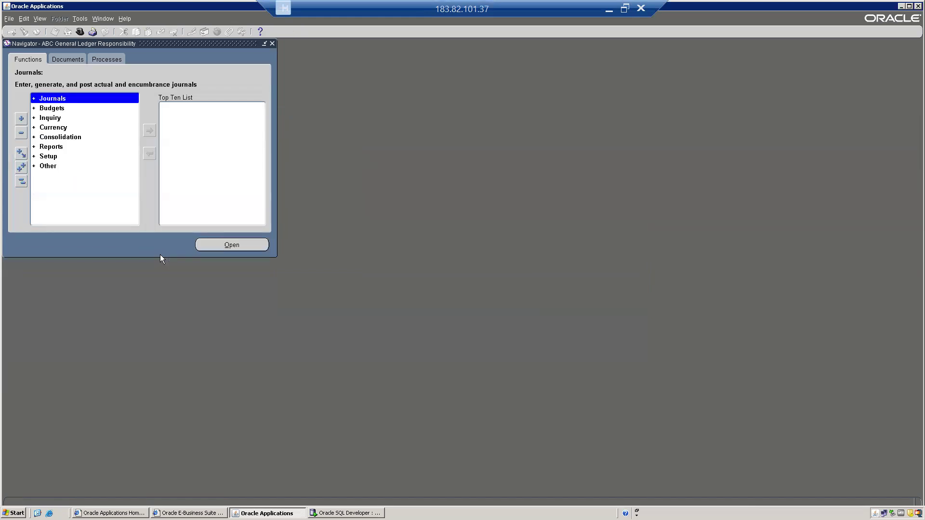
# Step: Go to Setup > Financials > Accounting Setup Manager > Accounting Setups
pyautogui.press('s')
pyautogui.press('Return')
pyautogui.press('Return')
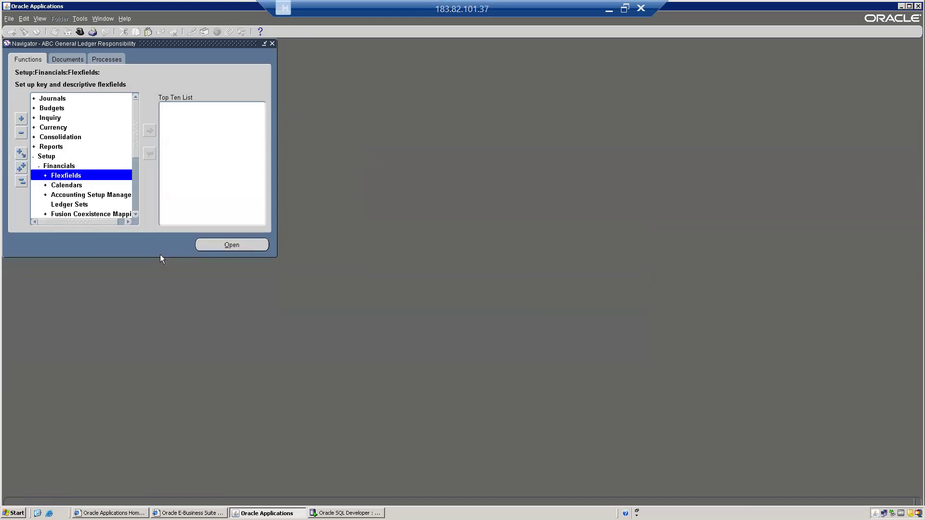
pyautogui.press('a')
pyautogui.press('Return')
pyautogui.press('Return')
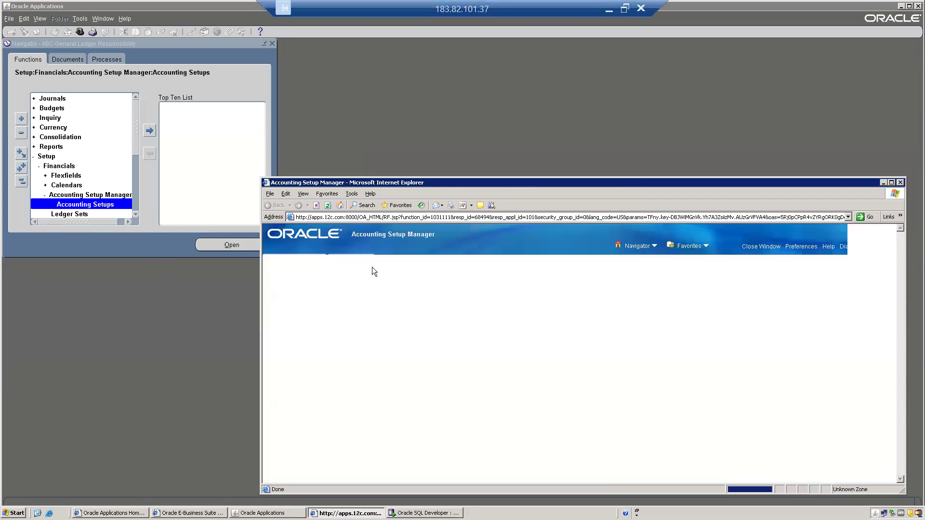
# Step: Search ledgers for ABC% and open ABC India Ledger's accounting options
pyautogui.click(357, 329)
pyautogui.write('ABC%')
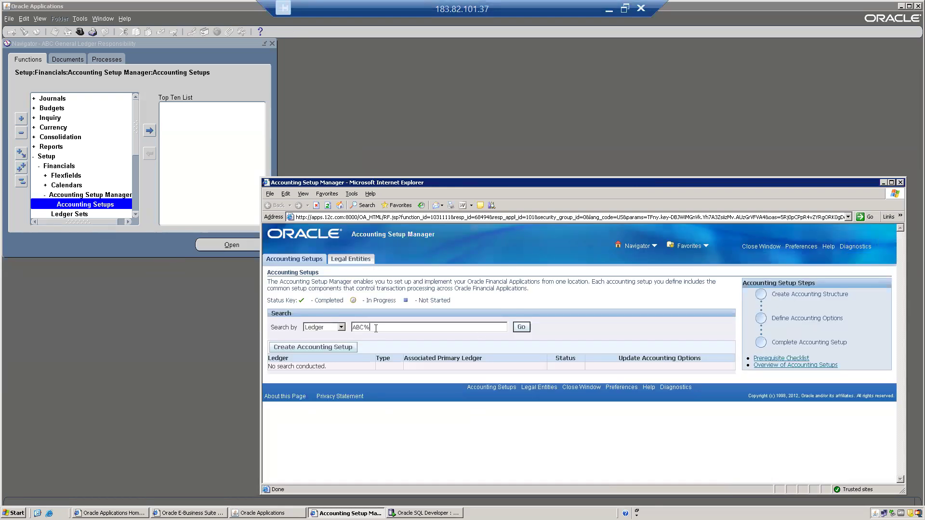
pyautogui.click(520, 327)
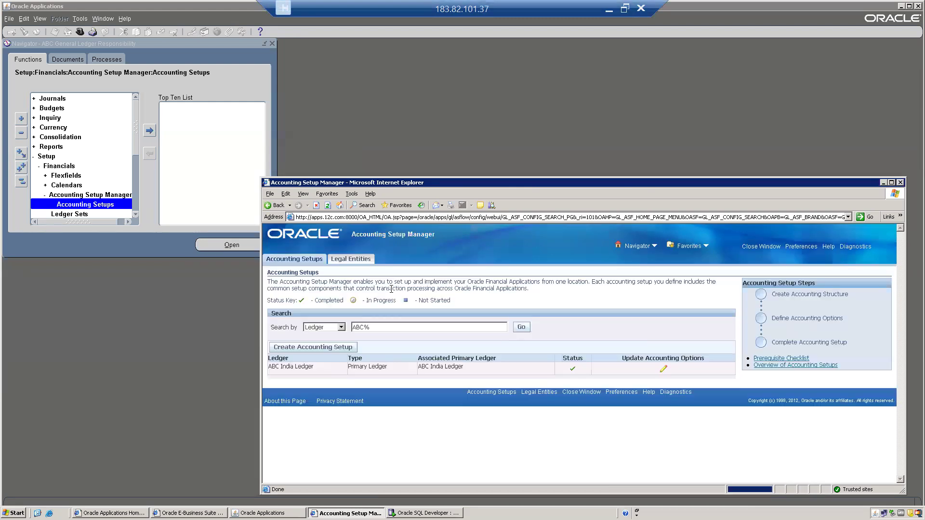
pyautogui.click(663, 369)
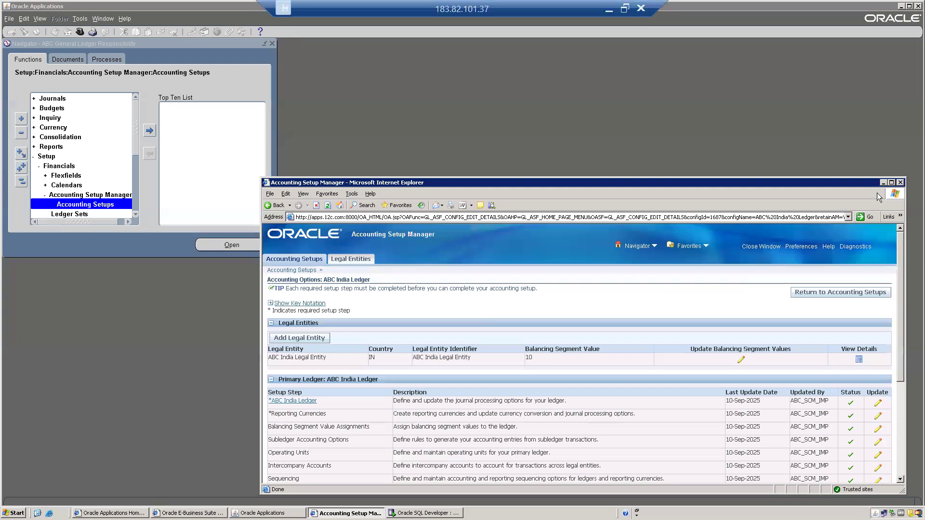
# Step: Open the ABC India Ledger definition, copy calendar ABC_AC_CAL, and return to the Navigator
pyautogui.click(891, 184)
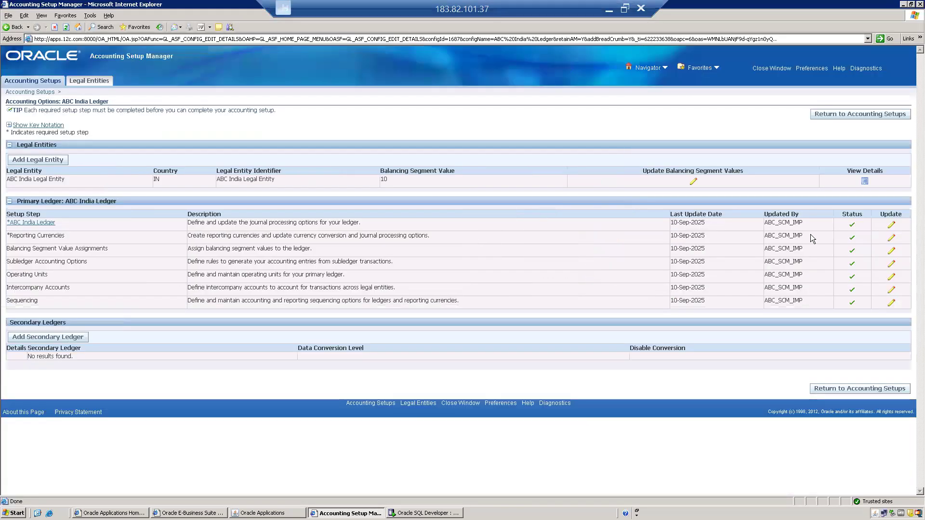
pyautogui.click(891, 225)
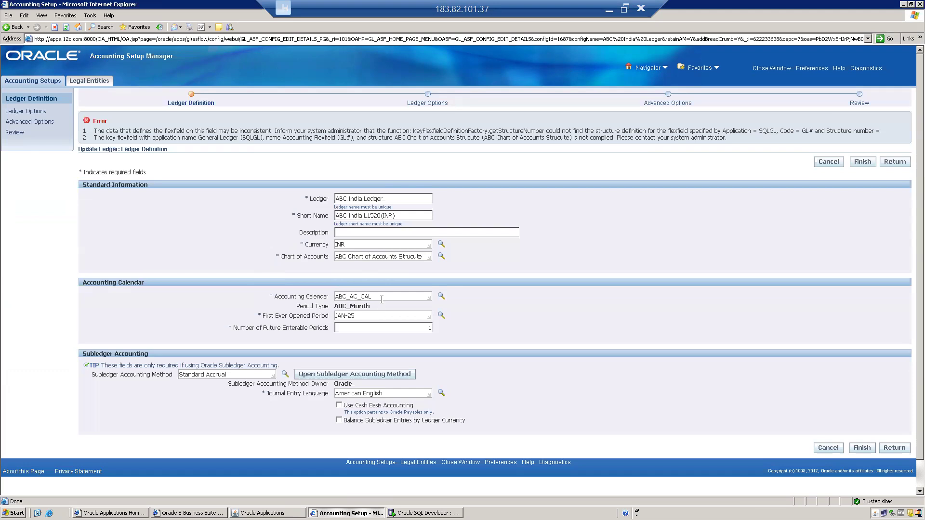
pyautogui.moveTo(387, 296); pyautogui.dragTo(318, 302)
pyautogui.hotkey('ctrl', 'c')
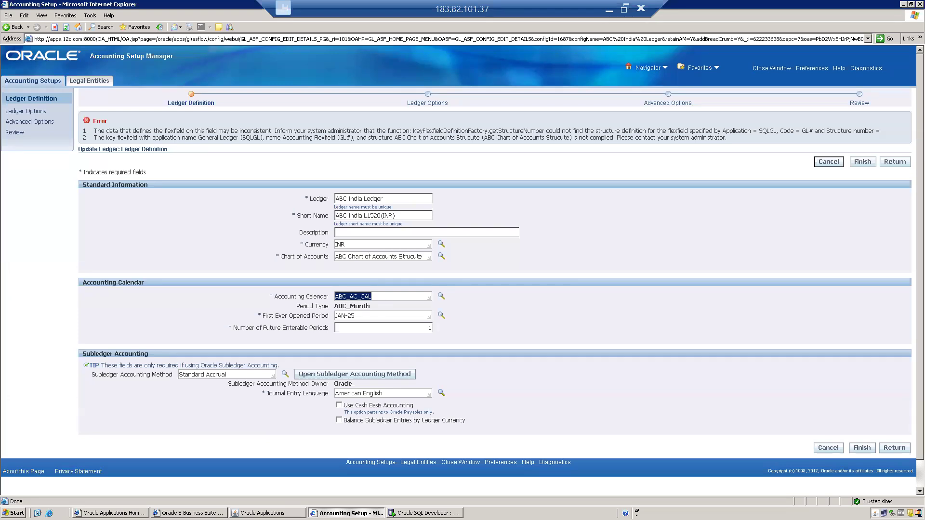
pyautogui.click(264, 513)
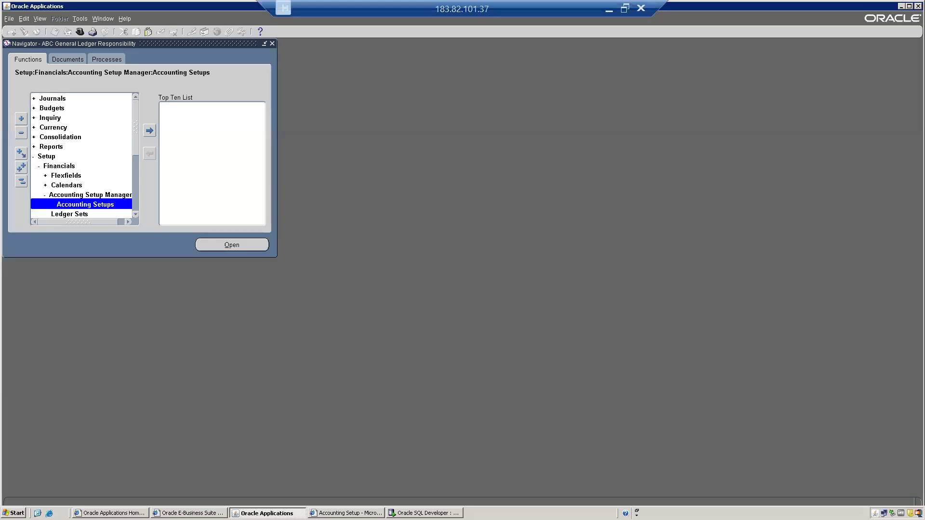
# Step: Open the Accounting calendar form and query calendar ABC_AC_CAL
pyautogui.doubleClick(63, 186)
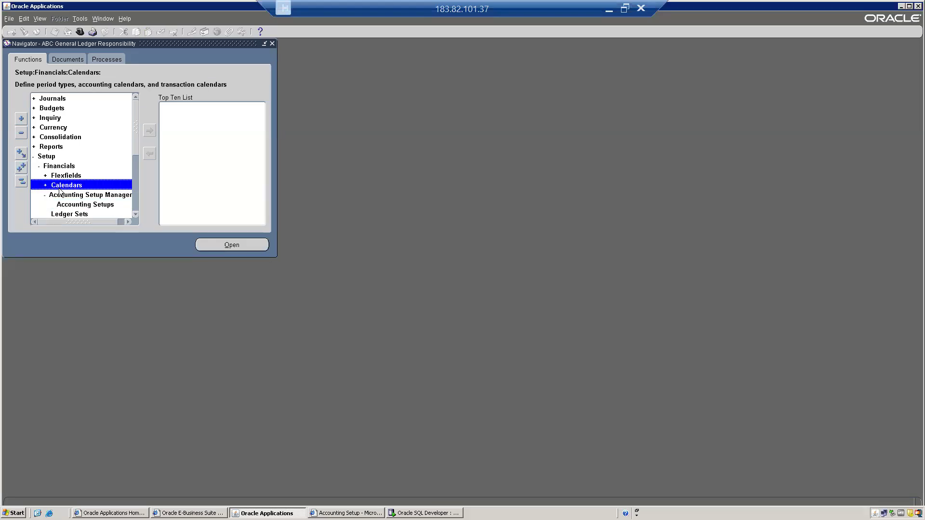
pyautogui.doubleClick(73, 204)
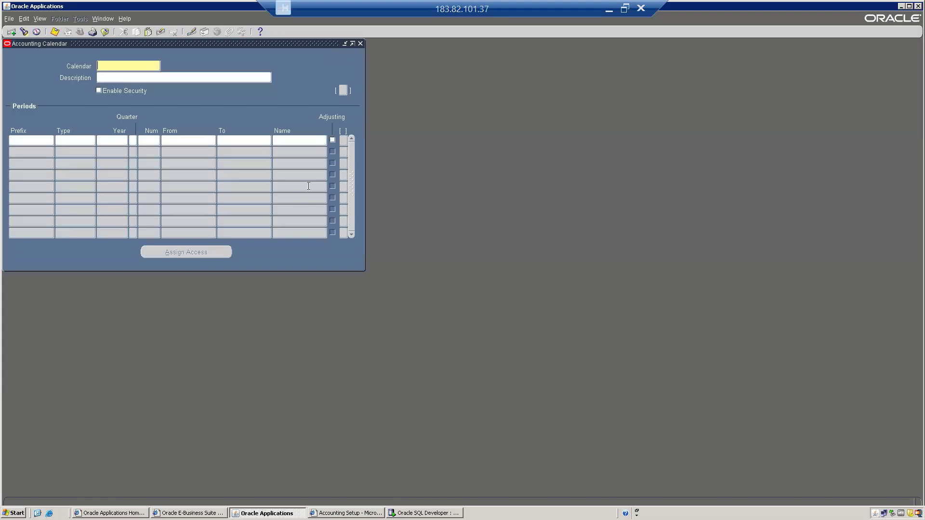
pyautogui.press('F11')
pyautogui.hotkey('ctrl', 'v')
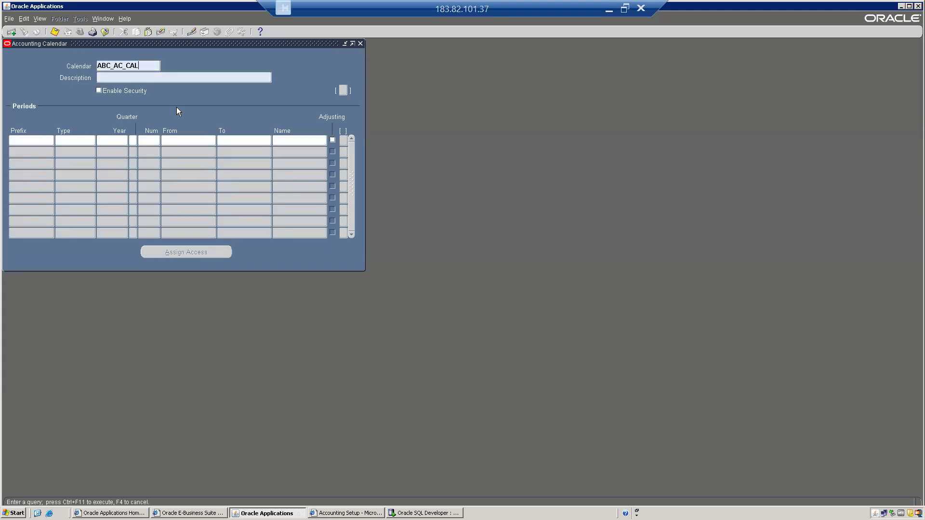
pyautogui.hotkey('ctrl', 'F11')
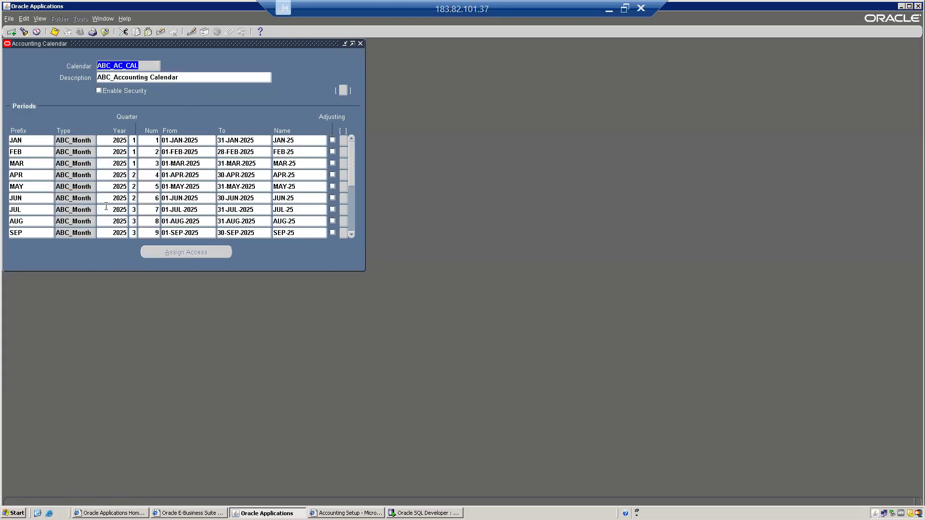
# Step: Browse the 2025 periods from SEP-25 and OCT-25 through ADJ-25
pyautogui.click(306, 232)
pyautogui.press('Down')
pyautogui.press('Down')
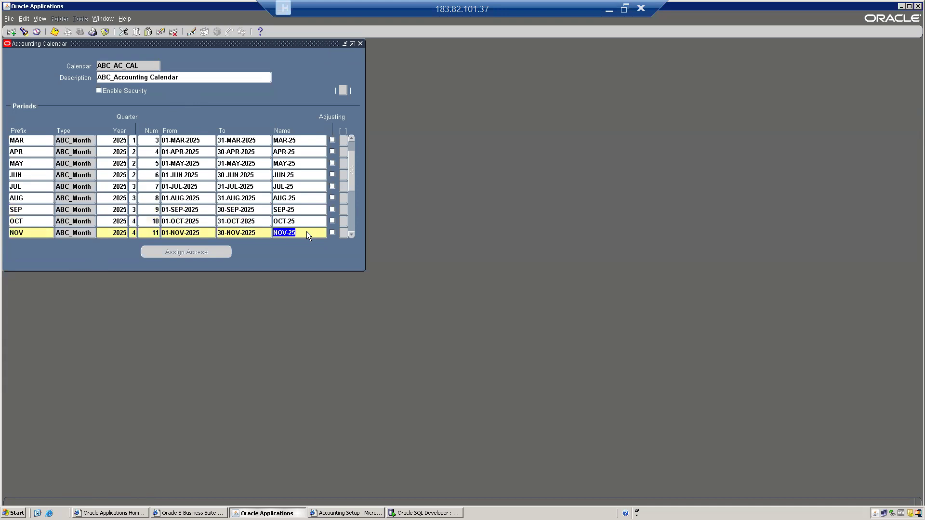
pyautogui.press('Up')
pyautogui.press('Up')
pyautogui.click(290, 222)
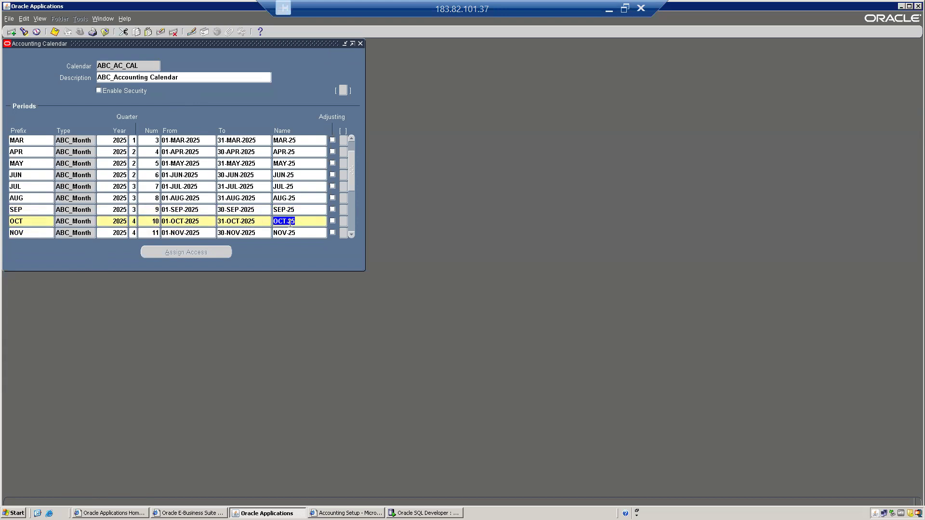
pyautogui.press('Down')
pyautogui.press('Down')
pyautogui.press('Down')
pyautogui.press('Down')
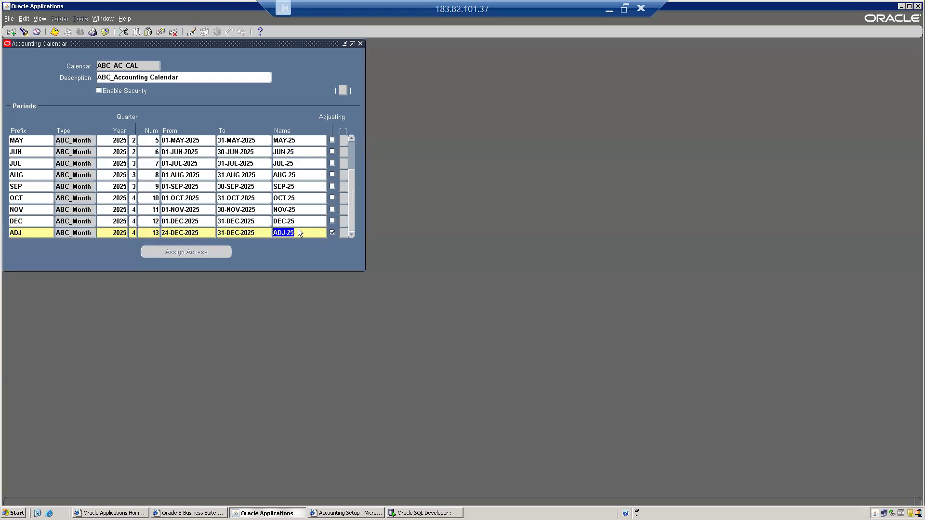
pyautogui.press('Up')
pyautogui.click(302, 231)
# Step: Switch to ABC SI Inventory Responsibility and open inventory accounting periods for ABB
pyautogui.press('F4')
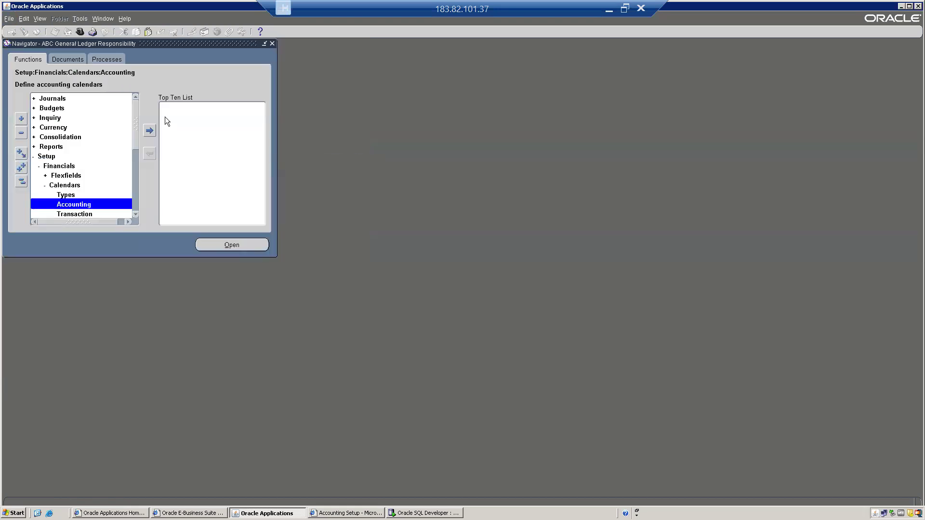
pyautogui.press('Down')
pyautogui.press('Down')
pyautogui.press('Down')
pyautogui.press('Down')
pyautogui.press('Down')
pyautogui.press('Return')
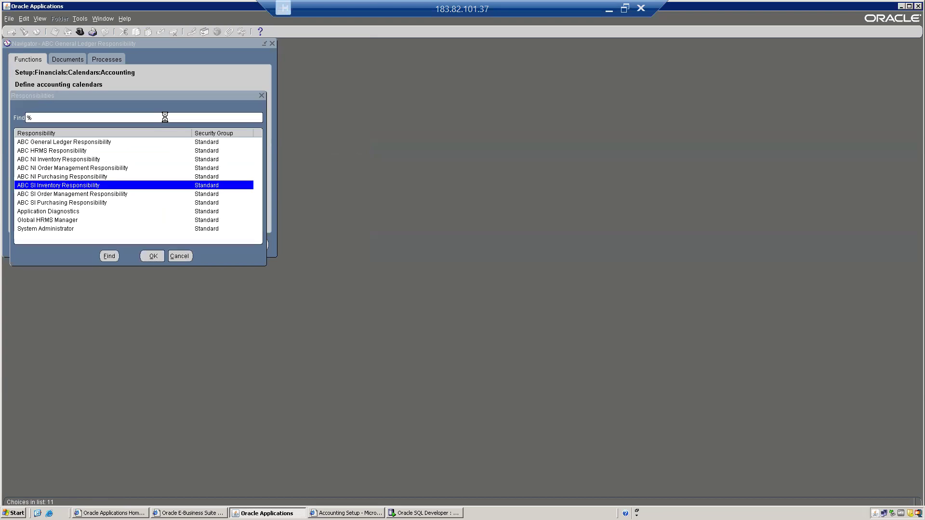
pyautogui.press('a')
pyautogui.press('a')
pyautogui.press('Return')
pyautogui.press('Return')
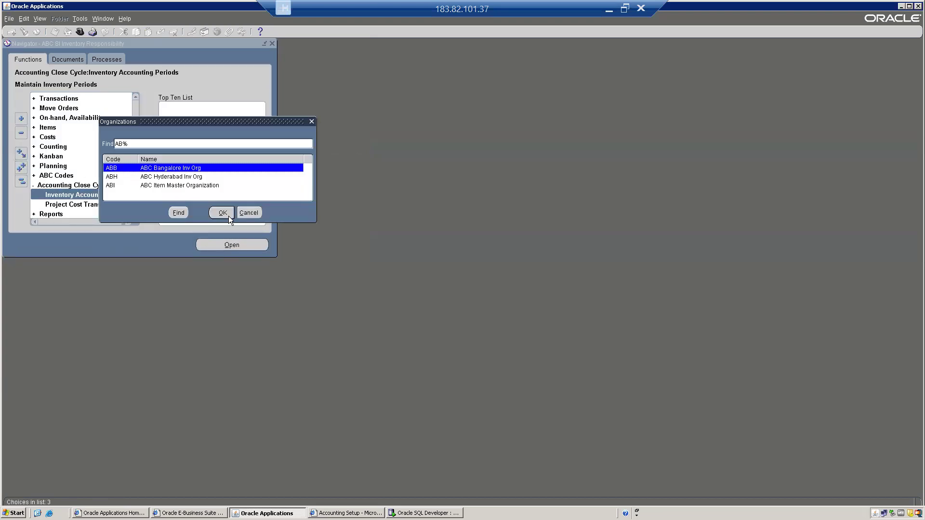
pyautogui.click(222, 213)
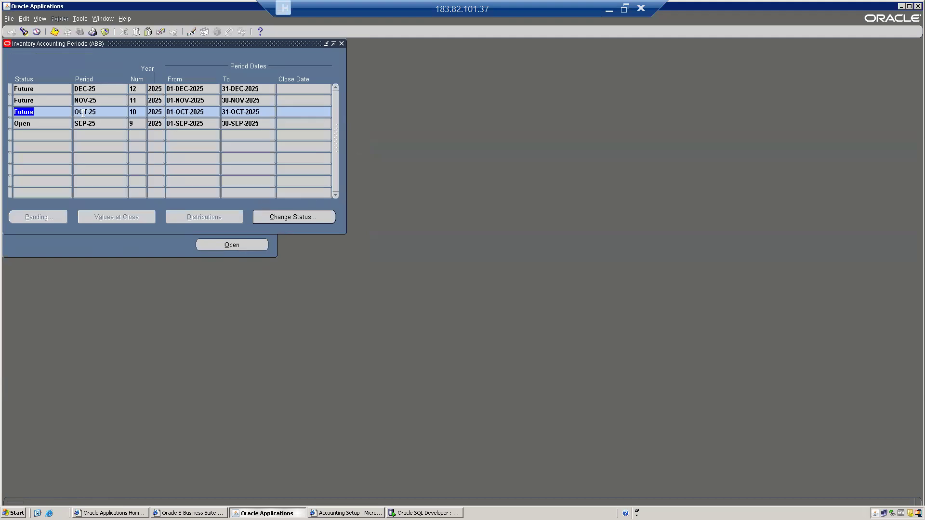
# Step: Change period OCT-25's status to Open
pyautogui.click(286, 218)
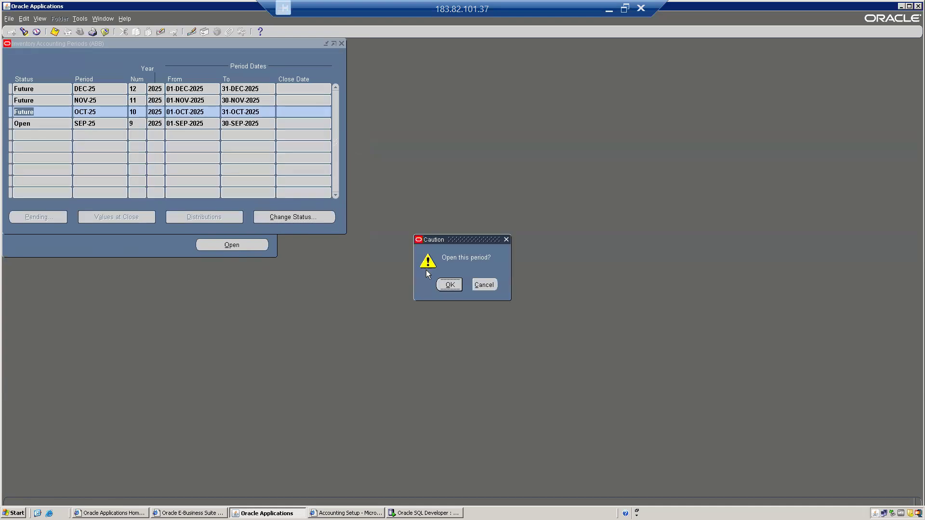
pyautogui.click(451, 286)
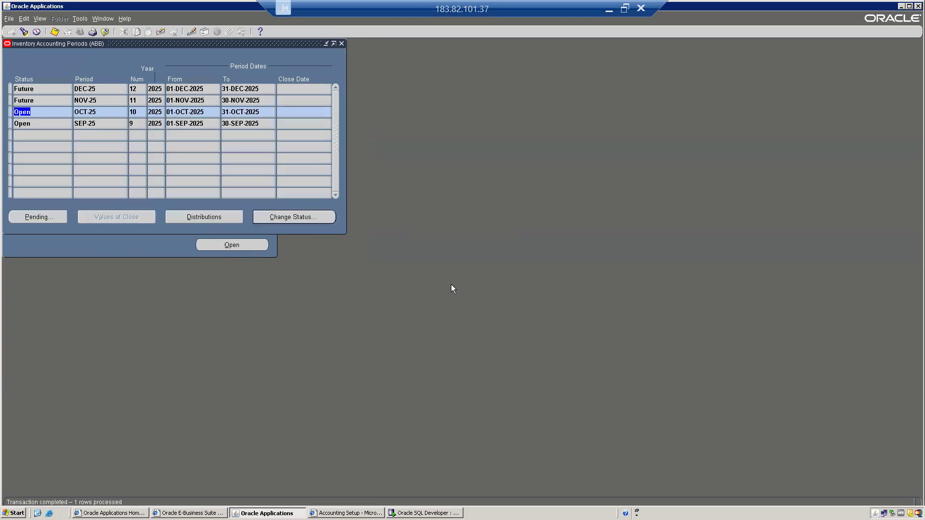
pyautogui.hotkey('alt', 'f')
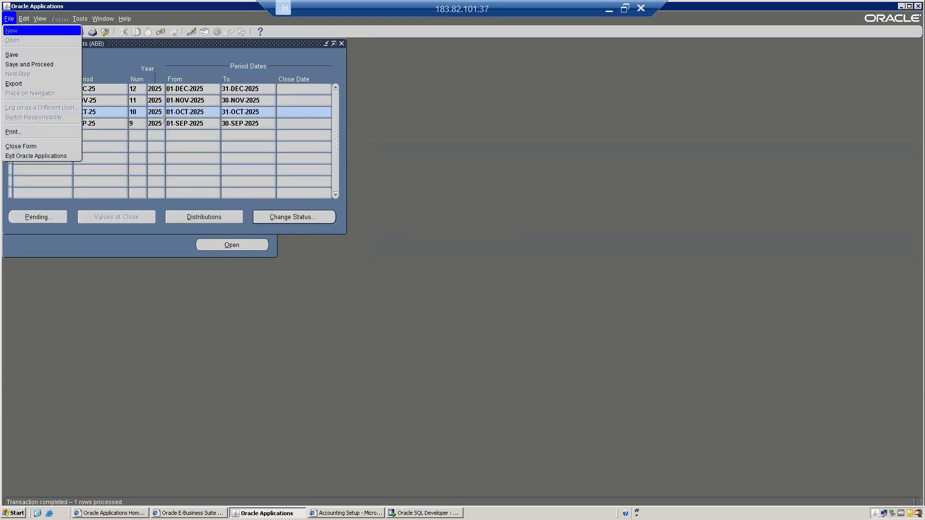
# Step: Close the Inventory Accounting Periods form and open the Miscellaneous Transaction form for ABB
pyautogui.press('c')
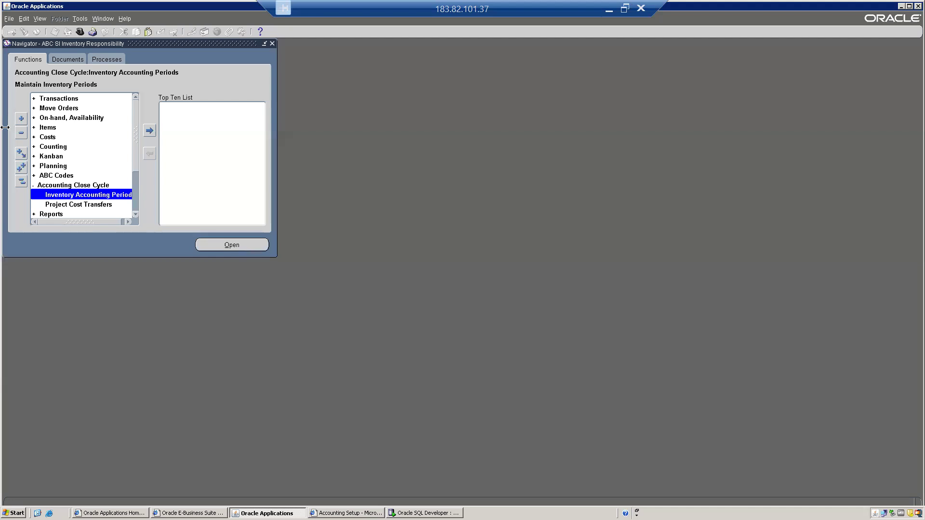
pyautogui.click(20, 183)
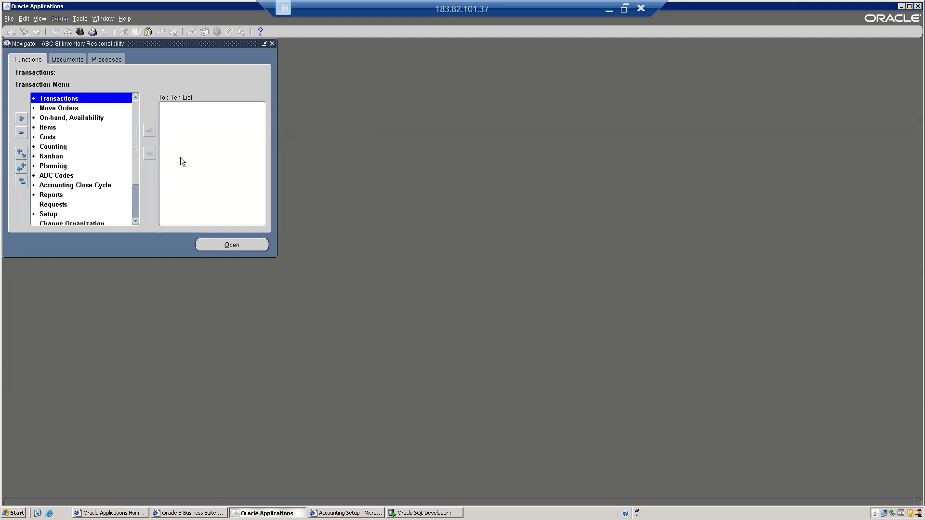
pyautogui.press('Return')
pyautogui.press('Down')
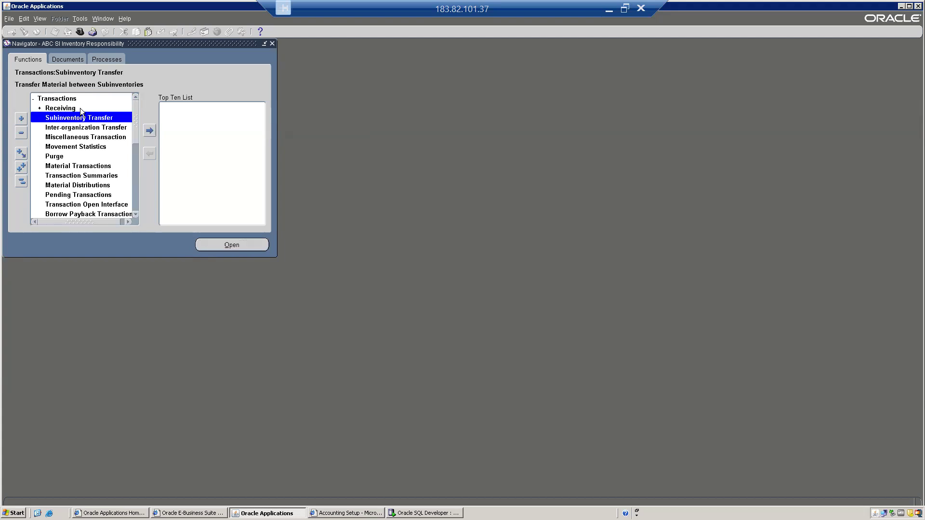
pyautogui.press('Down')
pyautogui.press('Down')
pyautogui.press('Return')
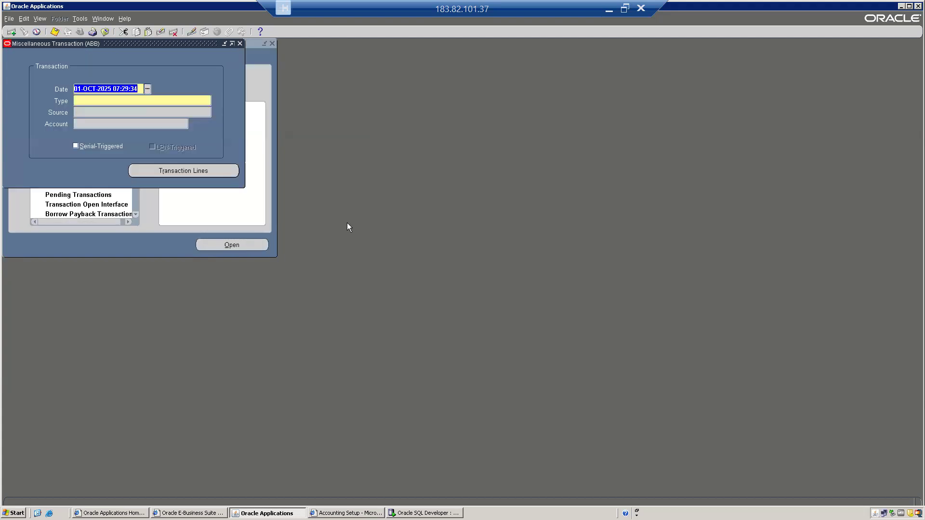
# Step: Set the transaction type to Miscellaneous receipt, keeping the date 01-OCT-2025
pyautogui.press('Tab')
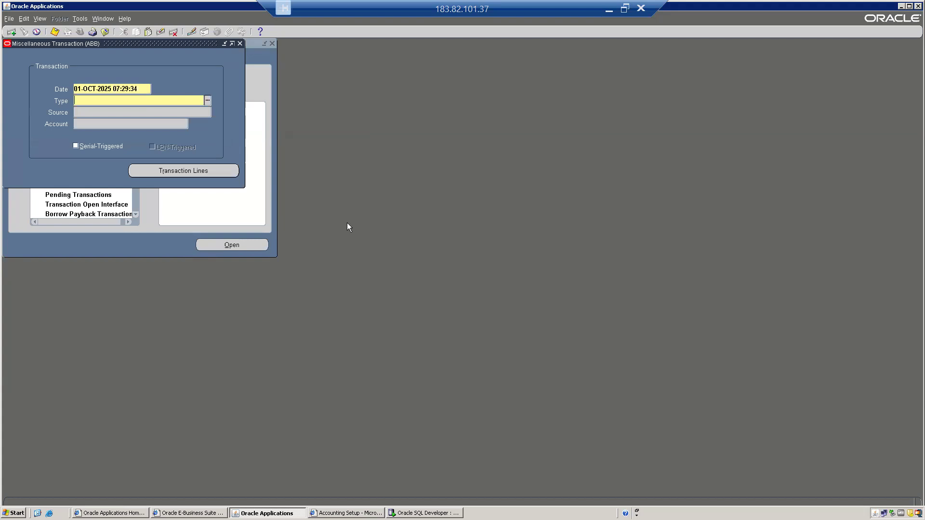
pyautogui.hotkey('shift', 'Tab')
pyautogui.press('Tab')
pyautogui.write('M')
pyautogui.press('Tab')
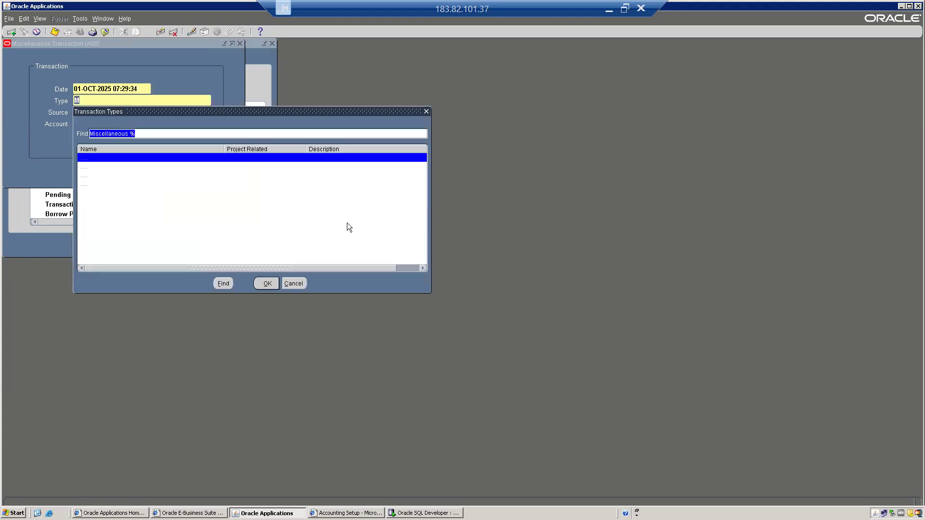
pyautogui.press('Down')
pyautogui.press('Down')
pyautogui.press('Down')
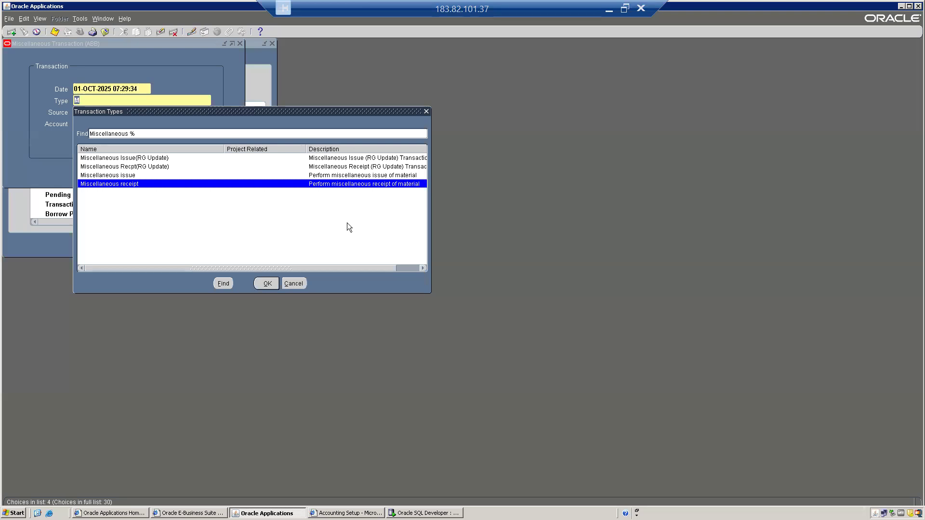
pyautogui.press('Up')
pyautogui.press('Up')
pyautogui.press('Up')
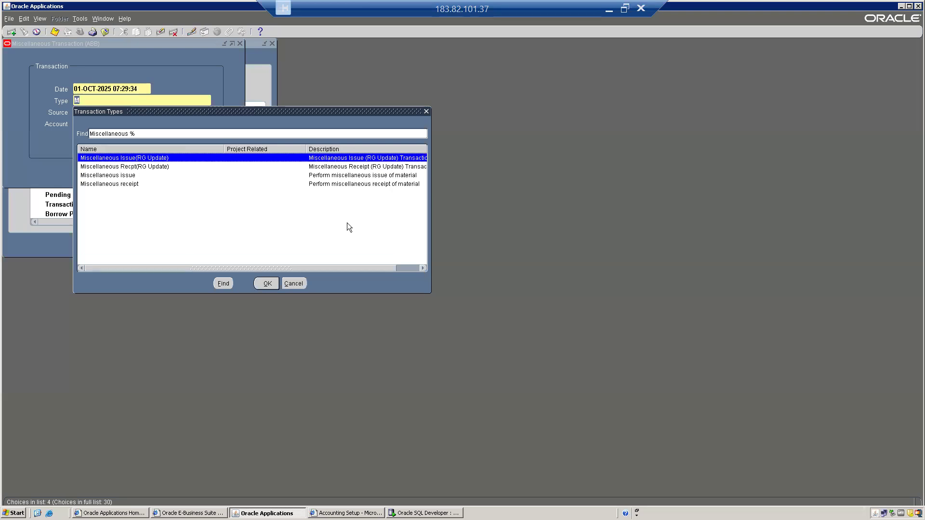
pyautogui.press('Down')
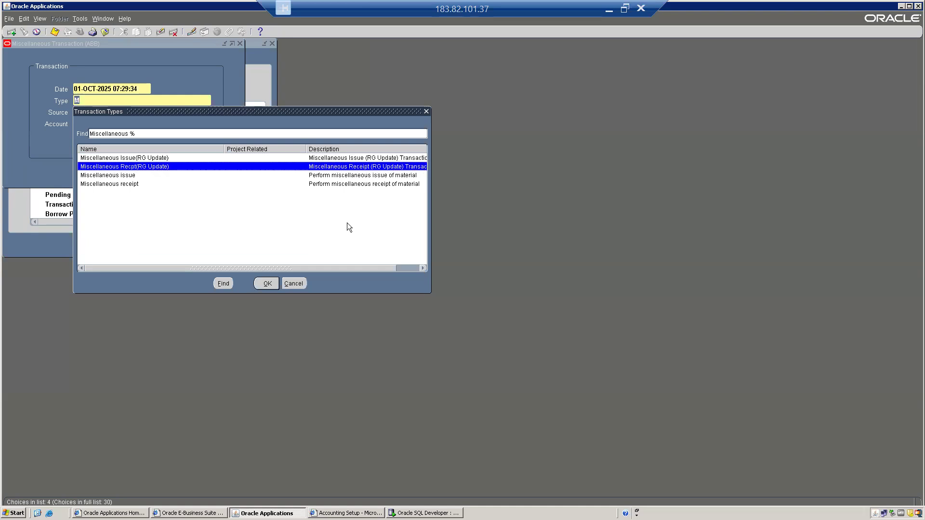
pyautogui.press('Up')
pyautogui.press('Down')
pyautogui.press('Down')
pyautogui.press('Up')
pyautogui.press('Up')
pyautogui.press('Down')
pyautogui.press('Up')
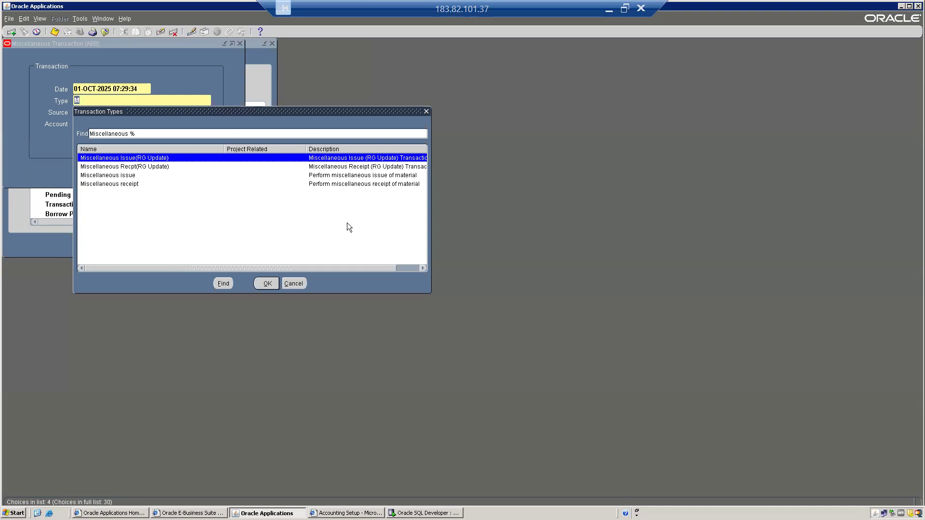
pyautogui.press('Down')
pyautogui.press('Up')
pyautogui.press('Down')
pyautogui.press('Up')
pyautogui.press('Down')
pyautogui.press('Up')
pyautogui.press('Down')
pyautogui.press('Down')
pyautogui.press('Down')
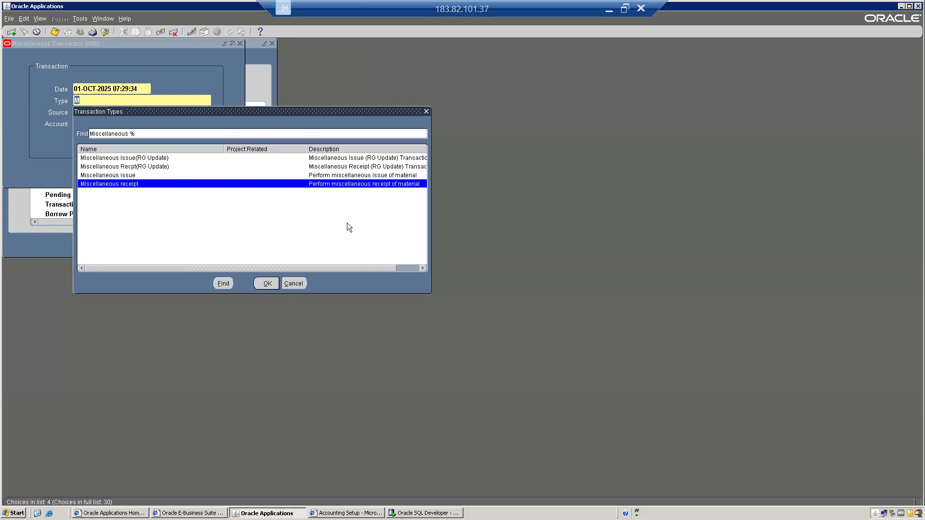
pyautogui.press('Return')
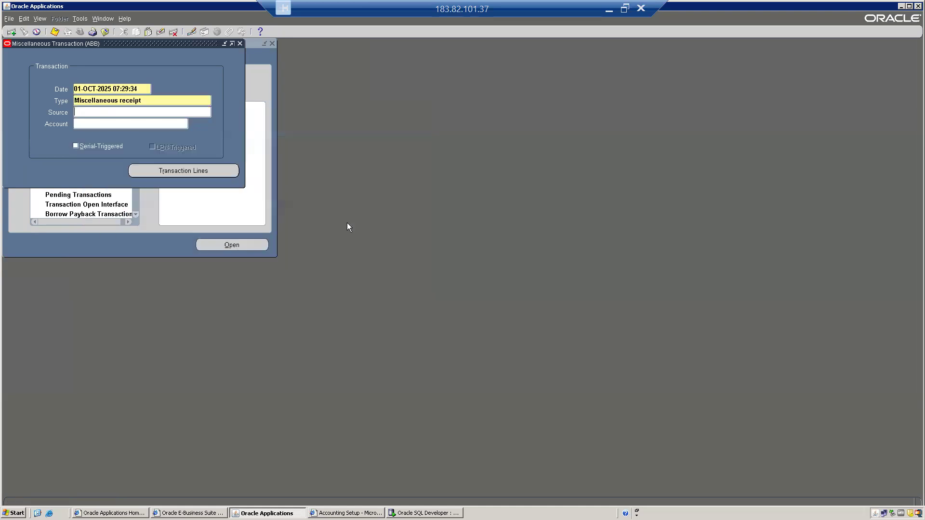
# Step: Open the receipt lines and enter item ABCL00033 on the first line from the item search
pyautogui.click(192, 174)
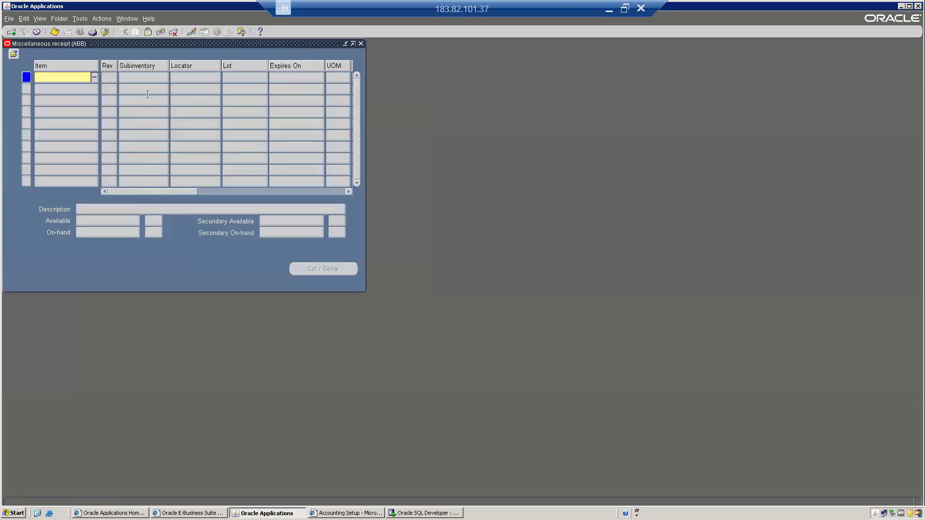
pyautogui.moveTo(93, 42); pyautogui.dragTo(382, 109)
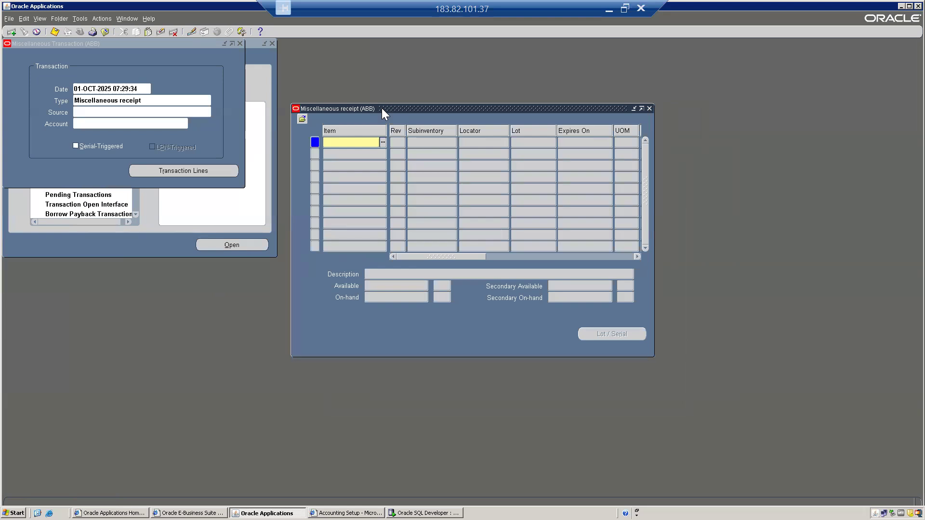
pyautogui.click(356, 145)
pyautogui.click(383, 142)
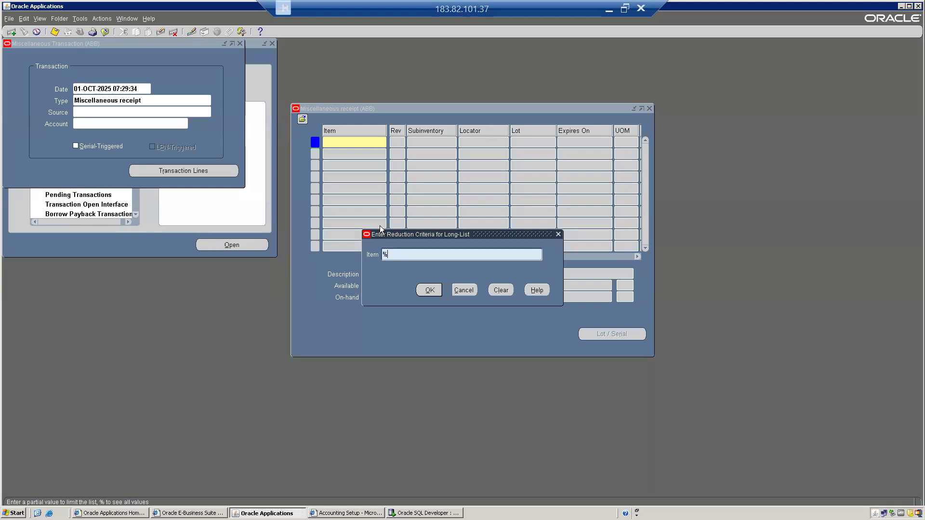
pyautogui.click(434, 288)
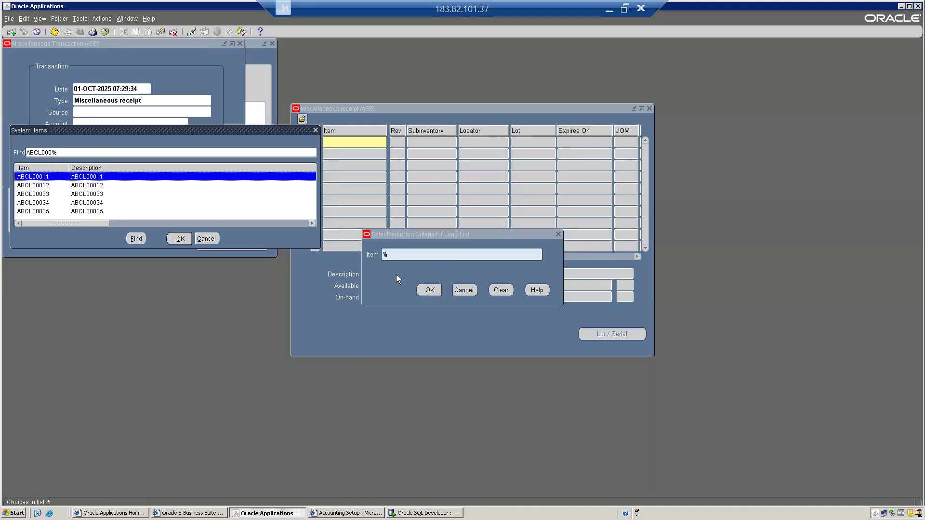
pyautogui.press('Down')
pyautogui.press('Down')
pyautogui.press('Down')
pyautogui.press('Down')
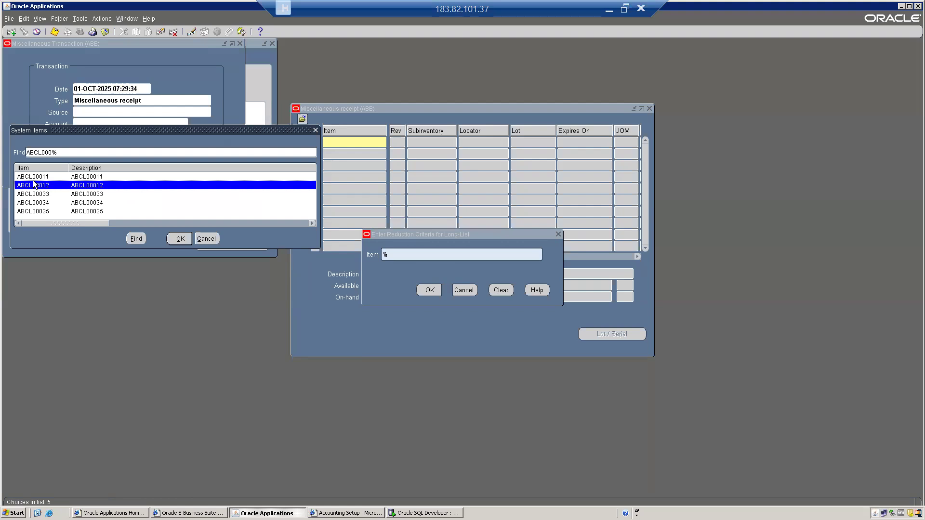
pyautogui.press('Up')
pyautogui.press('Up')
pyautogui.press('Up')
pyautogui.press('Up')
pyautogui.press('Down')
pyautogui.press('Down')
pyautogui.press('Down')
pyautogui.press('Down')
pyautogui.press('Up')
pyautogui.press('Up')
pyautogui.press('Up')
pyautogui.press('Up')
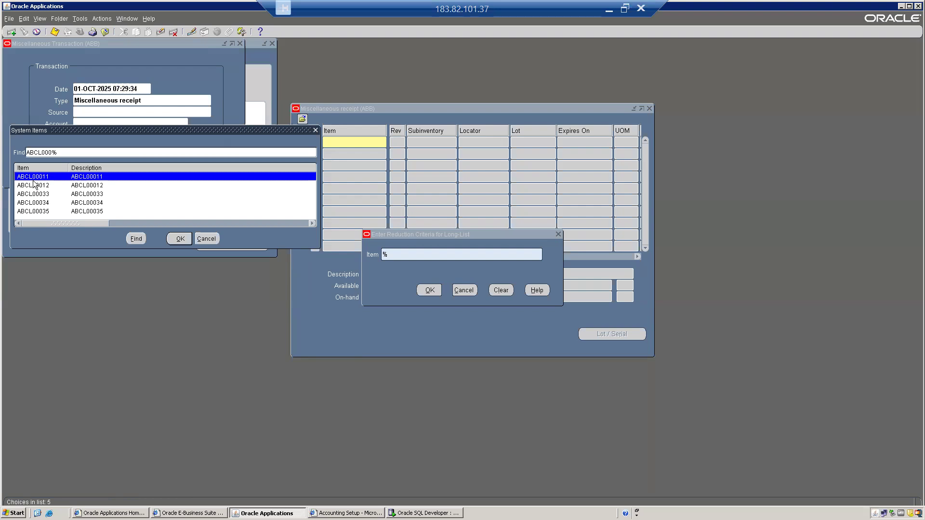
pyautogui.press('Down')
pyautogui.press('Down')
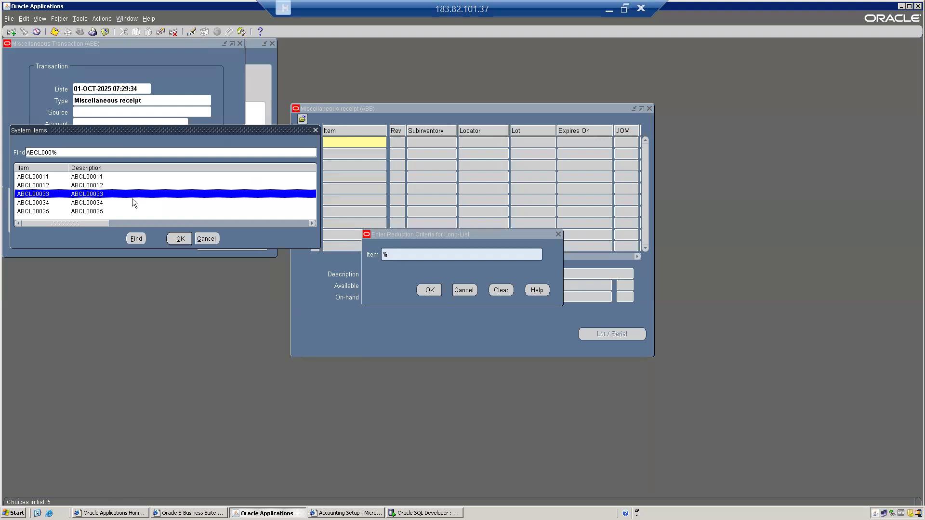
pyautogui.click(181, 241)
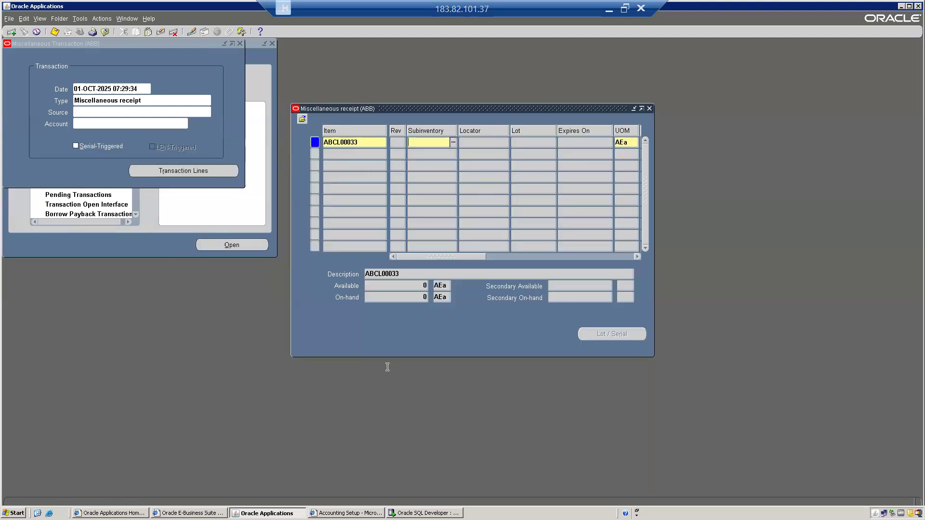
# Step: Set the line's subinventory to AB Storage
pyautogui.click(392, 286)
pyautogui.click(420, 296)
pyautogui.click(422, 143)
pyautogui.write('AB Storage')
pyautogui.press('Tab')
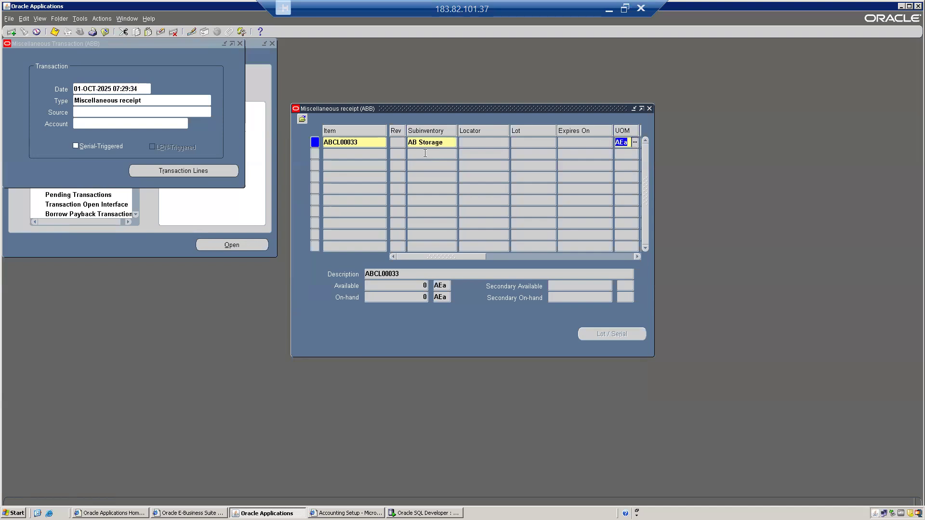
pyautogui.click(440, 141)
pyautogui.press('Tab')
pyautogui.click(454, 143)
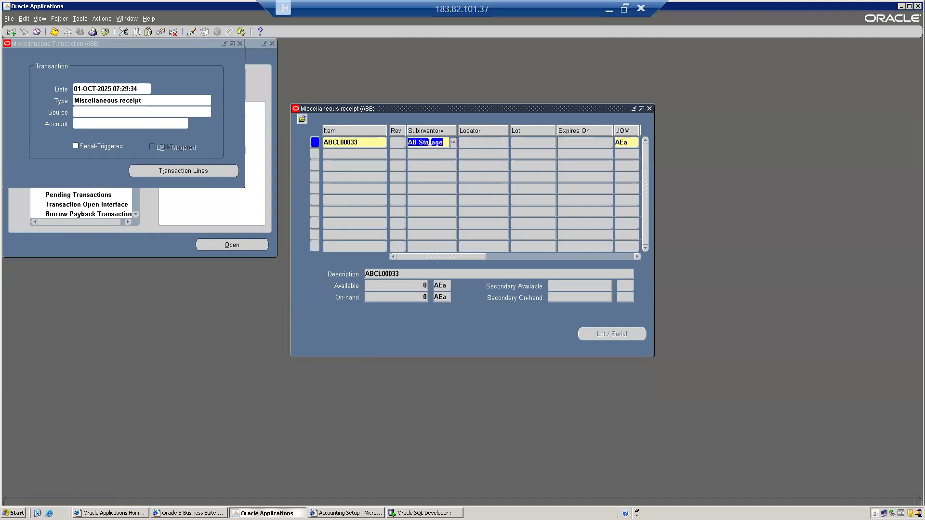
pyautogui.press('Tab')
pyautogui.hotkey('shift', 'Tab')
pyautogui.click(477, 142)
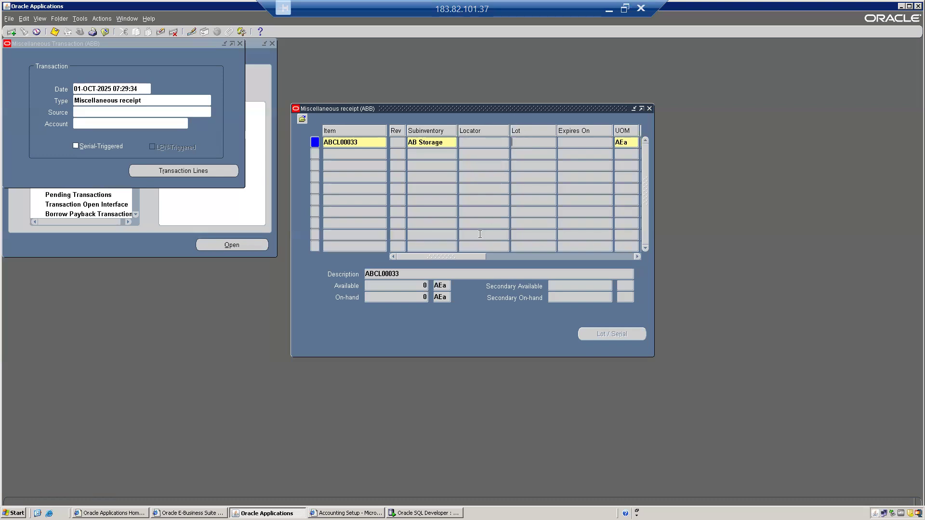
# Step: Enter a quantity of 100 in unit AEa, leaving unit cost blank
pyautogui.moveTo(456, 257); pyautogui.dragTo(515, 250)
pyautogui.click(457, 143)
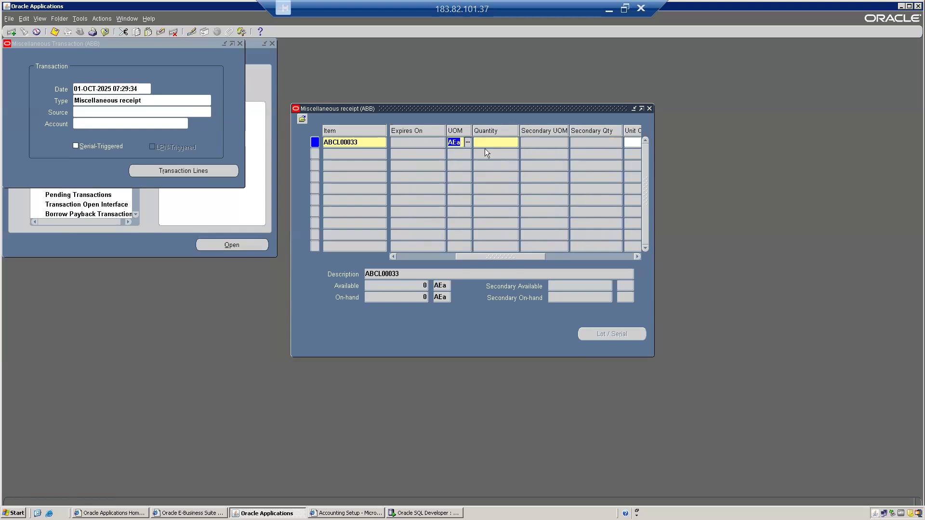
pyautogui.click(455, 143)
pyautogui.doubleClick(455, 143)
pyautogui.click(483, 145)
pyautogui.write('100')
pyautogui.press('Tab')
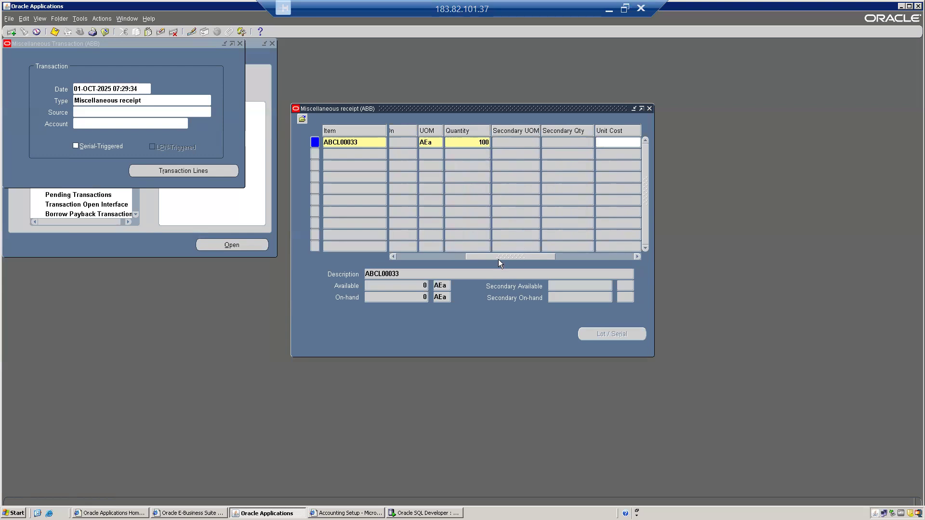
pyautogui.moveTo(499, 256); pyautogui.dragTo(519, 253)
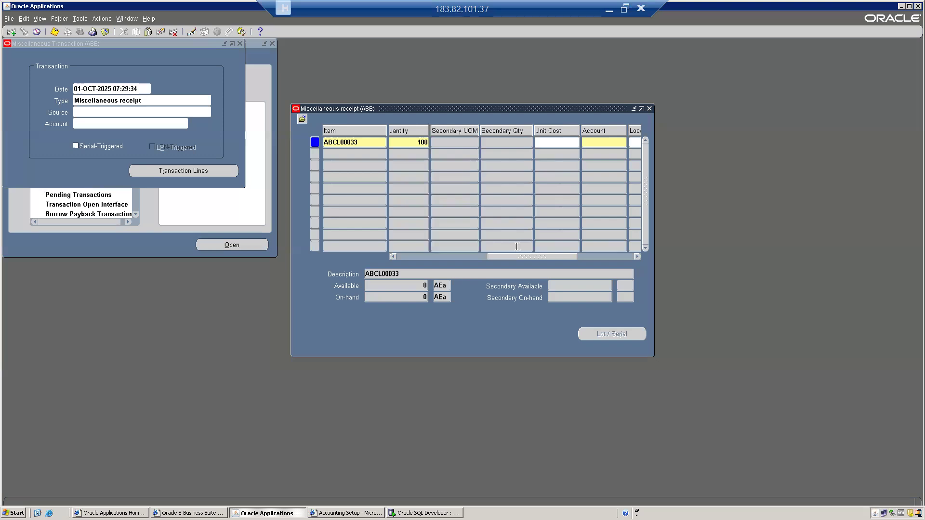
# Step: Give the ABCL00033 receipt line a unit cost of 60
pyautogui.moveTo(513, 255); pyautogui.dragTo(551, 253)
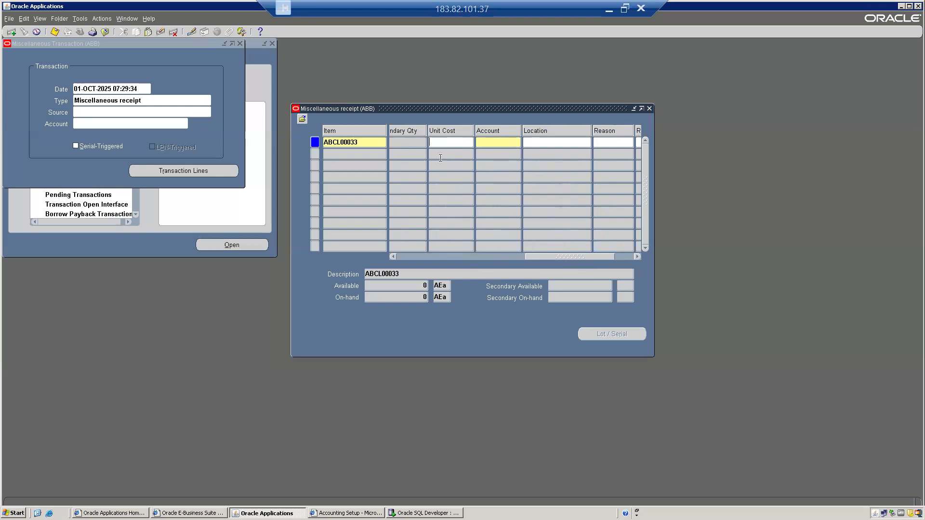
pyautogui.write('60')
pyautogui.press('Tab')
# Step: Choose company 10 ABC India Pvt Ltd and department 105 Warehouse Dept in the line's account
pyautogui.click(515, 142)
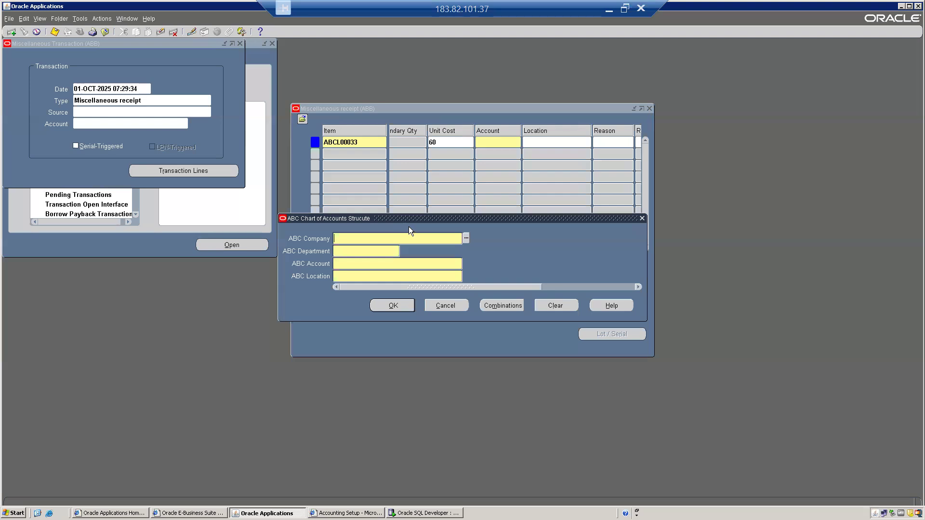
pyautogui.moveTo(418, 219); pyautogui.dragTo(594, 168)
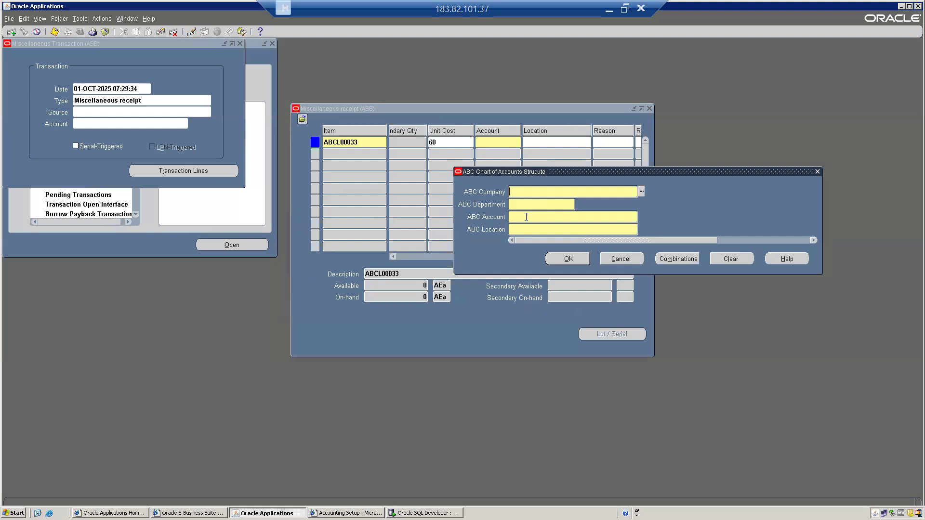
pyautogui.doubleClick(534, 190)
pyautogui.press('Return')
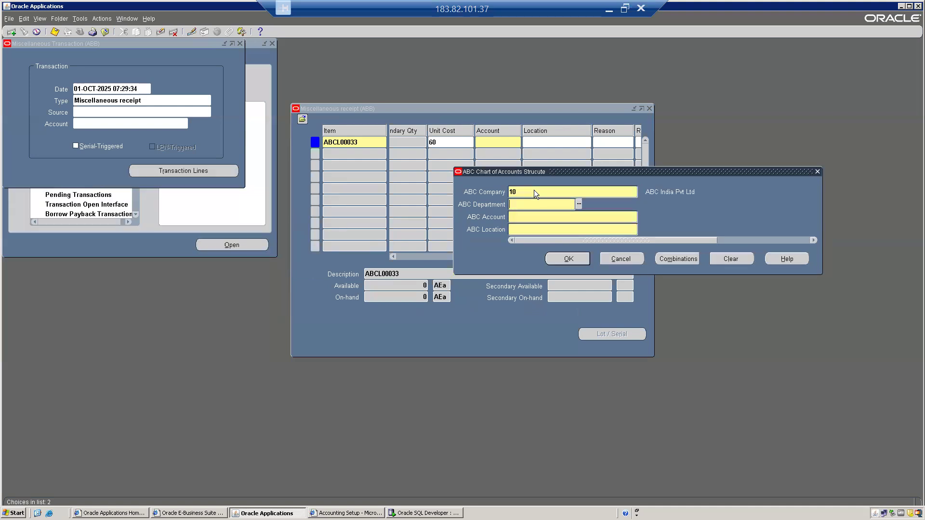
pyautogui.hotkey('ctrl', 'l')
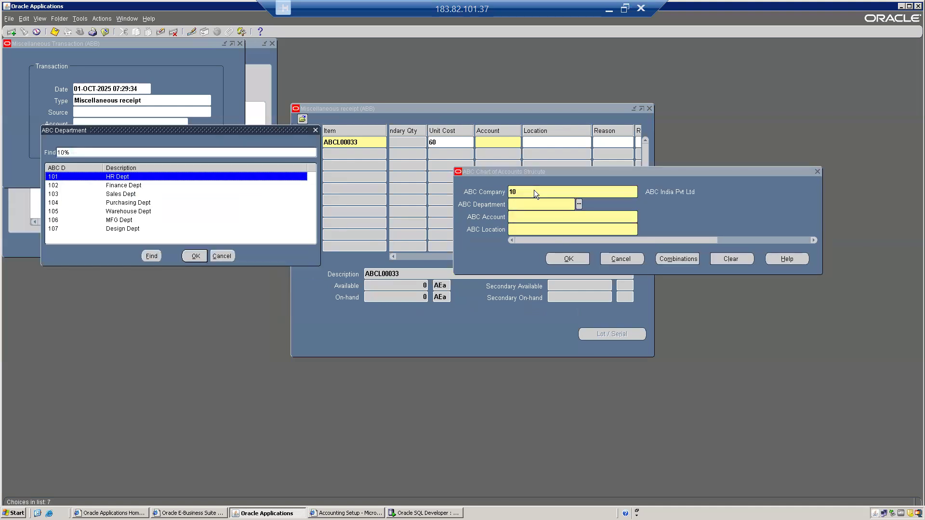
pyautogui.press('Down')
pyautogui.press('Down')
pyautogui.press('Down')
pyautogui.press('Down')
pyautogui.press('Down')
pyautogui.press('Down')
pyautogui.press('Up')
pyautogui.press('Up')
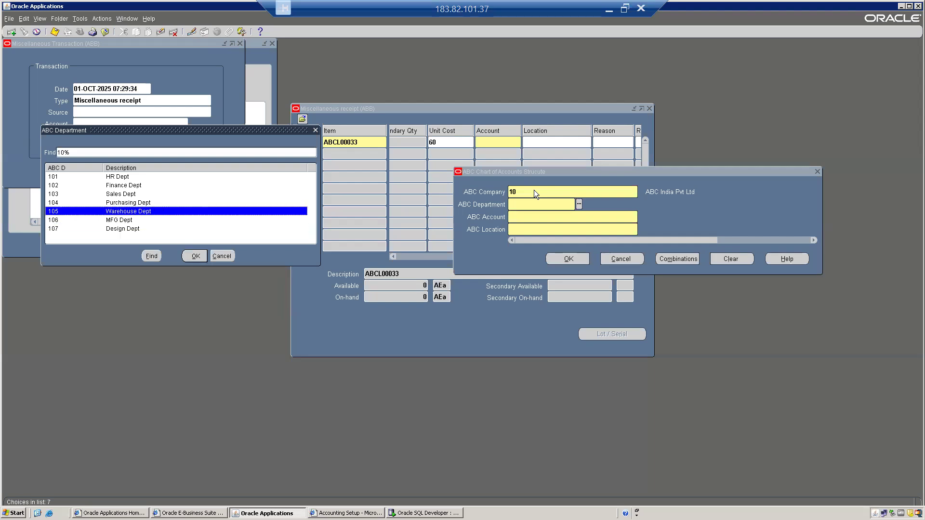
pyautogui.press('Return')
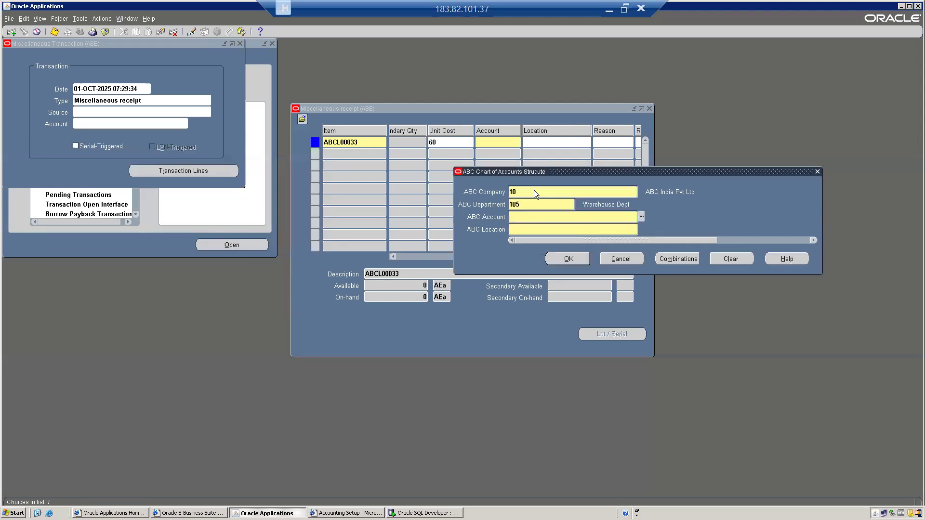
# Step: Browse the account values (1001 Retained Earnings, 1002 Material) and close the list without choosing
pyautogui.hotkey('ctrl', 'l')
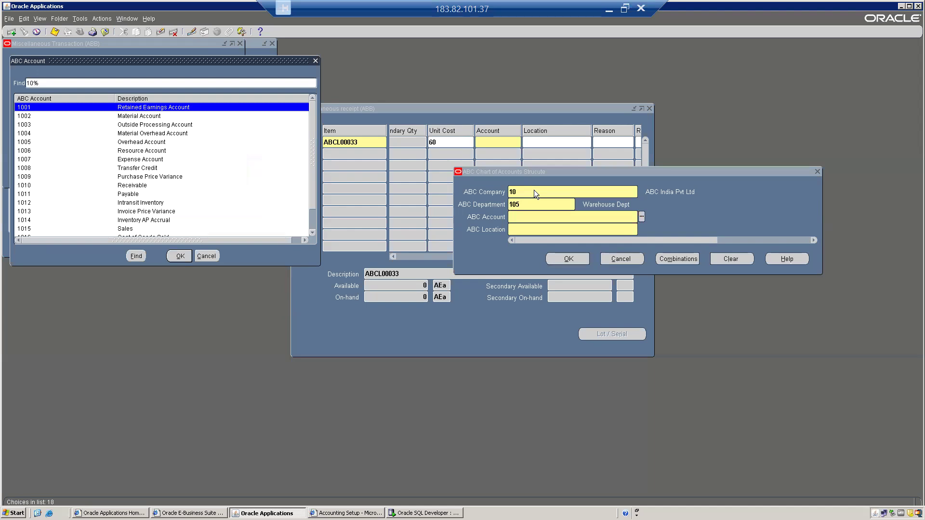
pyautogui.press('Down')
pyautogui.press('Down')
pyautogui.press('Down')
pyautogui.press('Down')
pyautogui.press('Down')
pyautogui.press('Down')
pyautogui.press('Down')
pyautogui.press('Down')
pyautogui.press('Down')
pyautogui.press('Down')
pyautogui.press('Down')
pyautogui.press('Down')
pyautogui.press('Down')
pyautogui.press('Down')
pyautogui.press('Down')
pyautogui.press('Down')
pyautogui.press('Up')
pyautogui.press('Up')
pyautogui.press('Up')
pyautogui.press('Up')
pyautogui.press('Up')
pyautogui.press('Up')
pyautogui.press('Up')
pyautogui.press('Up')
pyautogui.press('Up')
pyautogui.press('Up')
pyautogui.press('Up')
pyautogui.press('Up')
pyautogui.press('Up')
pyautogui.press('Up')
pyautogui.press('Up')
pyautogui.press('Up')
pyautogui.press('Down')
pyautogui.press('Down')
pyautogui.press('Up')
pyautogui.press('Up')
pyautogui.press('Down')
pyautogui.press('Down')
pyautogui.press('Down')
pyautogui.press('Down')
pyautogui.press('Down')
pyautogui.press('Down')
pyautogui.press('Down')
pyautogui.press('Down')
pyautogui.press('Down')
pyautogui.press('Down')
pyautogui.press('Down')
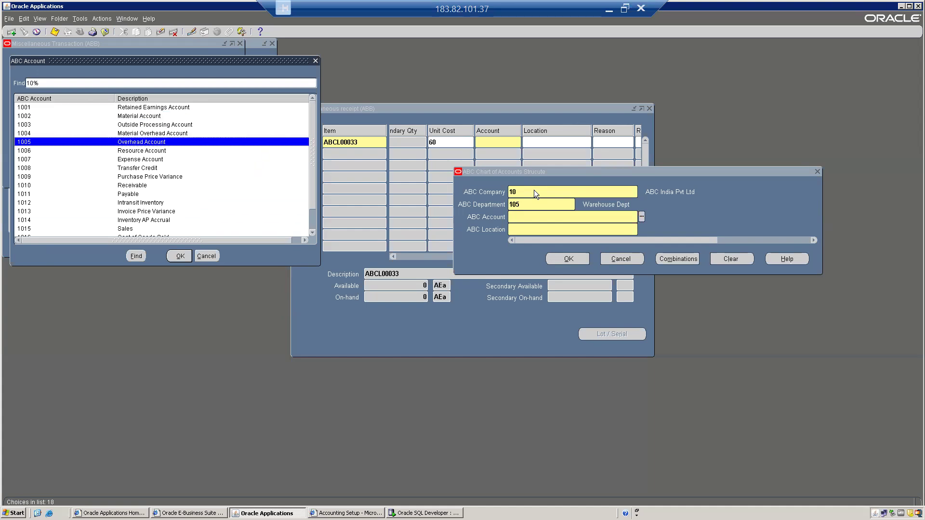
pyautogui.press('Down')
pyautogui.press('Down')
pyautogui.press('Down')
pyautogui.press('Down')
pyautogui.press('Down')
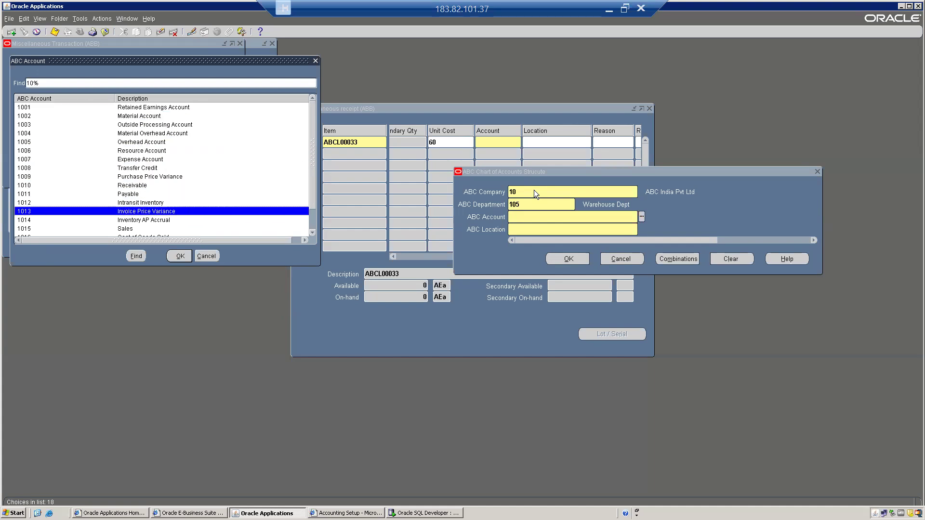
pyautogui.press('Up')
pyautogui.press('Up')
pyautogui.press('Up')
pyautogui.press('Up')
pyautogui.press('Up')
pyautogui.press('Up')
pyautogui.press('Up')
pyautogui.press('Up')
pyautogui.press('Up')
pyautogui.press('Up')
pyautogui.press('Up')
pyautogui.press('Up')
pyautogui.press('Up')
pyautogui.press('Up')
pyautogui.press('Up')
pyautogui.press('Up')
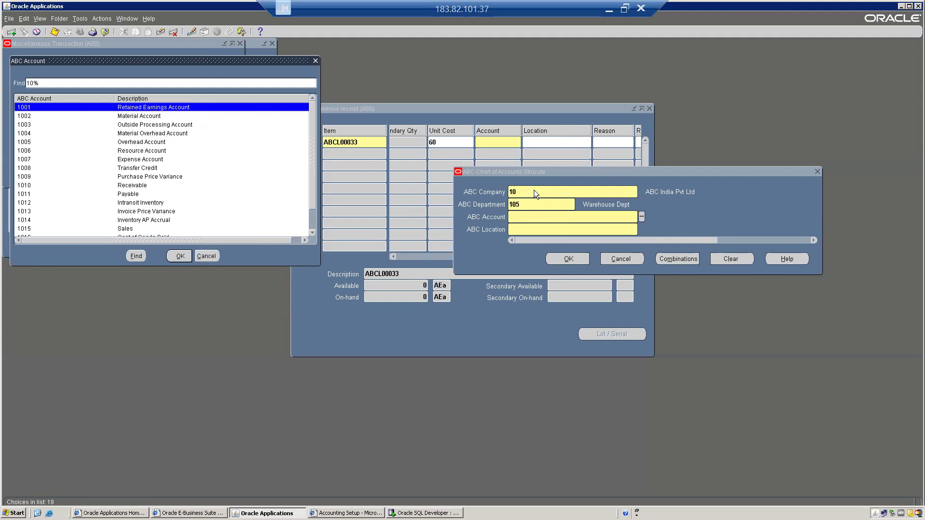
pyautogui.press('Down')
pyautogui.press('Up')
pyautogui.click(207, 257)
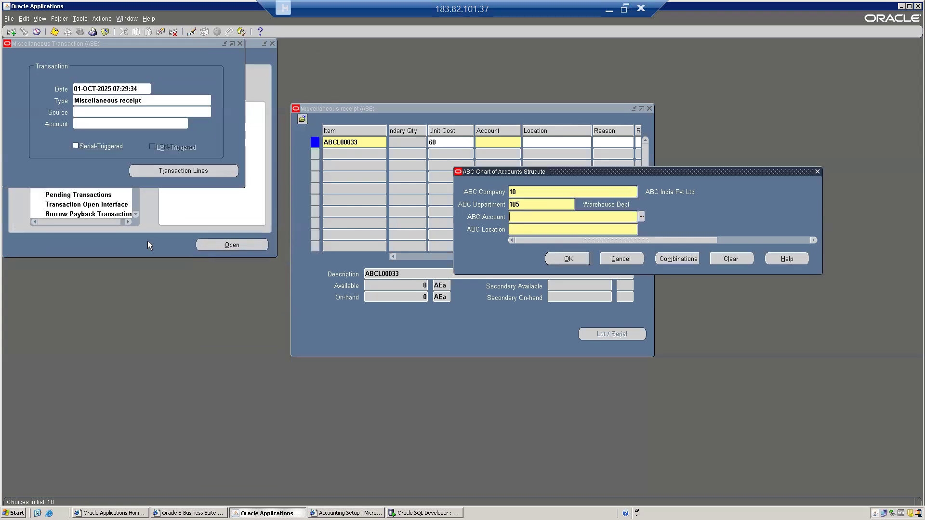
# Step: Abandon the account entry and go to Setup > Flexfields > Validation > Values in the Navigator
pyautogui.click(629, 259)
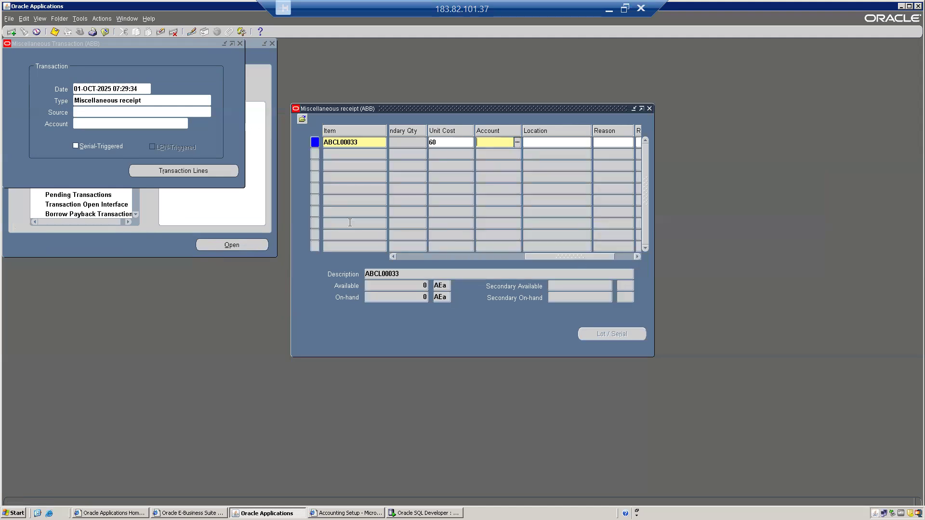
pyautogui.click(151, 239)
pyautogui.click(21, 187)
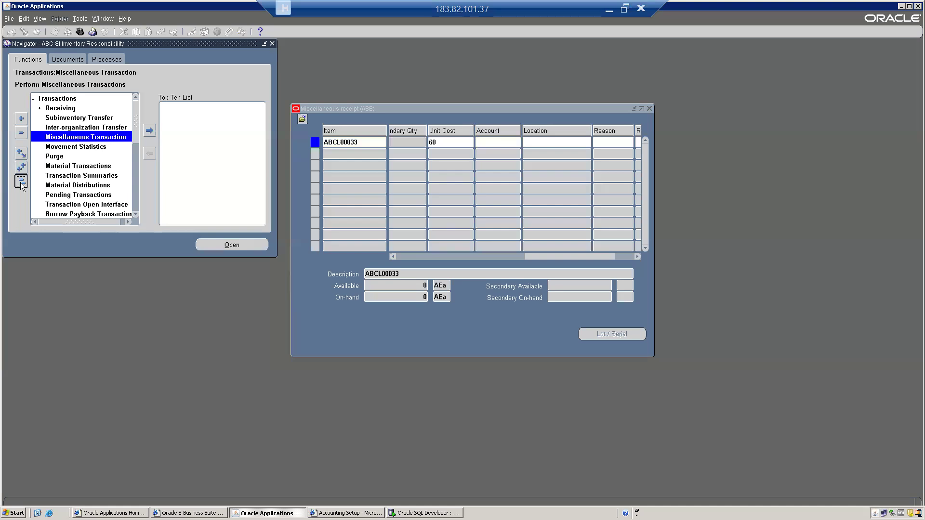
pyautogui.press('s')
pyautogui.press('f')
pyautogui.press('k')
pyautogui.press('d')
pyautogui.press('v')
pyautogui.press('s')
pyautogui.press('Down')
pyautogui.press('Down')
pyautogui.press('Up')
pyautogui.press('Return')
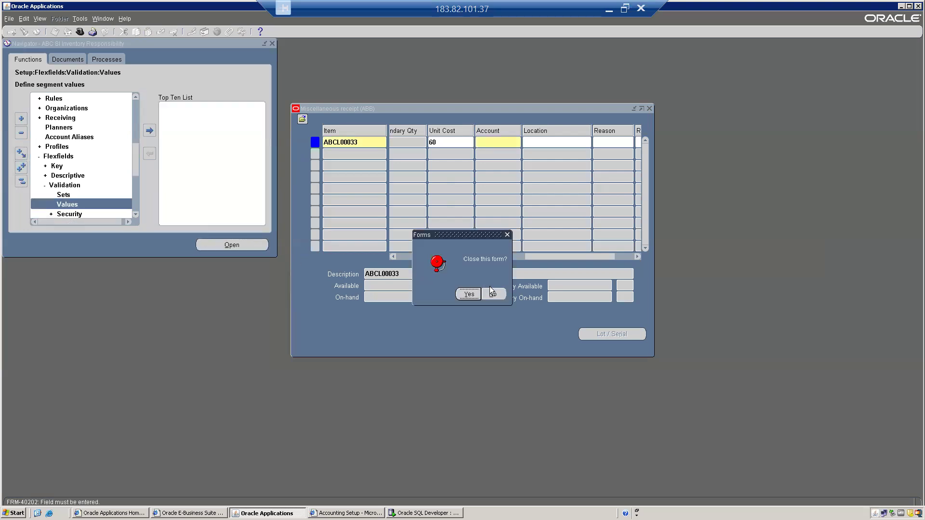
# Step: Keep the receipt form open, try closing other forms, and relaunch the Values function
pyautogui.click(492, 293)
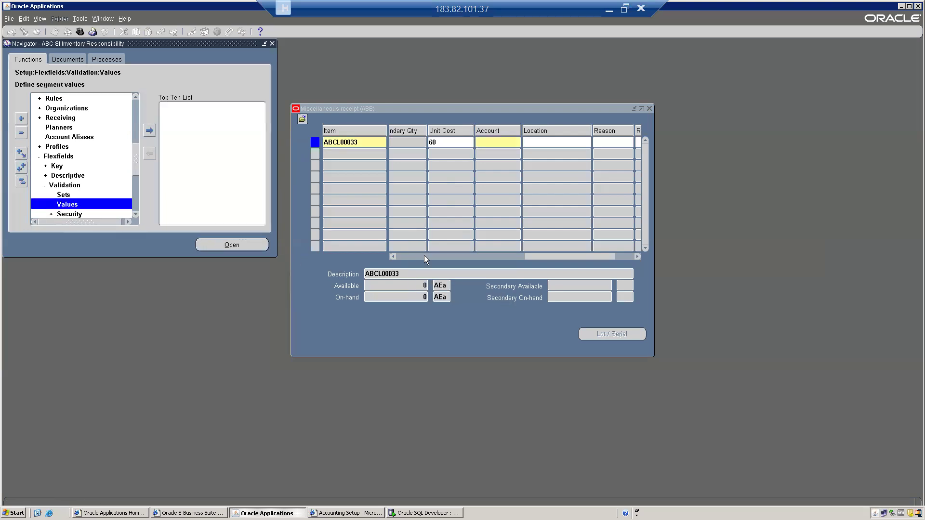
pyautogui.click(80, 19)
pyautogui.click(89, 134)
pyautogui.click(80, 18)
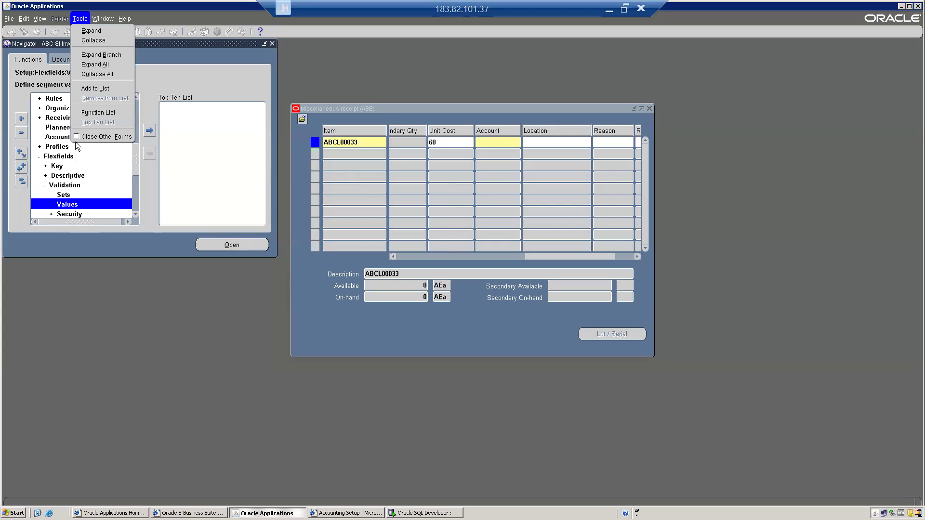
pyautogui.click(107, 137)
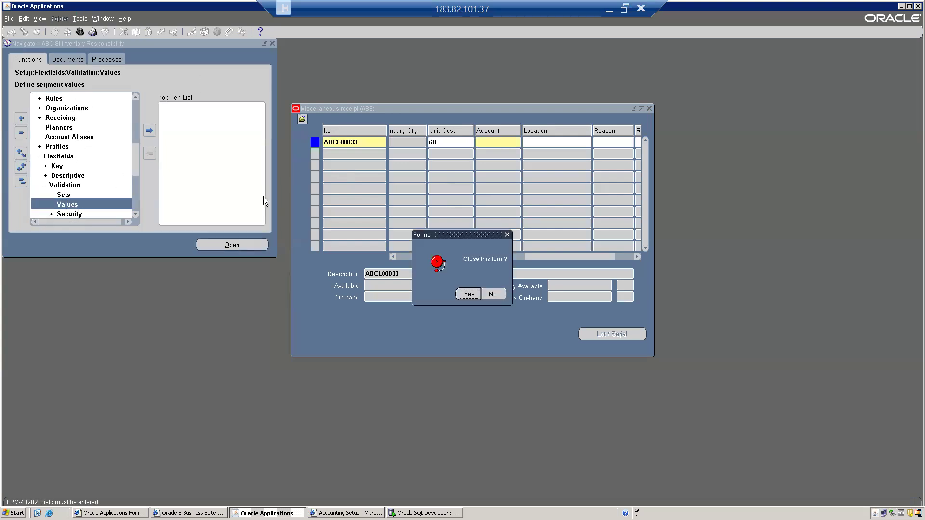
pyautogui.click(493, 294)
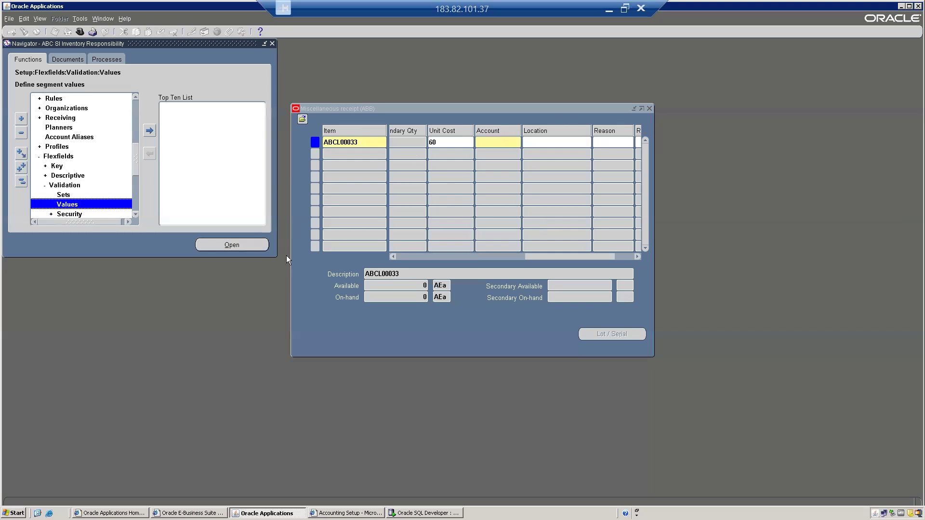
pyautogui.doubleClick(67, 204)
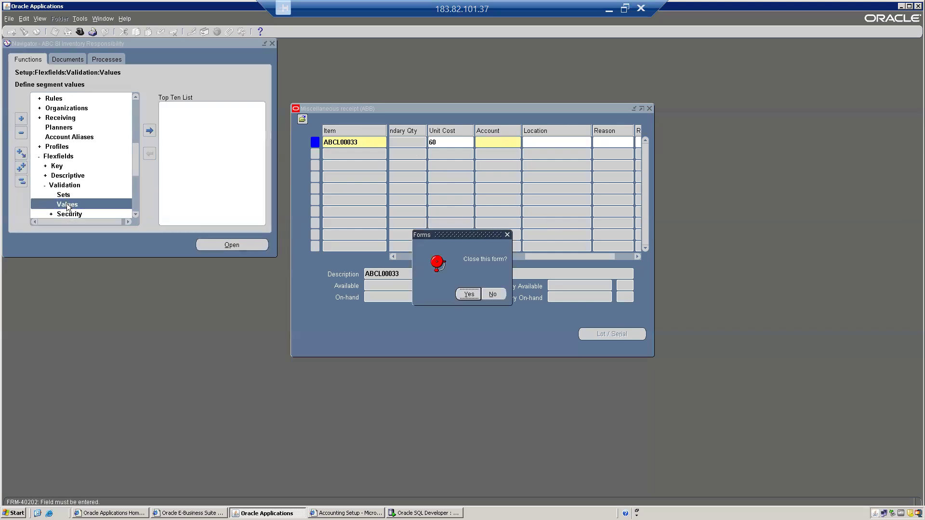
pyautogui.click(492, 294)
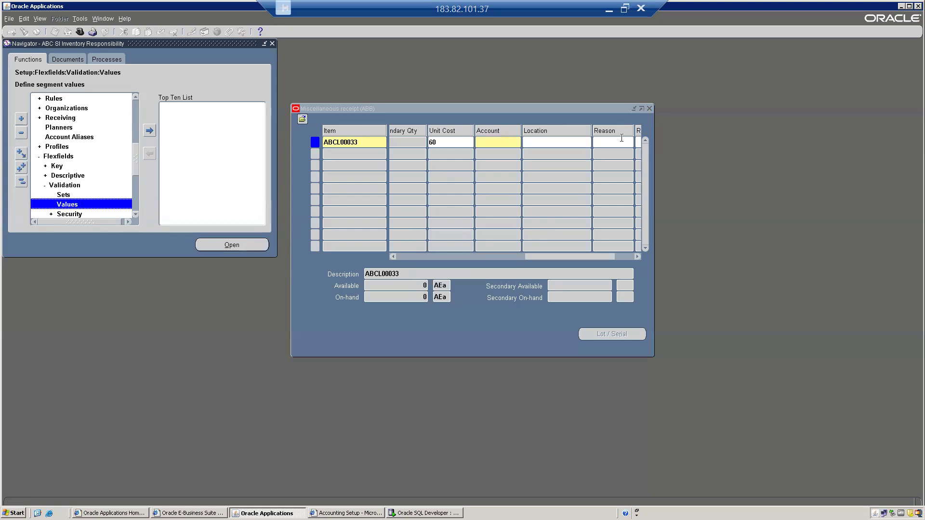
pyautogui.click(647, 119)
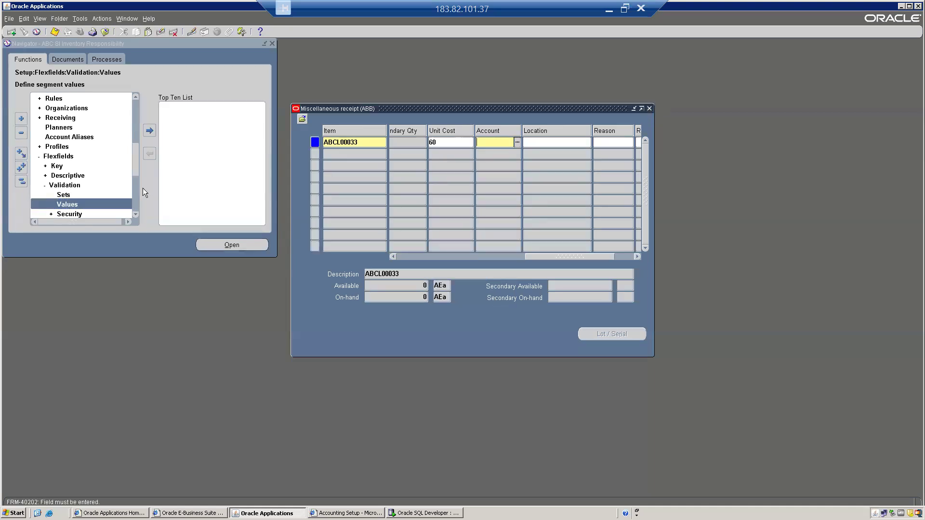
pyautogui.click(101, 203)
pyautogui.doubleClick(72, 207)
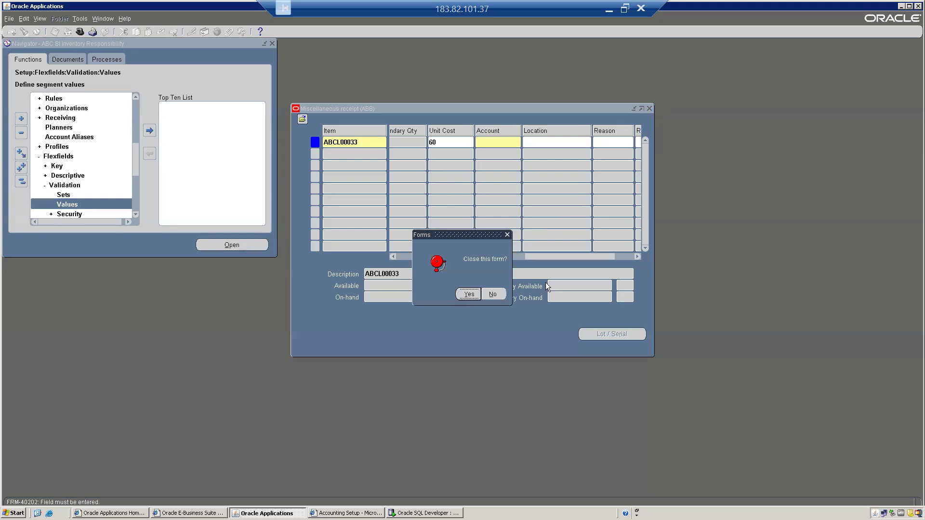
# Step: Close the receipt form and load the ABC Account value set down to value 1018
pyautogui.click(466, 295)
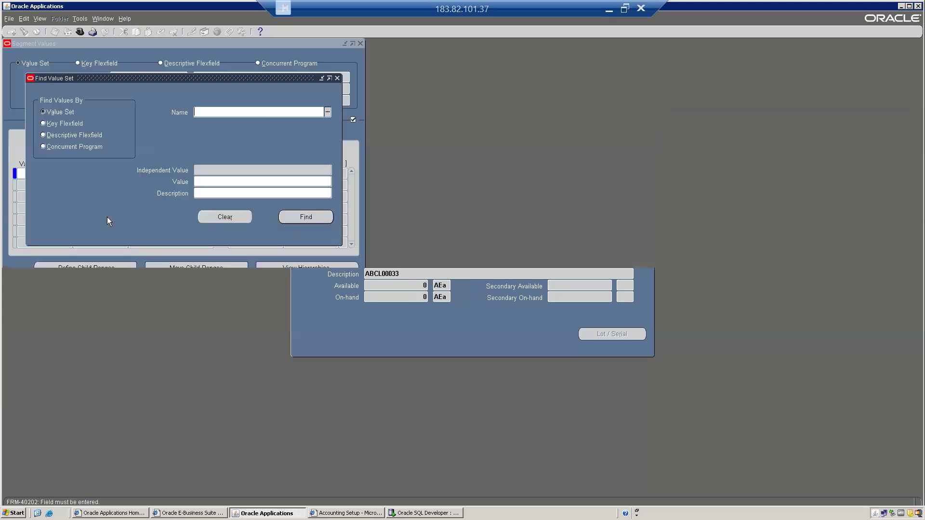
pyautogui.write('ABCA')
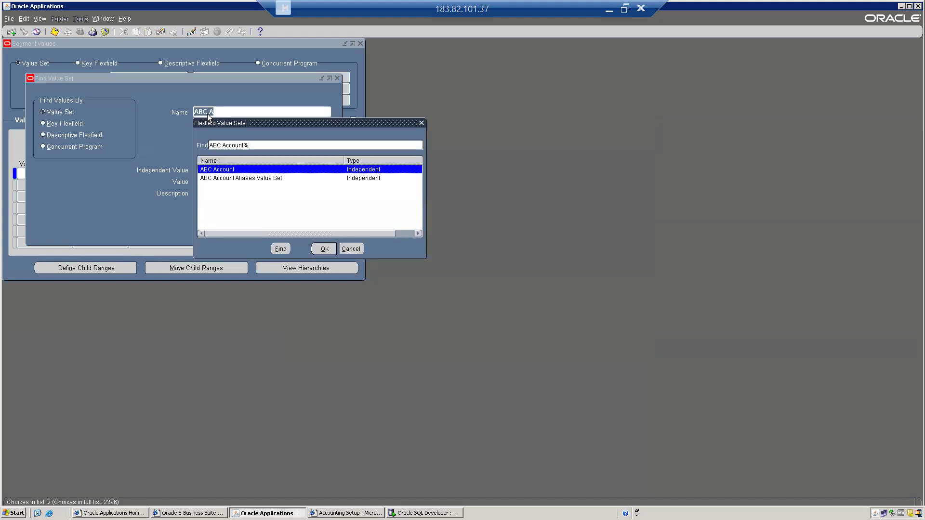
pyautogui.press('Return')
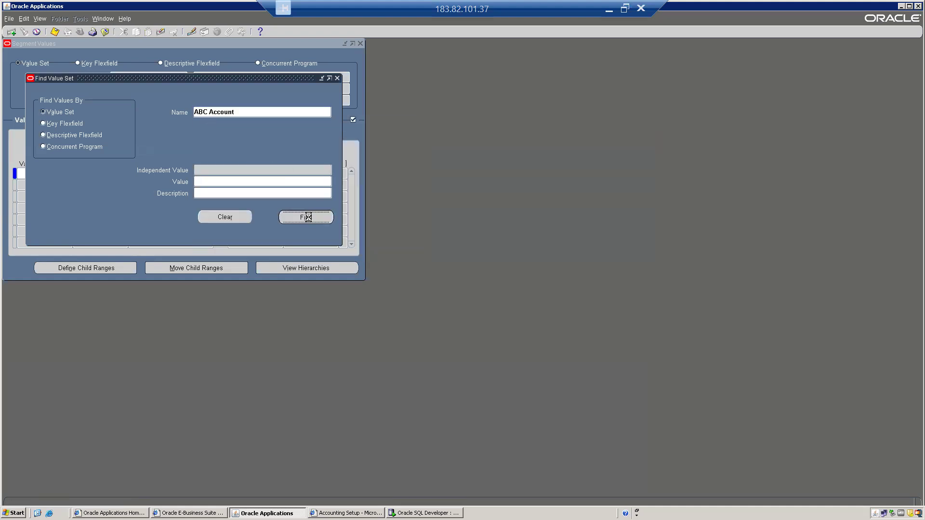
pyautogui.click(307, 218)
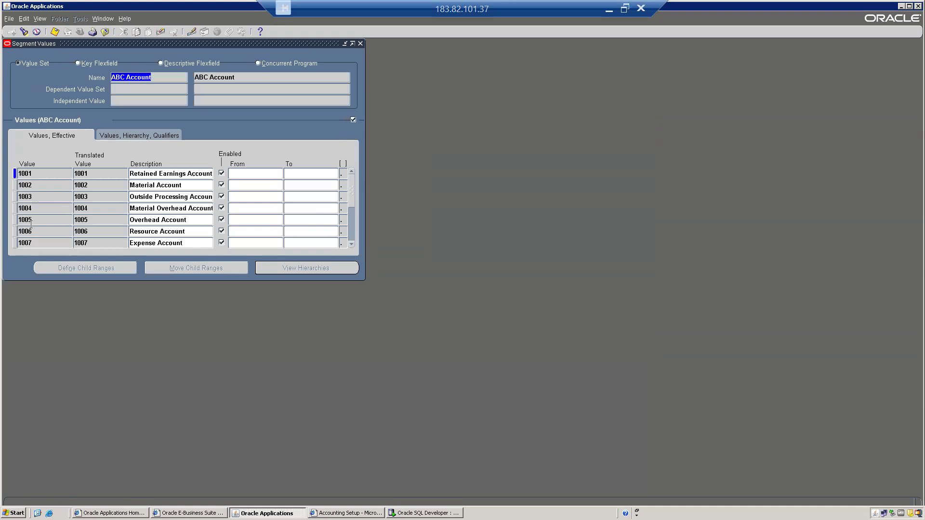
pyautogui.moveTo(351, 202); pyautogui.dragTo(352, 266)
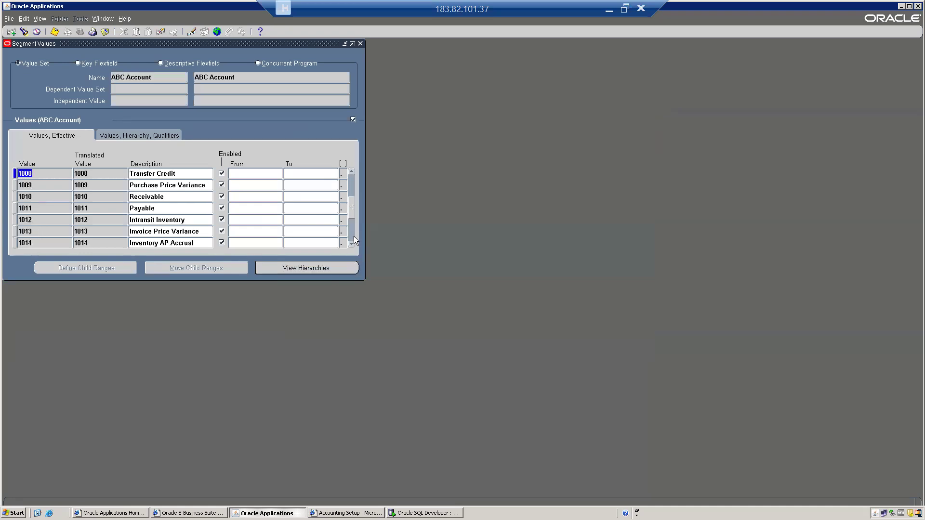
pyautogui.click(354, 236)
pyautogui.click(36, 242)
# Step: Add value 1019 'MISC Account', accept its qualifiers, and save
pyautogui.press('Down')
pyautogui.write('101')
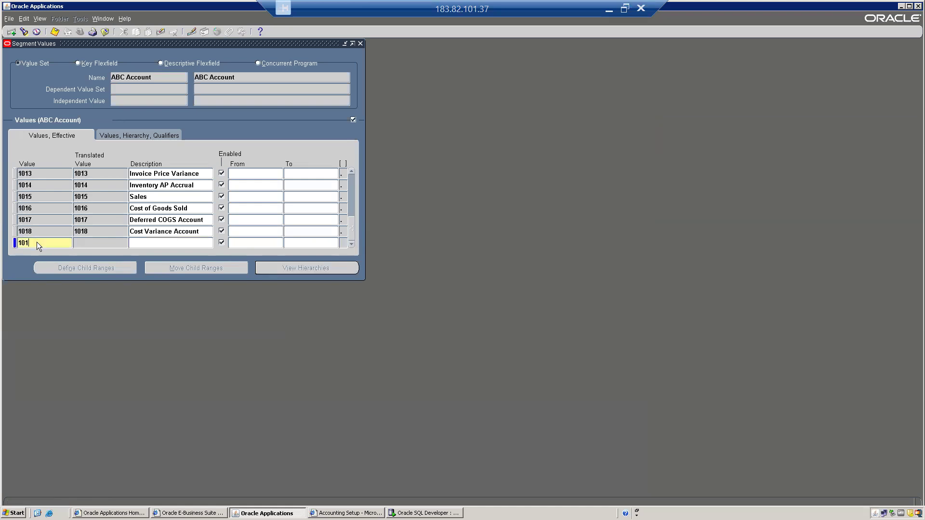
pyautogui.write('9')
pyautogui.press('Tab')
pyautogui.write('M')
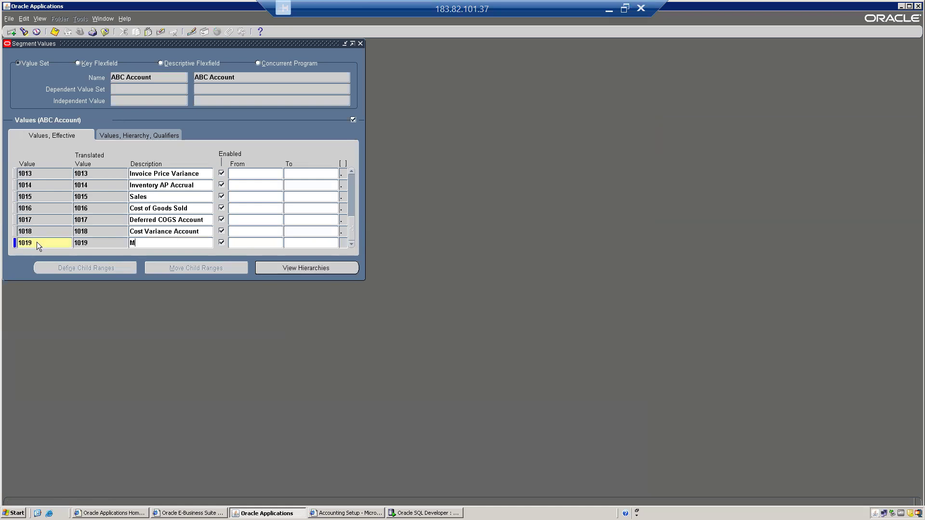
pyautogui.write('ISC Account')
pyautogui.press('Tab')
pyautogui.click(136, 137)
pyautogui.click(312, 245)
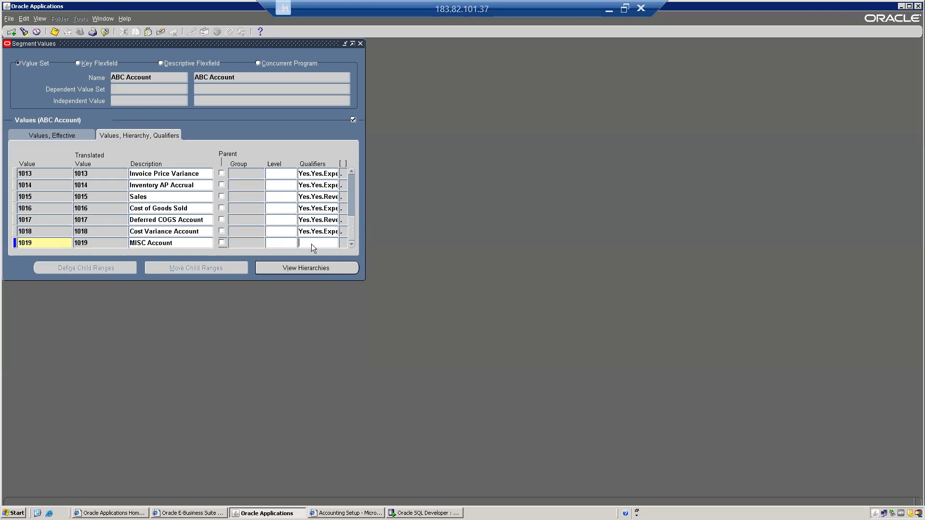
pyautogui.click(421, 311)
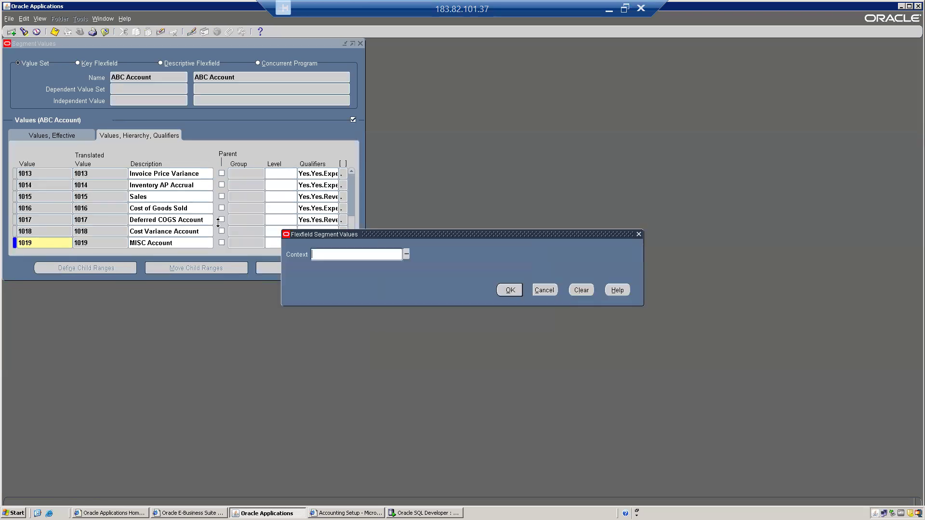
pyautogui.click(511, 291)
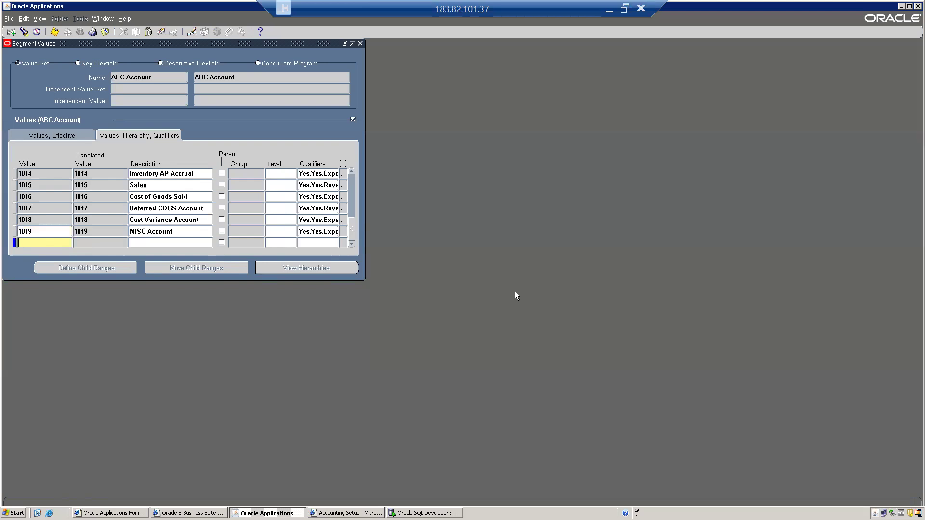
pyautogui.hotkey('alt', 'f')
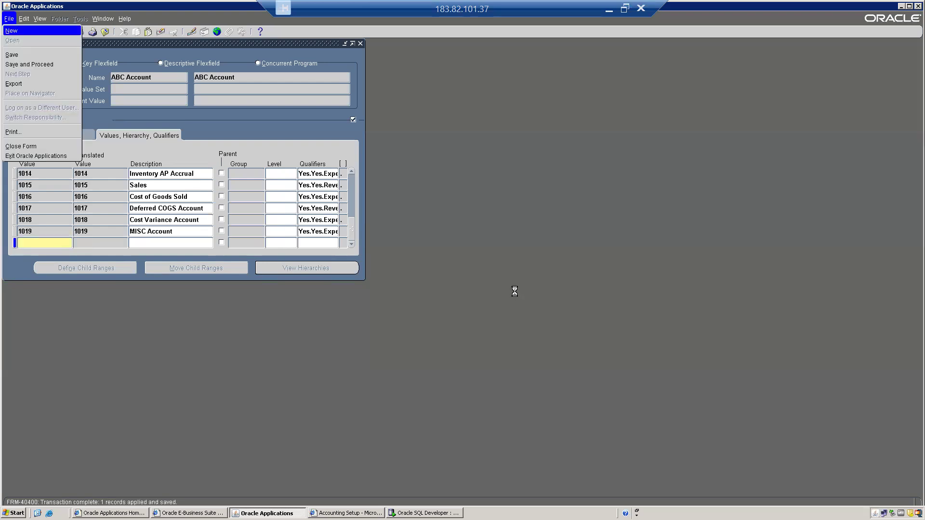
# Step: Finish saving the value and start a new transaction of type Miscellaneous receipt
pyautogui.press('s')
pyautogui.click(532, 283)
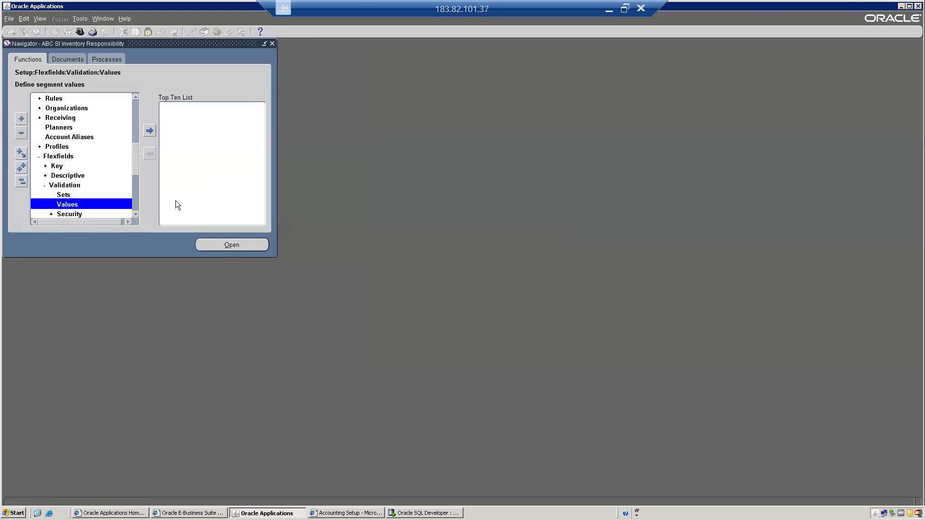
pyautogui.click(21, 183)
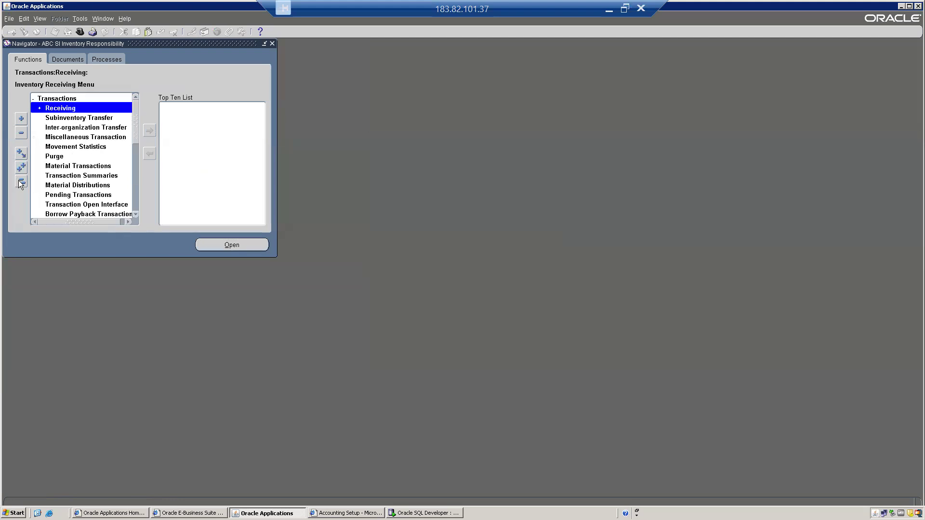
pyautogui.press('Down')
pyautogui.press('Down')
pyautogui.press('Down')
pyautogui.press('Return')
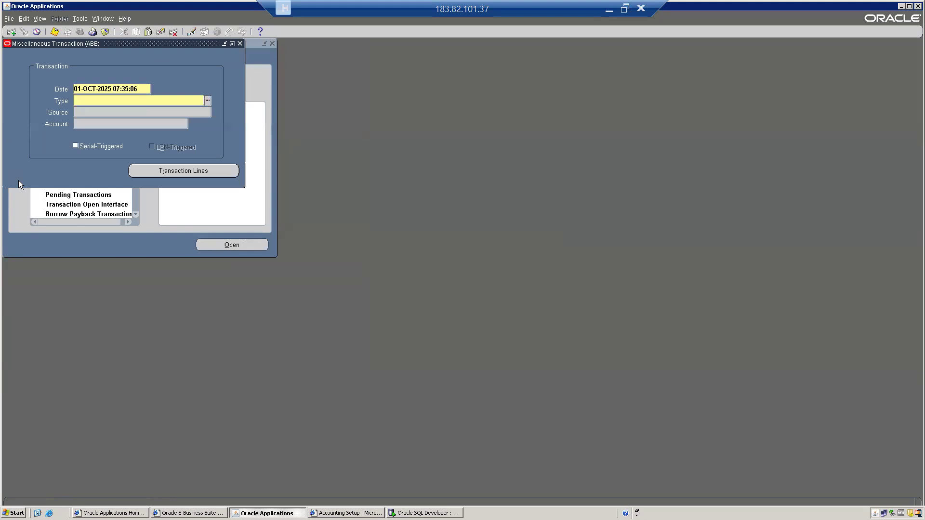
pyautogui.write('m')
pyautogui.press('Tab')
pyautogui.press('Down')
pyautogui.press('Down')
pyautogui.press('Down')
pyautogui.press('Return')
# Step: Add a receipt line for item ABCL00033 with quantity 100
pyautogui.hotkey('alt', 'r')
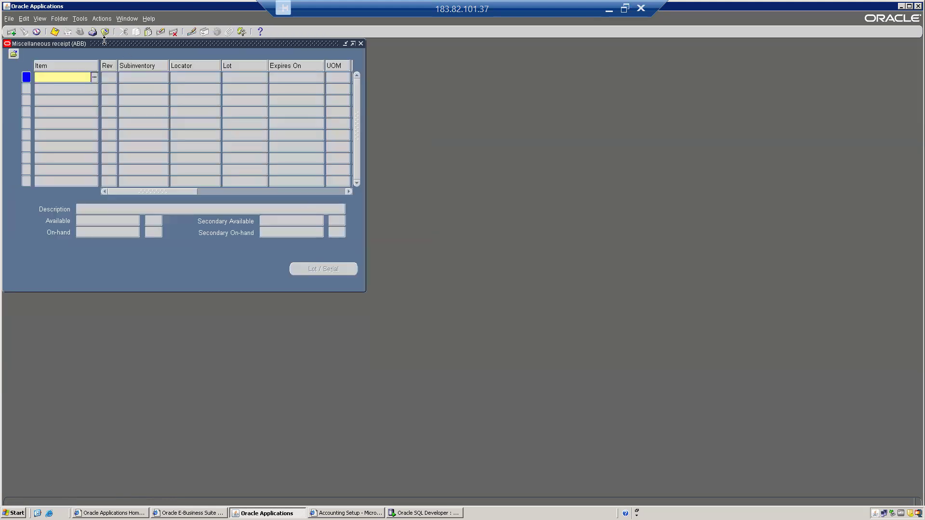
pyautogui.moveTo(103, 43); pyautogui.dragTo(439, 105)
pyautogui.hotkey('ctrl', 'l')
pyautogui.write('%')
pyautogui.press('Return')
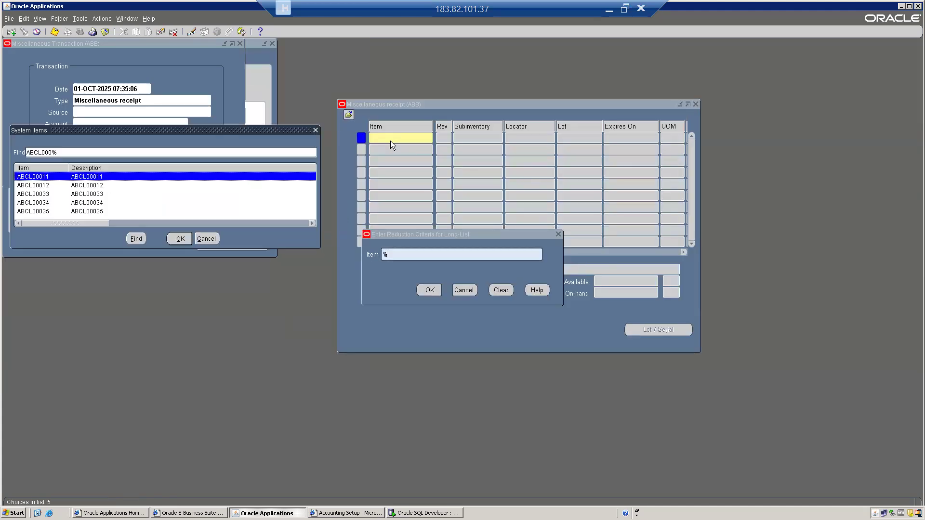
pyautogui.press('Down')
pyautogui.press('Down')
pyautogui.press('Return')
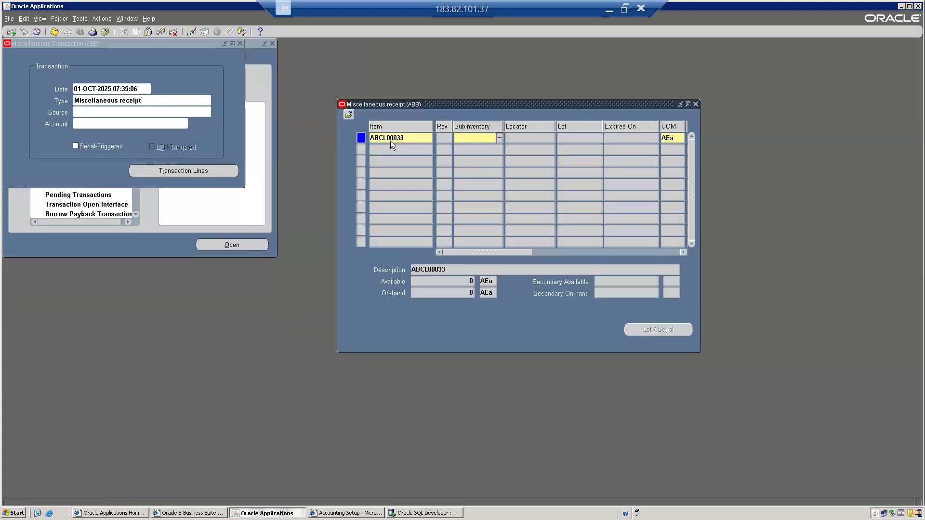
pyautogui.press('Tab')
pyautogui.write('100')
pyautogui.press('Tab')
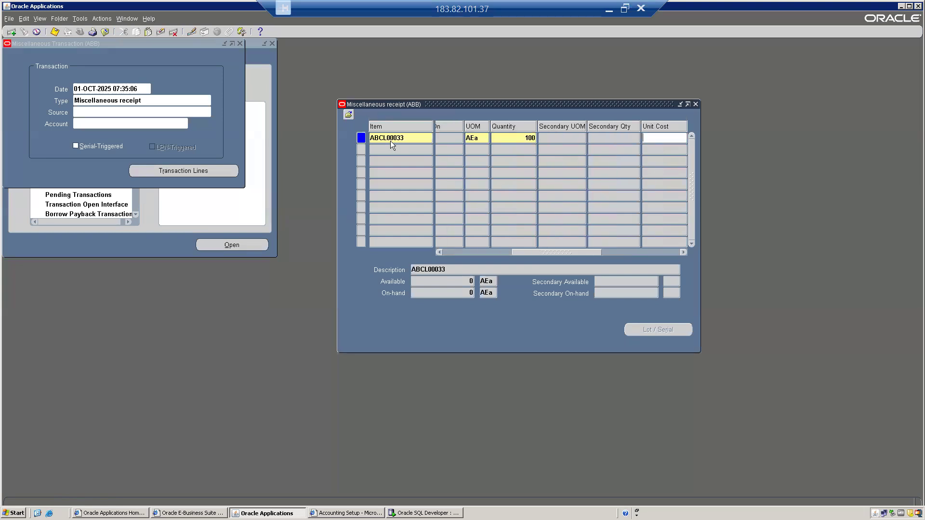
# Step: Enter unit cost 6000 and account 10.105.1019.111 (ABC India, Warehouse Dept, MISC Account, ABC Bangalore)
pyautogui.write('6000')
pyautogui.press('Tab')
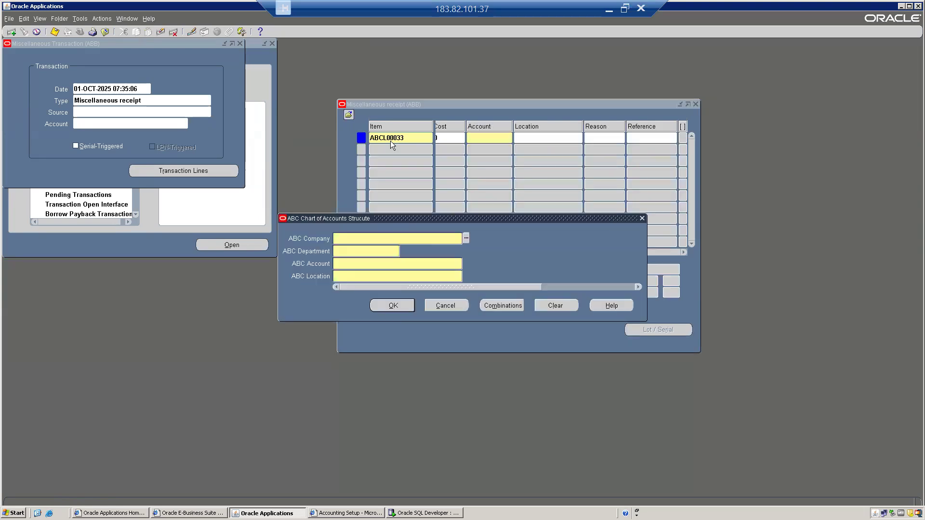
pyautogui.hotkey('ctrl', 'l')
pyautogui.press('Return')
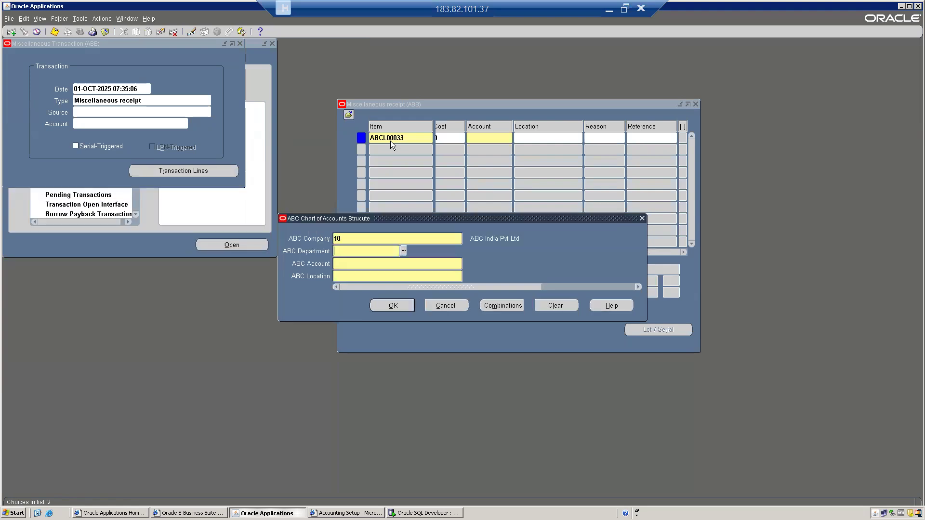
pyautogui.hotkey('ctrl', 'l')
pyautogui.press('Down')
pyautogui.press('Down')
pyautogui.press('Down')
pyautogui.press('Down')
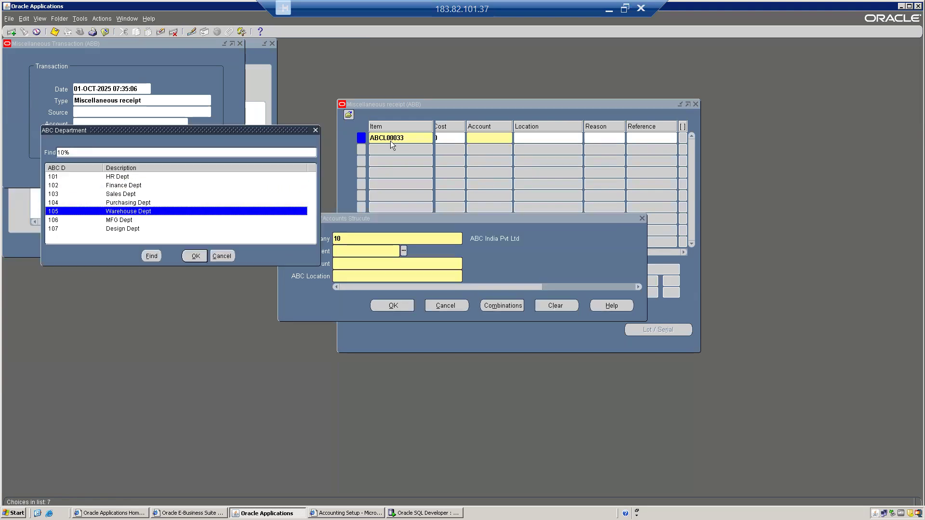
pyautogui.press('Return')
pyautogui.hotkey('ctrl', 'l')
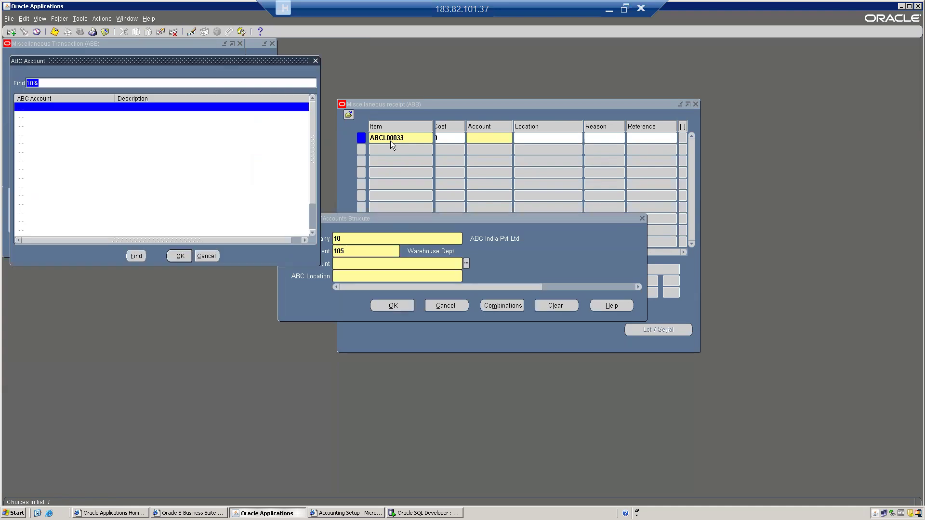
pyautogui.press('Down')
pyautogui.press('Down')
pyautogui.press('Down')
pyautogui.press('Down')
pyautogui.press('Down')
pyautogui.press('Down')
pyautogui.press('Down')
pyautogui.press('Down')
pyautogui.press('Down')
pyautogui.press('Down')
pyautogui.press('Down')
pyautogui.press('Down')
pyautogui.press('Down')
pyautogui.press('Down')
pyautogui.press('Down')
pyautogui.press('Down')
pyautogui.press('Down')
pyautogui.press('Down')
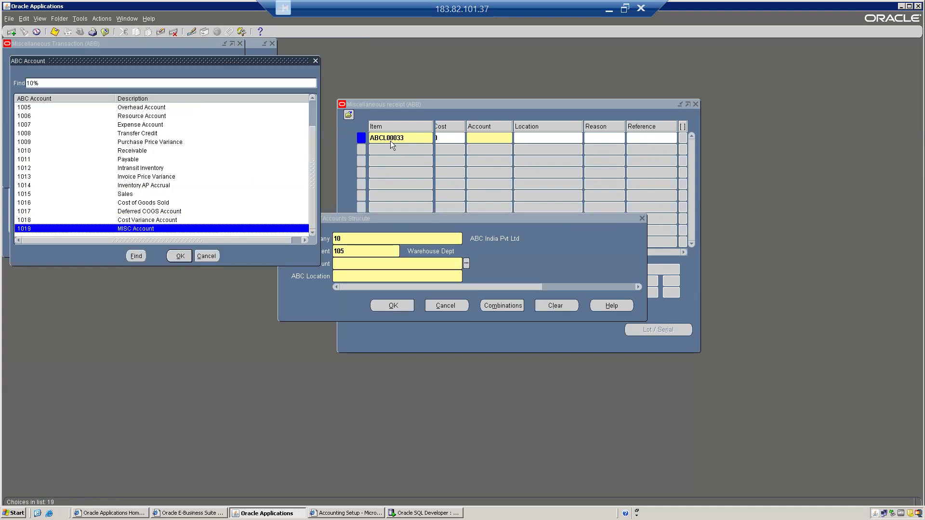
pyautogui.press('Return')
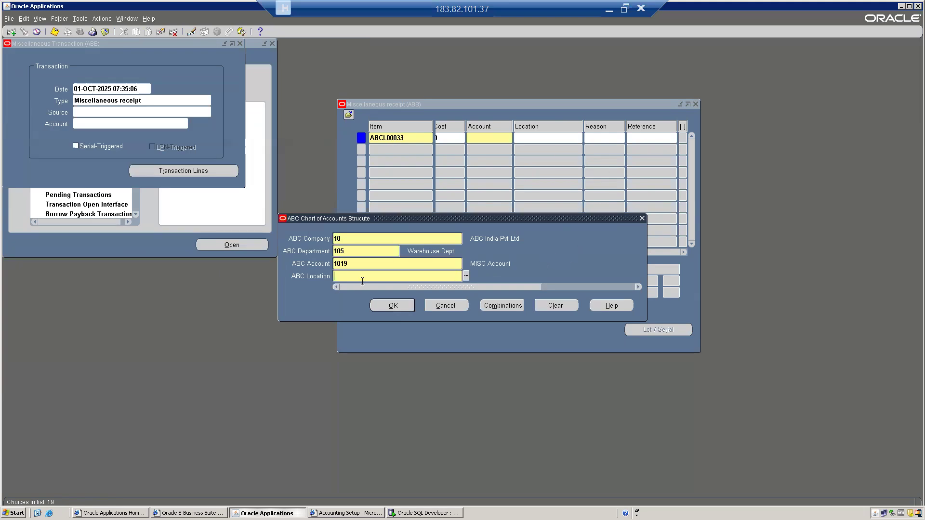
pyautogui.hotkey('ctrl', 'l')
pyautogui.press('Return')
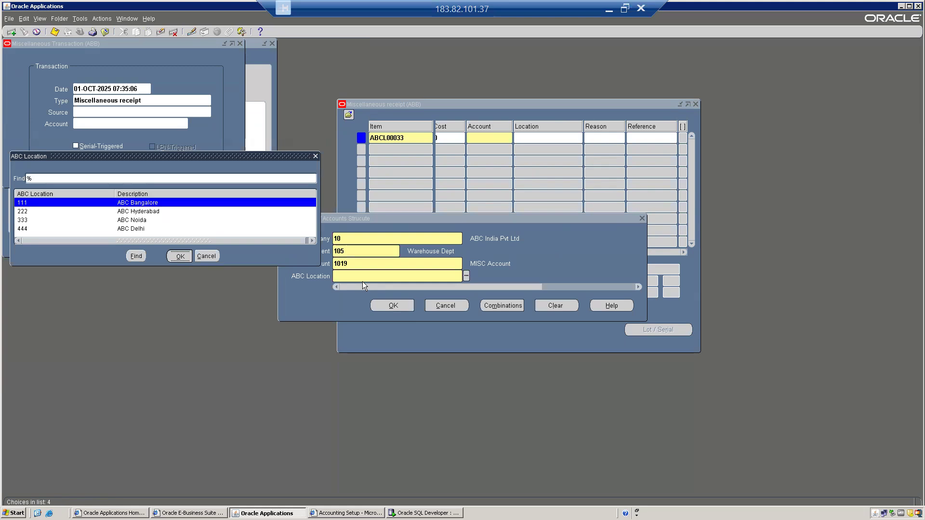
pyautogui.click(409, 306)
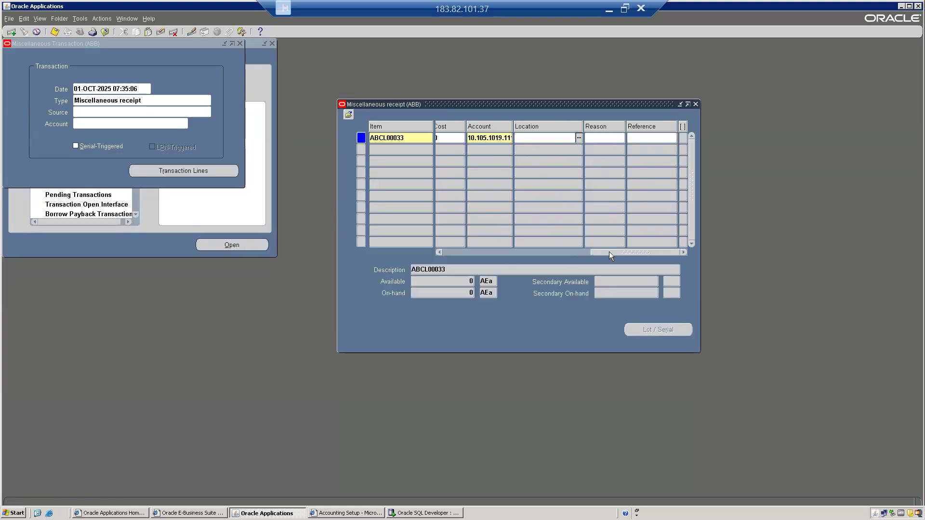
# Step: Search the transaction reasons and set the line's reason to ADJ, Count Adjustment
pyautogui.click(596, 136)
pyautogui.click(656, 138)
pyautogui.doubleClick(605, 141)
pyautogui.press('Down')
pyautogui.press('Down')
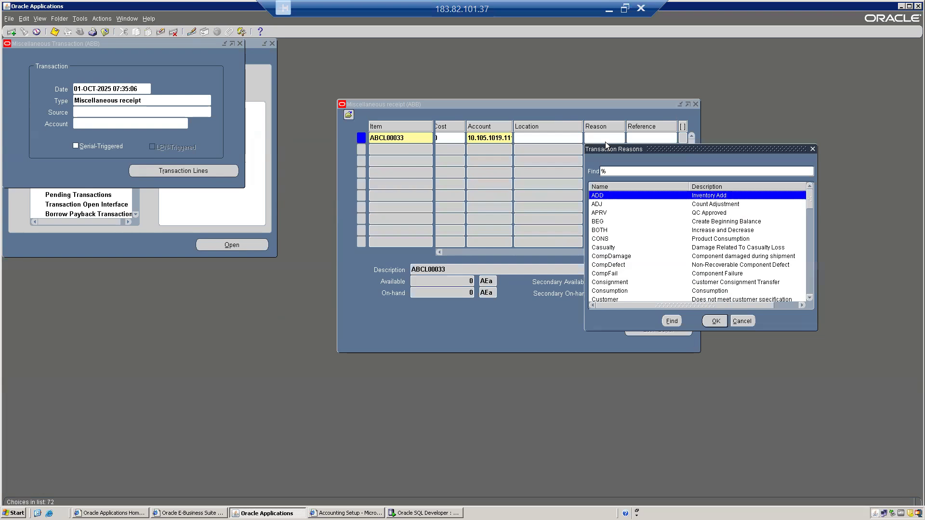
pyautogui.press('Down')
pyautogui.press('Down')
pyautogui.press('Down')
pyautogui.press('Down')
pyautogui.press('Down')
pyautogui.press('Down')
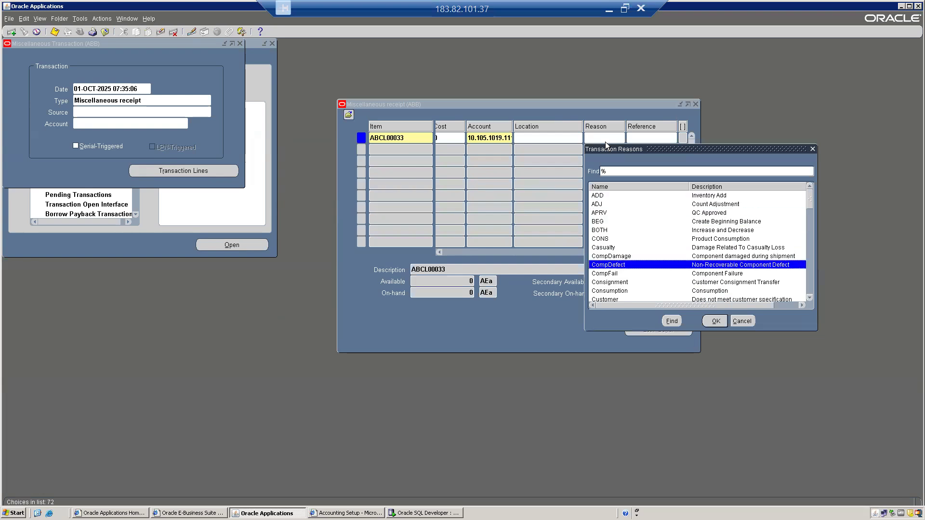
pyautogui.write('adm')
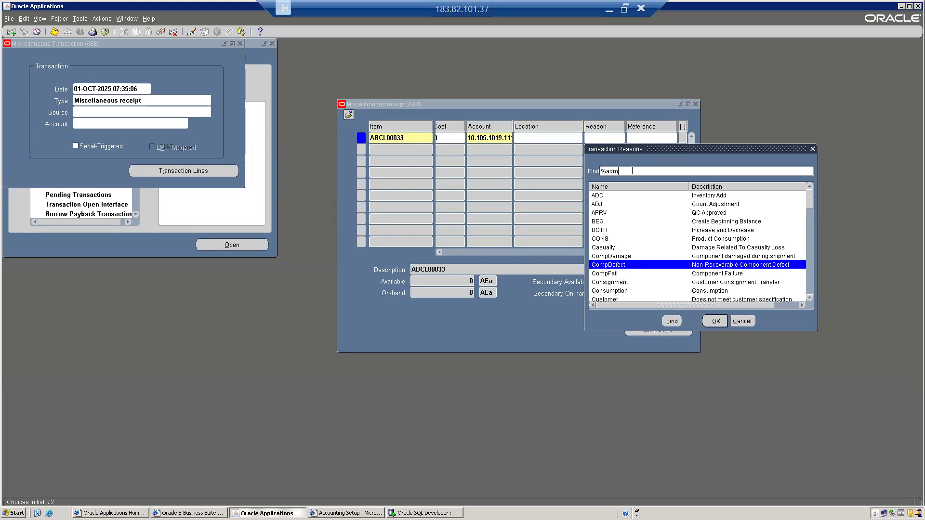
pyautogui.press('Return')
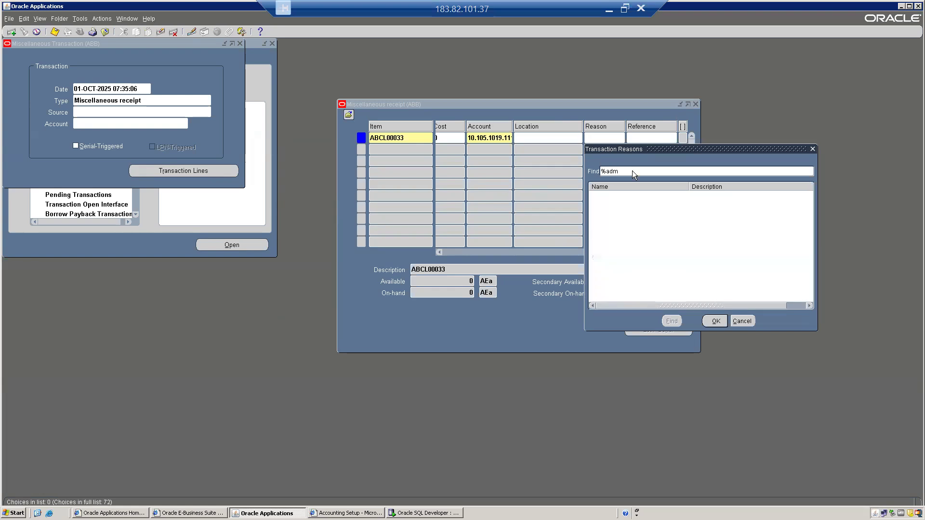
pyautogui.press('BackSpace')
pyautogui.write('j')
pyautogui.press('BackSpace')
pyautogui.press('BackSpace')
pyautogui.press('BackSpace')
pyautogui.press('Return')
pyautogui.press('Down')
pyautogui.press('Down')
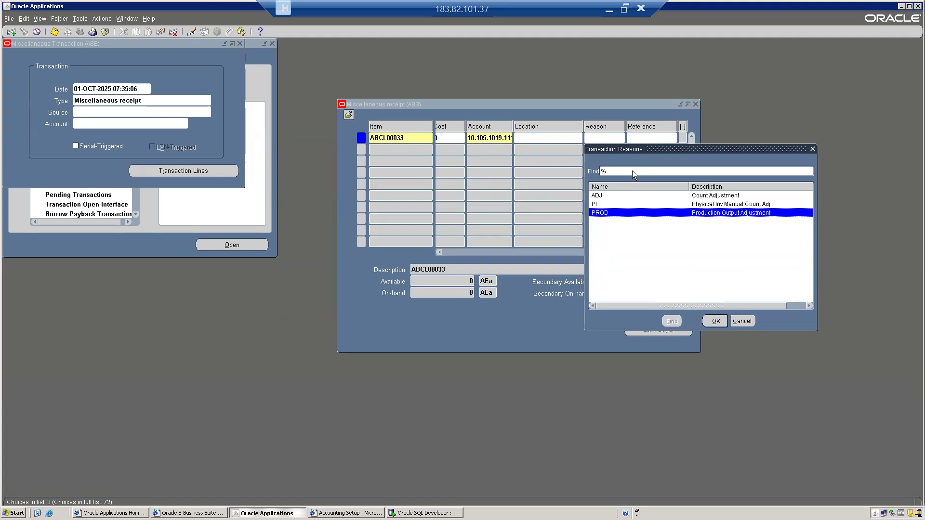
pyautogui.press('Up')
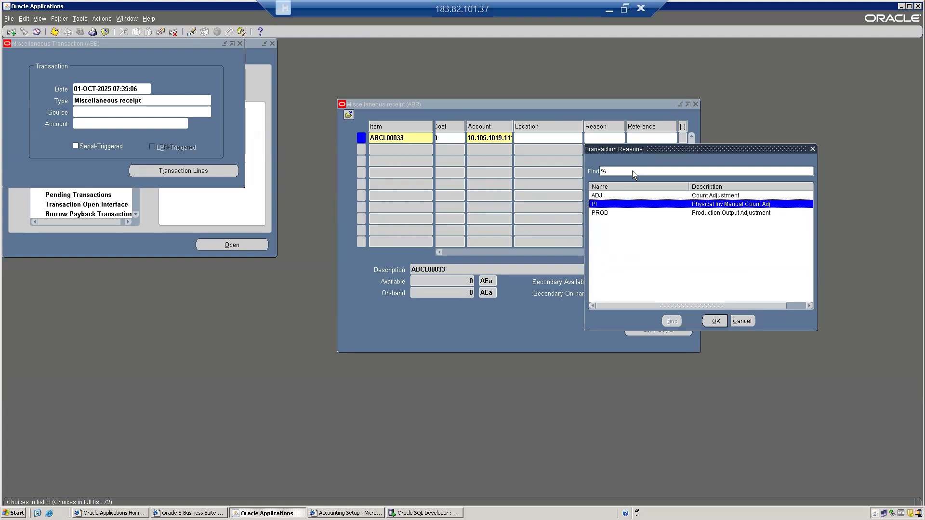
pyautogui.press('Down')
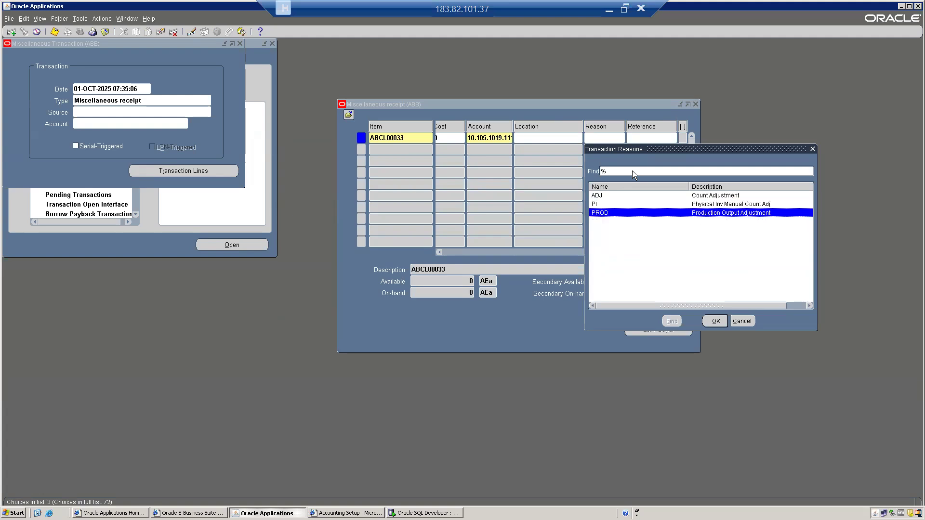
pyautogui.press('Up')
pyautogui.press('Up')
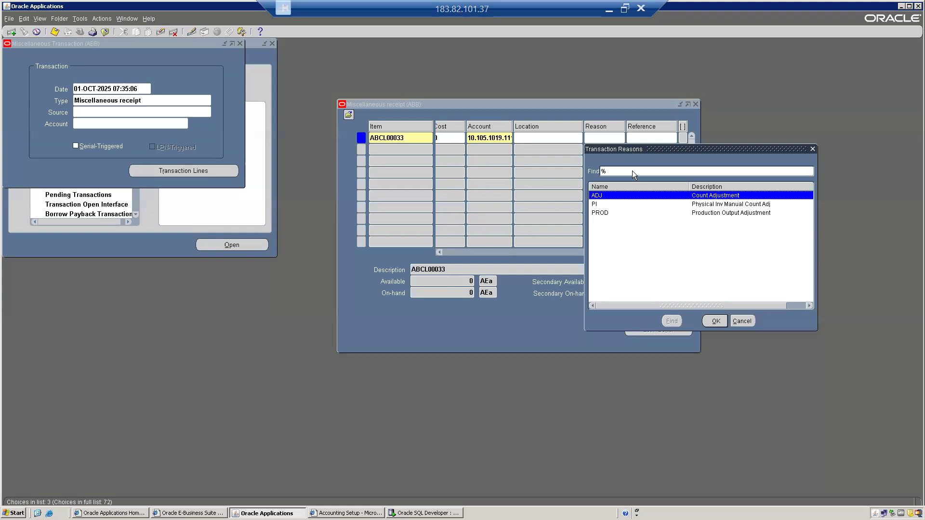
pyautogui.click(717, 321)
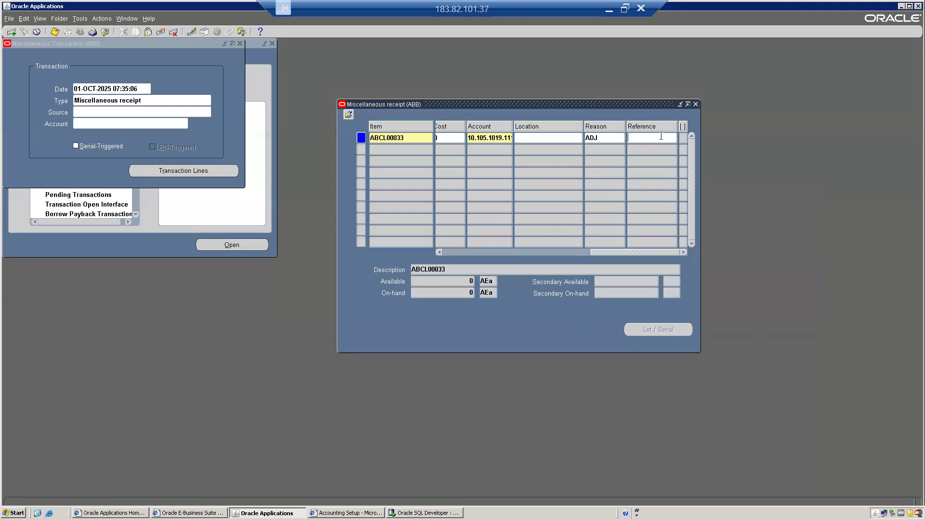
# Step: Enter the reference 'As per the meeting held on 25-Oct-2025 incrfo' on the receipt line
pyautogui.press('BackSpace')
pyautogui.write('As per the meeting held on 25-Oc')
pyautogui.write('t-2025 incrfo')
pyautogui.press('Tab')
# Step: Check the item's available quantity of 0 and bring the Navigator forward
pyautogui.click(656, 136)
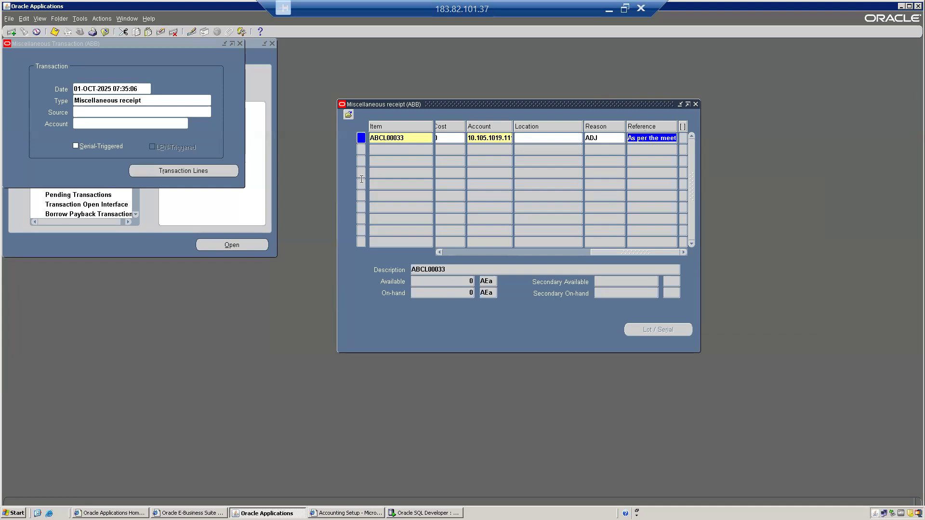
pyautogui.moveTo(617, 250); pyautogui.dragTo(383, 253)
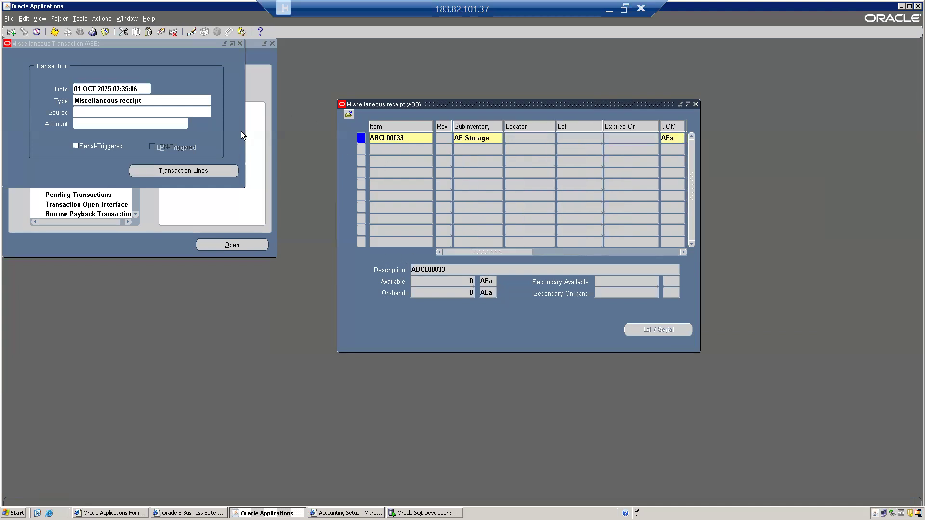
pyautogui.click(464, 281)
pyautogui.click(152, 235)
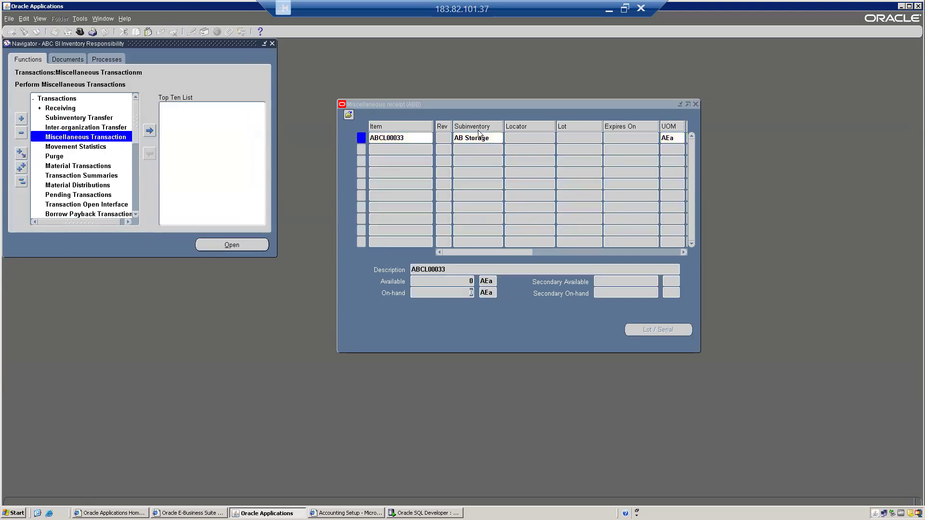
# Step: Launch On-hand, Availability > On-hand Quantity from the Navigator
pyautogui.click(21, 181)
pyautogui.press('Down')
pyautogui.press('Down')
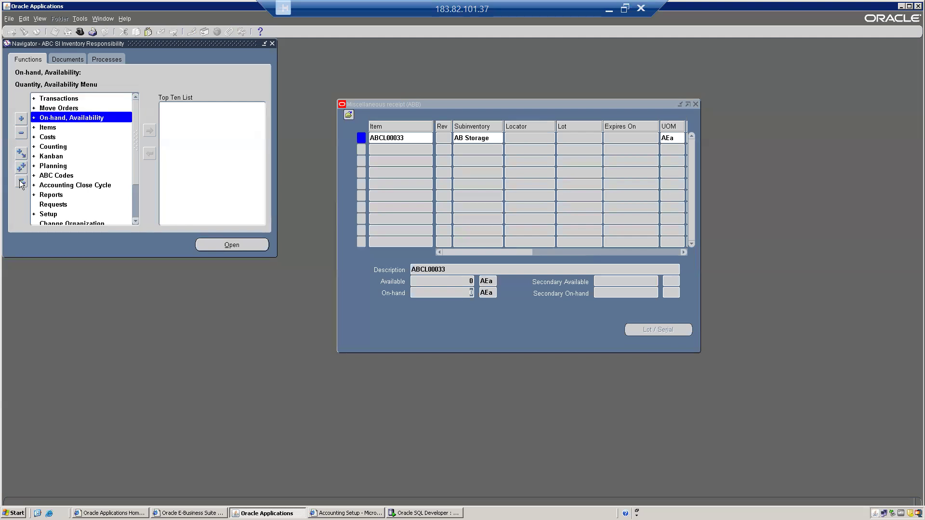
pyautogui.press('Return')
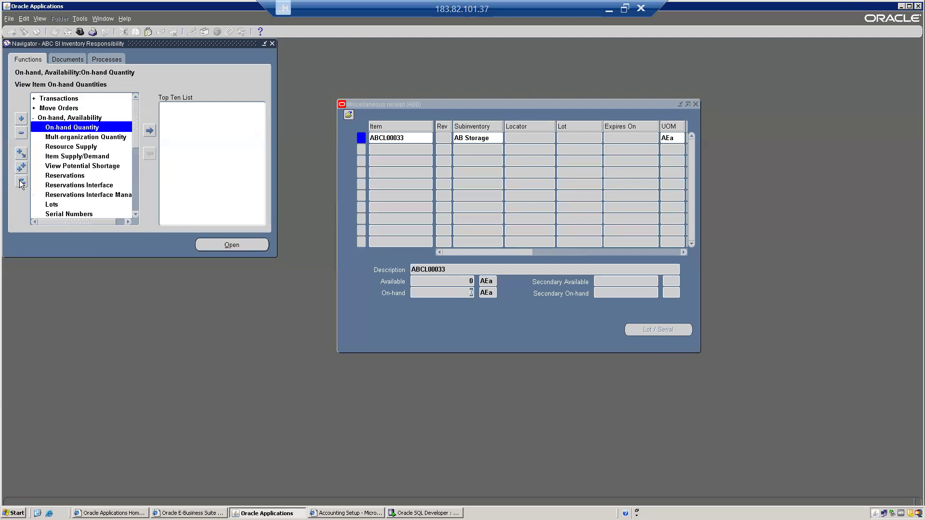
pyautogui.click(90, 127)
pyautogui.doubleClick(90, 127)
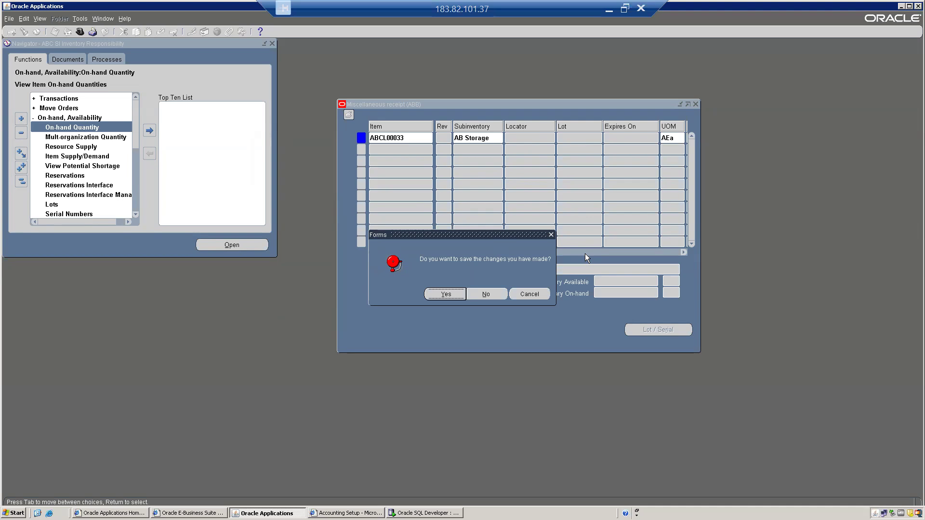
# Step: Save the receipt when prompted and dismiss the one-record-saved confirmation
pyautogui.moveTo(481, 236); pyautogui.dragTo(571, 162)
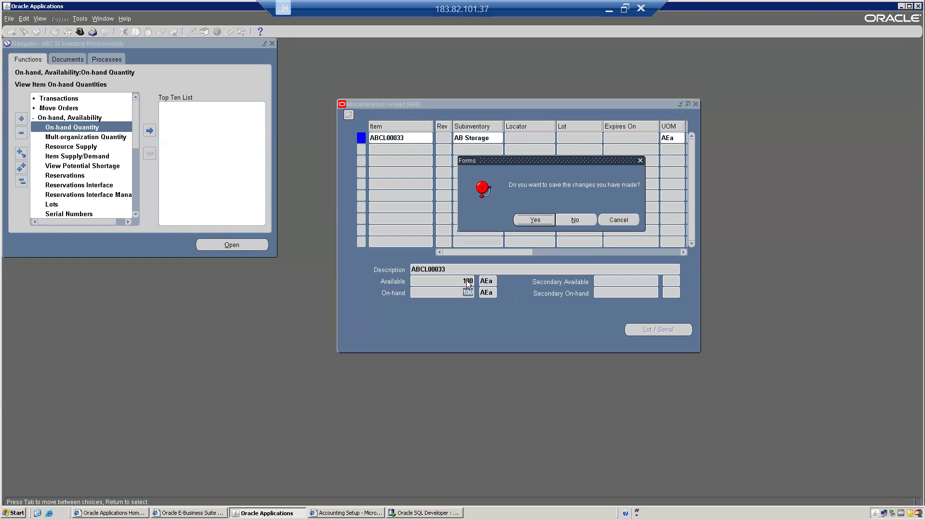
pyautogui.click(541, 219)
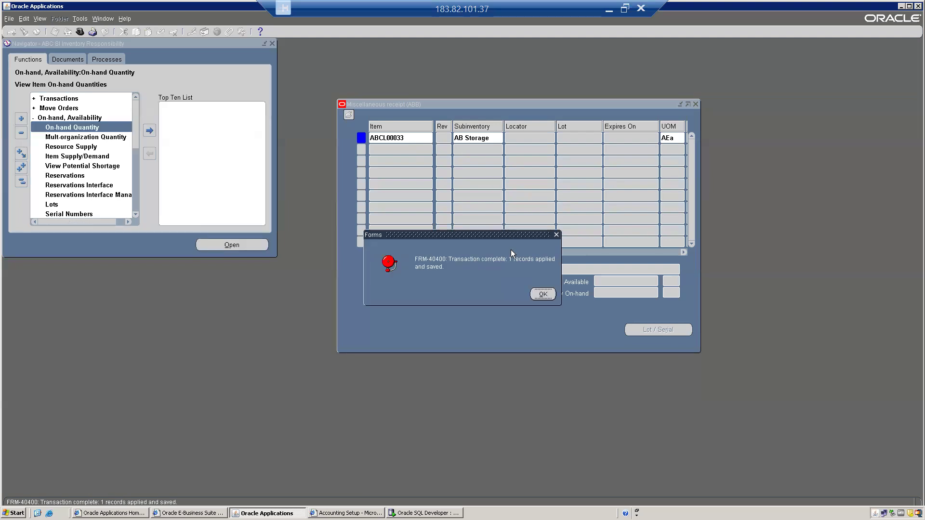
pyautogui.moveTo(453, 235); pyautogui.dragTo(562, 169)
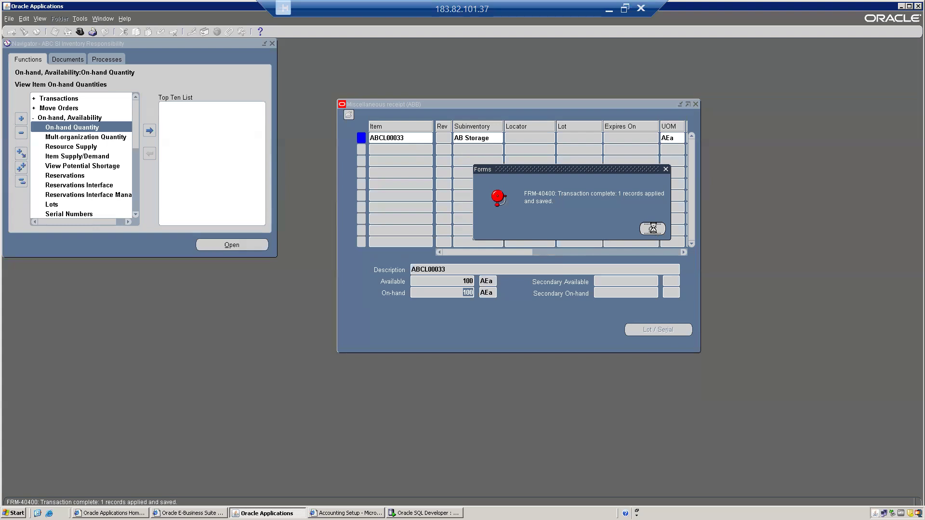
pyautogui.click(653, 229)
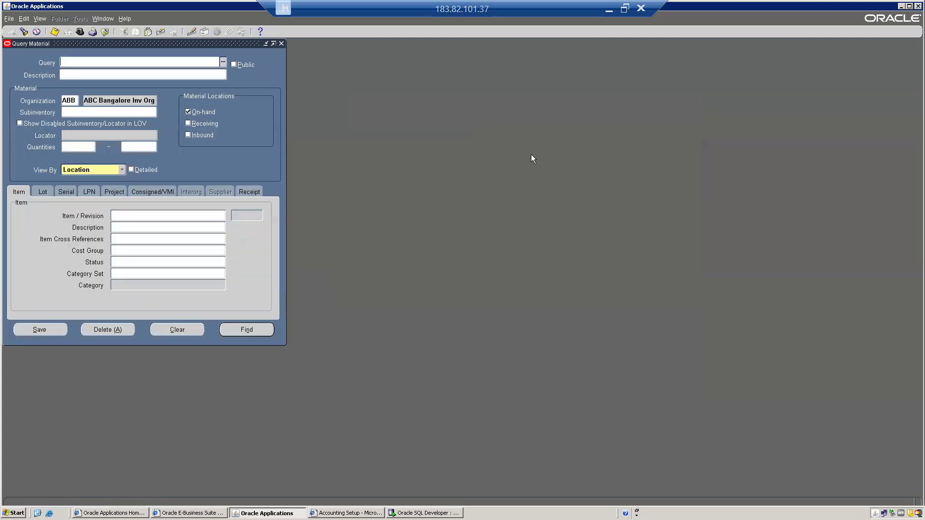
# Step: Run a detailed on-hand query for item ABCL00033 in organization ABB
pyautogui.moveTo(127, 42); pyautogui.dragTo(348, 79)
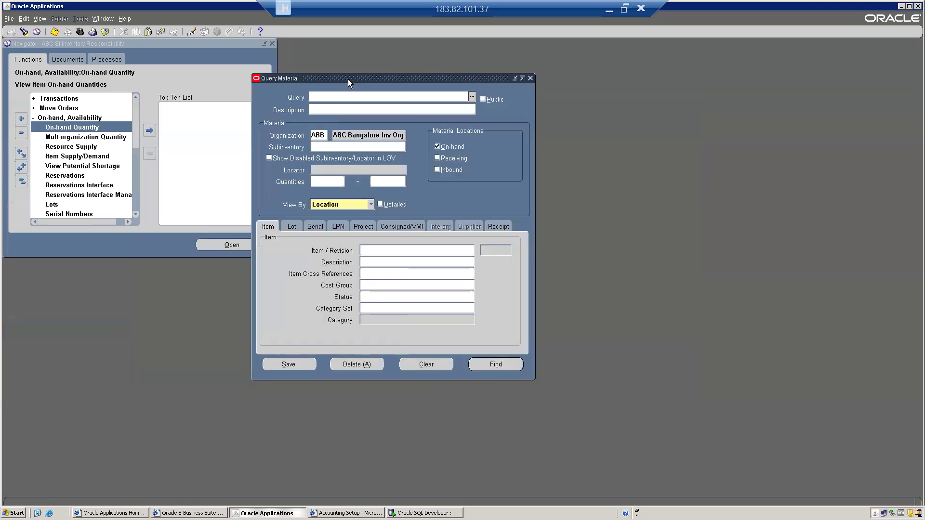
pyautogui.click(372, 249)
pyautogui.hotkey('ctrl', 'l')
pyautogui.press('Return')
pyautogui.press('Down')
pyautogui.press('Down')
pyautogui.press('Return')
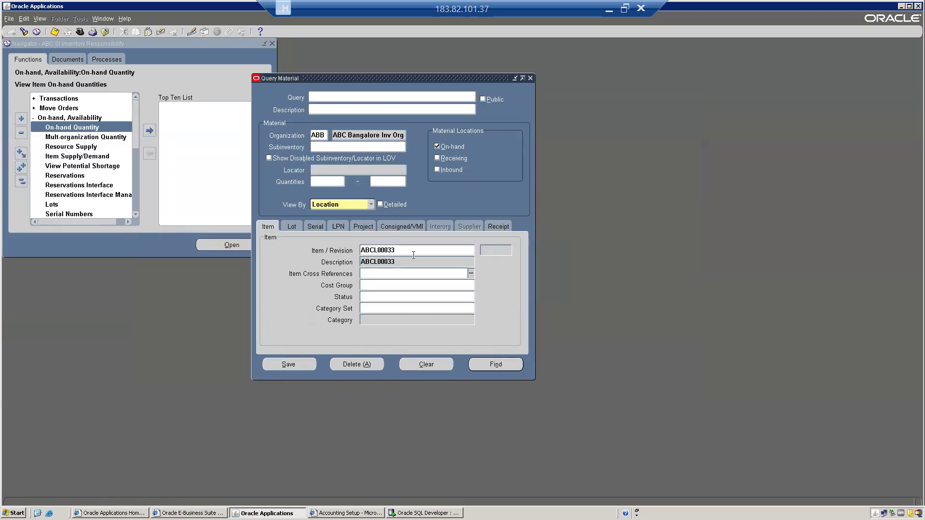
pyautogui.hotkey('shift', 'Tab')
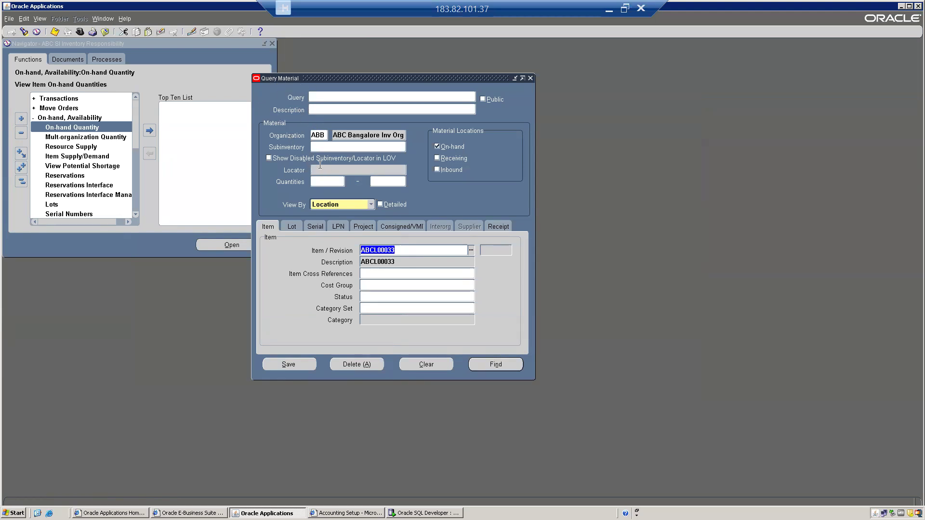
pyautogui.click(322, 134)
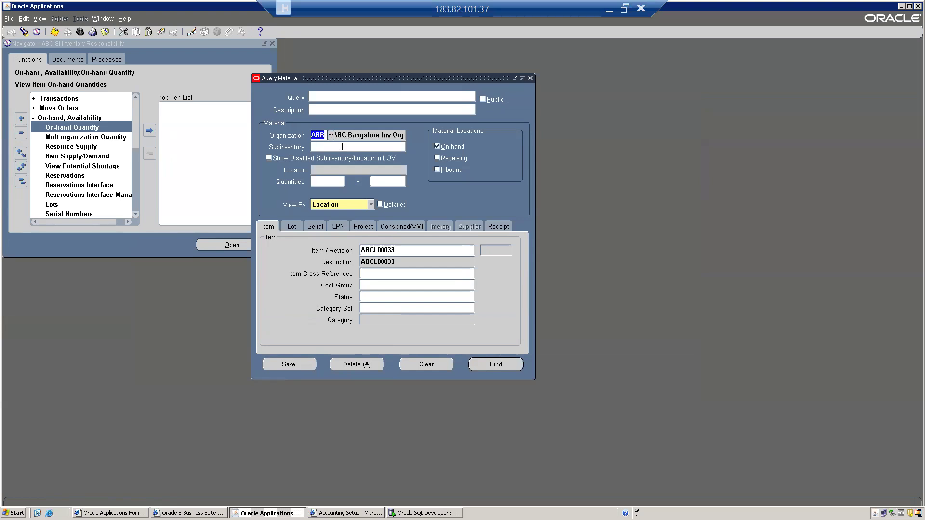
pyautogui.click(331, 148)
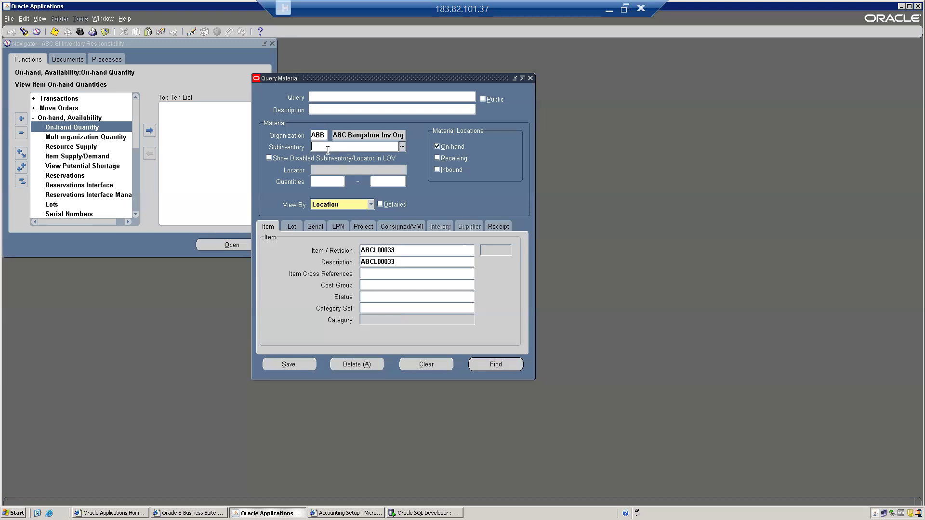
pyautogui.doubleClick(398, 252)
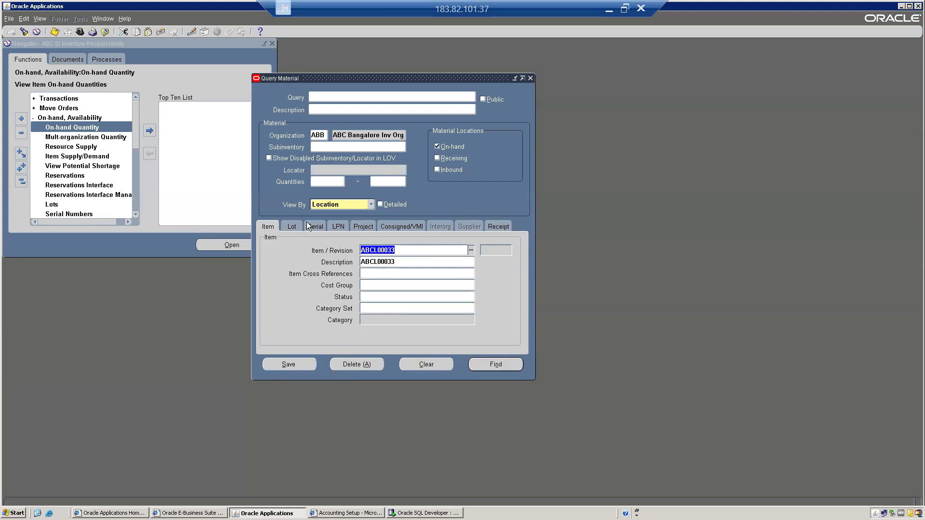
pyautogui.click(391, 206)
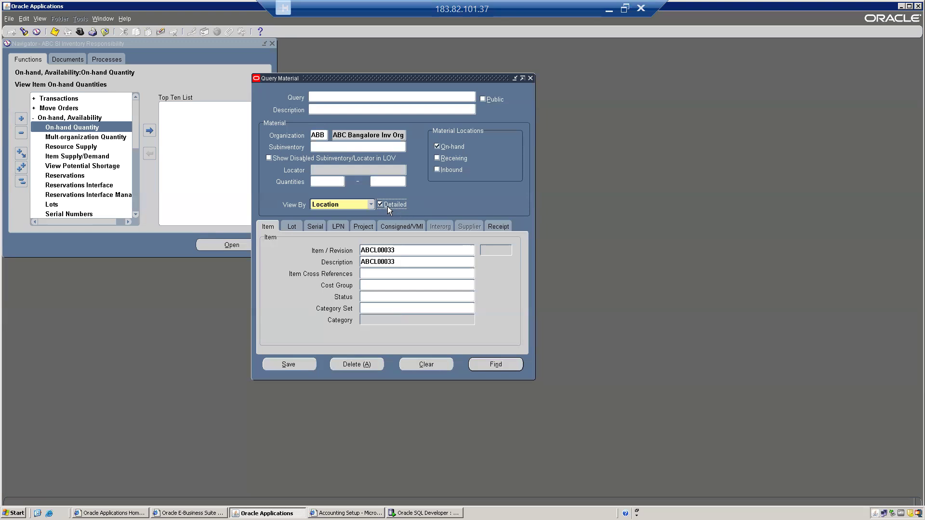
pyautogui.click(499, 365)
# Step: Widen the Material Workbench results to confirm ABCL00033's on-hand quantity of 100
pyautogui.moveTo(122, 44); pyautogui.dragTo(427, 103)
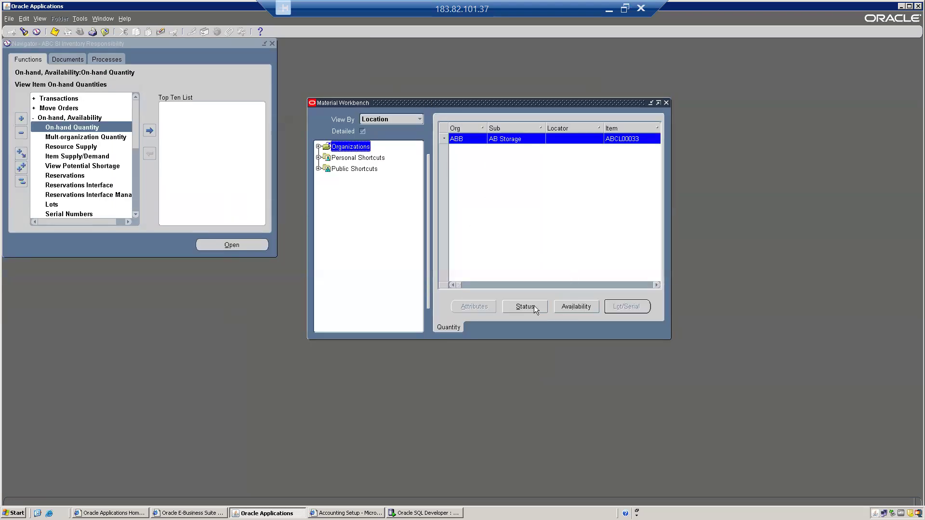
pyautogui.moveTo(670, 296); pyautogui.dragTo(902, 296)
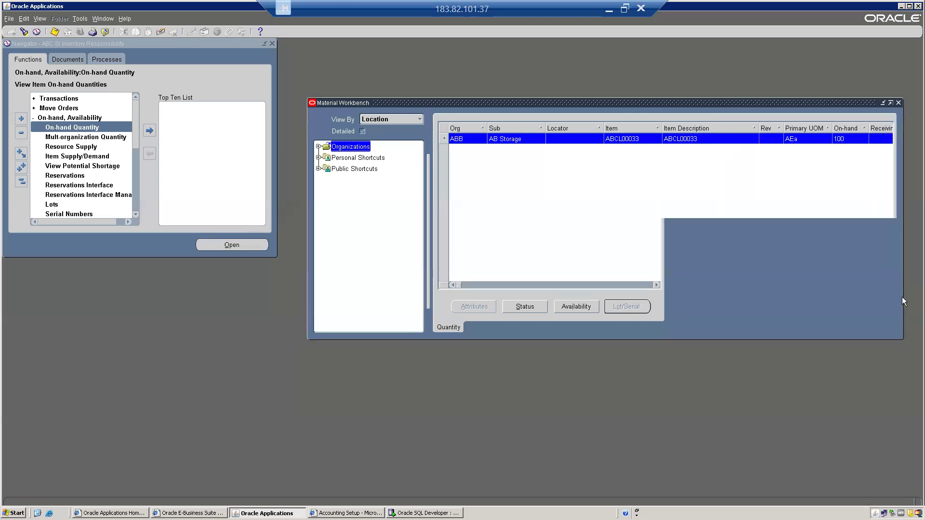
pyautogui.click(628, 138)
pyautogui.press('Tab')
pyautogui.press('Tab')
pyautogui.press('Tab')
pyautogui.press('Tab')
pyautogui.press('Tab')
pyautogui.moveTo(614, 100); pyautogui.dragTo(462, 71)
pyautogui.click(654, 110)
pyautogui.hotkey('shift', 'Tab')
pyautogui.hotkey('shift', 'Tab')
pyautogui.hotkey('shift', 'Tab')
pyautogui.hotkey('shift', 'Tab')
pyautogui.hotkey('shift', 'Tab')
pyautogui.hotkey('shift', 'Tab')
pyautogui.hotkey('shift', 'Tab')
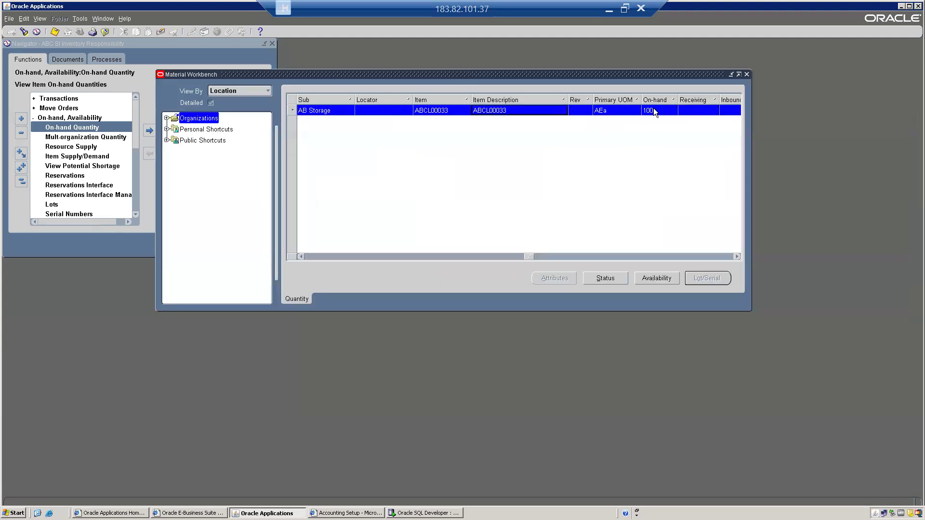
# Step: Review ABCL00033's availability: total 100, available to reserve 100, available to transact 100
pyautogui.click(666, 278)
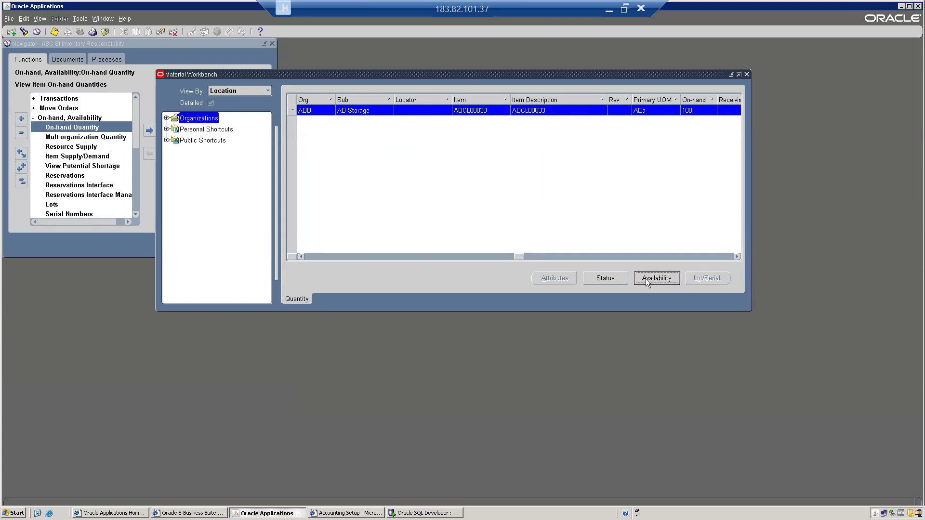
pyautogui.moveTo(72, 46); pyautogui.dragTo(392, 145)
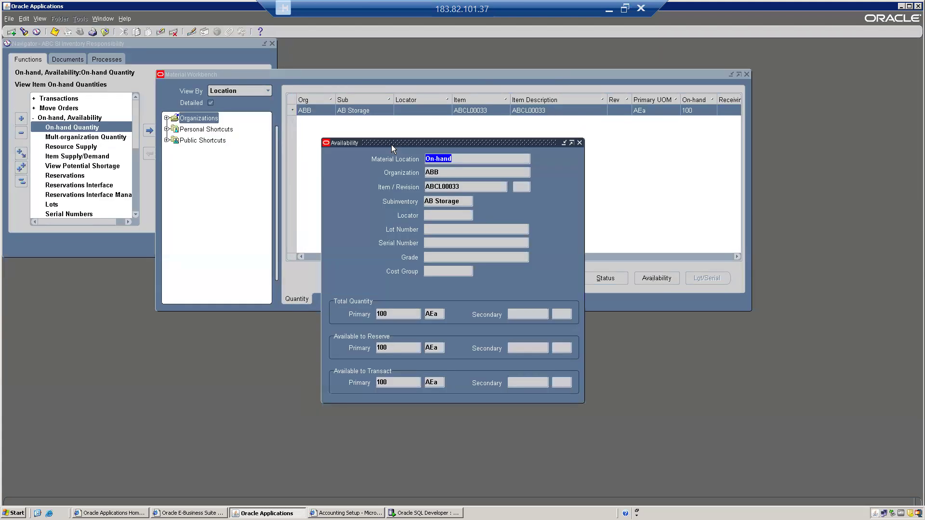
pyautogui.click(398, 312)
pyautogui.click(390, 344)
pyautogui.click(389, 384)
pyautogui.click(401, 312)
pyautogui.click(409, 348)
pyautogui.click(393, 383)
pyautogui.click(393, 349)
pyautogui.click(394, 381)
# Step: Close the availability and workbench windows and launch the Miscellaneous Transaction form
pyautogui.hotkey('alt', 'f')
pyautogui.press('c')
pyautogui.click(21, 181)
pyautogui.press('Down')
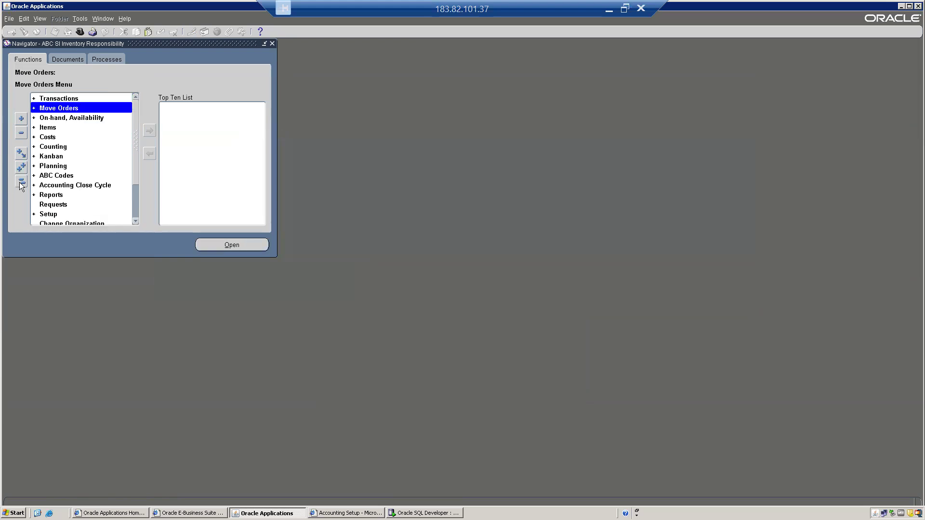
pyautogui.press('Up')
pyautogui.press('Right')
pyautogui.press('Down')
pyautogui.press('Down')
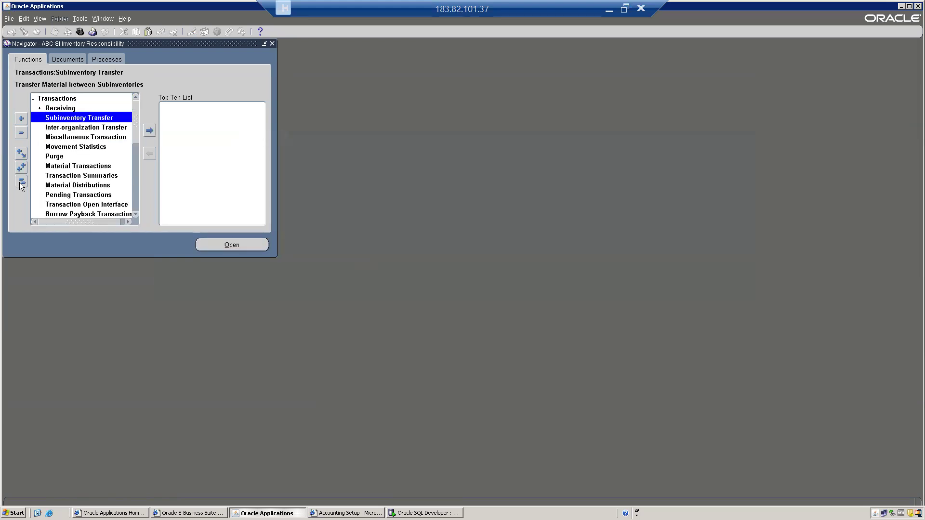
pyautogui.press('Down')
pyautogui.press('Down')
pyautogui.press('Return')
# Step: Set the transaction type to Miscellaneous issue
pyautogui.press('Tab')
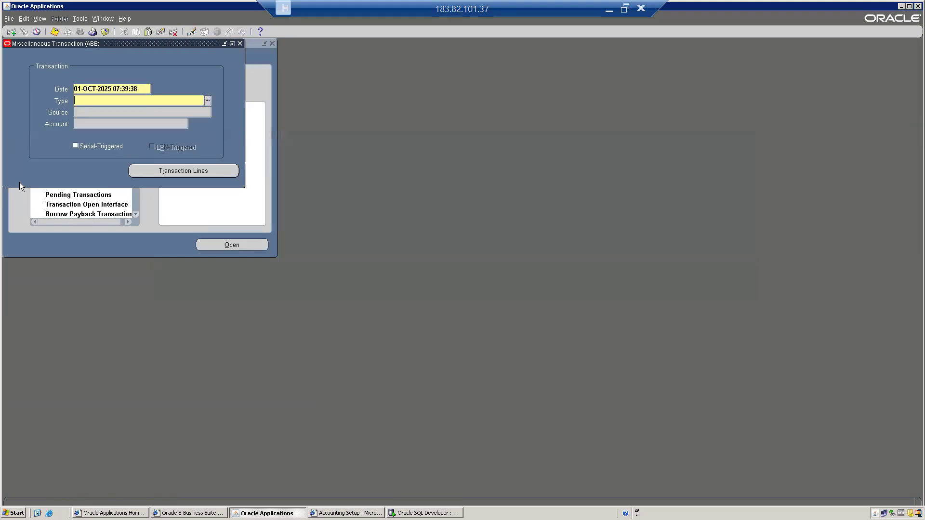
pyautogui.write('m')
pyautogui.press('Tab')
pyautogui.press('Down')
pyautogui.press('Down')
pyautogui.press('Return')
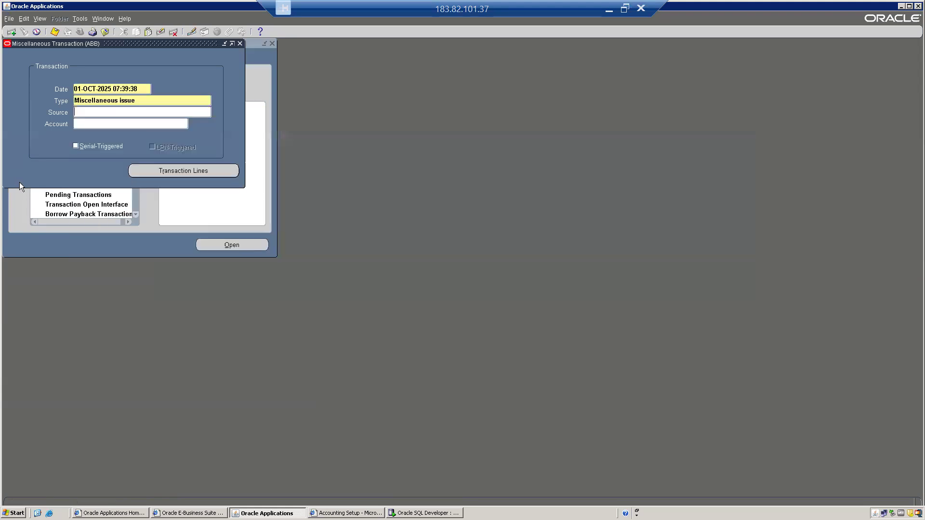
# Step: Add item ABCL00033 on the first transaction line
pyautogui.click(166, 171)
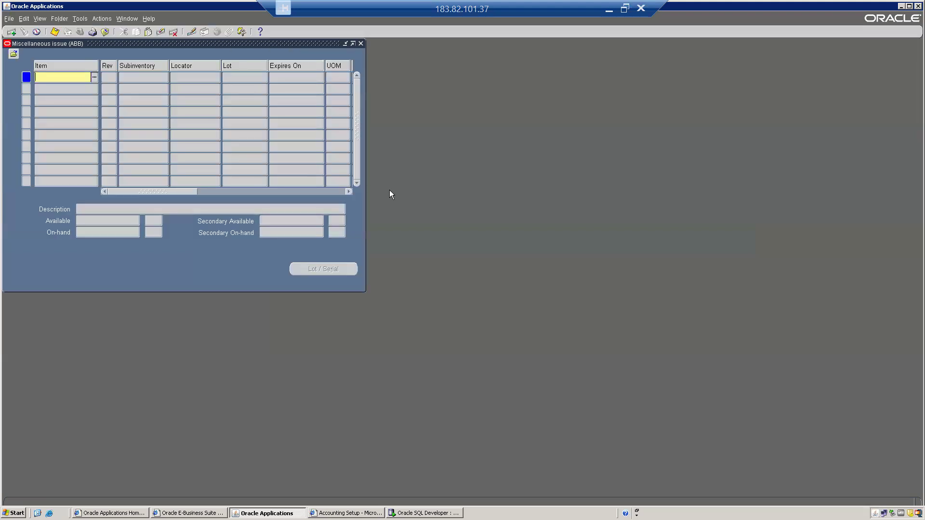
pyautogui.moveTo(108, 43); pyautogui.dragTo(245, 104)
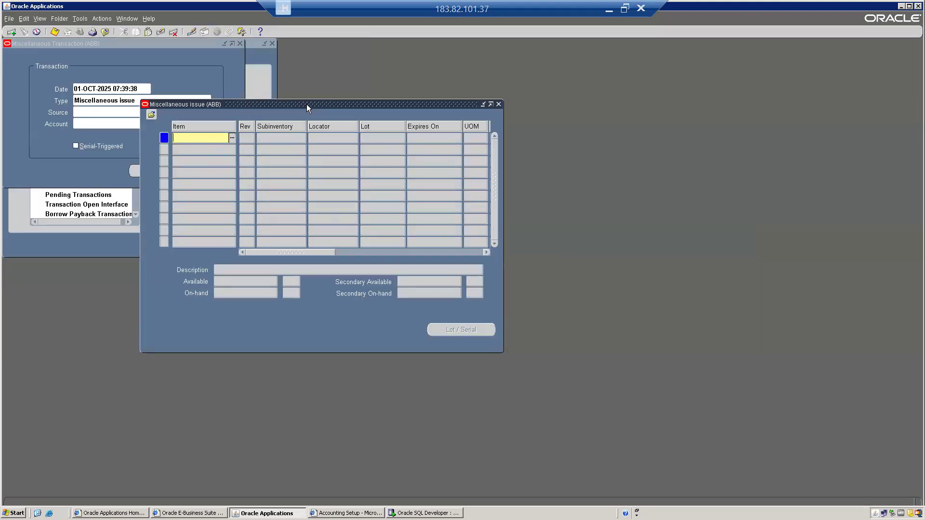
pyautogui.moveTo(306, 104); pyautogui.dragTo(380, 104)
pyautogui.hotkey('ctrl', 'l')
pyautogui.press('Return')
pyautogui.press('Down')
pyautogui.press('Down')
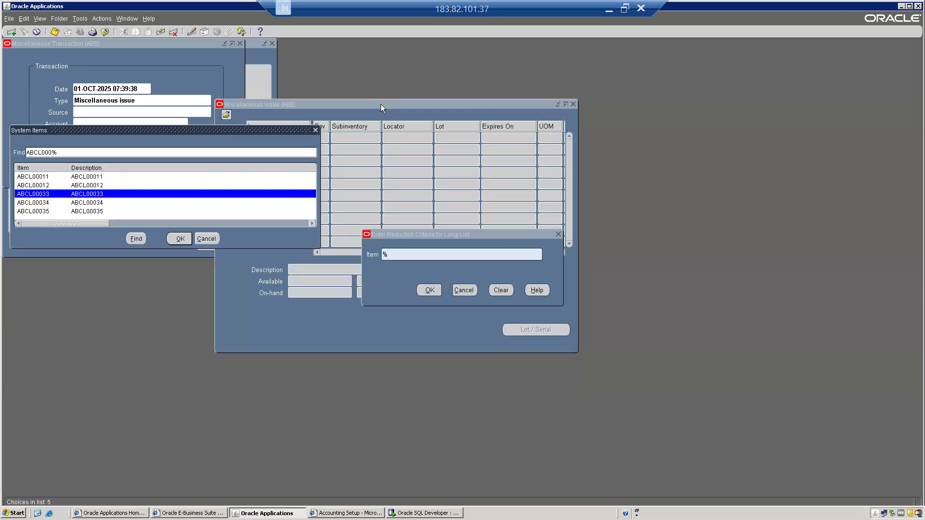
pyautogui.press('Return')
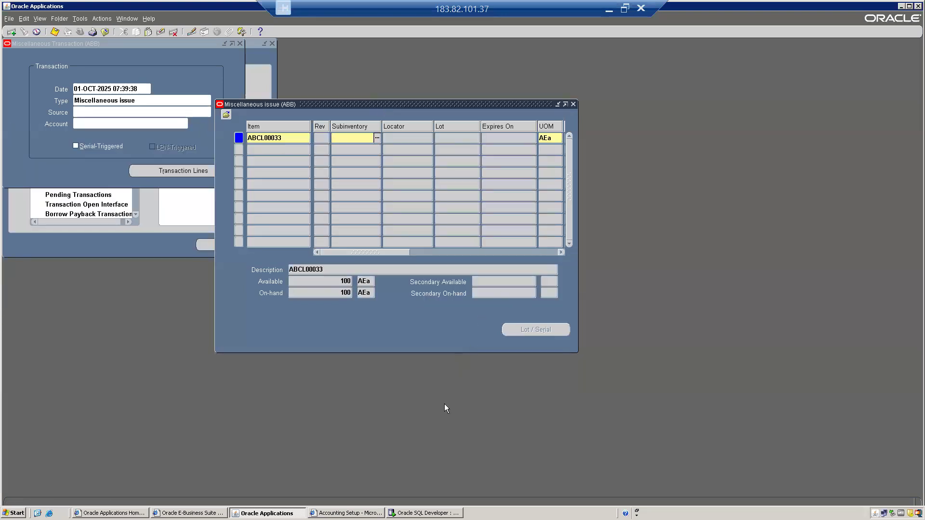
# Step: Issue 50 of ABCL00033 from AB Storage against 100 available, then review the line's columns
pyautogui.doubleClick(343, 282)
pyautogui.click(344, 135)
pyautogui.hotkey('ctrl', 'l')
pyautogui.press('Tab')
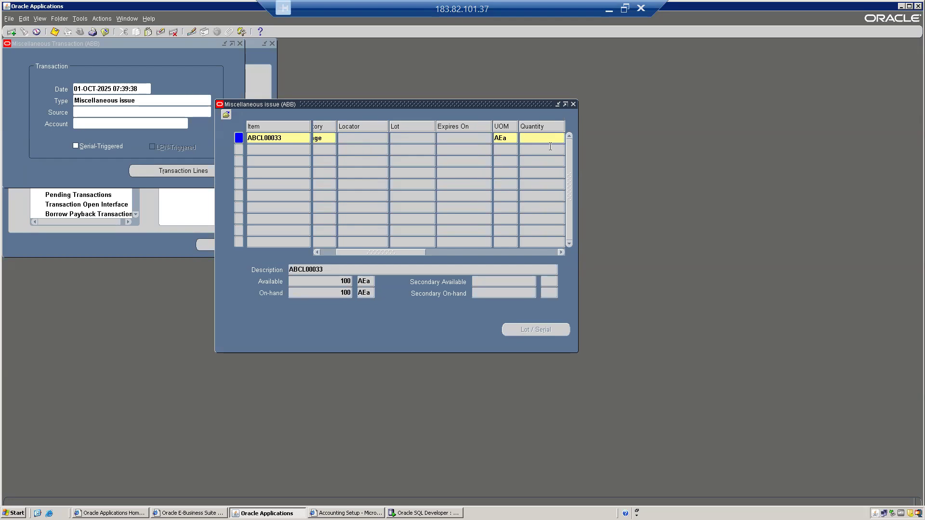
pyautogui.write('50')
pyautogui.press('Tab')
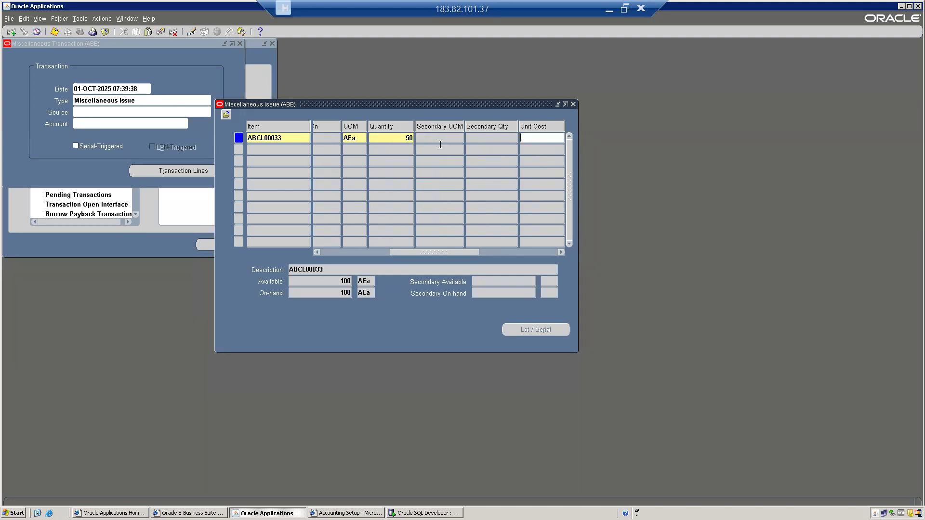
pyautogui.press('Tab')
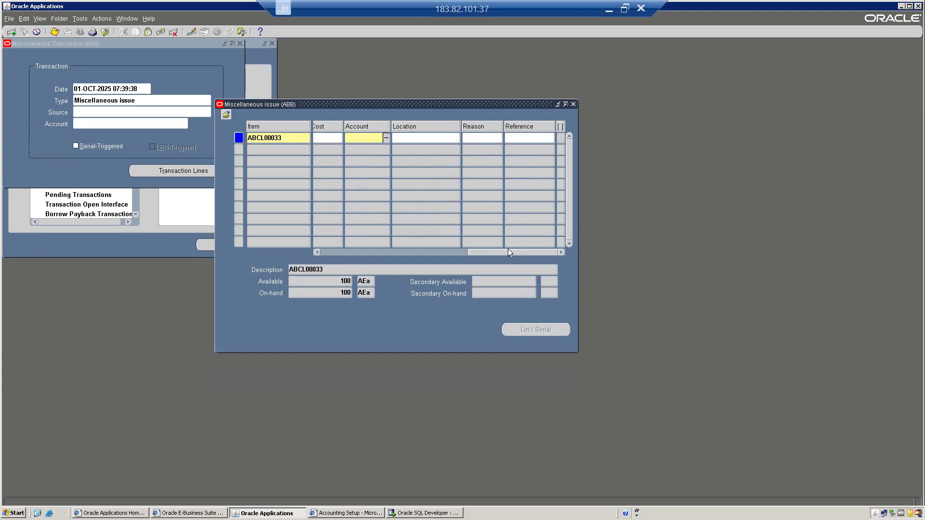
pyautogui.moveTo(501, 251); pyautogui.dragTo(423, 253)
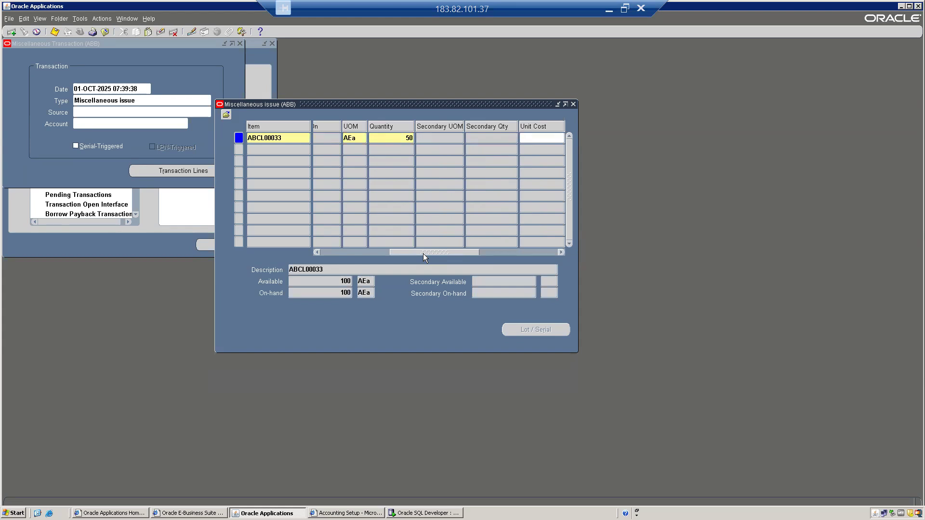
pyautogui.moveTo(415, 251)
pyautogui.mouseDown()
pyautogui.moveTo(450, 250)
pyautogui.moveTo(415, 250)
pyautogui.mouseUp()
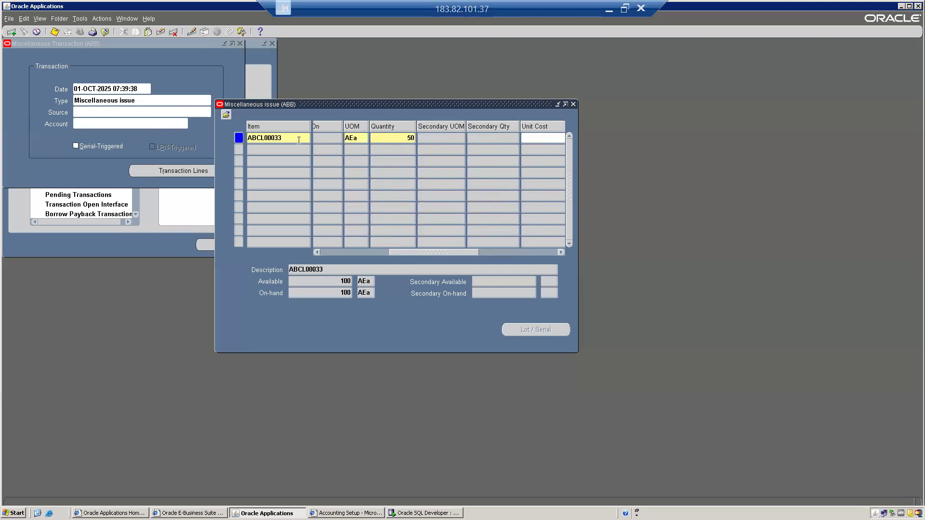
pyautogui.moveTo(424, 251); pyautogui.dragTo(484, 245)
# Step: Charge the line to Company 10, Warehouse Dept 105, MISC Account 1019, location 111 Bangalore
pyautogui.click(417, 137)
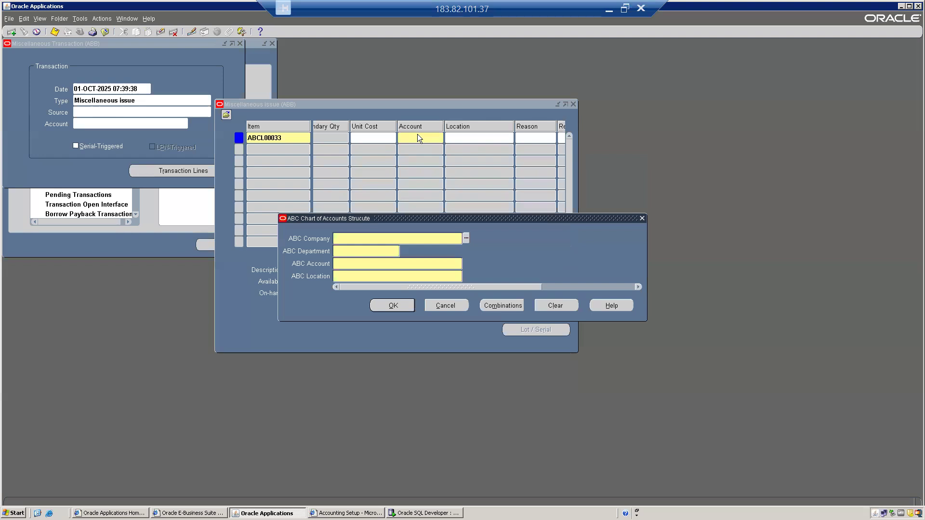
pyautogui.hotkey('ctrl', 'l')
pyautogui.press('Return')
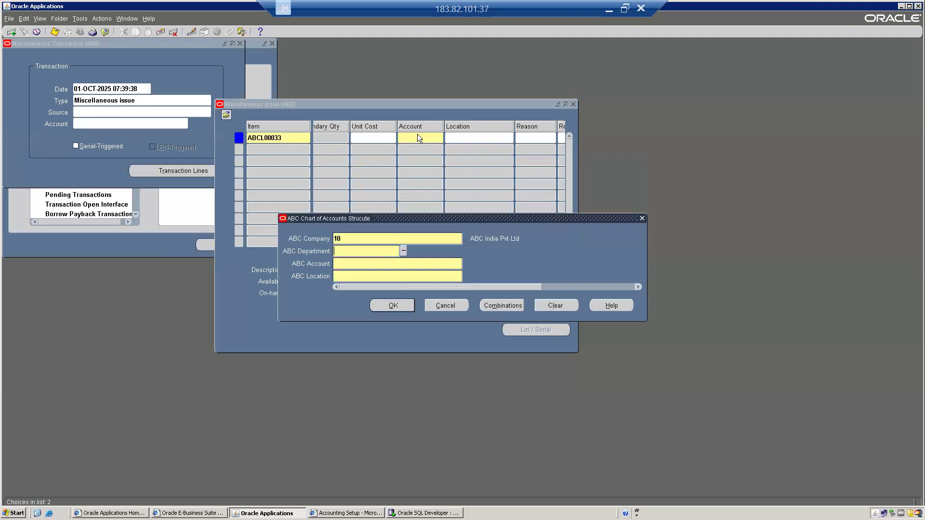
pyautogui.hotkey('ctrl', 'l')
pyautogui.press('Down')
pyautogui.press('Down')
pyautogui.press('Down')
pyautogui.press('Down')
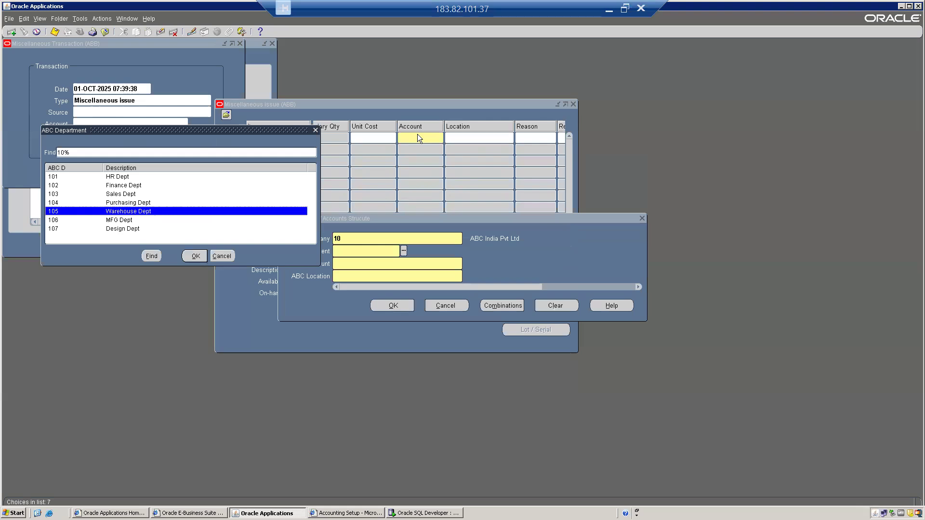
pyautogui.press('Return')
pyautogui.hotkey('ctrl', 'l')
pyautogui.press('Down')
pyautogui.press('Down')
pyautogui.press('Down')
pyautogui.press('Down')
pyautogui.press('Down')
pyautogui.press('Down')
pyautogui.press('Down')
pyautogui.press('Down')
pyautogui.press('Down')
pyautogui.press('Down')
pyautogui.press('Down')
pyautogui.press('Down')
pyautogui.press('Down')
pyautogui.press('Down')
pyautogui.press('Down')
pyautogui.press('Down')
pyautogui.press('Down')
pyautogui.press('Down')
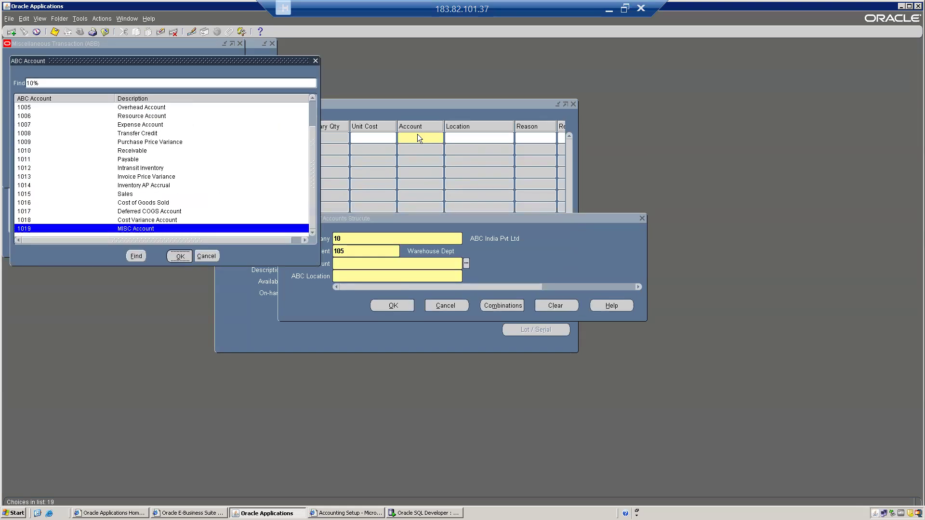
pyautogui.press('Return')
pyautogui.hotkey('ctrl', 'l')
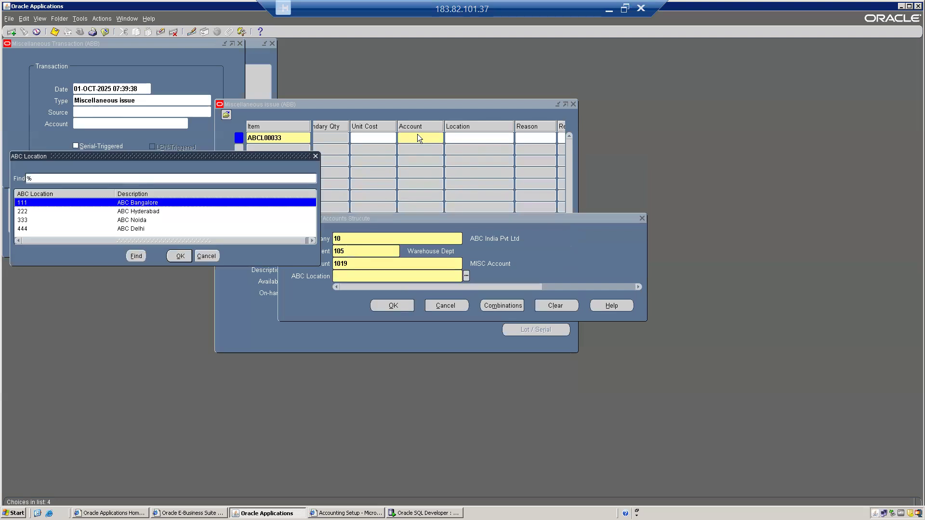
pyautogui.press('Return')
pyautogui.click(407, 306)
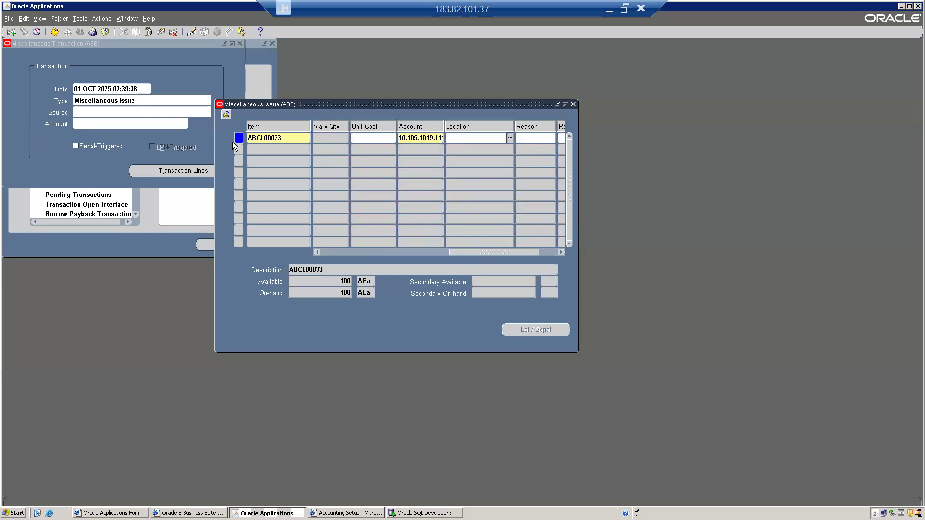
# Step: Save the 50-unit ABCL00033 miscellaneous issue and begin closing the form via File
pyautogui.click(336, 282)
pyautogui.click(56, 32)
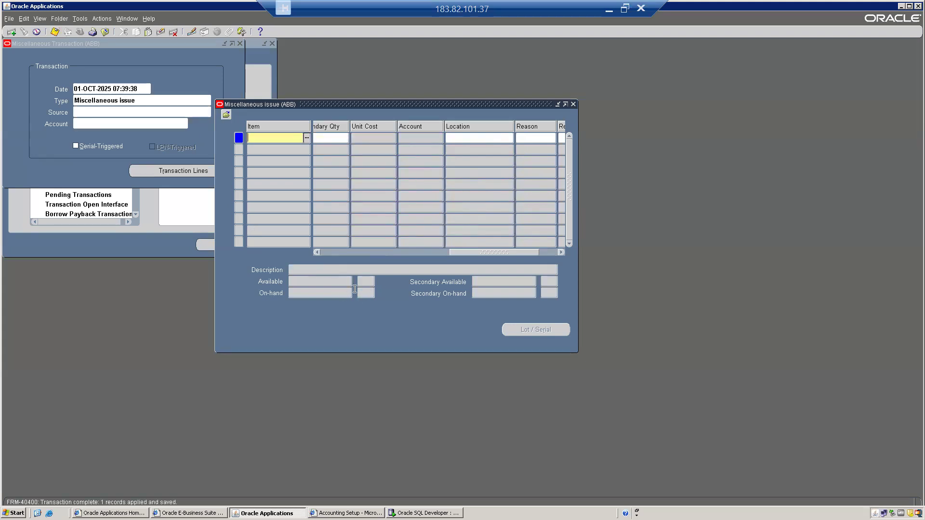
pyautogui.hotkey('alt', 'f')
# Step: Close the transaction form and launch the On-hand Quantity query
pyautogui.press('c')
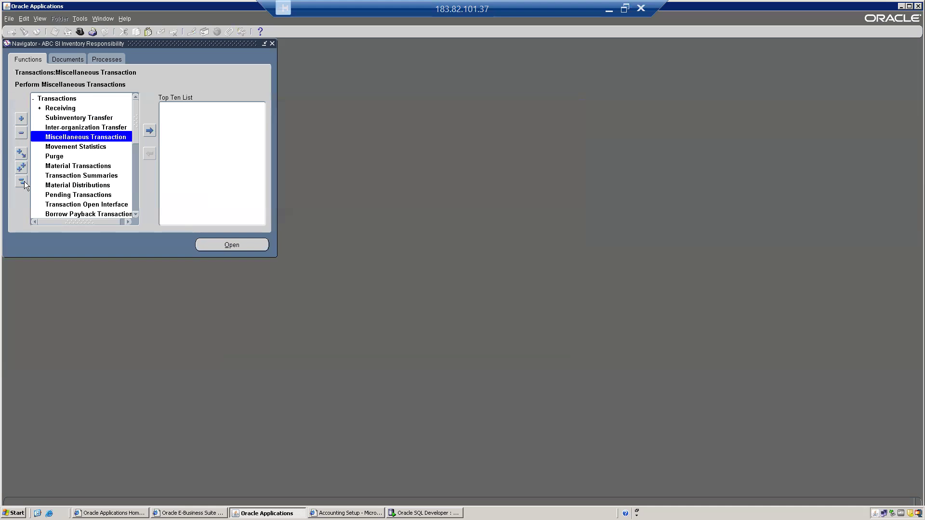
pyautogui.click(24, 184)
pyautogui.doubleClick(75, 121)
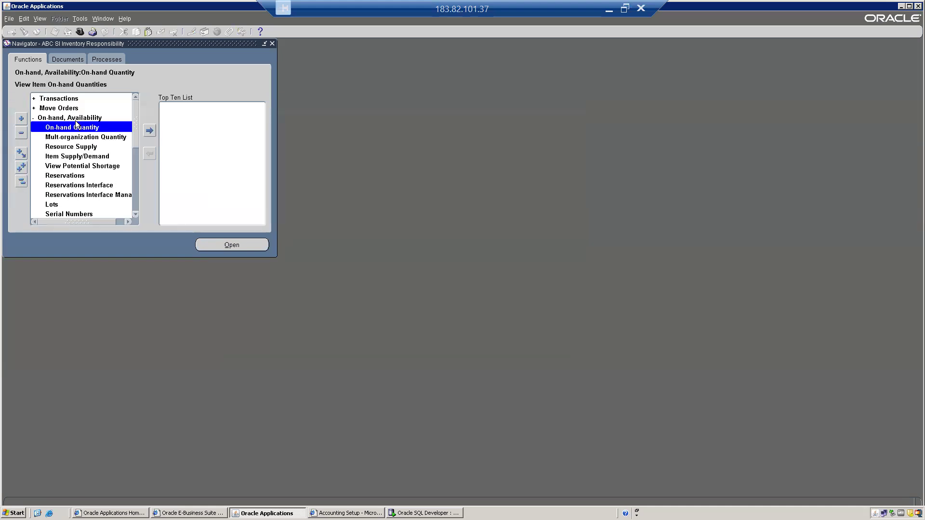
pyautogui.doubleClick(76, 127)
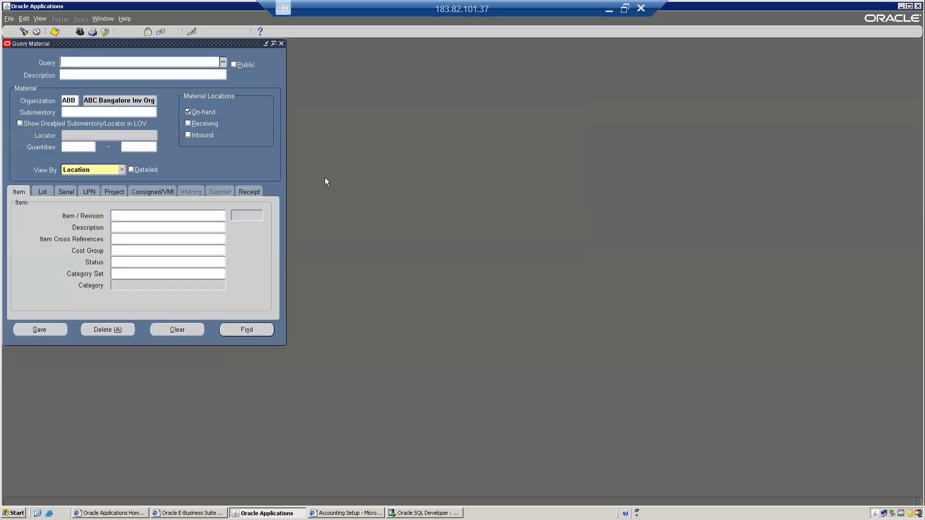
# Step: Run a detailed on-hand query for item ABCL00033
pyautogui.click(129, 215)
pyautogui.hotkey('ctrl', 'l')
pyautogui.press('Return')
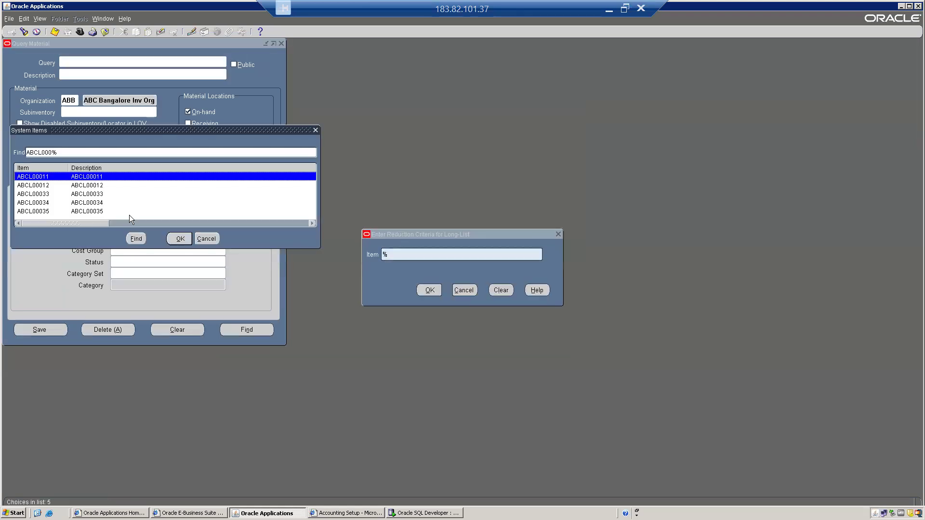
pyautogui.press('Down')
pyautogui.press('Down')
pyautogui.press('Return')
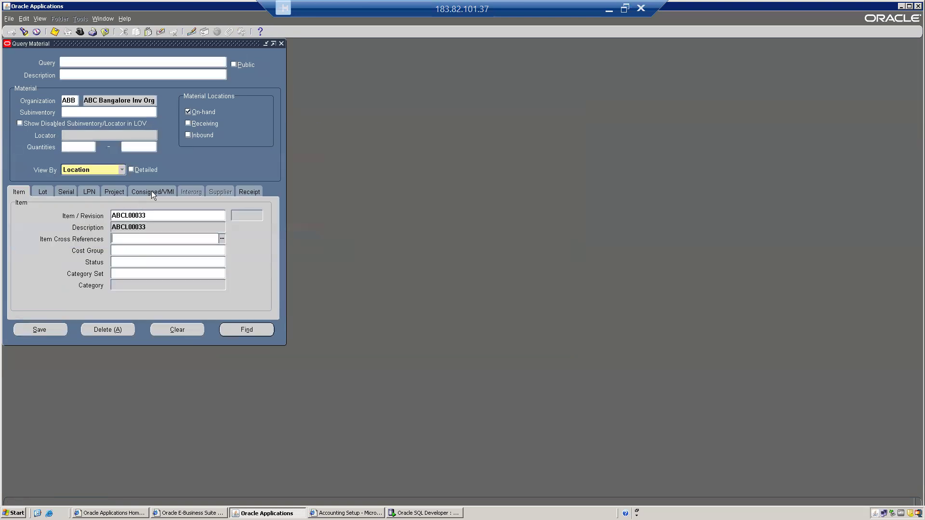
pyautogui.click(132, 170)
pyautogui.click(246, 330)
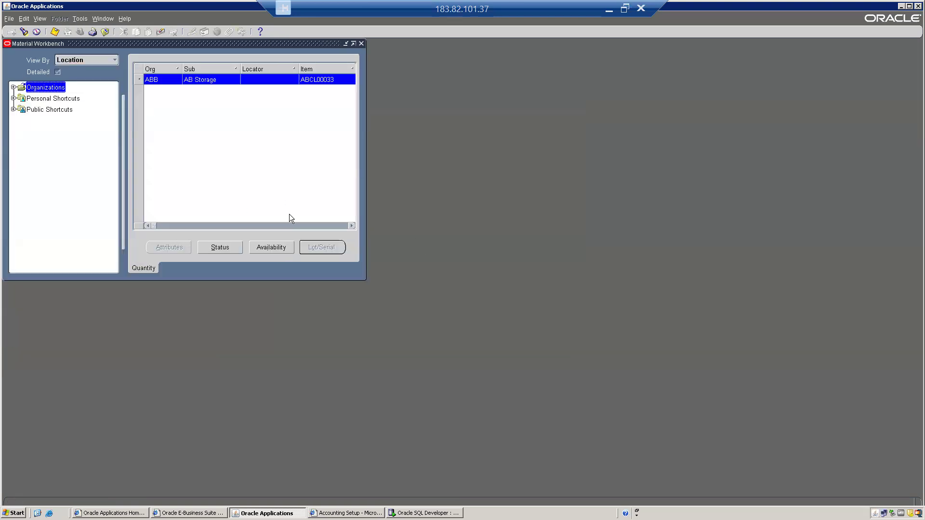
# Step: Confirm ABCL00033 shows 50 on hand, reservable and transactable, then close the workbench
pyautogui.moveTo(366, 242); pyautogui.dragTo(620, 251)
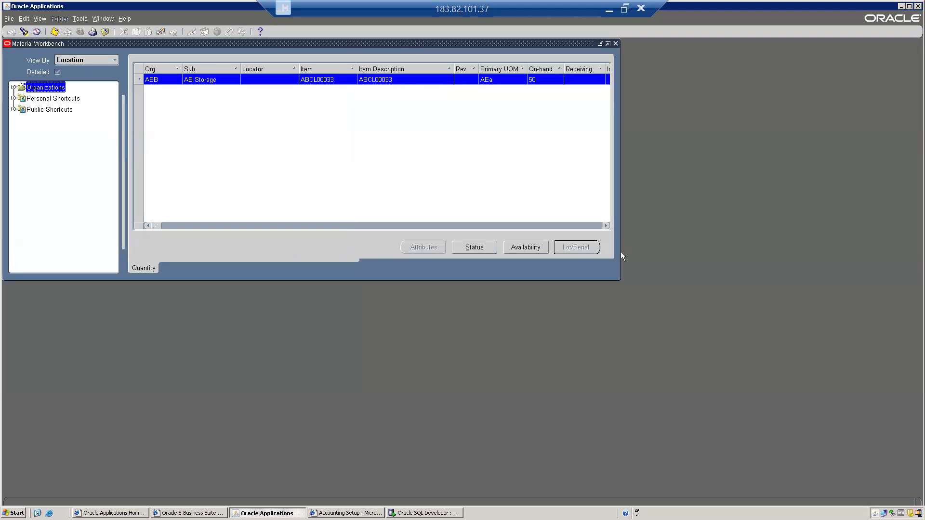
pyautogui.click(529, 80)
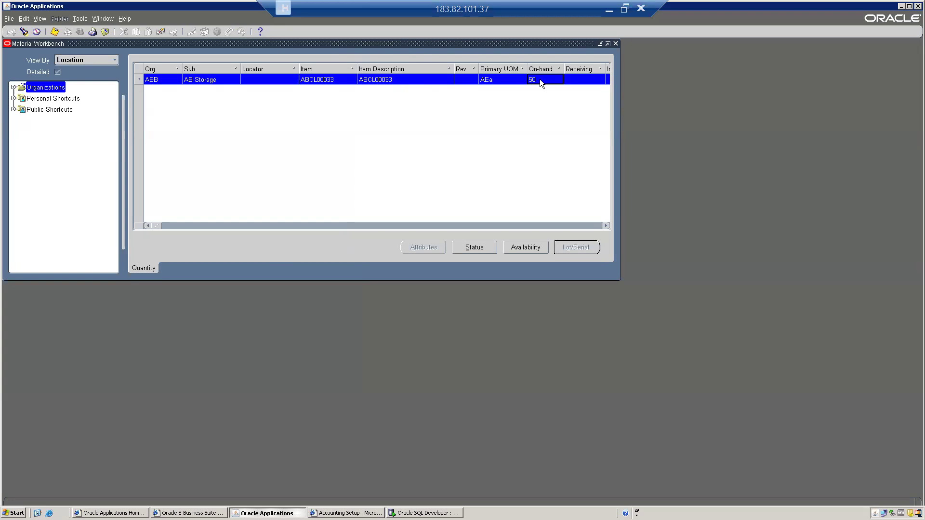
pyautogui.click(525, 247)
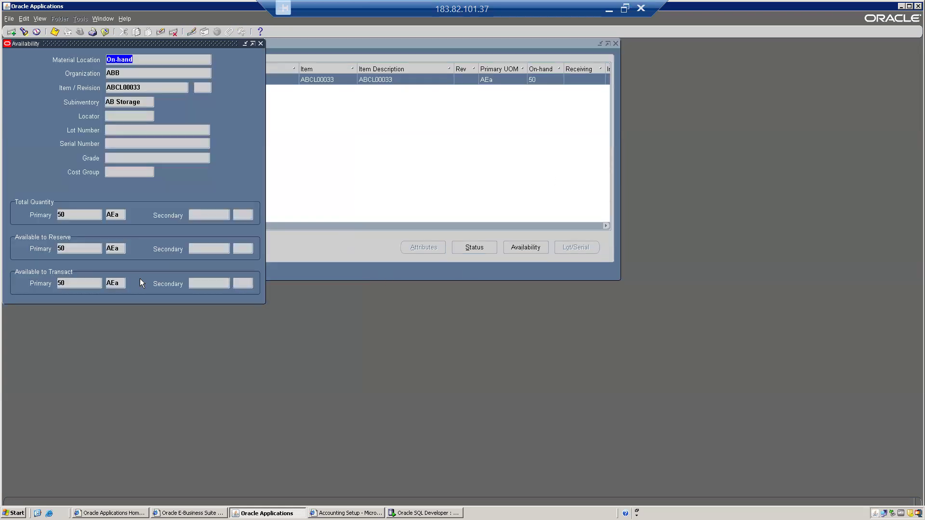
pyautogui.click(62, 211)
pyautogui.click(68, 247)
pyautogui.click(65, 283)
pyautogui.hotkey('alt', 'f')
pyautogui.press('c')
pyautogui.click(22, 182)
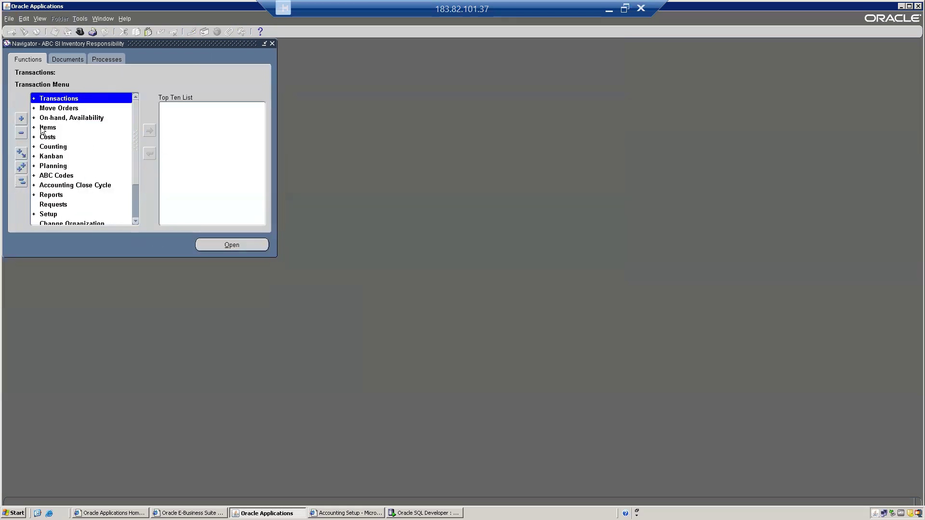
# Step: Start a new Miscellaneous Transaction with type Miscellaneous issue
pyautogui.press('Right')
pyautogui.press('Down')
pyautogui.press('Down')
pyautogui.press('Down')
pyautogui.press('Down')
pyautogui.press('Return')
pyautogui.write('m')
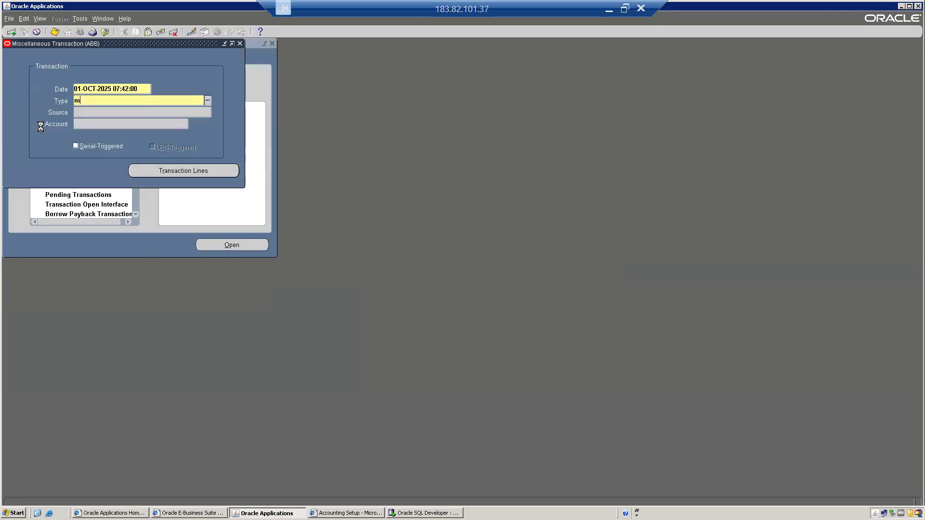
pyautogui.press('Tab')
pyautogui.press('Down')
pyautogui.press('Down')
pyautogui.press('Return')
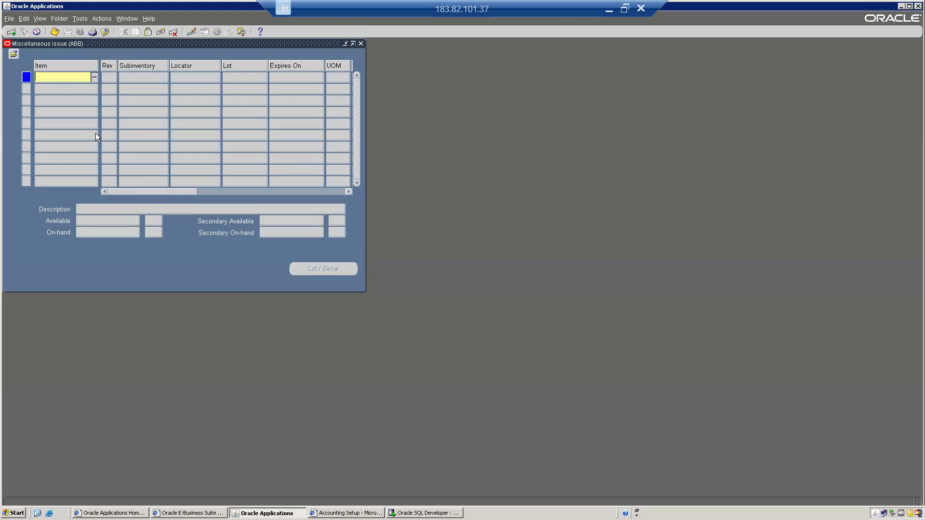
# Step: Add a line issuing 12 of ABCL00033 from AB Storage and bring up its account segments
pyautogui.hotkey('ctrl', 'l')
pyautogui.press('Return')
pyautogui.press('Down')
pyautogui.press('Down')
pyautogui.press('Return')
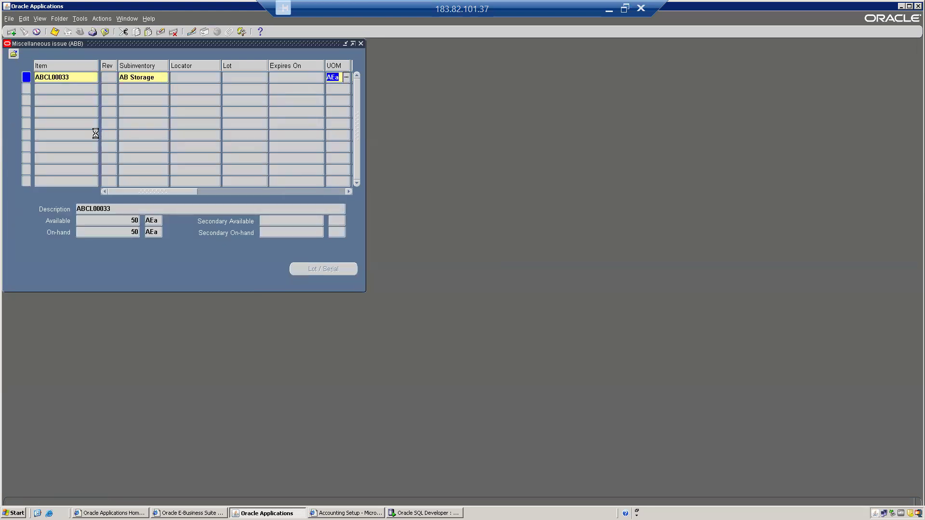
pyautogui.press('Tab')
pyautogui.write('12')
pyautogui.press('Tab')
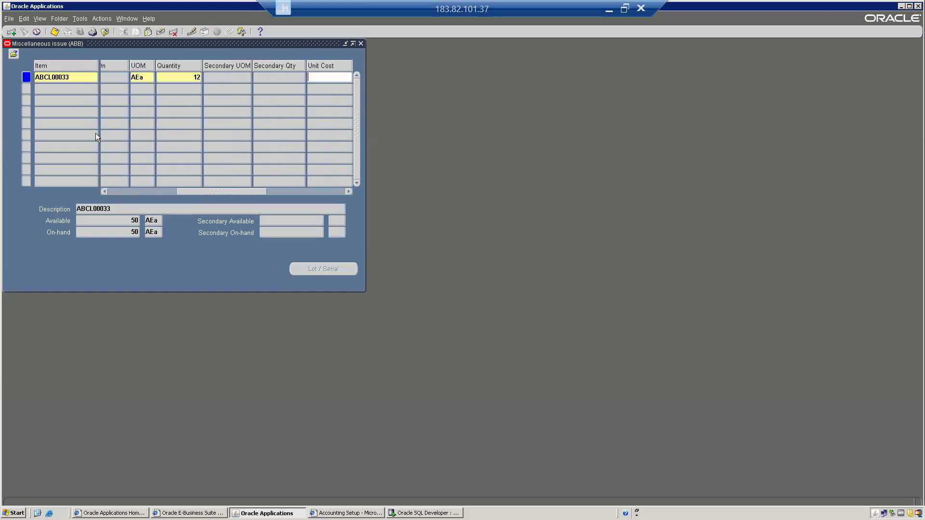
pyautogui.press('Tab')
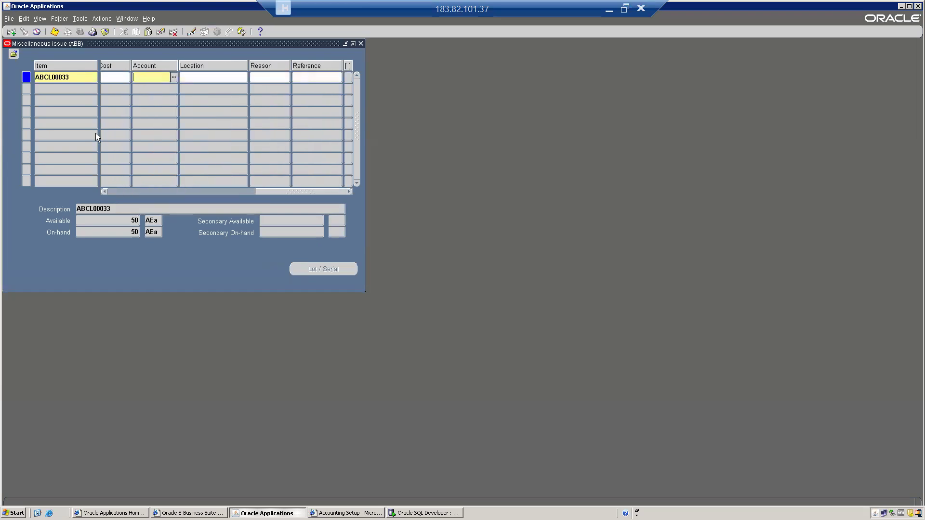
pyautogui.hotkey('ctrl', 'l')
pyautogui.hotkey('ctrl', 'l')
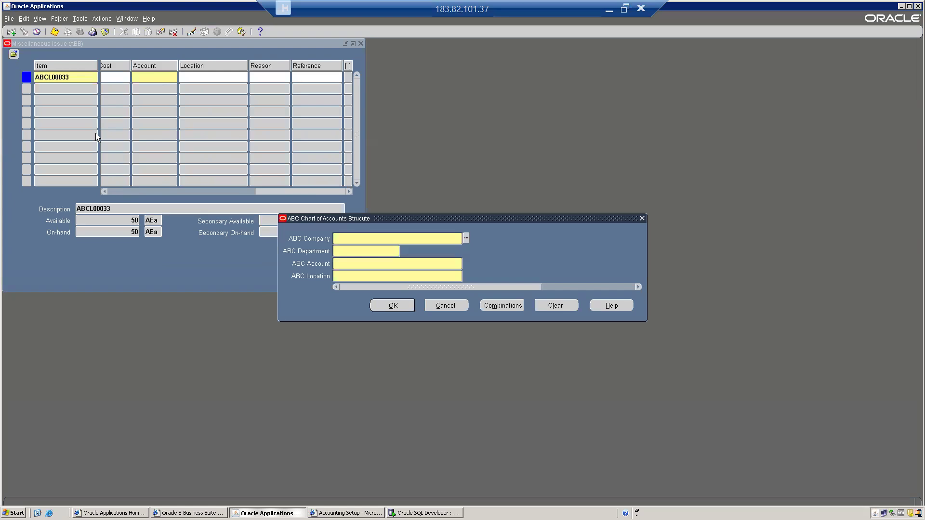
# Step: Set the line's account to 10.105.1019.111 (Warehouse Dept, MISC Account, ABC Bangalore)
pyautogui.press('Return')
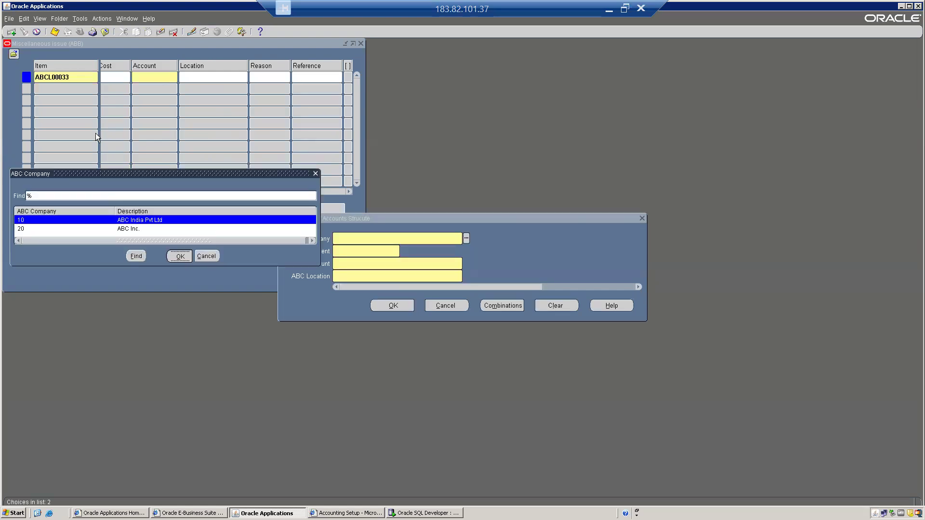
pyautogui.hotkey('ctrl', 'l')
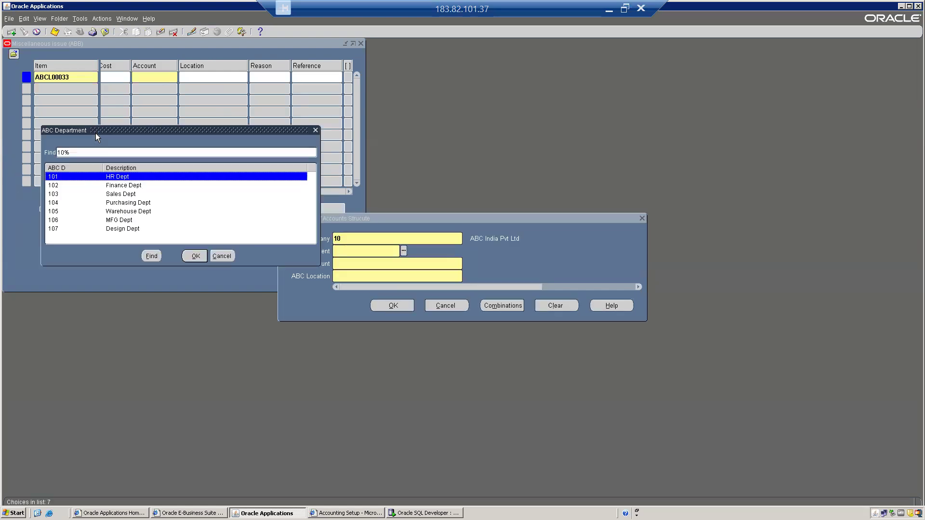
pyautogui.press('Down')
pyautogui.press('Down')
pyautogui.press('Down')
pyautogui.press('Down')
pyautogui.press('Return')
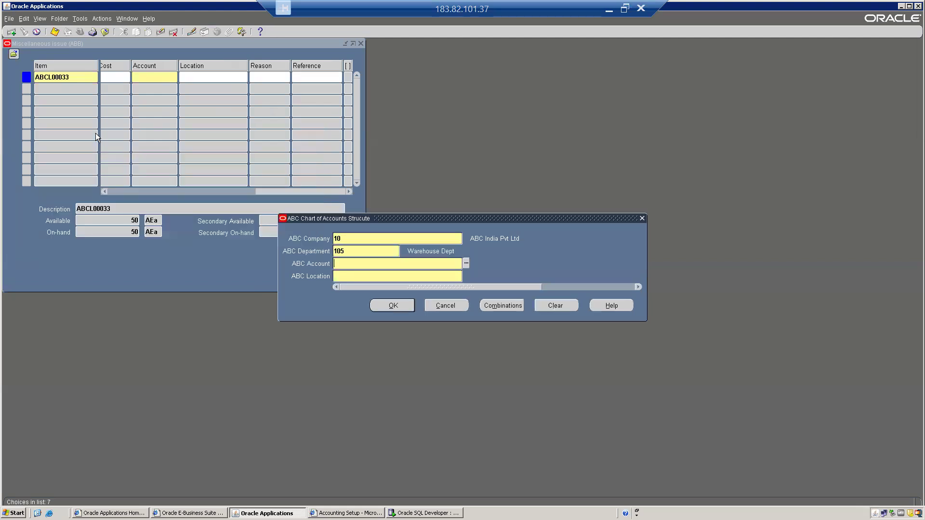
pyautogui.hotkey('ctrl', 'l')
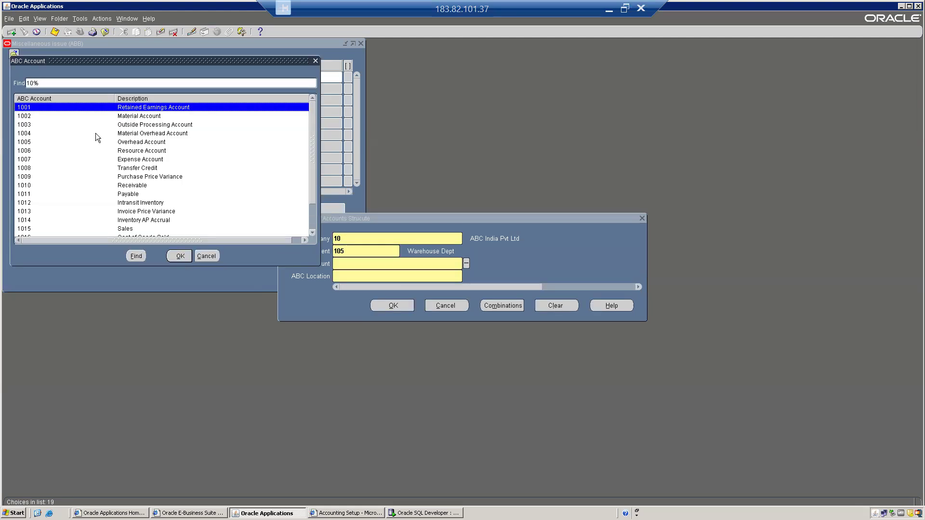
pyautogui.press('Down')
pyautogui.press('Down')
pyautogui.press('Down')
pyautogui.press('Down')
pyautogui.press('Down')
pyautogui.press('Down')
pyautogui.press('Down')
pyautogui.press('Down')
pyautogui.press('Down')
pyautogui.press('Down')
pyautogui.press('Down')
pyautogui.press('Down')
pyautogui.press('Down')
pyautogui.press('Down')
pyautogui.press('Down')
pyautogui.press('Down')
pyautogui.press('Down')
pyautogui.press('Down')
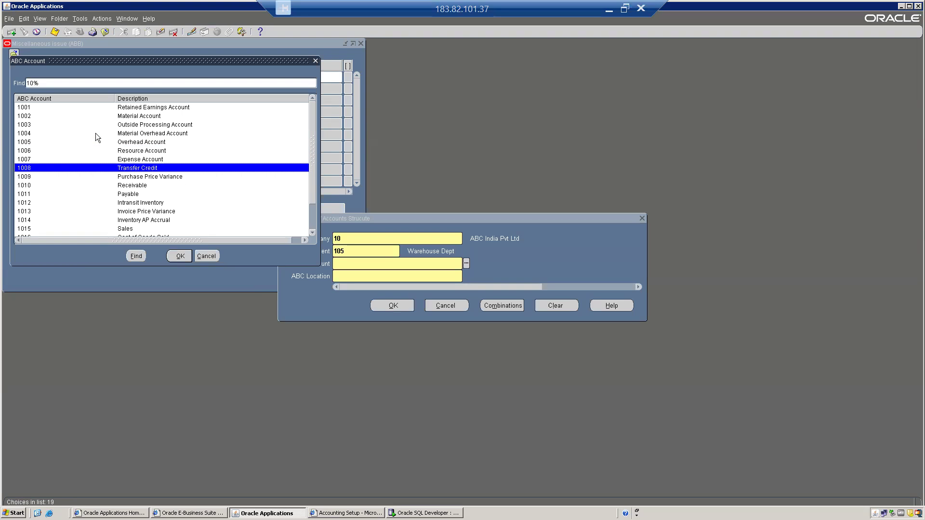
pyautogui.press('Return')
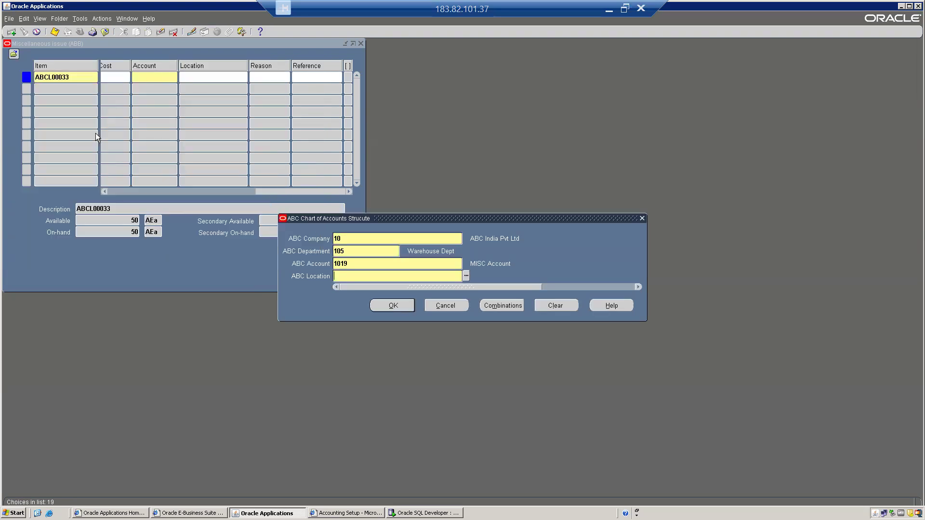
pyautogui.hotkey('ctrl', 'l')
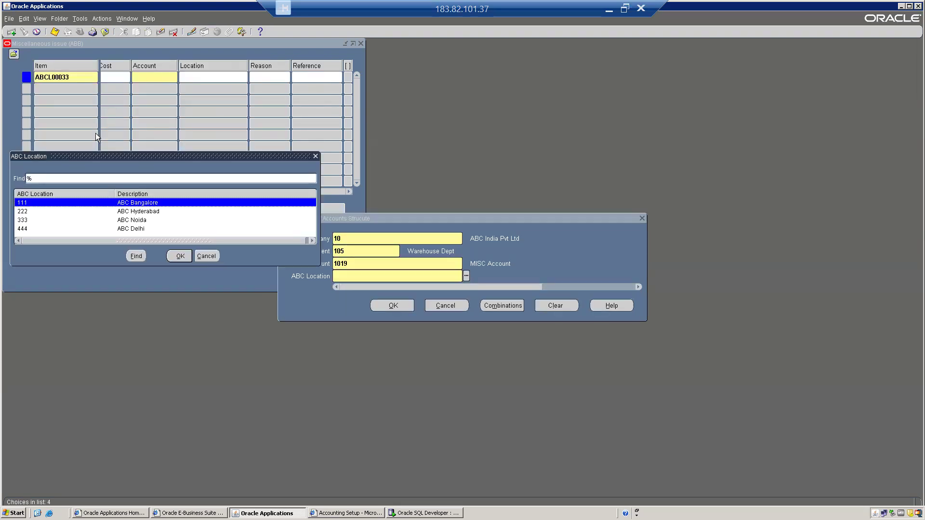
pyautogui.press('Return')
pyautogui.press('Return')
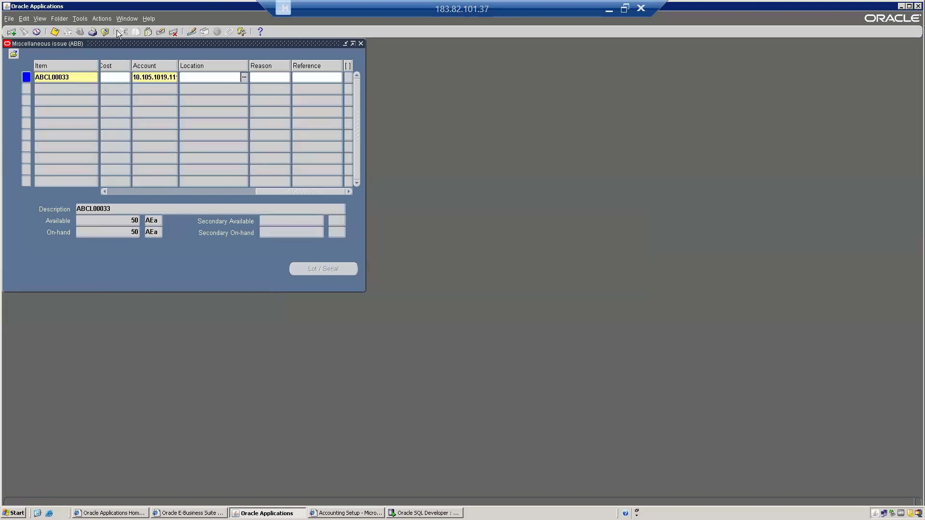
# Step: Save the 12-unit issue and close the transaction forms back to the Navigator
pyautogui.moveTo(111, 44); pyautogui.dragTo(383, 141)
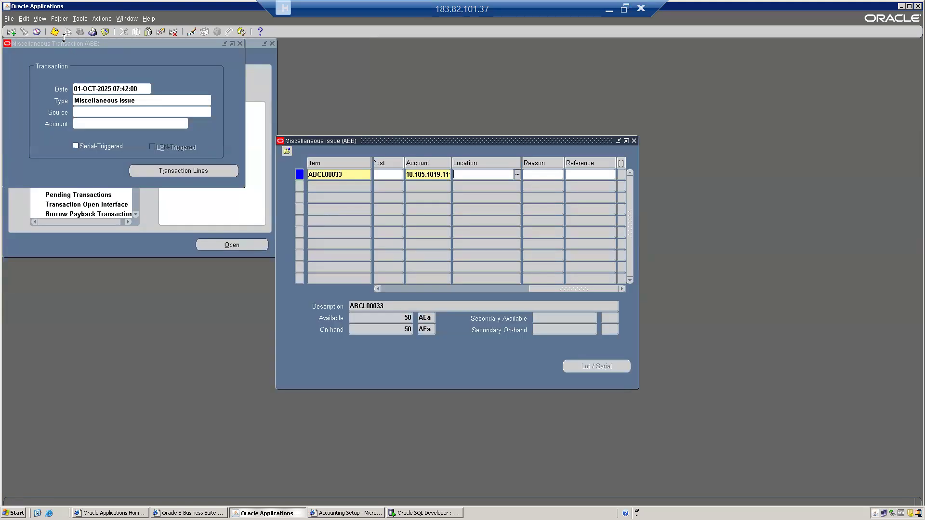
pyautogui.moveTo(397, 317); pyautogui.dragTo(420, 316)
pyautogui.click(56, 32)
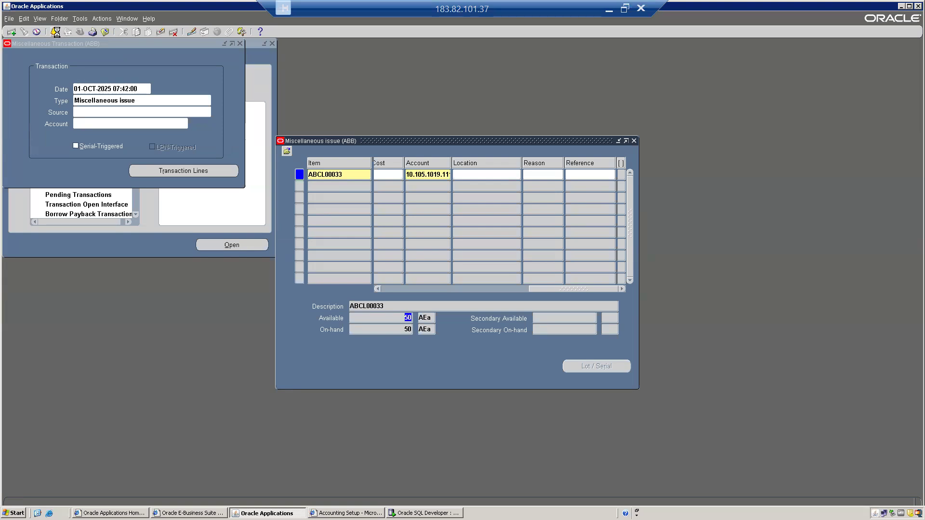
pyautogui.press('alt')
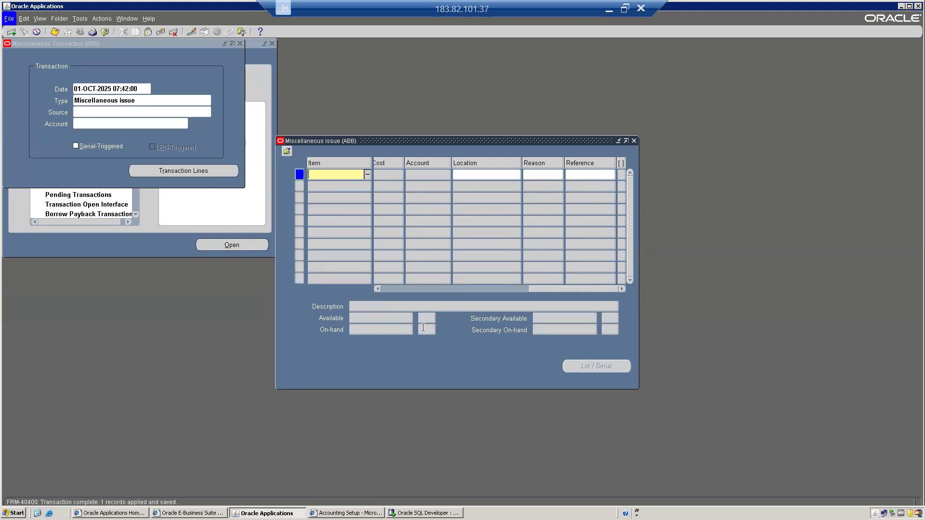
pyautogui.press('F4')
pyautogui.click(21, 187)
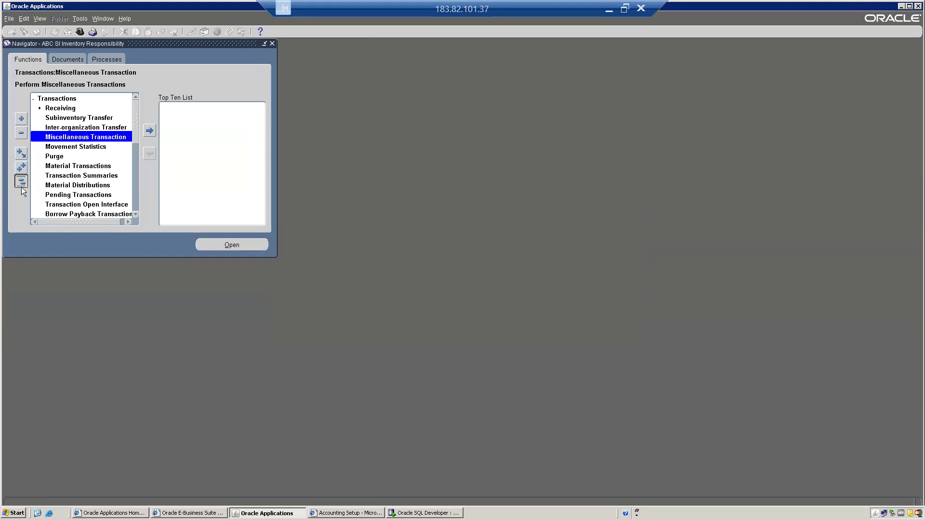
# Step: Run a detailed on-hand query for ABCL00033 using the pattern ABCL000%
pyautogui.press('Down')
pyautogui.press('Down')
pyautogui.press('Return')
pyautogui.press('Return')
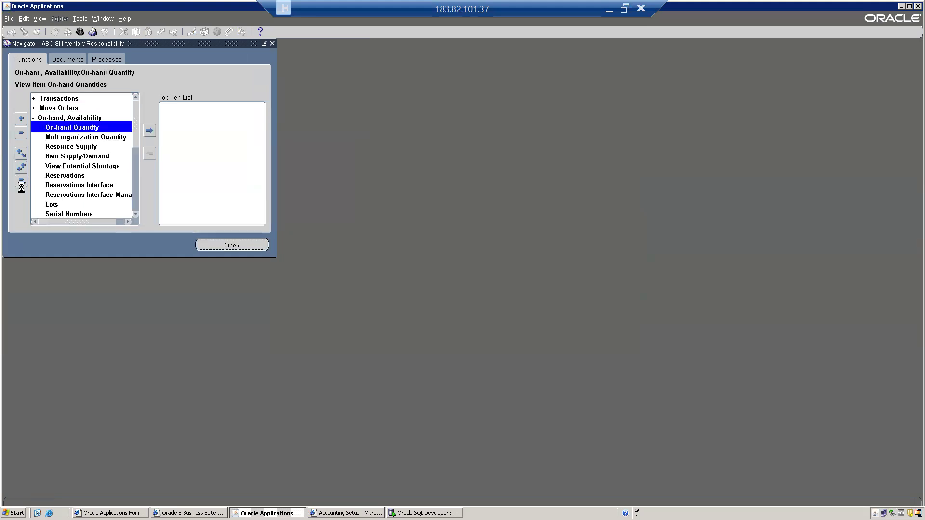
pyautogui.click(146, 170)
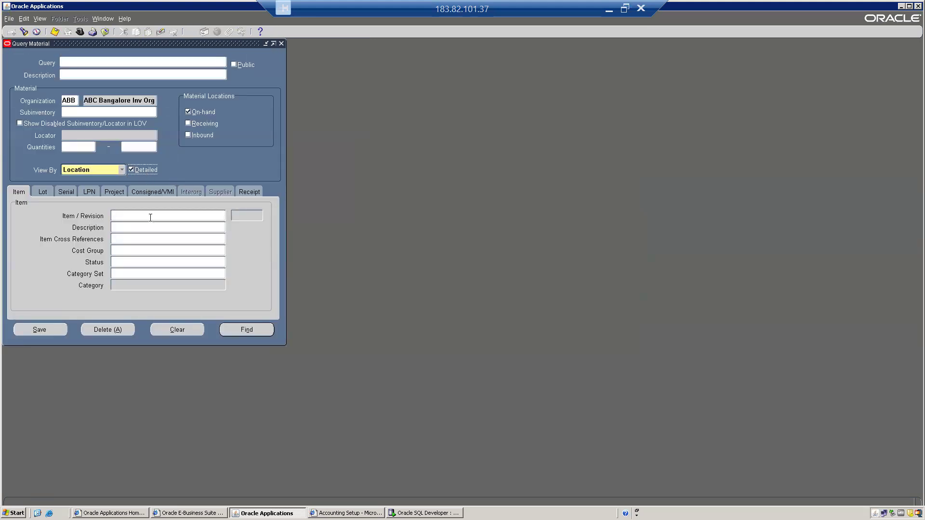
pyautogui.click(122, 215)
pyautogui.write('ABCL000%')
pyautogui.press('Tab')
pyautogui.press('Down')
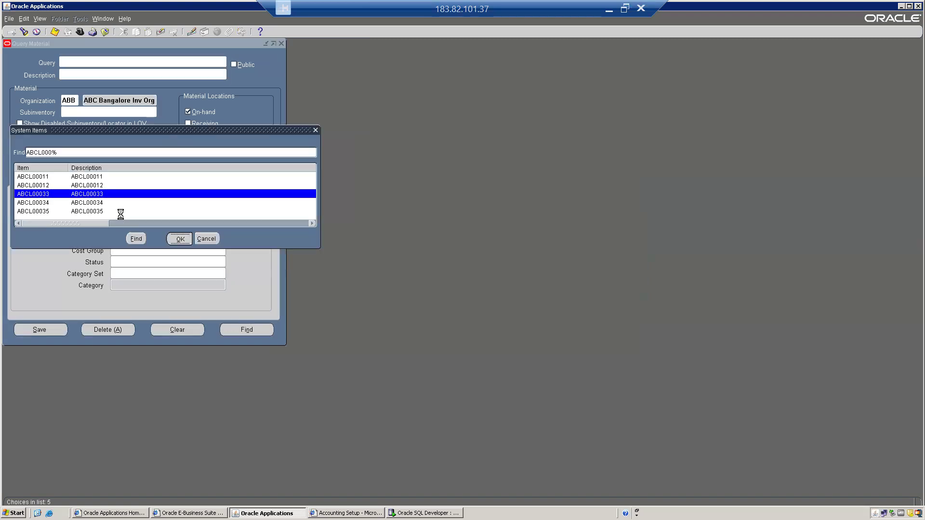
pyautogui.press('Return')
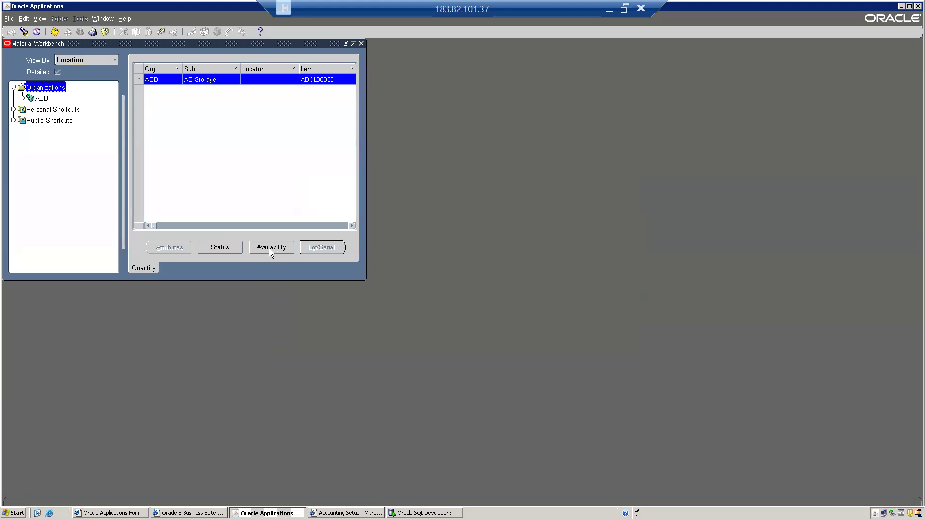
# Step: Verify ABCL00033 shows 38 total, reservable and transactable, then close the windows
pyautogui.click(262, 249)
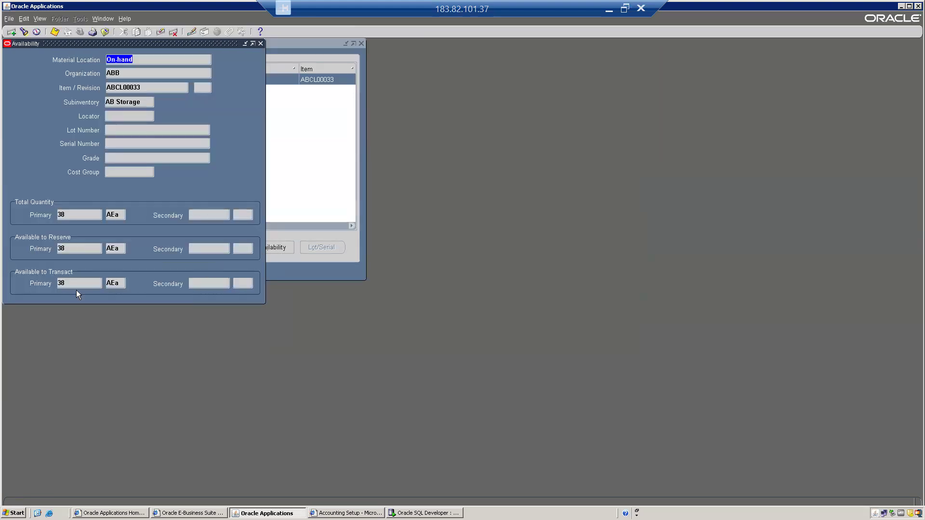
pyautogui.click(70, 213)
pyautogui.click(69, 247)
pyautogui.click(70, 283)
pyautogui.doubleClick(70, 284)
pyautogui.hotkey('alt', 'f')
# Step: Close the availability windows, collapse the Navigator and expand Transactions down to Material Transactions
pyautogui.press('c')
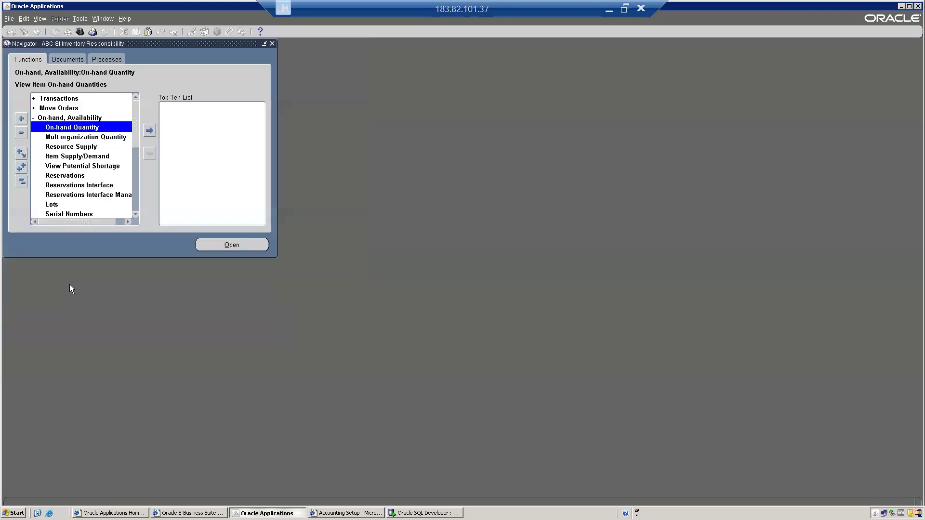
pyautogui.click(23, 181)
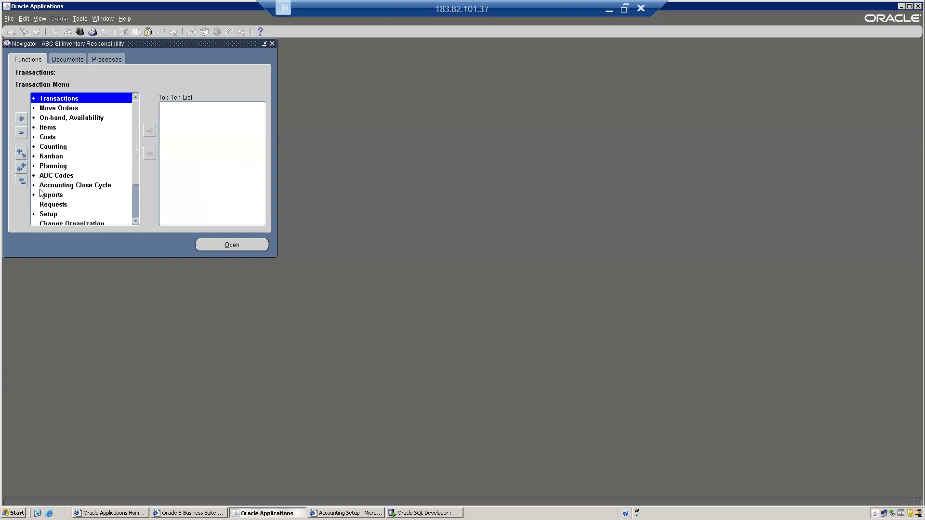
pyautogui.click(19, 183)
pyautogui.press('Right')
pyautogui.press('Down')
pyautogui.press('Down')
pyautogui.press('Down')
pyautogui.press('Down')
pyautogui.press('Down')
pyautogui.press('Down')
pyautogui.press('Down')
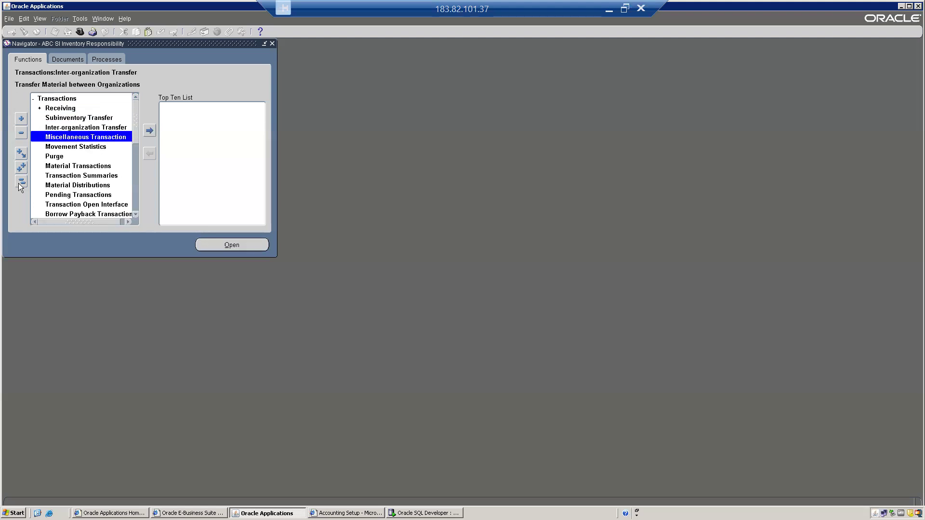
pyautogui.click(71, 167)
# Step: Open Find Material Transactions and change the start date's month to SEP (01-SEP-2025)
pyautogui.doubleClick(70, 167)
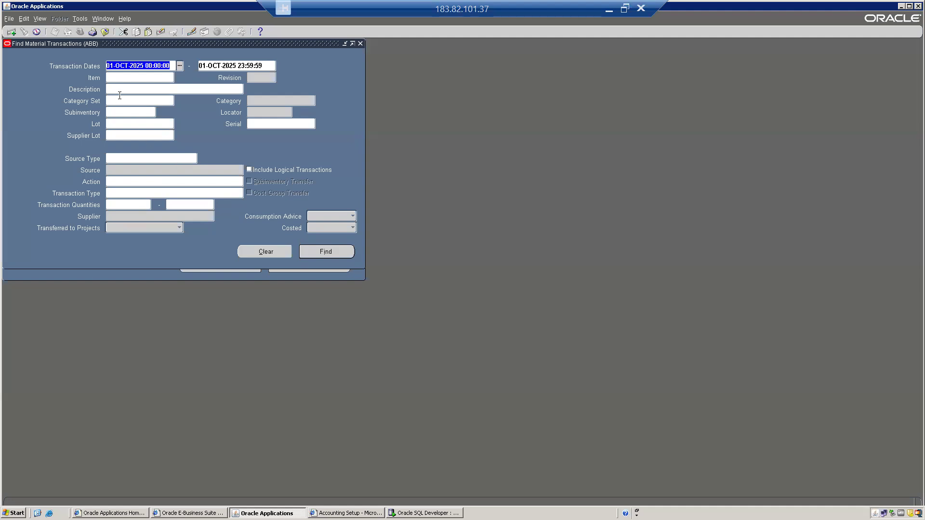
pyautogui.click(113, 65)
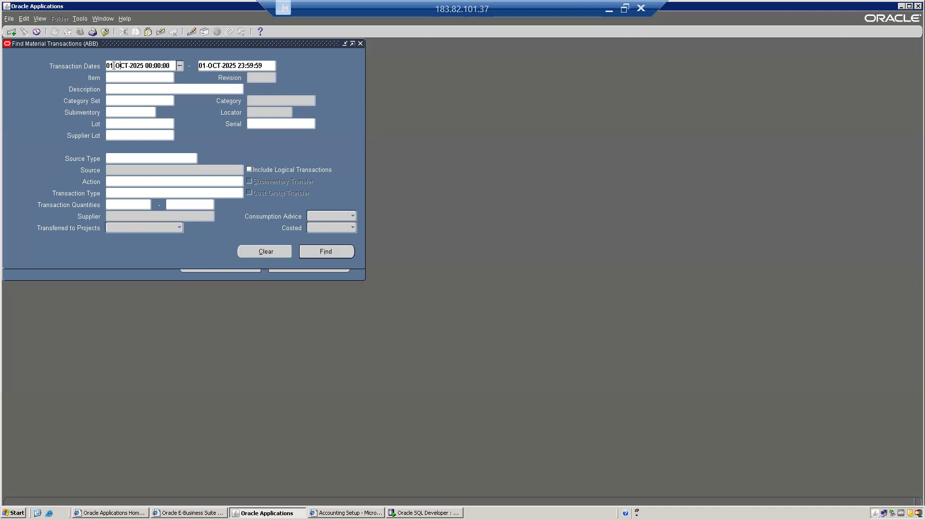
pyautogui.press('Delete')
pyautogui.press('Delete')
pyautogui.press('Delete')
pyautogui.press('Delete')
pyautogui.write('-SEP')
pyautogui.press('Tab')
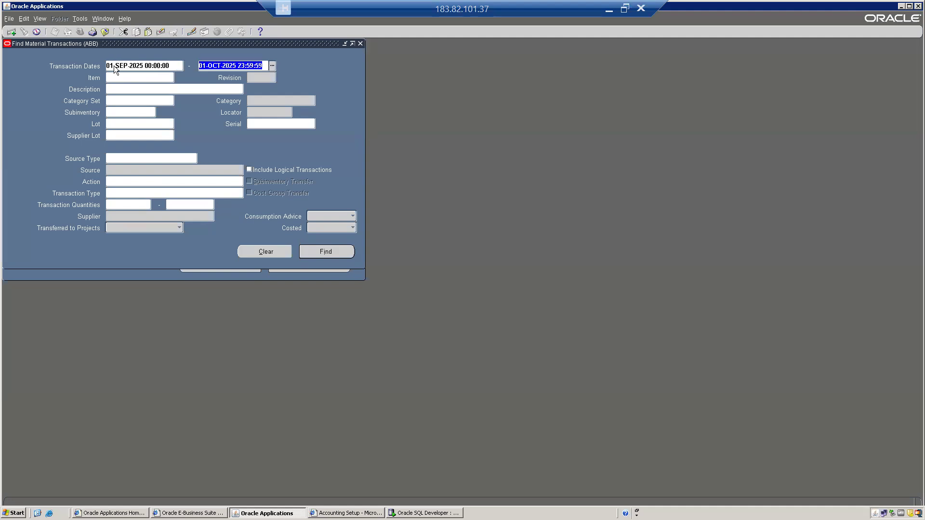
# Step: Change the end transaction date to 30-SEP-2025
pyautogui.press('Right')
pyautogui.press('Left')
pyautogui.press('Left')
pyautogui.press('Left')
pyautogui.press('Left')
pyautogui.press('Left')
pyautogui.press('Left')
pyautogui.press('Left')
pyautogui.press('Left')
pyautogui.press('BackSpace')
pyautogui.press('BackSpace')
pyautogui.press('Delete')
pyautogui.write('SEP')
pyautogui.press('Left')
pyautogui.press('Left')
pyautogui.press('Left')
pyautogui.press('Left')
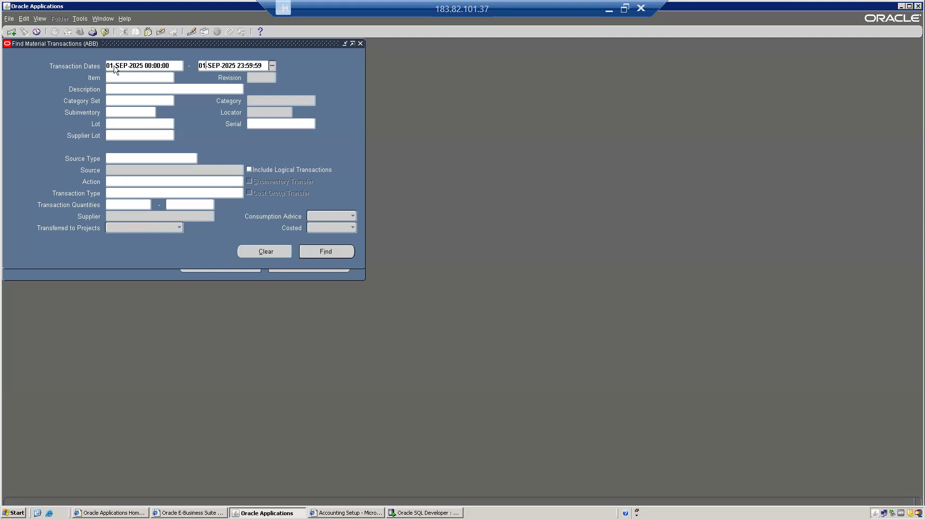
pyautogui.press('BackSpace')
pyautogui.press('BackSpace')
pyautogui.write('30')
# Step: Check the Item, Subinventory and Category Set criteria, then move the search dialog aside to reveal the results
pyautogui.click(125, 77)
pyautogui.click(125, 112)
pyautogui.click(113, 99)
pyautogui.moveTo(141, 41); pyautogui.dragTo(233, 96)
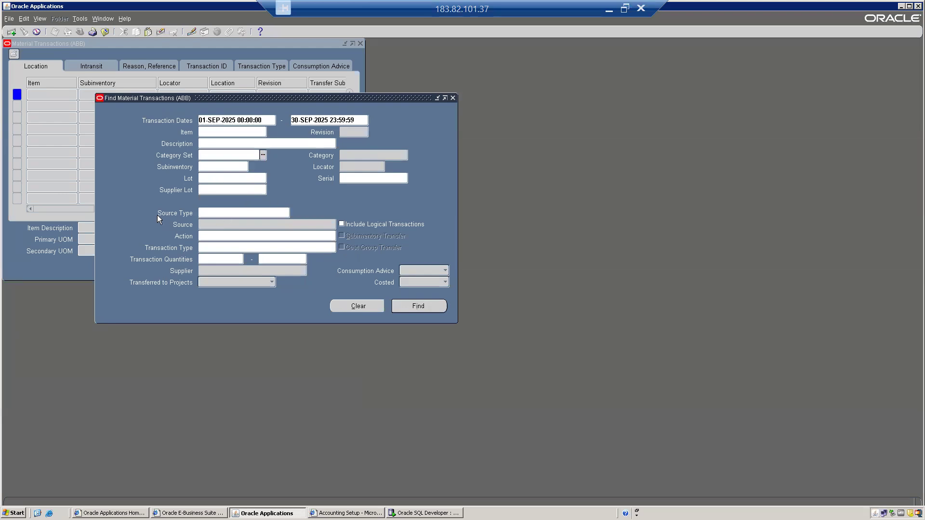
pyautogui.click(232, 213)
pyautogui.hotkey('ctrl', 'l')
pyautogui.write('pu')
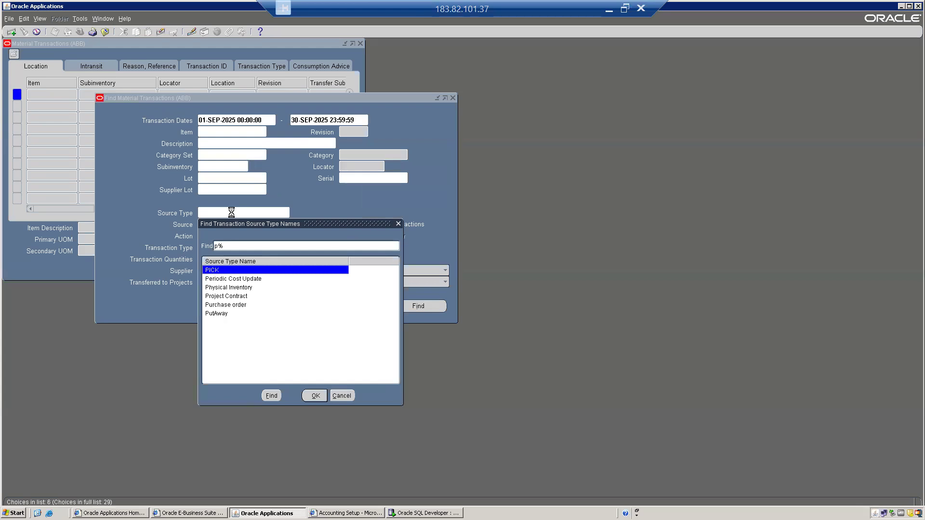
pyautogui.press('BackSpace')
pyautogui.press('BackSpace')
pyautogui.write('s')
pyautogui.press('Return')
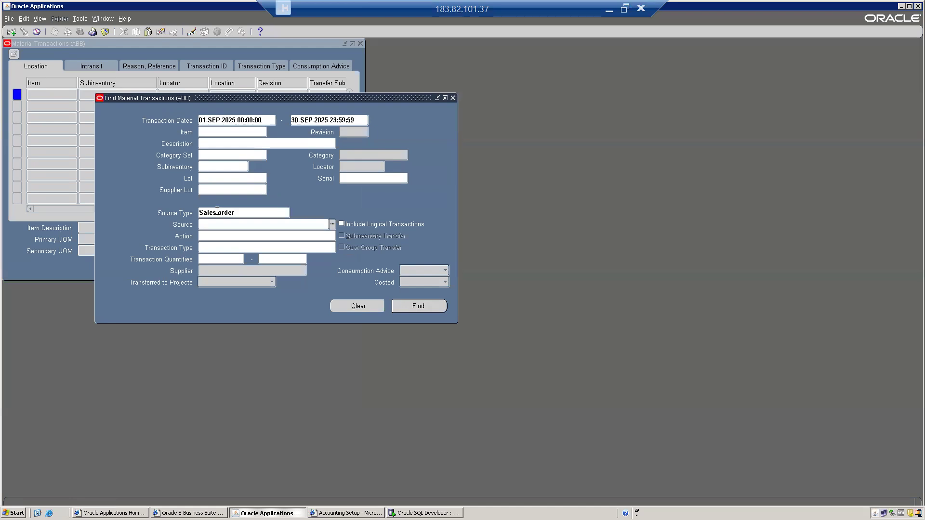
pyautogui.press('Delete')
pyautogui.write('in')
pyautogui.press('Tab')
pyautogui.press('Down')
pyautogui.press('Down')
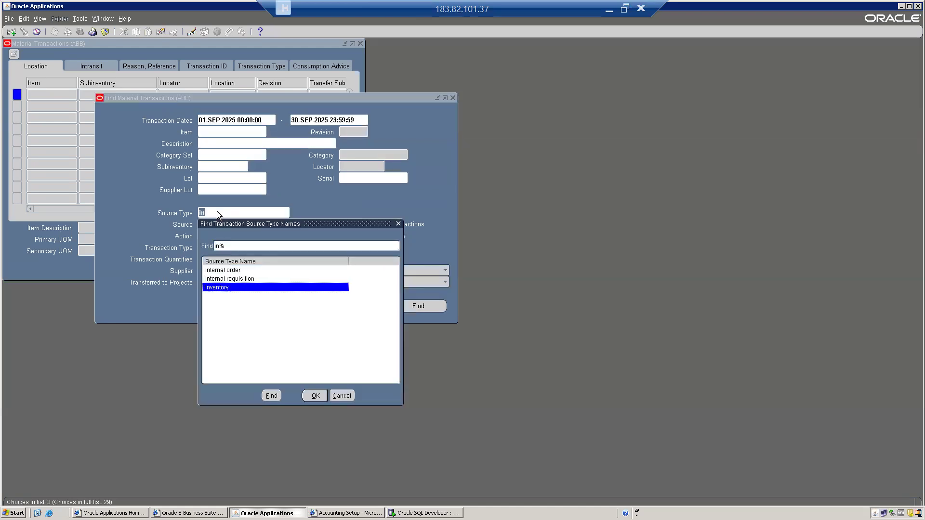
pyautogui.press('Up')
pyautogui.press('Up')
pyautogui.press('Down')
pyautogui.press('Up')
pyautogui.press('Down')
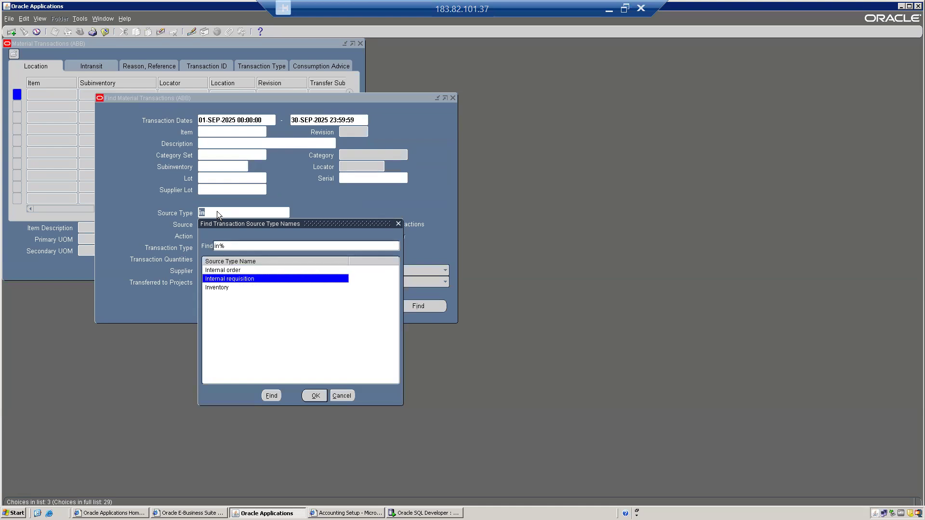
pyautogui.click(341, 396)
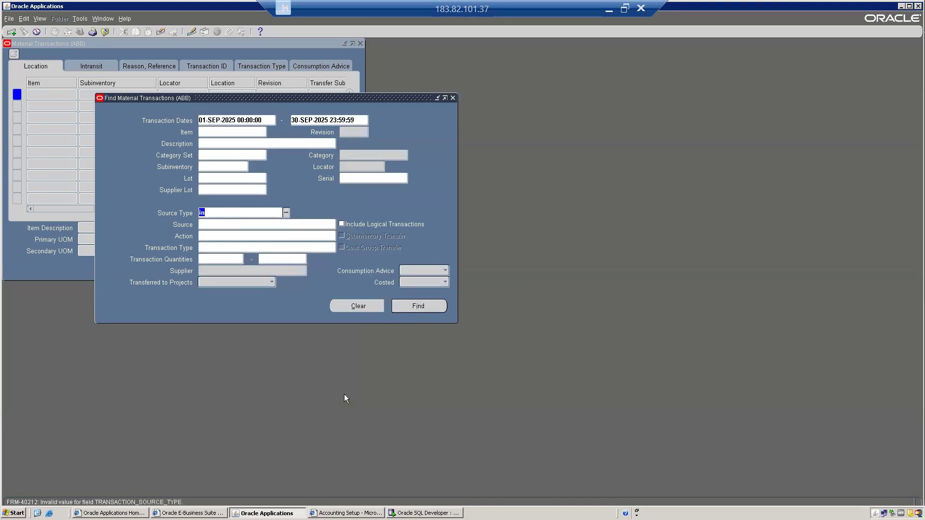
pyautogui.write('Mov')
pyautogui.press('Tab')
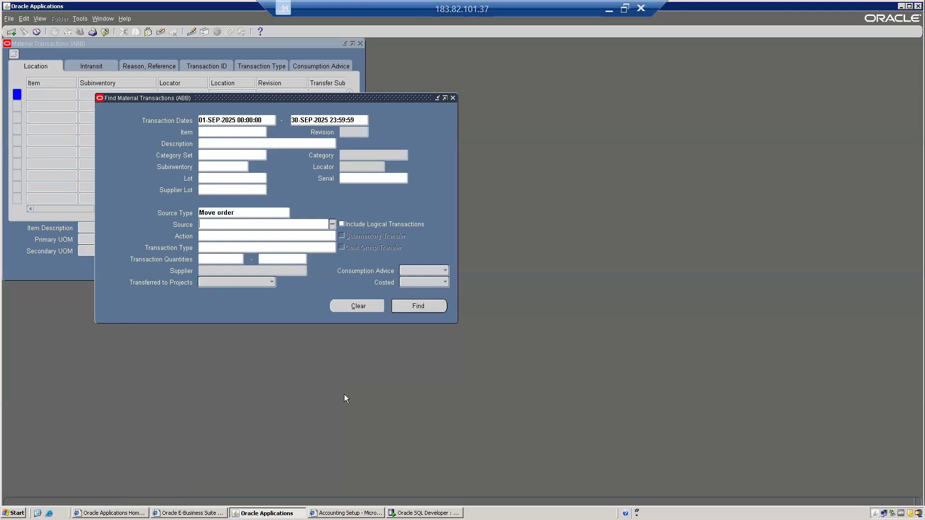
pyautogui.tripleClick(224, 207)
pyautogui.write('Jo')
pyautogui.press('Tab')
pyautogui.tripleClick(224, 212)
pyautogui.press('BackSpace')
pyautogui.click(209, 226)
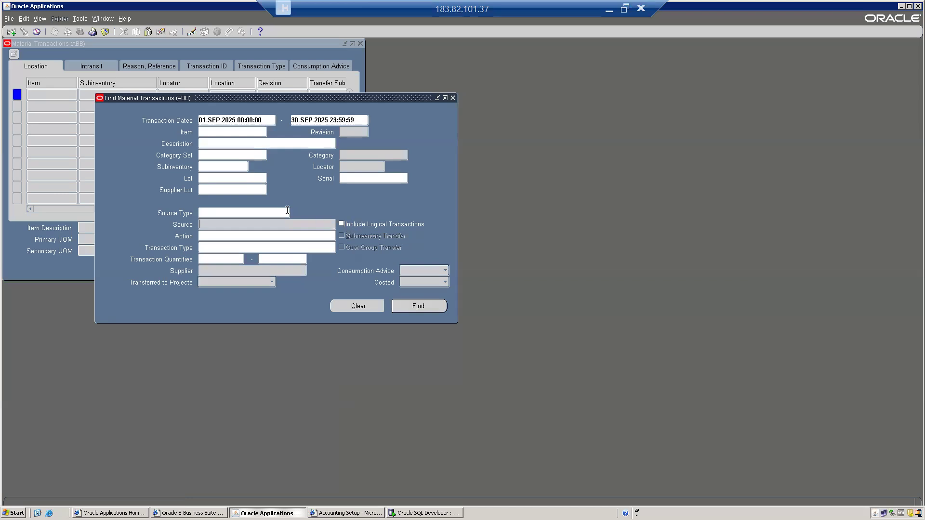
# Step: Include logical transactions and search from 01-OCT-2025 with the end date left blank
pyautogui.click(347, 226)
pyautogui.click(212, 120)
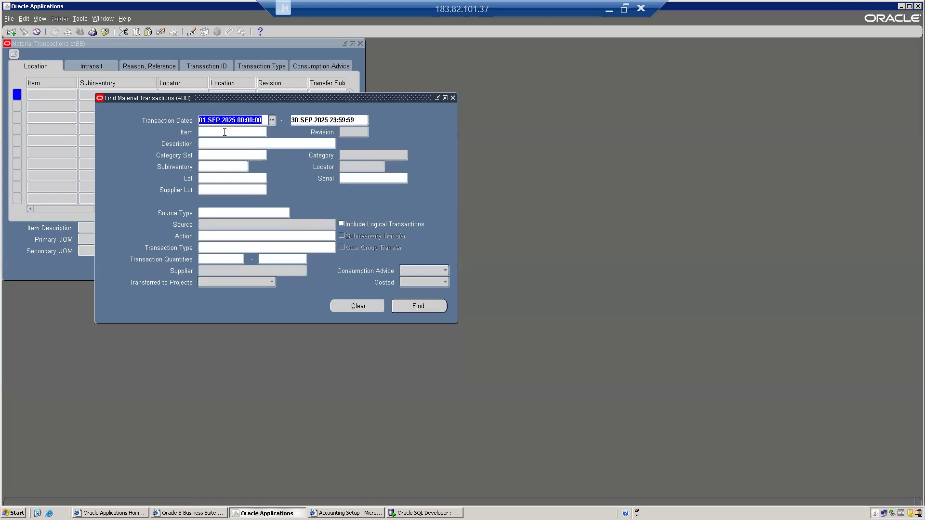
pyautogui.write('01')
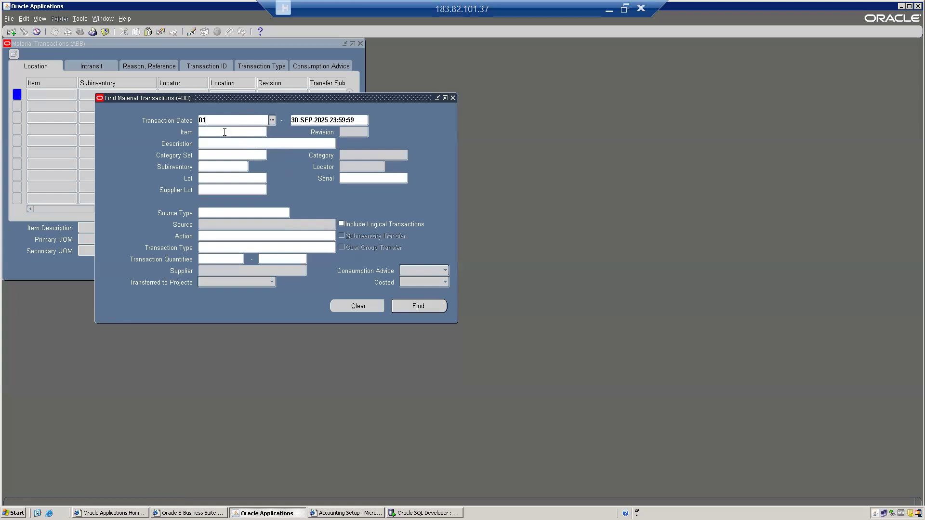
pyautogui.write('-OCT-2025')
pyautogui.press('Tab')
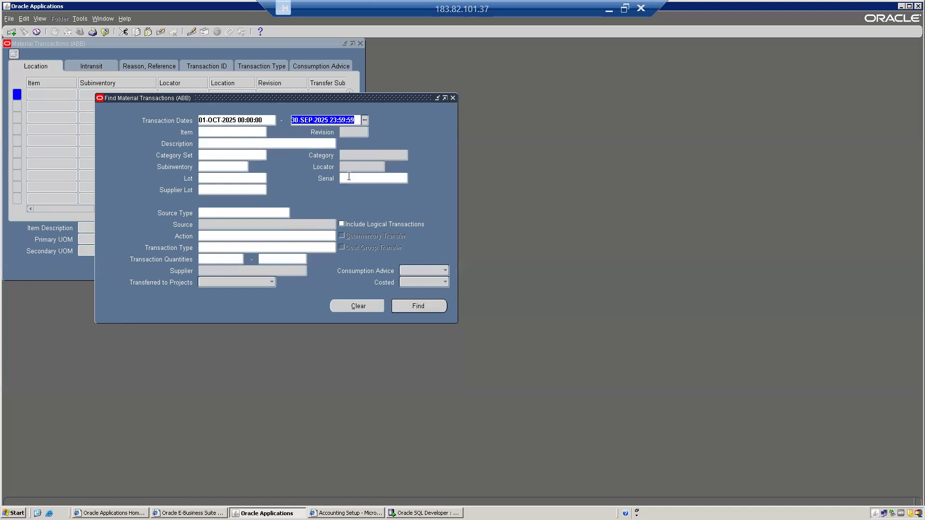
pyautogui.press('BackSpace')
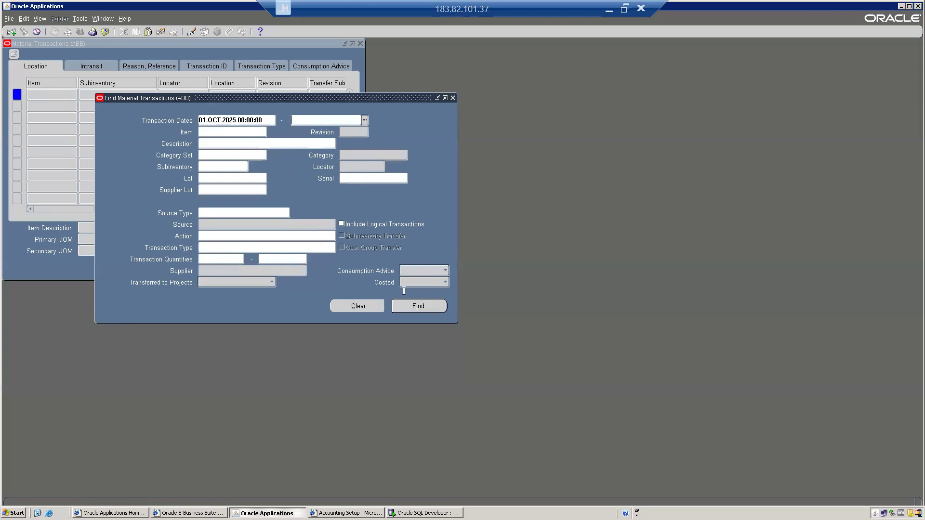
pyautogui.click(417, 307)
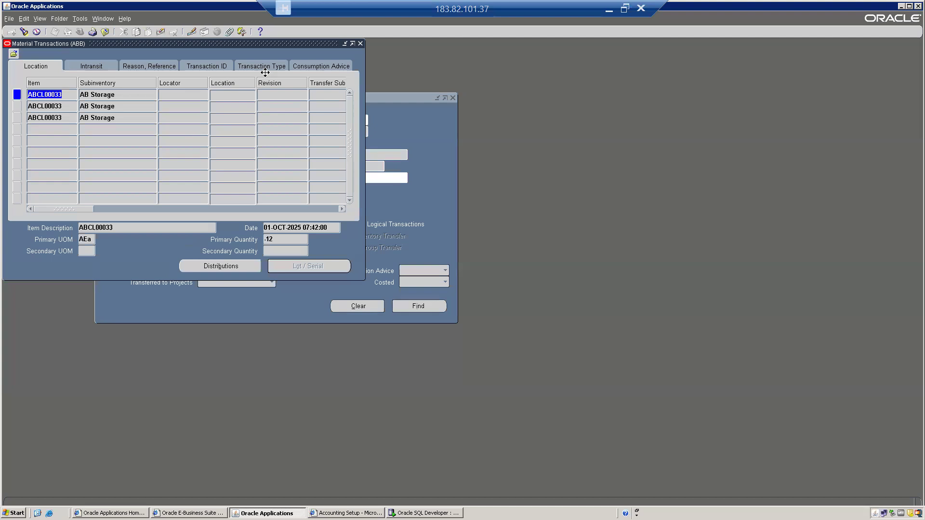
# Step: Check each row's transaction type and quantity: receipt 100, issues -50 and -12
pyautogui.click(97, 118)
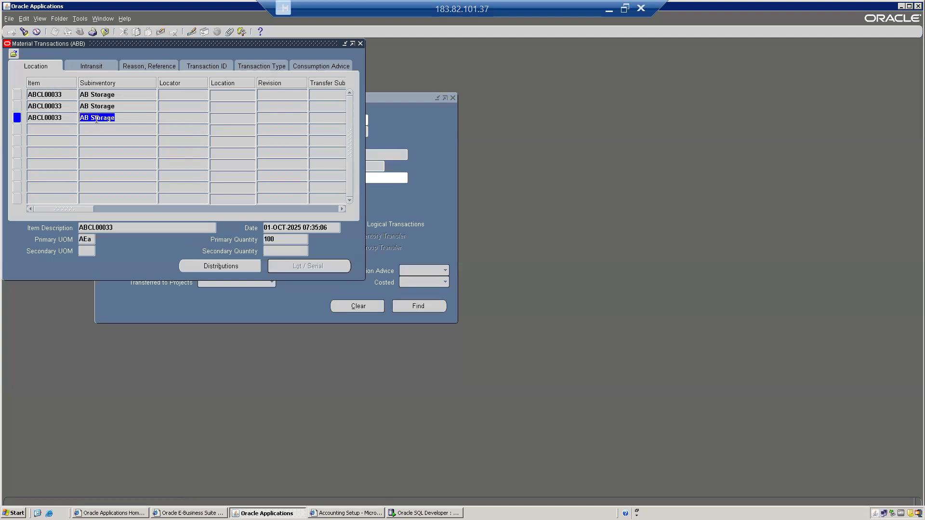
pyautogui.click(257, 65)
pyautogui.click(297, 119)
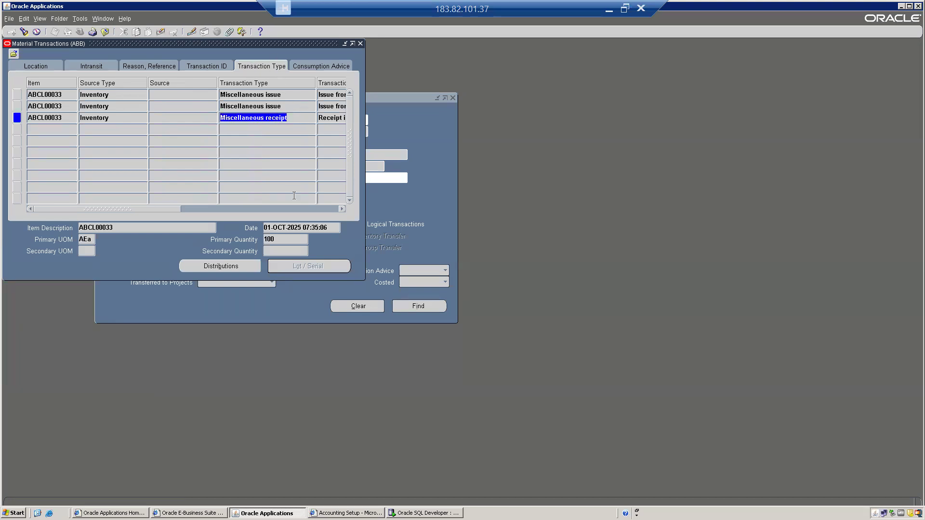
pyautogui.click(280, 239)
pyautogui.click(256, 106)
pyautogui.click(273, 242)
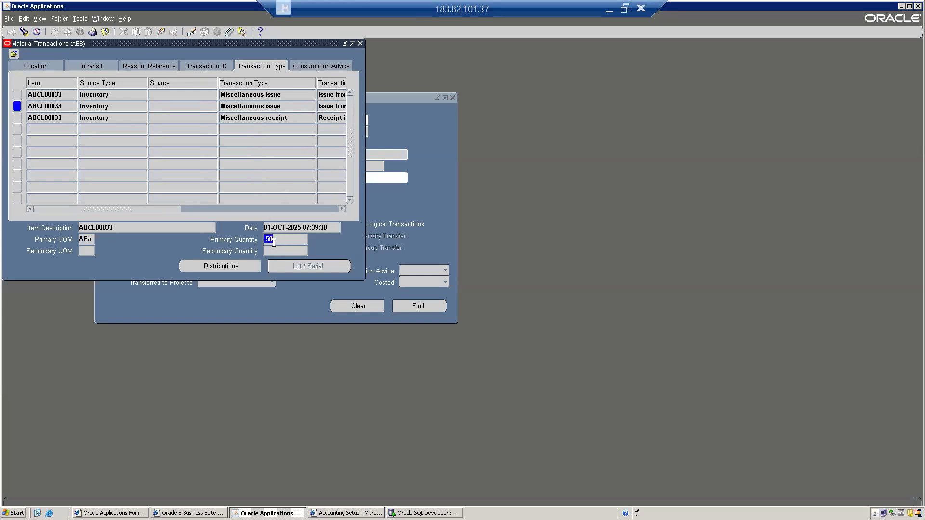
pyautogui.click(276, 240)
pyautogui.doubleClick(275, 240)
pyautogui.click(273, 95)
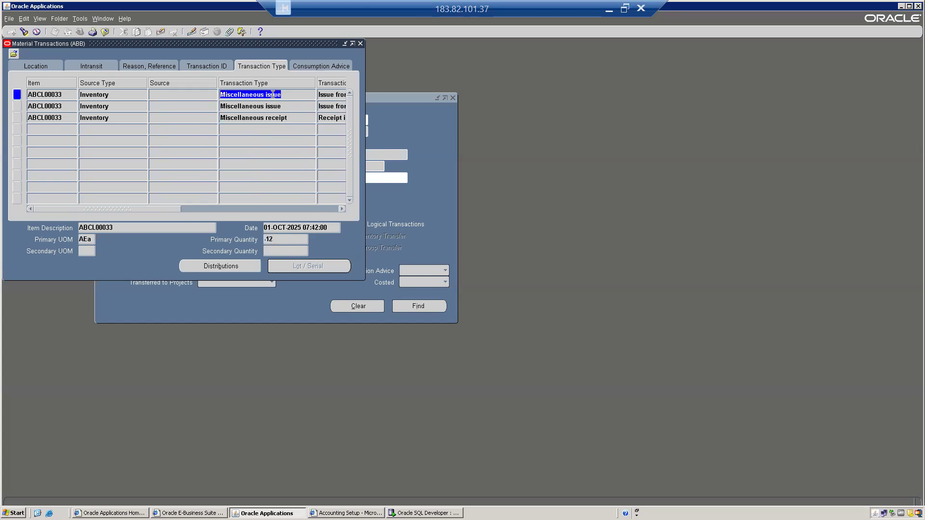
pyautogui.click(277, 242)
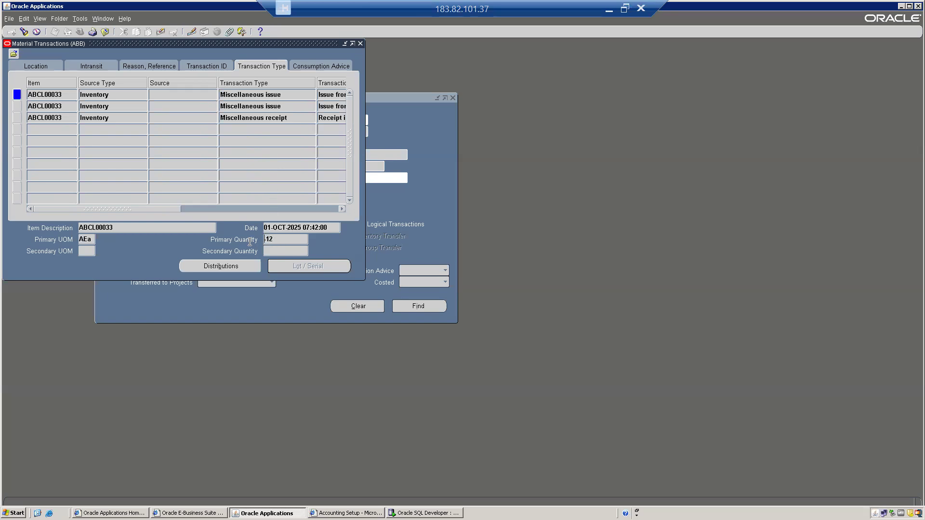
pyautogui.doubleClick(289, 237)
# Step: Widen the Material Transactions window and return to the Location details for the rows
pyautogui.moveTo(364, 215); pyautogui.dragTo(704, 215)
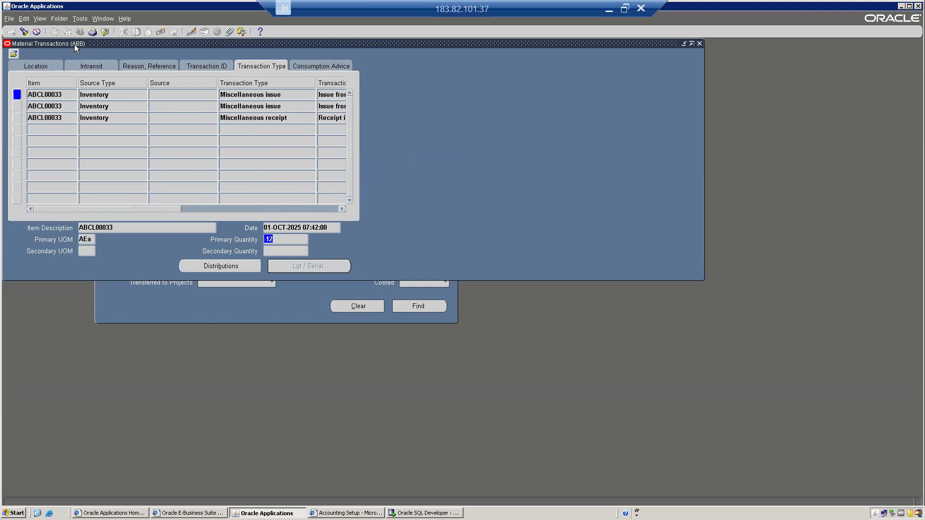
pyautogui.click(22, 67)
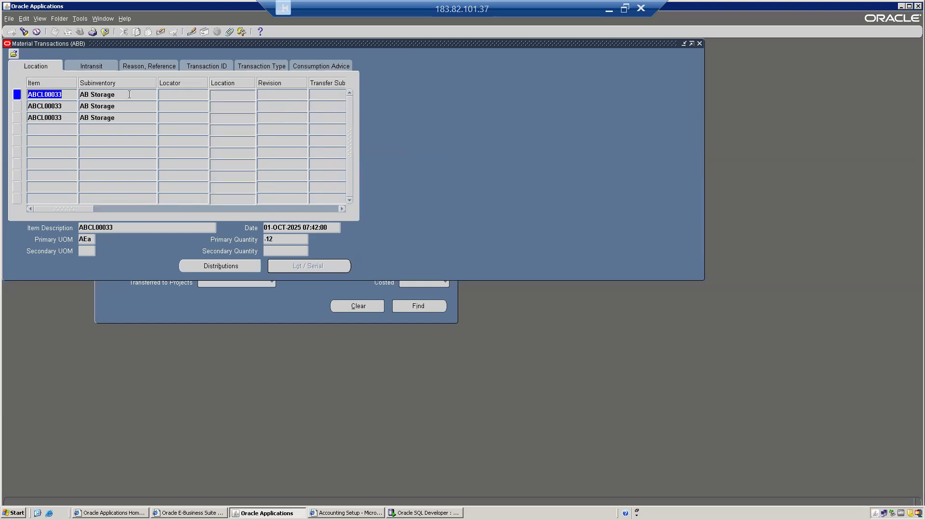
pyautogui.press('Tab')
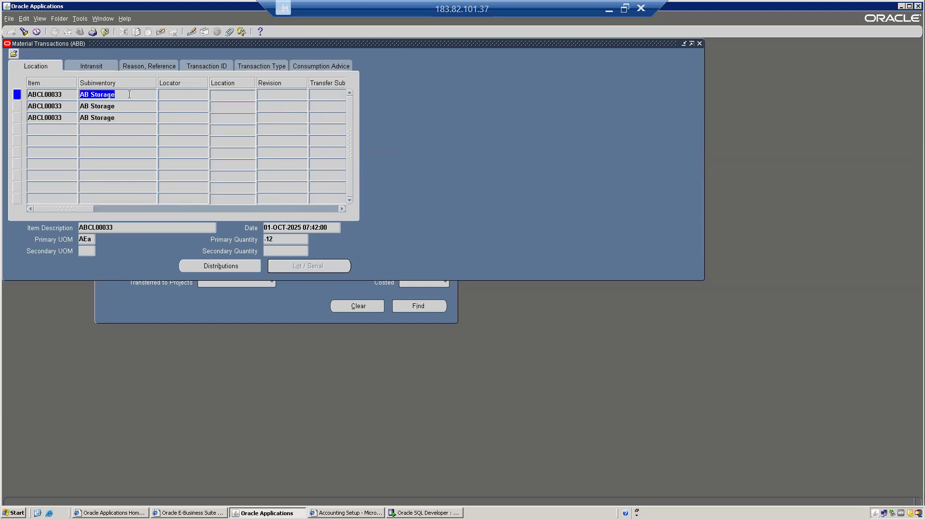
pyautogui.click(117, 119)
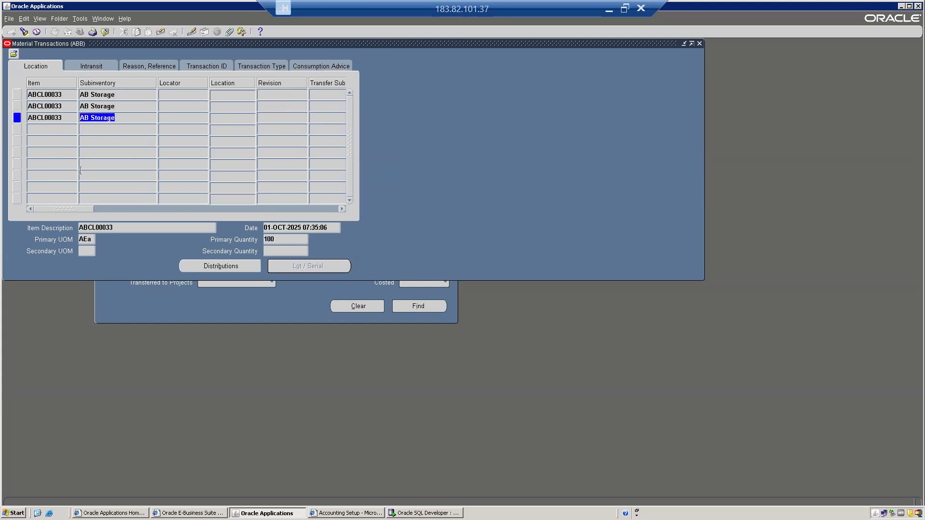
# Step: Scroll through the first transaction's owning party and the receipt's quantity of 100
pyautogui.moveTo(69, 206); pyautogui.dragTo(161, 205)
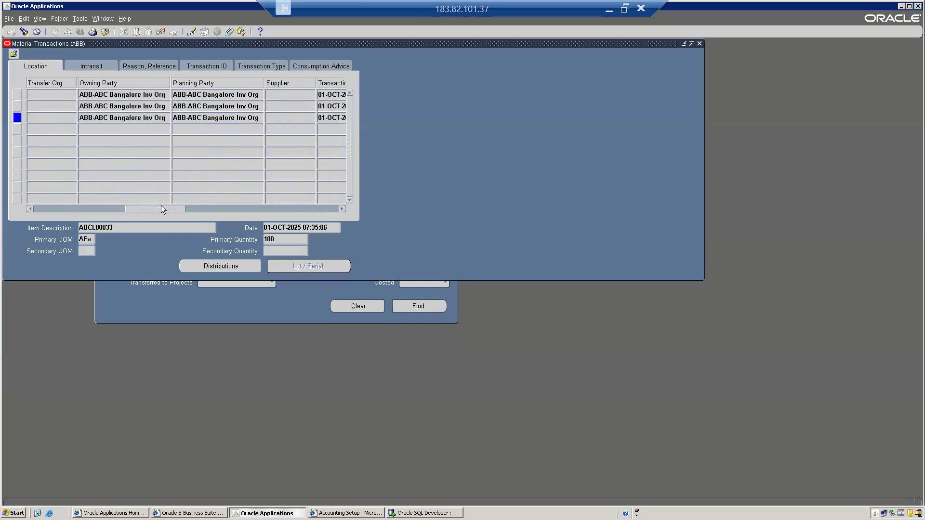
pyautogui.click(103, 94)
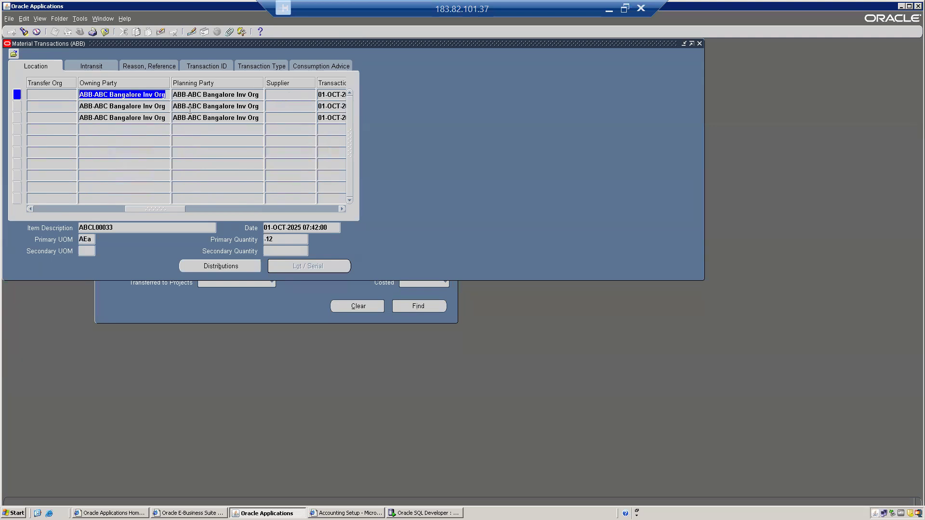
pyautogui.click(236, 117)
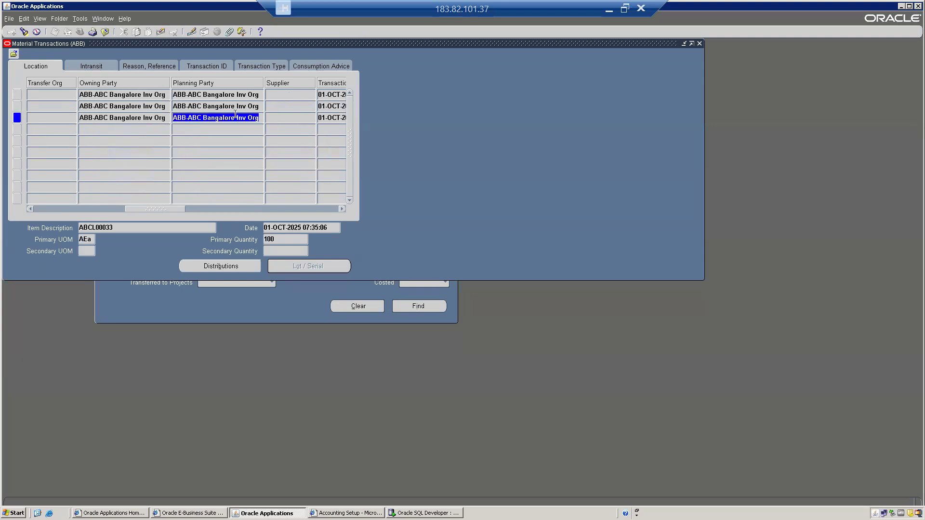
pyautogui.moveTo(155, 208); pyautogui.dragTo(221, 207)
pyautogui.click(137, 120)
# Step: Review transaction IDs 27928309, 27928296 and 27928284 and the receipt's primary quantity 100
pyautogui.moveTo(221, 210); pyautogui.dragTo(190, 210)
pyautogui.click(238, 114)
pyautogui.click(233, 105)
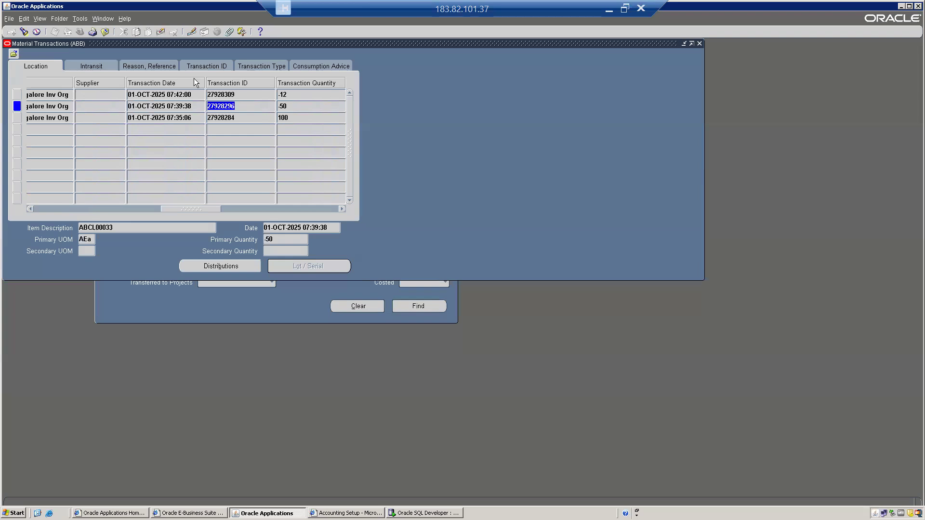
pyautogui.click(226, 95)
pyautogui.click(241, 117)
pyautogui.click(238, 93)
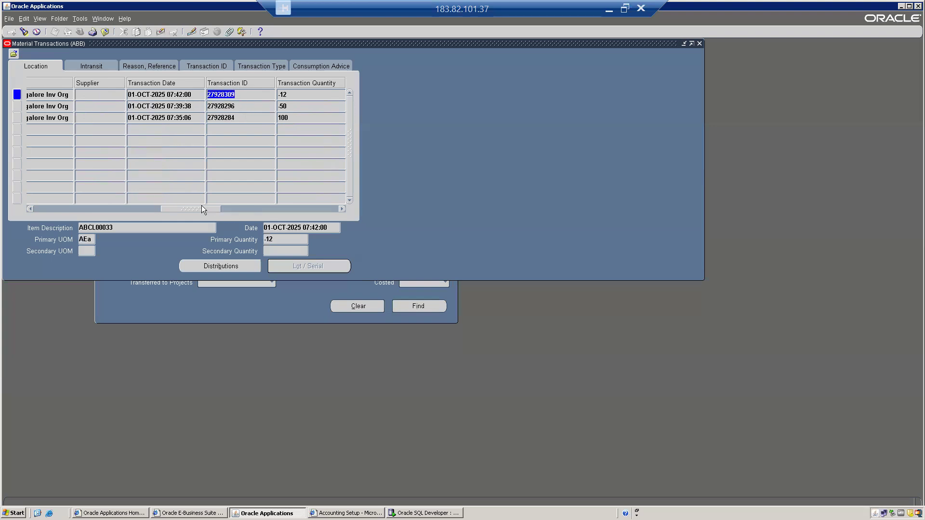
pyautogui.moveTo(202, 206); pyautogui.dragTo(242, 206)
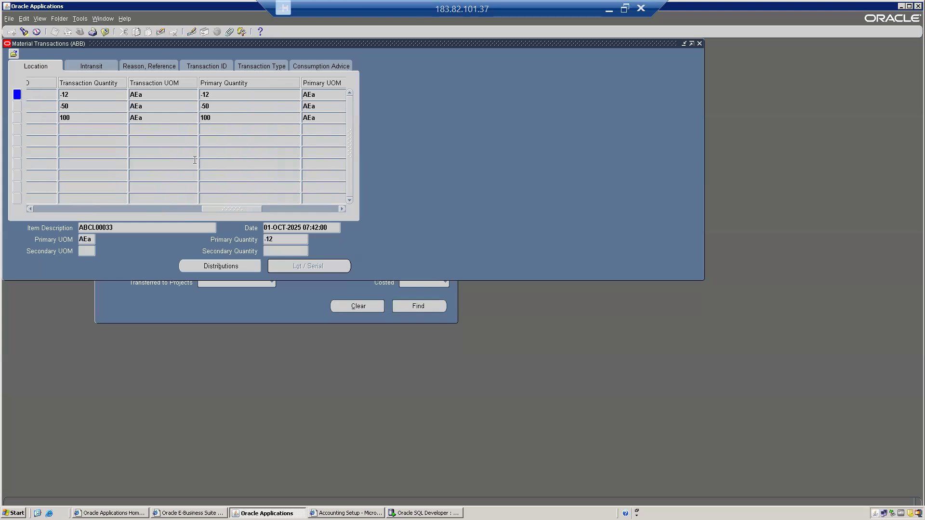
pyautogui.click(230, 117)
# Step: On Reason, Reference, check the receipt's reason code ADJ and read its reference note
pyautogui.click(97, 65)
pyautogui.click(144, 64)
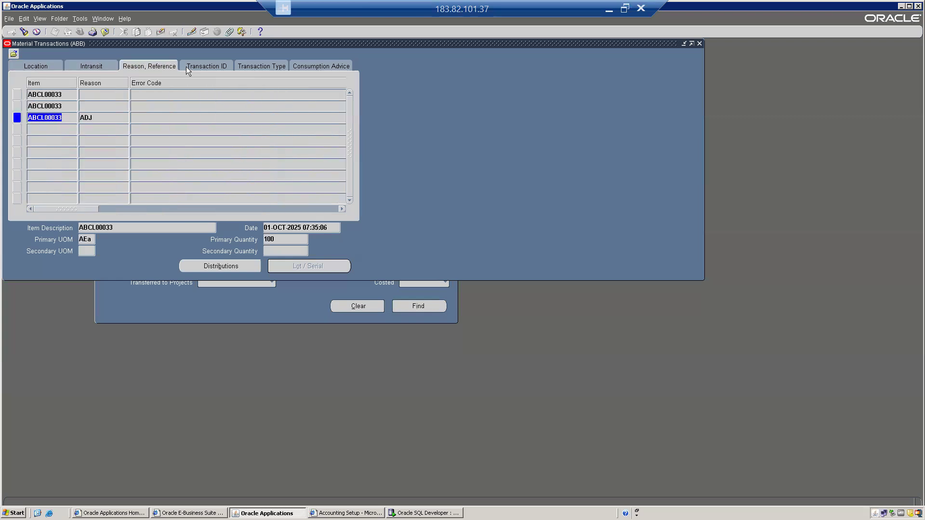
pyautogui.click(99, 118)
pyautogui.moveTo(55, 207); pyautogui.dragTo(102, 208)
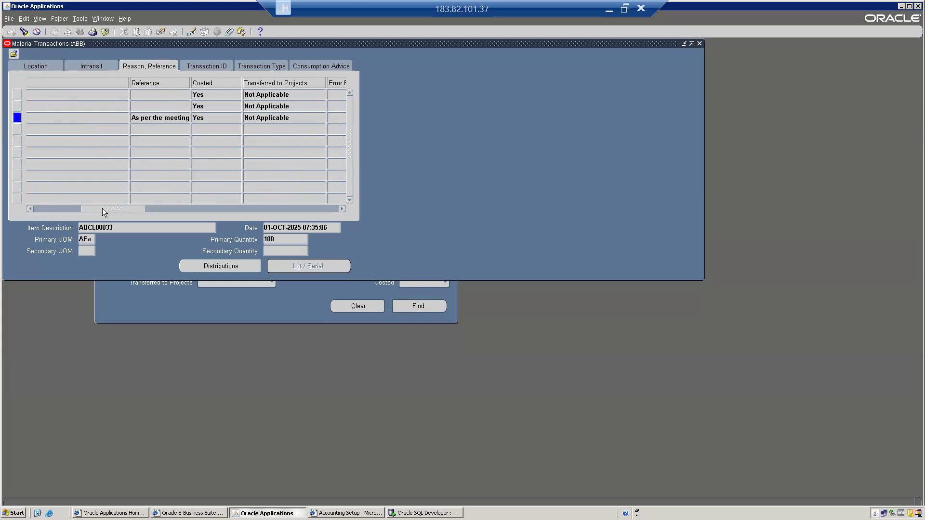
pyautogui.click(140, 117)
pyautogui.click(147, 117)
pyautogui.press('Right')
pyautogui.press('Right')
pyautogui.press('Right')
pyautogui.press('Right')
pyautogui.press('Right')
pyautogui.press('Right')
pyautogui.press('Right')
pyautogui.press('Right')
pyautogui.press('Right')
pyautogui.press('Right')
pyautogui.press('Right')
pyautogui.press('Right')
pyautogui.press('Right')
pyautogui.press('Right')
pyautogui.press('Right')
pyautogui.press('Right')
pyautogui.press('Right')
pyautogui.press('Right')
pyautogui.press('Right')
pyautogui.press('Right')
pyautogui.press('Right')
pyautogui.press('Right')
pyautogui.press('Right')
pyautogui.press('Right')
pyautogui.press('Right')
pyautogui.press('Right')
pyautogui.press('Right')
pyautogui.press('Right')
pyautogui.press('Right')
pyautogui.press('Right')
pyautogui.press('Right')
pyautogui.press('Right')
pyautogui.press('Right')
pyautogui.press('Right')
pyautogui.press('Right')
pyautogui.press('Right')
pyautogui.press('Right')
pyautogui.press('Right')
pyautogui.press('Right')
pyautogui.press('Right')
pyautogui.press('Right')
pyautogui.press('Right')
pyautogui.press('Right')
pyautogui.press('Right')
pyautogui.press('Right')
pyautogui.press('Right')
pyautogui.press('Right')
pyautogui.press('Right')
pyautogui.press('Right')
pyautogui.press('Right')
pyautogui.press('Right')
pyautogui.press('Right')
pyautogui.press('Right')
pyautogui.press('Right')
pyautogui.press('Right')
pyautogui.press('Right')
pyautogui.press('Right')
pyautogui.press('Right')
pyautogui.press('Right')
pyautogui.press('Right')
pyautogui.press('Right')
pyautogui.press('Right')
pyautogui.press('Right')
pyautogui.press('Right')
pyautogui.press('Right')
pyautogui.press('Right')
pyautogui.click(158, 117)
# Step: Browse the remaining transaction detail views, then return to the Location details
pyautogui.click(208, 64)
pyautogui.click(262, 66)
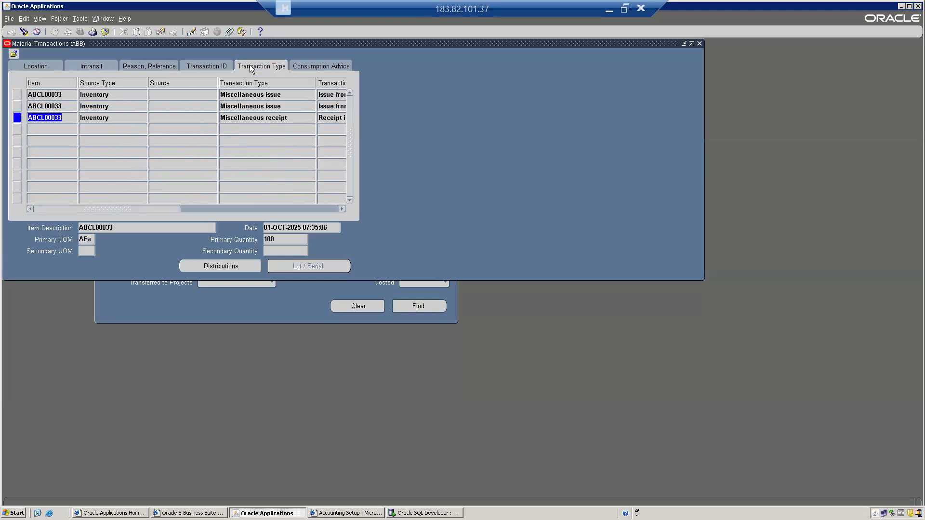
pyautogui.click(316, 62)
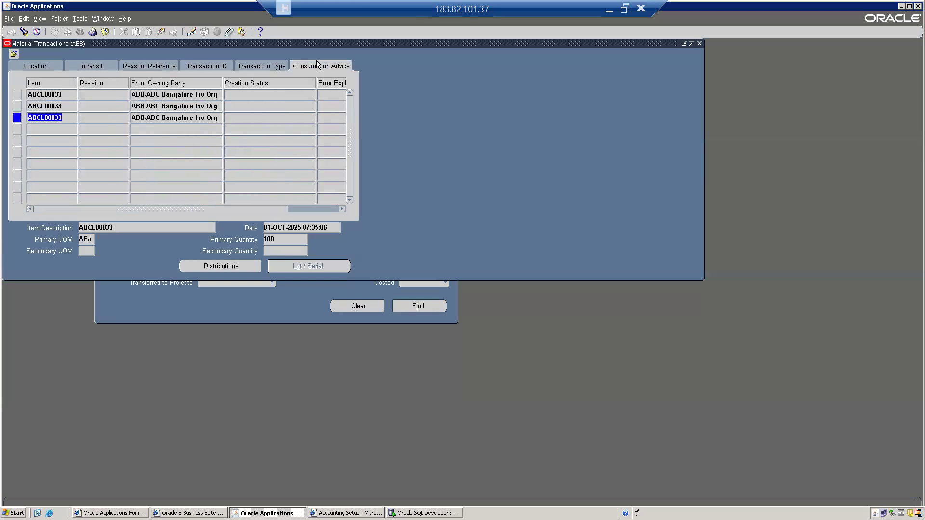
pyautogui.click(35, 67)
# Step: Close the transaction forms, re-expand Transactions in the Navigator, and switch to SQL Developer
pyautogui.click(700, 44)
pyautogui.click(21, 182)
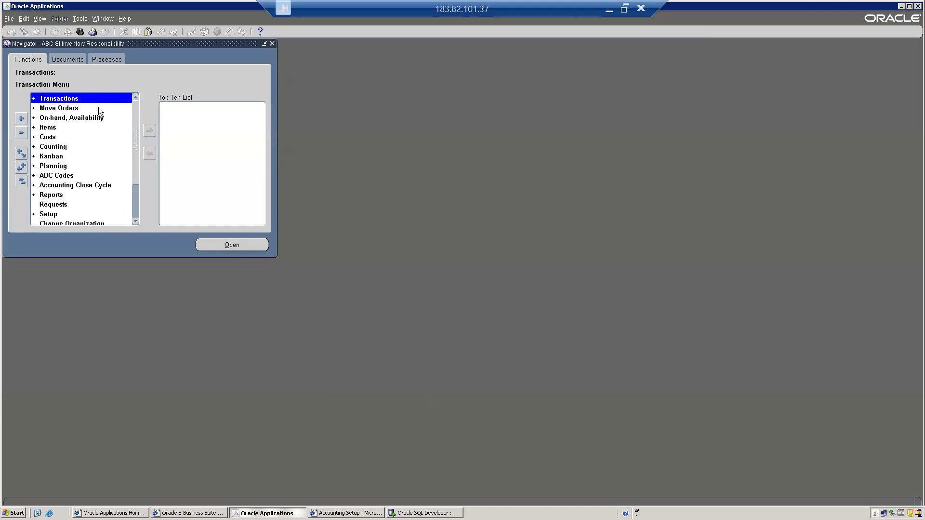
pyautogui.doubleClick(62, 99)
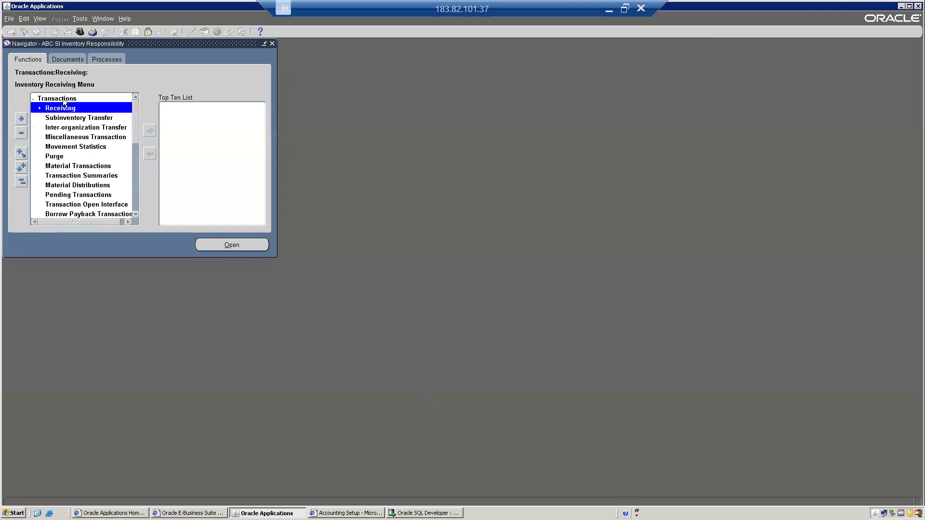
pyautogui.click(68, 166)
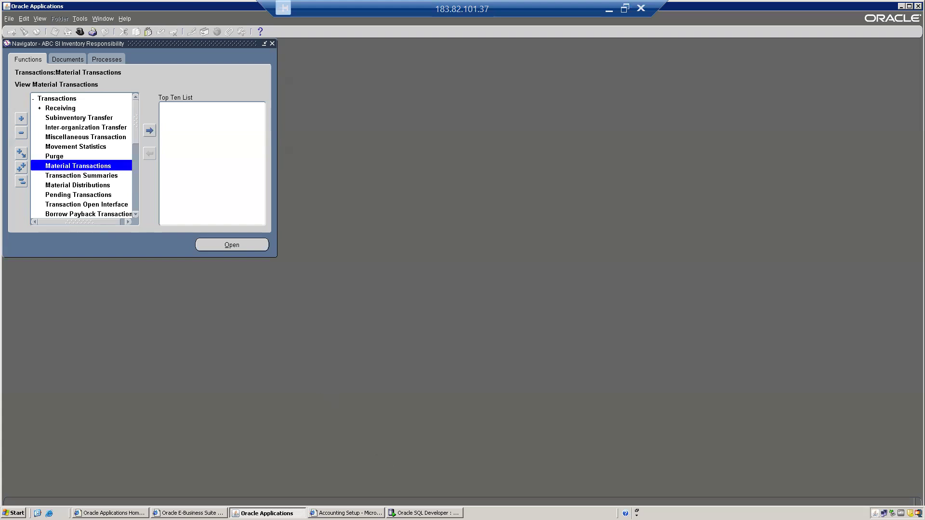
pyautogui.click(425, 513)
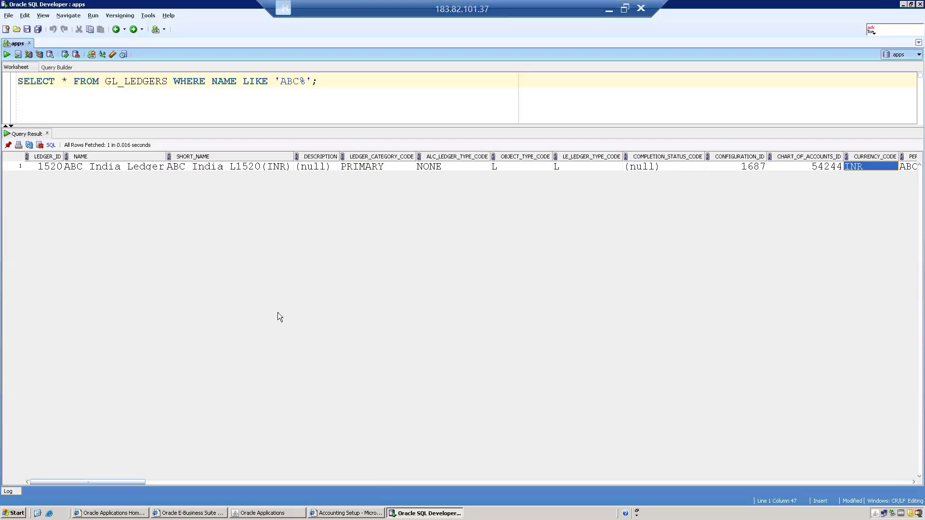
# Step: Below the ledger query, run select * from mtl_material_transactions; and view the 50 fetched rows
pyautogui.click(325, 81)
pyautogui.press('Return')
pyautogui.press('Return')
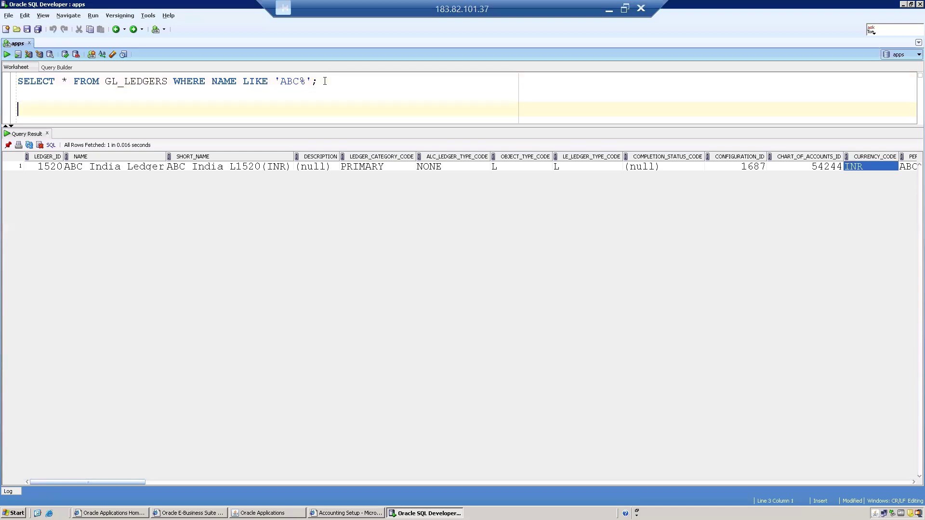
pyautogui.write('sele')
pyautogui.write('ct * from')
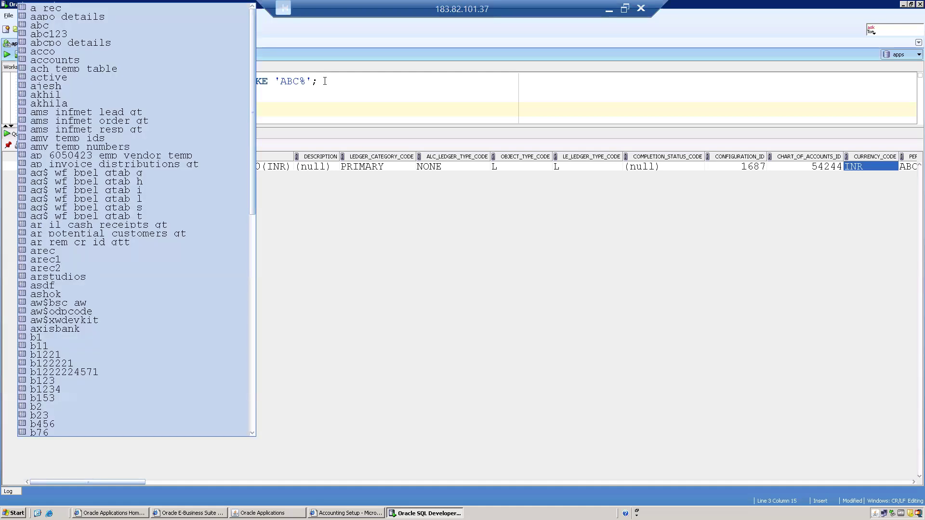
pyautogui.press('Escape')
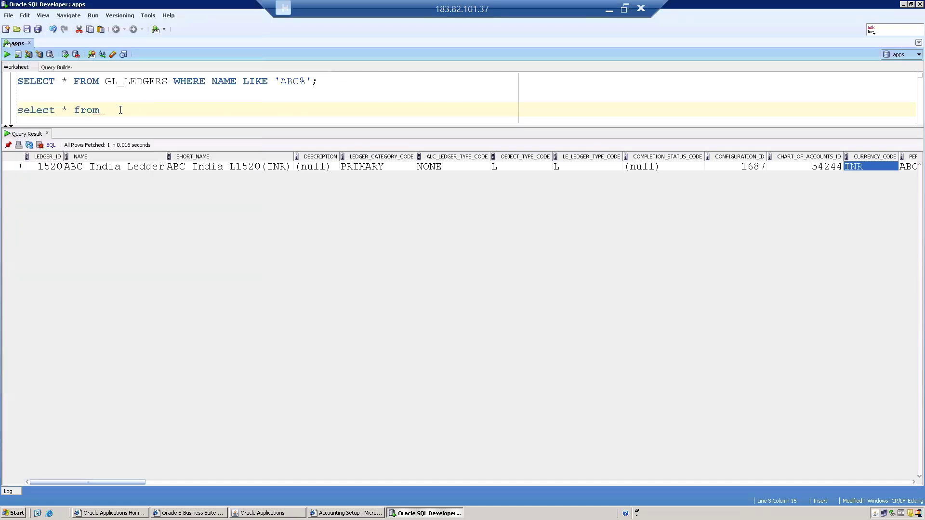
pyautogui.write('mtl_ma')
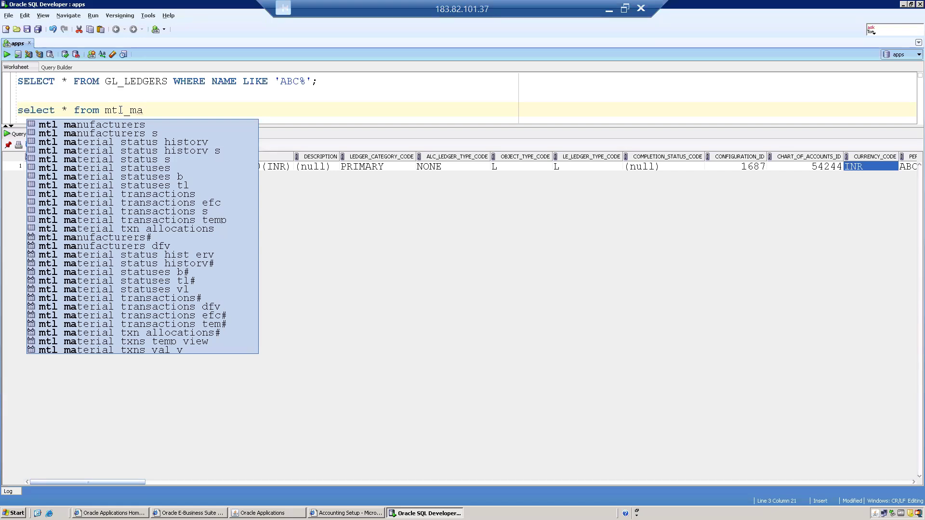
pyautogui.write('terial')
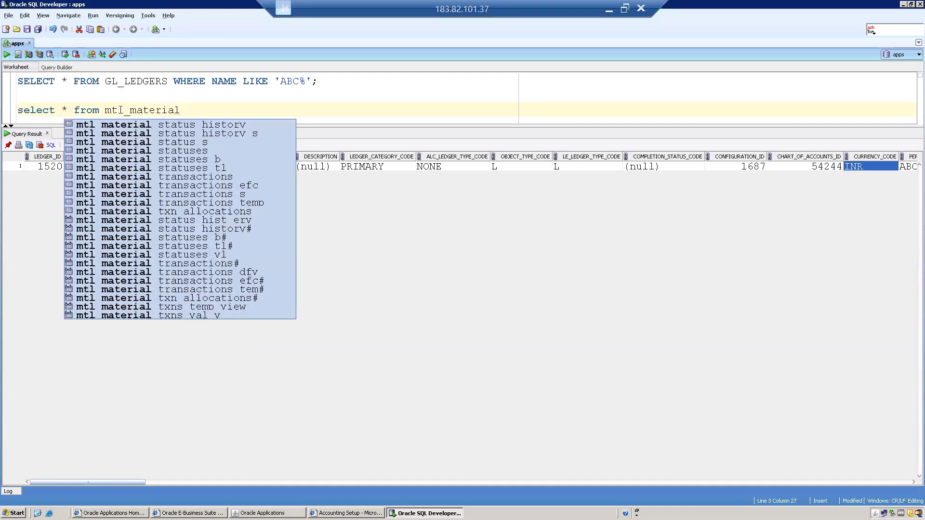
pyautogui.write('_tr')
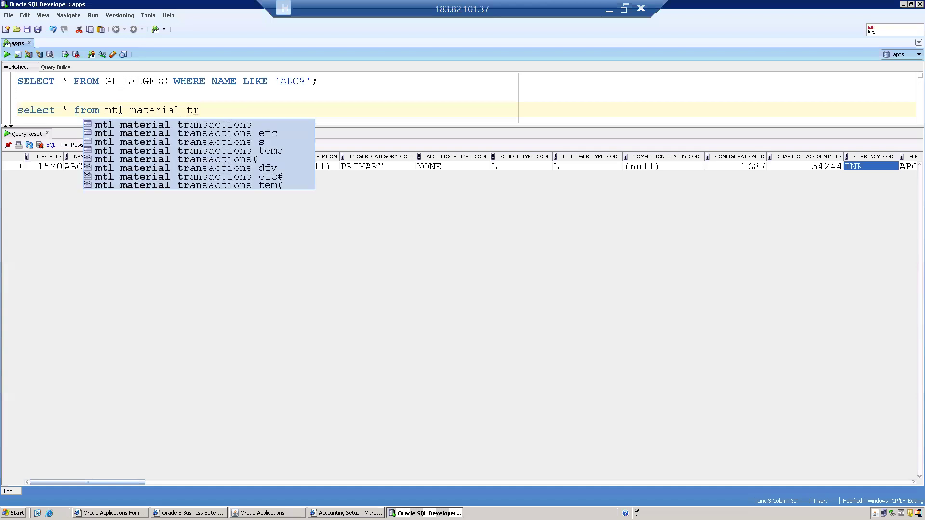
pyautogui.press('Return')
pyautogui.write(';')
pyautogui.hotkey('ctrl', 'Return')
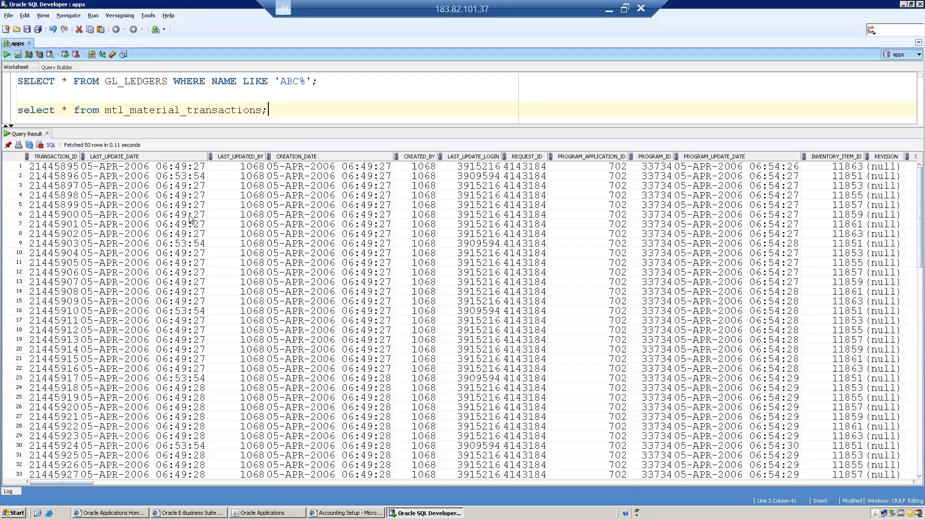
pyautogui.click(169, 213)
# Step: Browse across row 6's transaction columns in the results grid
pyautogui.press('Right')
pyautogui.press('Right')
pyautogui.press('Right')
pyautogui.press('Right')
pyautogui.press('Right')
pyautogui.press('Right')
pyautogui.press('Right')
pyautogui.press('Right')
pyautogui.press('Right')
pyautogui.press('Right')
pyautogui.press('Right')
pyautogui.press('Right')
pyautogui.press('Right')
pyautogui.press('Right')
pyautogui.press('Right')
pyautogui.press('Right')
pyautogui.press('Right')
pyautogui.press('Right')
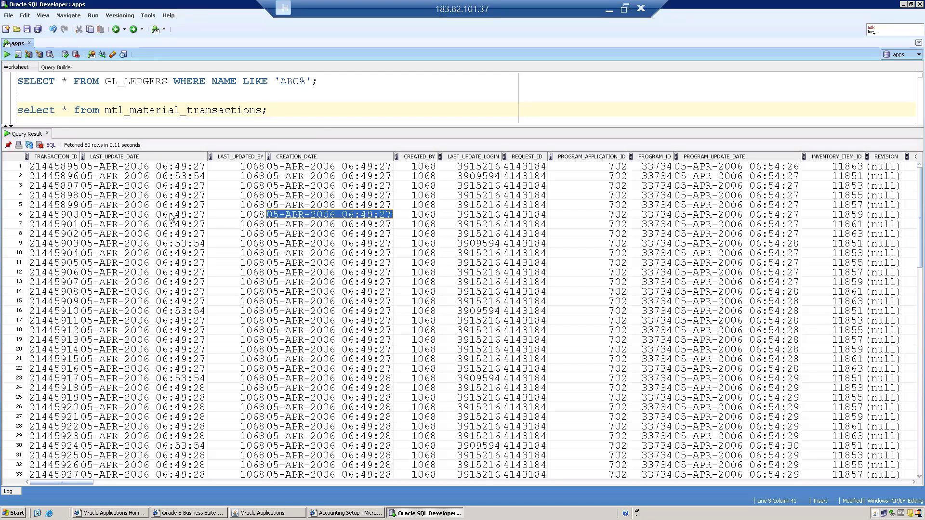
pyautogui.press('Right')
pyautogui.press('Right')
pyautogui.press('Left')
pyautogui.press('Left')
pyautogui.press('Left')
pyautogui.press('Left')
pyautogui.press('Left')
pyautogui.press('Left')
pyautogui.press('Left')
pyautogui.press('Left')
pyautogui.press('Left')
pyautogui.press('Left')
pyautogui.press('Left')
pyautogui.press('Left')
pyautogui.press('Left')
pyautogui.press('Left')
pyautogui.press('Left')
pyautogui.press('Left')
pyautogui.press('Left')
pyautogui.press('Left')
pyautogui.press('Left')
pyautogui.press('Left')
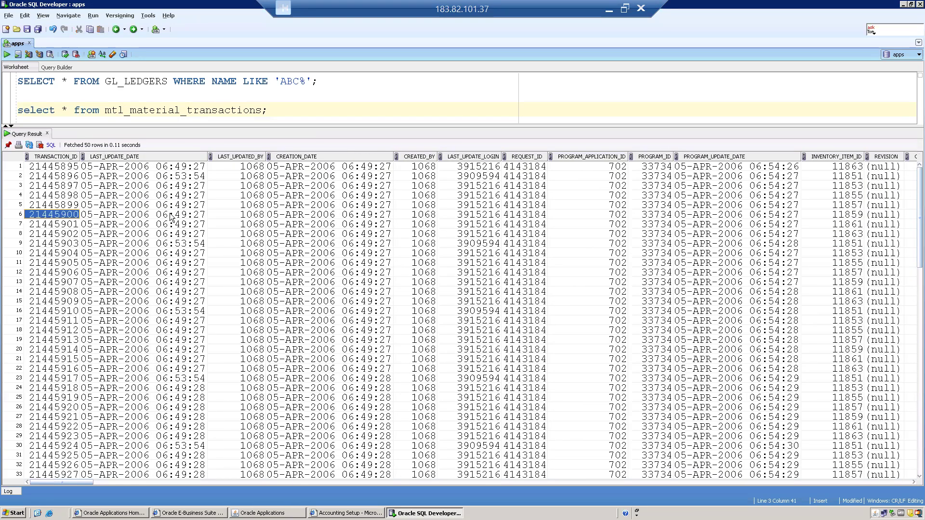
# Step: Add where creation_date>='01-OCT-2025' to the query and rerun it, returning 3 rows
pyautogui.click(275, 108)
pyautogui.write('where creation_date')
pyautogui.click(262, 109)
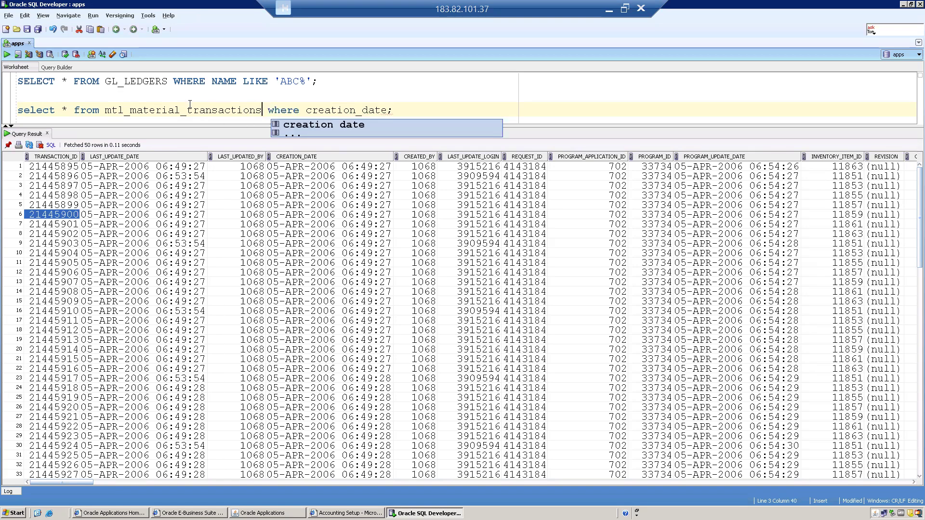
pyautogui.hotkey('shift', 'Home')
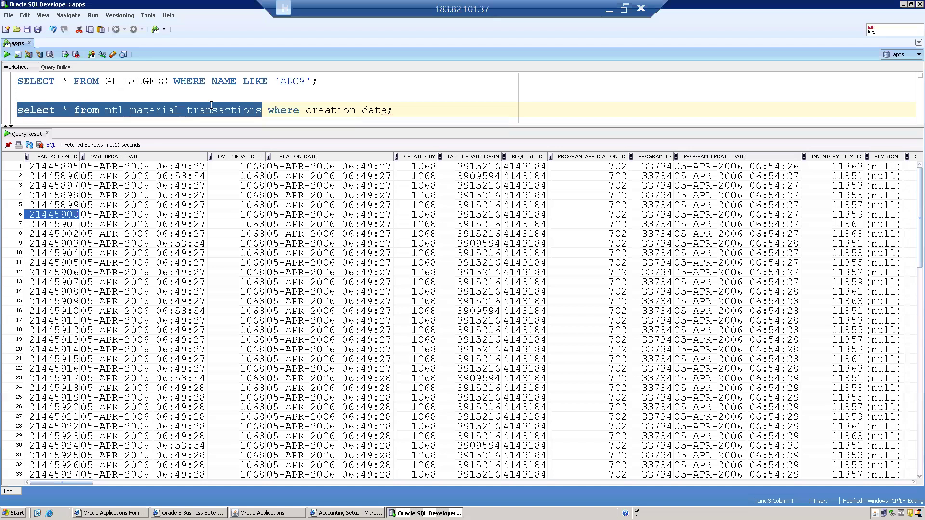
pyautogui.click(176, 111)
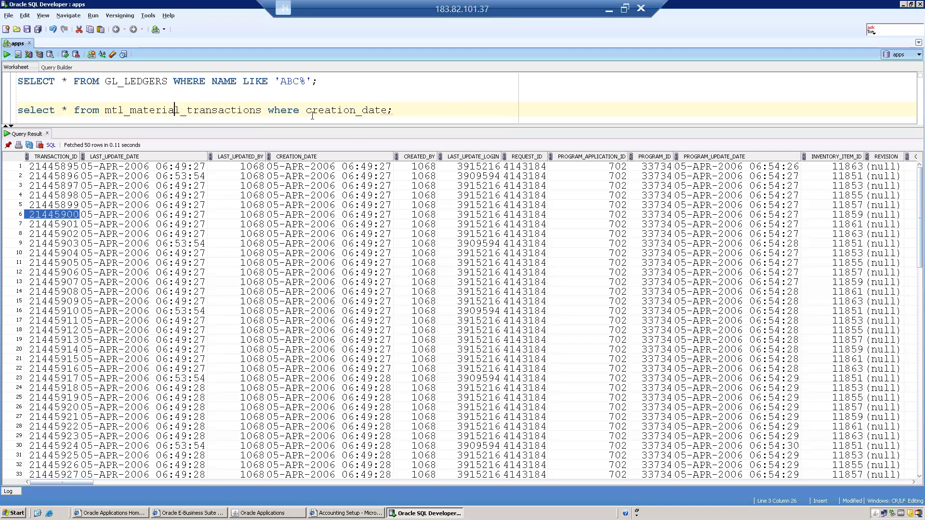
pyautogui.click(388, 111)
pyautogui.write(">='01-OCT-2025")
pyautogui.hotkey('ctrl', 'Return')
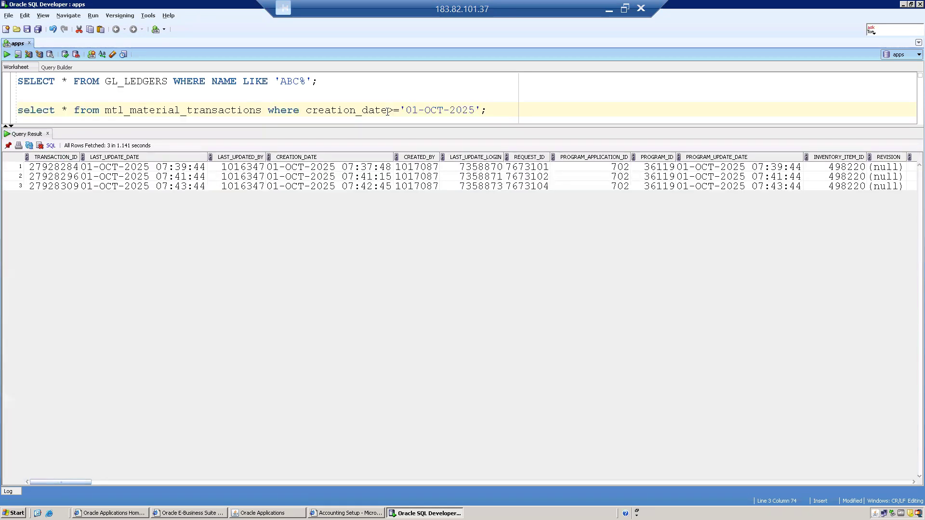
# Step: Review the three October rows' columns, including the reference note and cost values
pyautogui.click(150, 188)
pyautogui.press('Right')
pyautogui.press('Right')
pyautogui.press('Right')
pyautogui.press('Right')
pyautogui.press('Right')
pyautogui.press('Right')
pyautogui.press('Right')
pyautogui.press('Right')
pyautogui.press('Right')
pyautogui.press('Right')
pyautogui.press('Right')
pyautogui.press('Right')
pyautogui.press('Right')
pyautogui.press('Right')
pyautogui.press('Right')
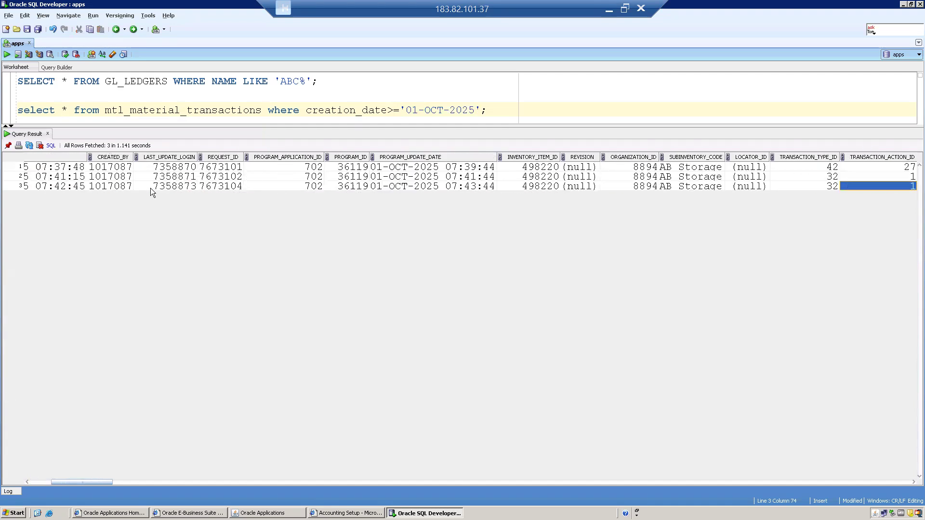
pyautogui.press('Right')
pyautogui.press('Right')
pyautogui.press('Right')
pyautogui.press('Right')
pyautogui.press('Right')
pyautogui.press('Right')
pyautogui.press('Right')
pyautogui.press('Right')
pyautogui.press('Right')
pyautogui.press('Right')
pyautogui.press('Right')
pyautogui.press('Right')
pyautogui.press('Right')
pyautogui.press('Left')
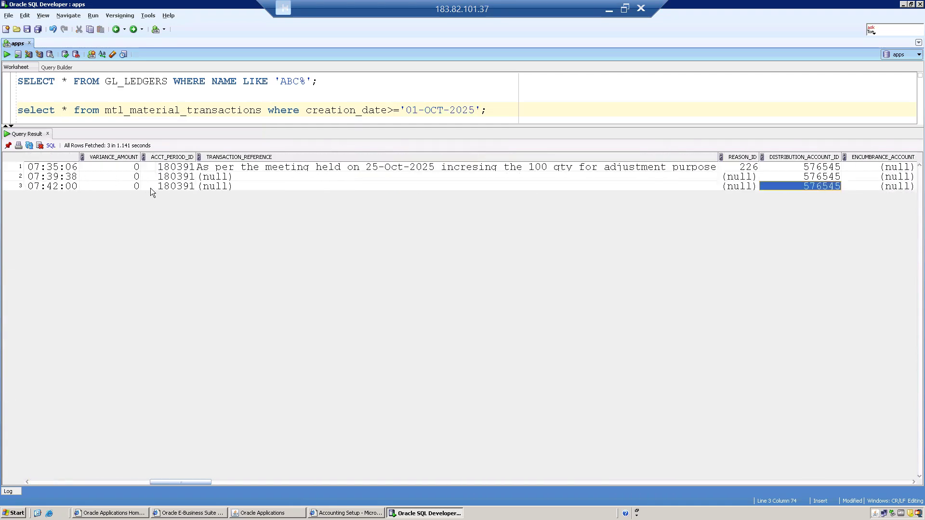
pyautogui.click(240, 167)
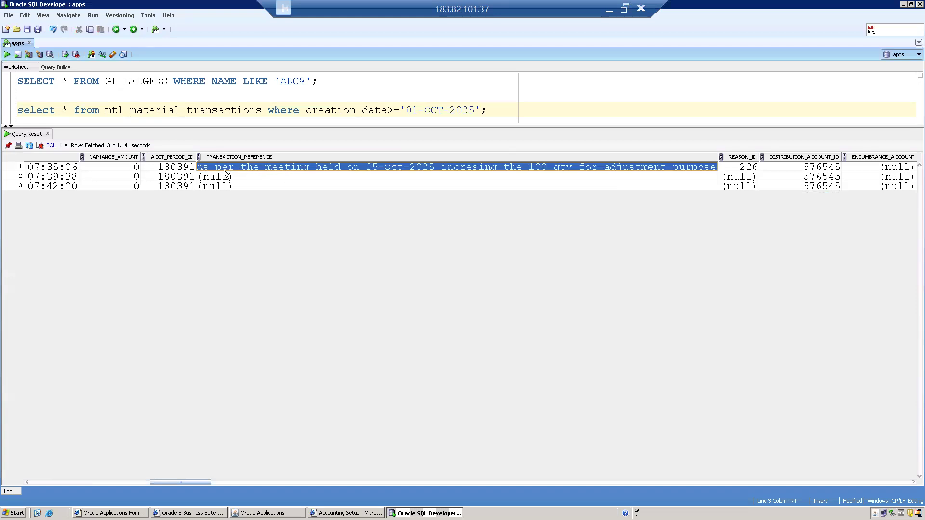
pyautogui.click(315, 183)
pyautogui.press('Left')
pyautogui.press('Left')
pyautogui.press('Left')
pyautogui.press('Left')
pyautogui.press('Left')
pyautogui.press('Left')
pyautogui.press('Left')
pyautogui.press('Left')
pyautogui.press('Left')
pyautogui.press('Left')
pyautogui.press('Left')
pyautogui.press('Left')
pyautogui.press('Left')
pyautogui.press('Left')
pyautogui.press('Left')
pyautogui.press('Left')
pyautogui.press('Left')
pyautogui.press('Left')
pyautogui.press('Left')
pyautogui.press('Left')
pyautogui.press('Left')
pyautogui.press('Up')
pyautogui.press('Up')
pyautogui.press('Right')
pyautogui.press('Right')
pyautogui.press('Right')
pyautogui.press('Right')
pyautogui.press('Right')
pyautogui.press('Right')
pyautogui.press('Right')
pyautogui.press('Right')
pyautogui.press('Right')
pyautogui.press('Right')
pyautogui.press('Right')
pyautogui.press('Right')
pyautogui.press('Right')
pyautogui.press('Right')
pyautogui.press('Right')
pyautogui.press('Right')
pyautogui.press('Right')
pyautogui.press('Right')
pyautogui.press('Right')
pyautogui.press('Right')
pyautogui.press('Right')
pyautogui.press('Right')
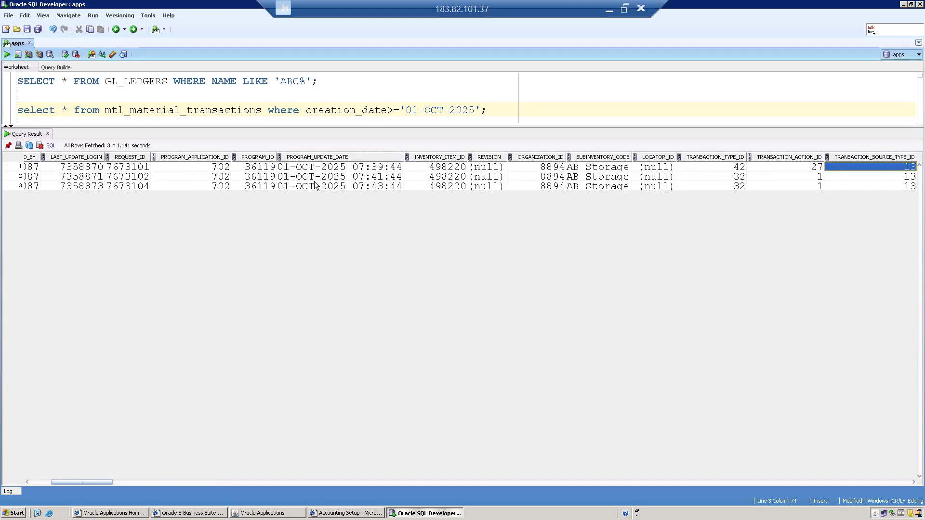
pyautogui.click(252, 178)
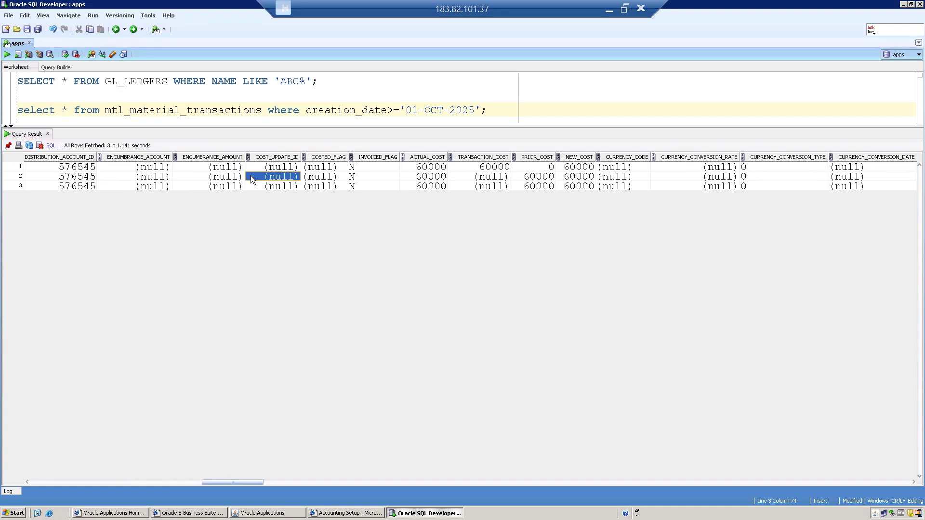
# Step: Add a blank line after the query and return to the Oracle Applications Navigator
pyautogui.click(246, 111)
pyautogui.click(496, 107)
pyautogui.press('Return')
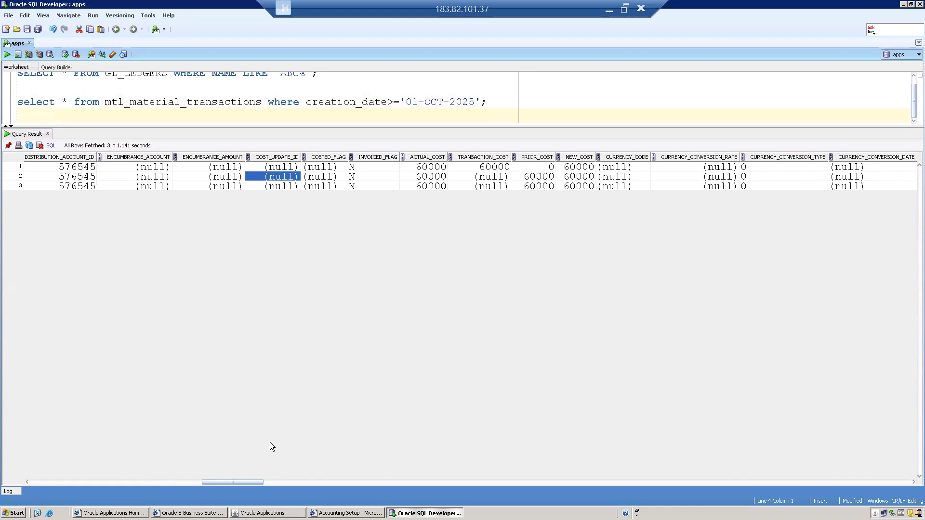
pyautogui.click(266, 513)
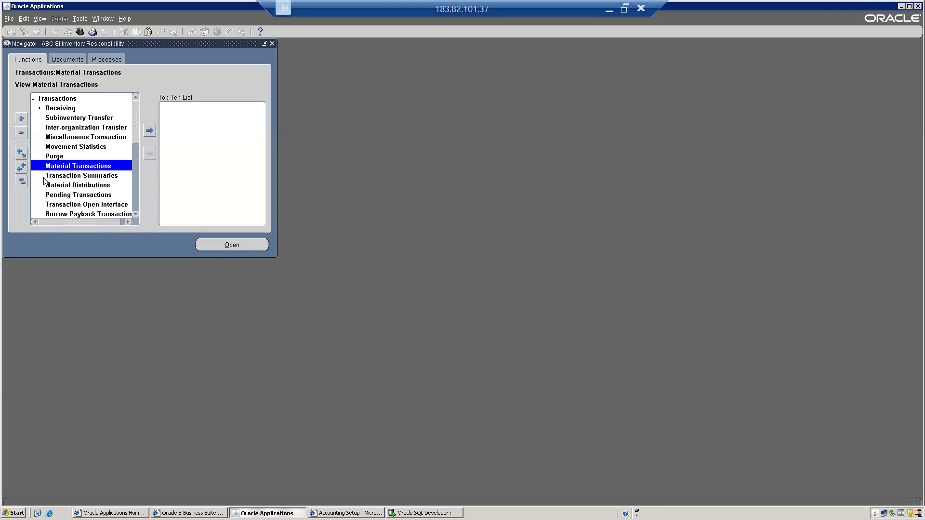
# Step: Collapse the Navigator, expand Transactions and open the Subinventory Transfer form
pyautogui.click(22, 181)
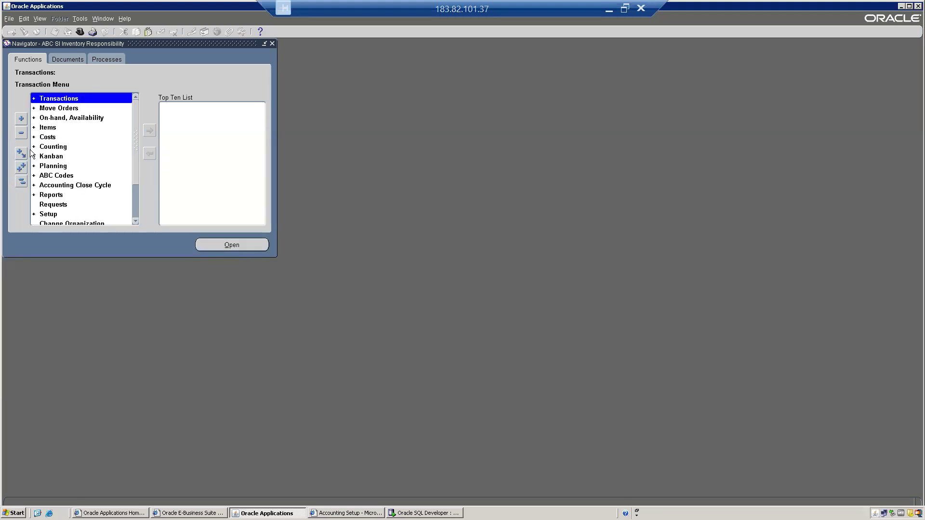
pyautogui.press('Return')
pyautogui.press('Down')
pyautogui.press('Down')
pyautogui.press('Up')
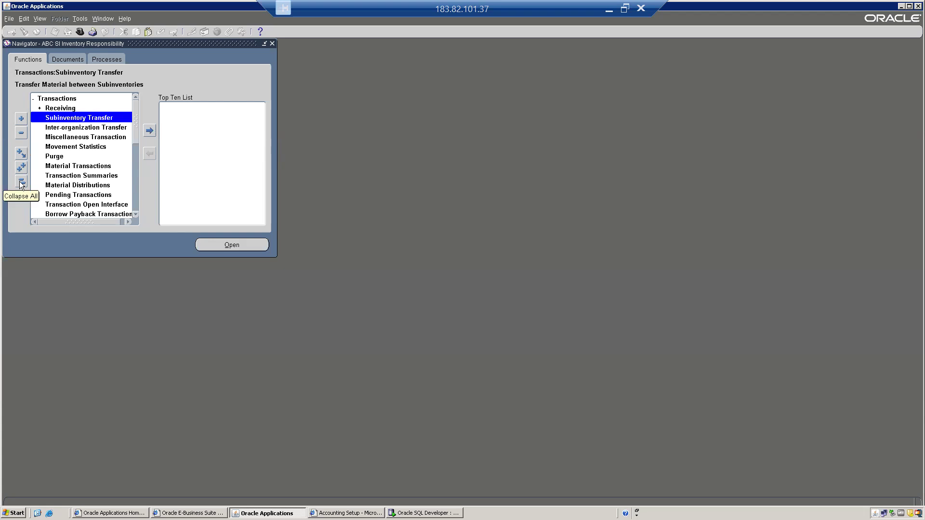
pyautogui.doubleClick(79, 117)
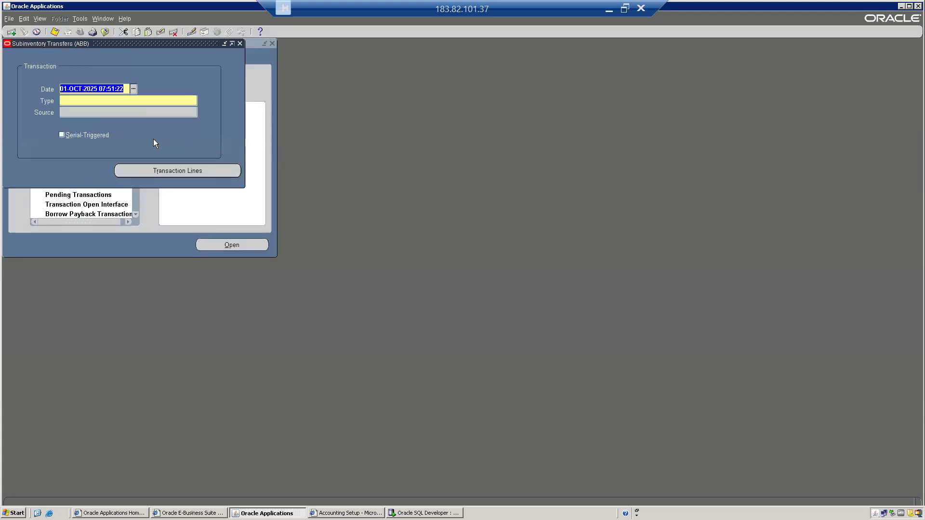
# Step: Set the transaction type to Subinventory Transfer and open the Transaction Lines window
pyautogui.press('Tab')
pyautogui.write('Subinventory Transfer')
pyautogui.press('Tab')
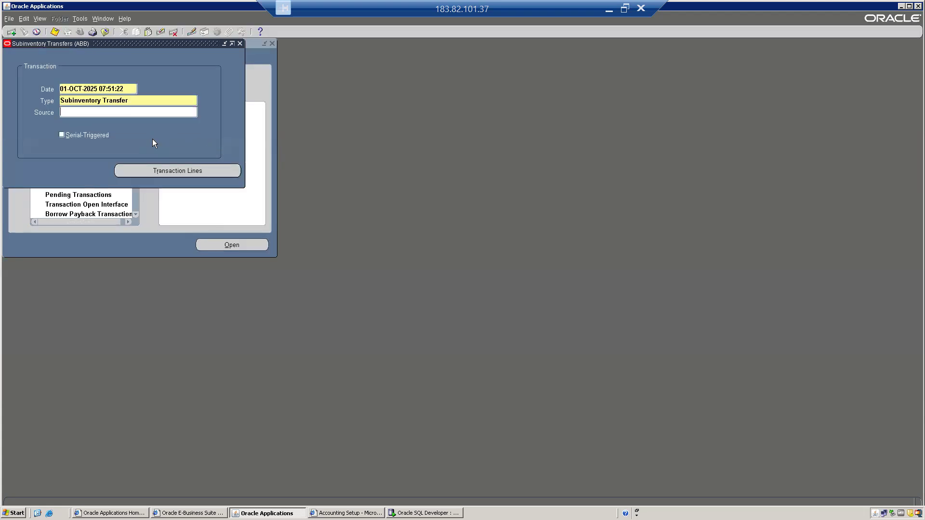
pyautogui.click(193, 170)
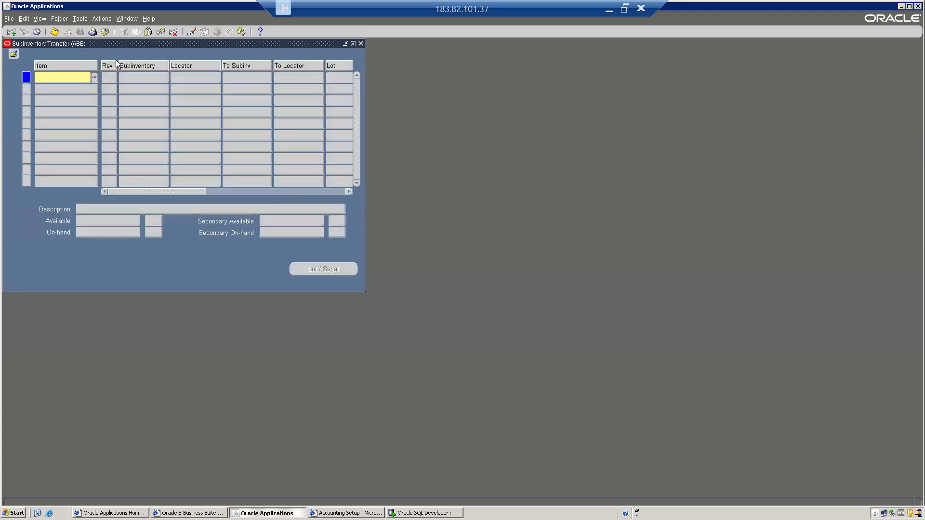
pyautogui.moveTo(108, 43); pyautogui.dragTo(334, 135)
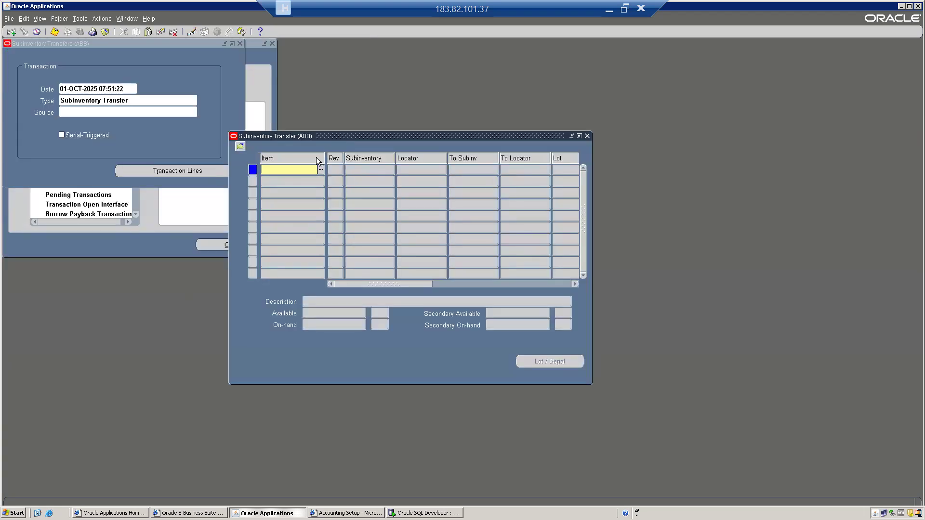
# Step: Pick item ABCL00033 from the list with source subinventory AB Storage, showing 38 available
pyautogui.hotkey('ctrl', 'l')
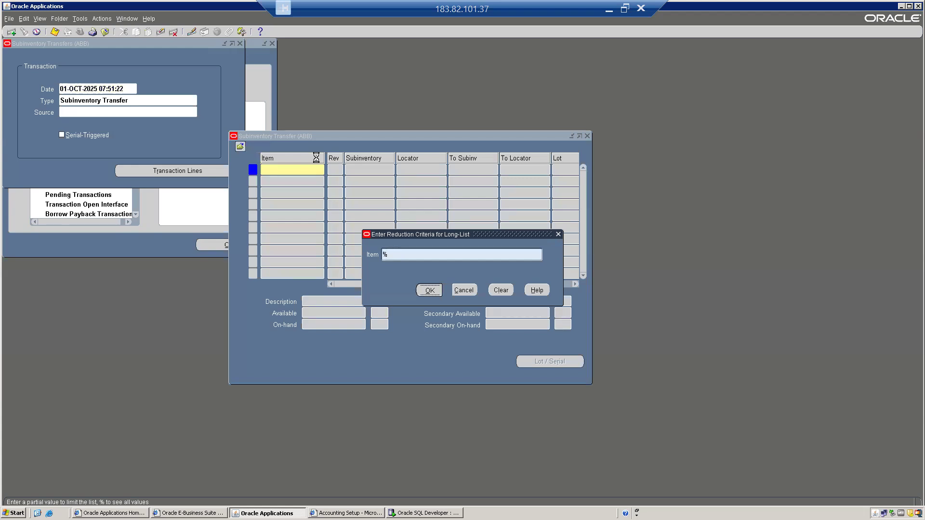
pyautogui.press('Return')
pyautogui.press('Down')
pyautogui.press('Return')
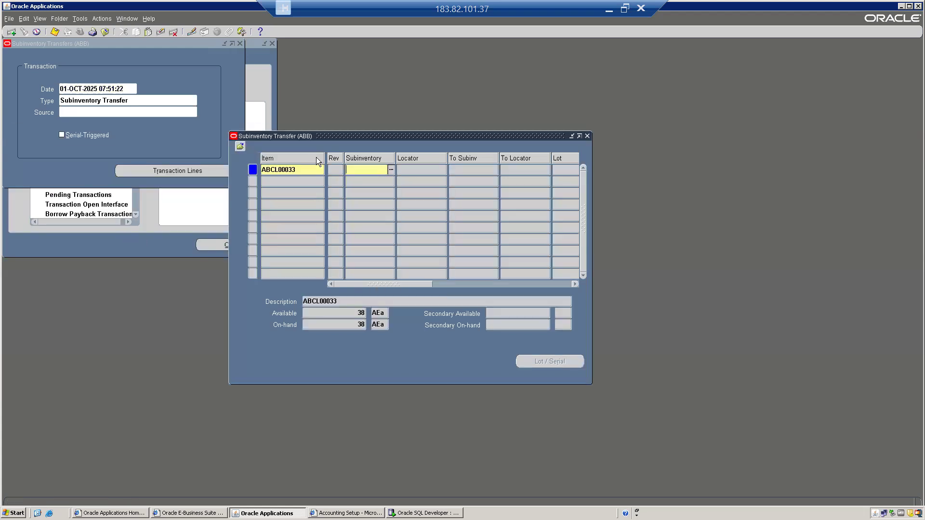
pyautogui.hotkey('ctrl', 'l')
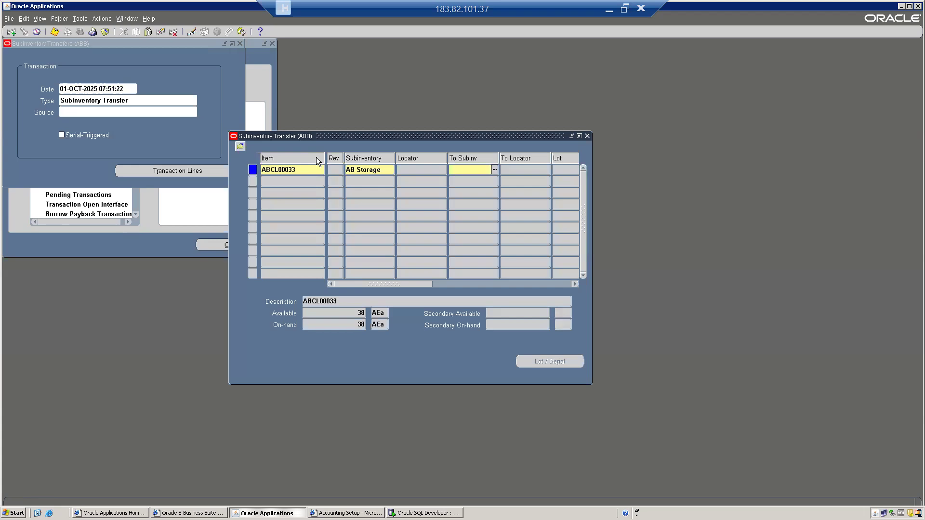
pyautogui.doubleClick(359, 313)
# Step: Try listing destination subinventories in To Subinv, then restore the remote desktop window size
pyautogui.click(466, 170)
pyautogui.hotkey('ctrl', 'l')
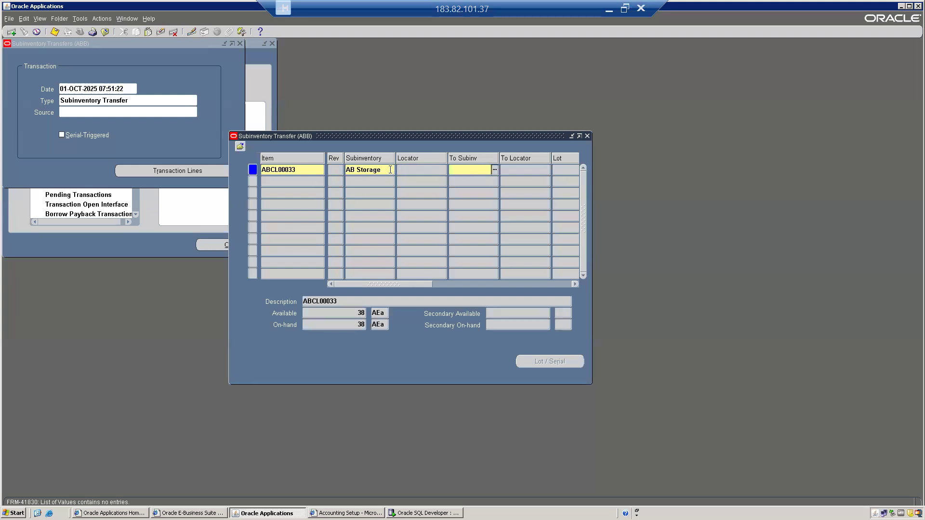
pyautogui.press('alt')
pyautogui.click(625, 8)
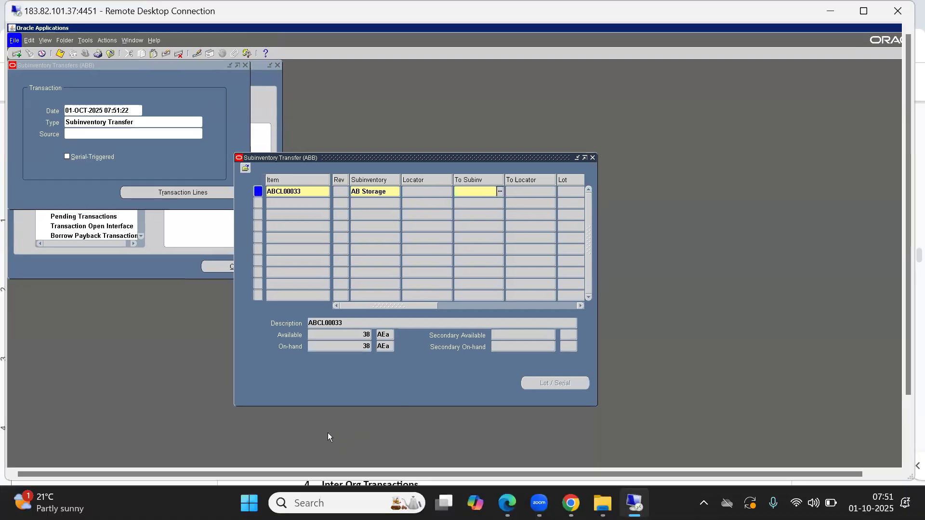
# Step: Return to the '1. Inventory' Google Docs notes and scroll up to the inventory organization diagram
pyautogui.hotkey('alt', 'Tab')
pyautogui.hotkey('alt', 'Tab')
pyautogui.hotkey('alt', 'Tab')
pyautogui.hotkey('alt', 'shift', 'Tab')
pyautogui.hotkey('alt', 'shift', 'Tab')
pyautogui.moveTo(903, 264); pyautogui.dragTo(902, 186)
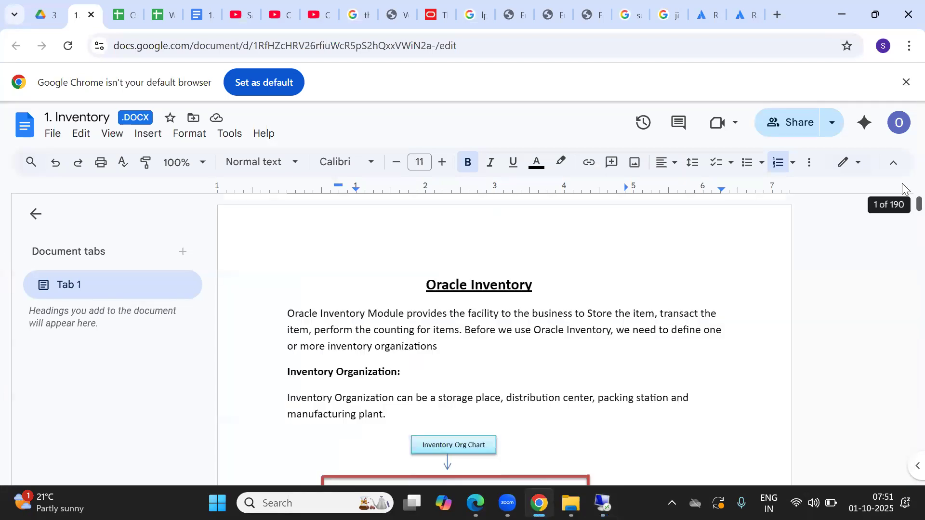
pyautogui.click(493, 348)
pyautogui.press('Down')
pyautogui.press('Down')
pyautogui.press('Down')
pyautogui.press('Down')
pyautogui.press('Down')
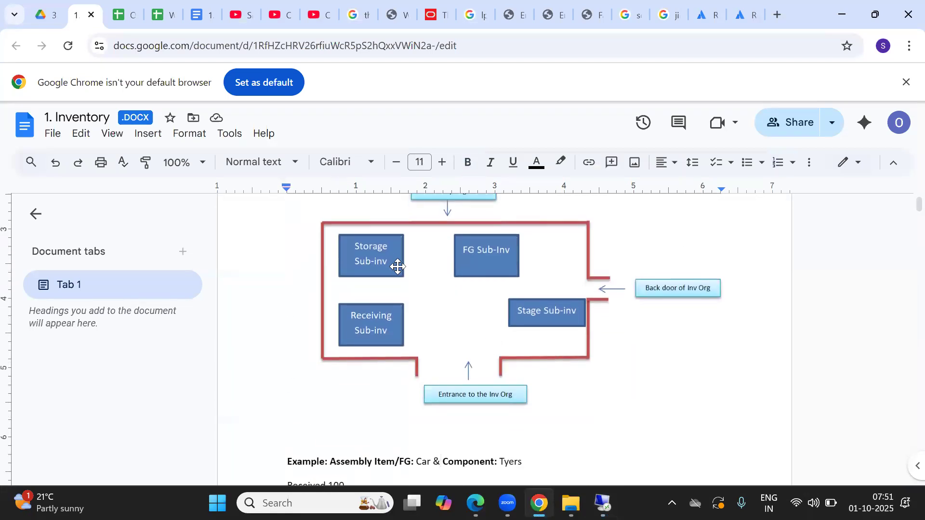